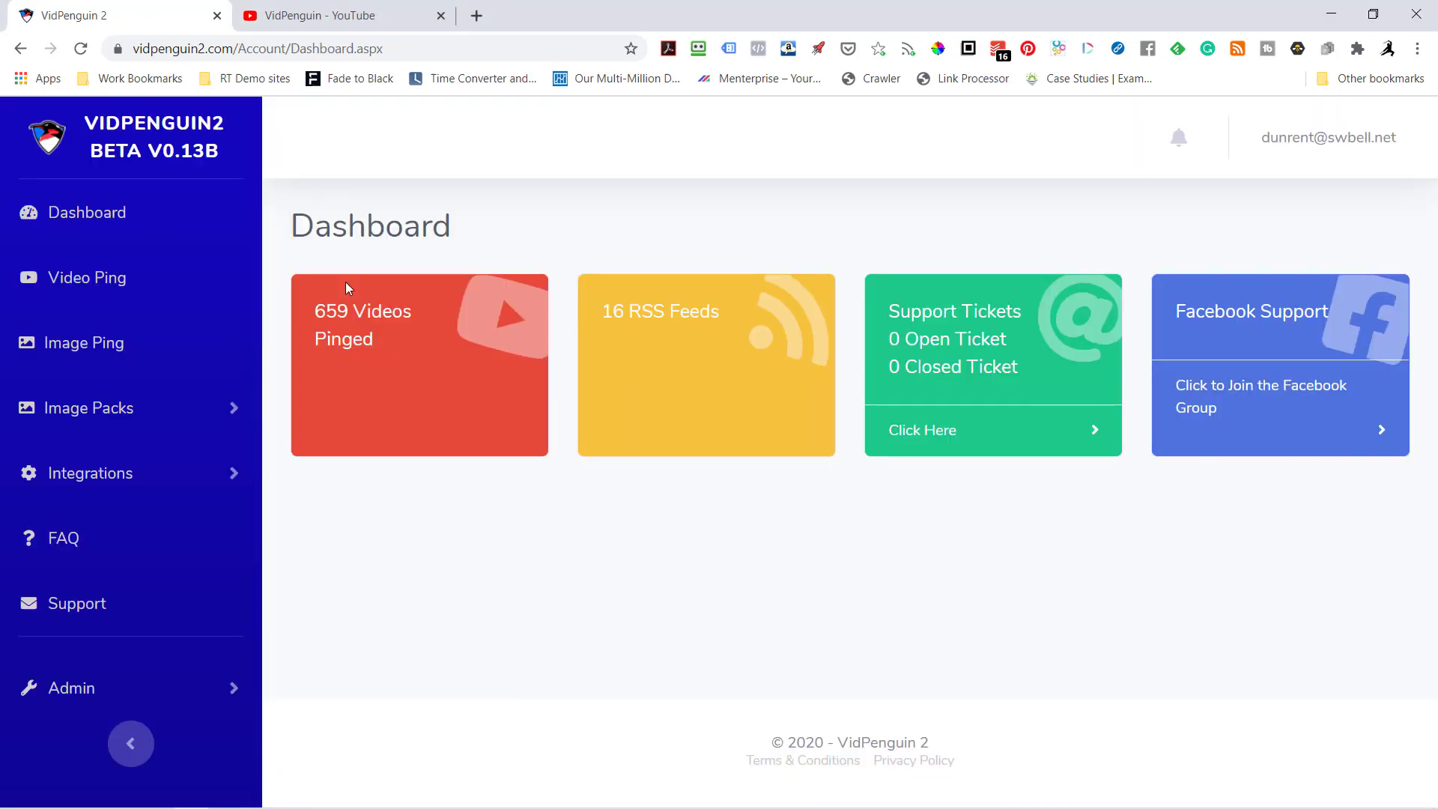
Step: Open the Video Ping list sorted by ID, newest first
click(92, 224)
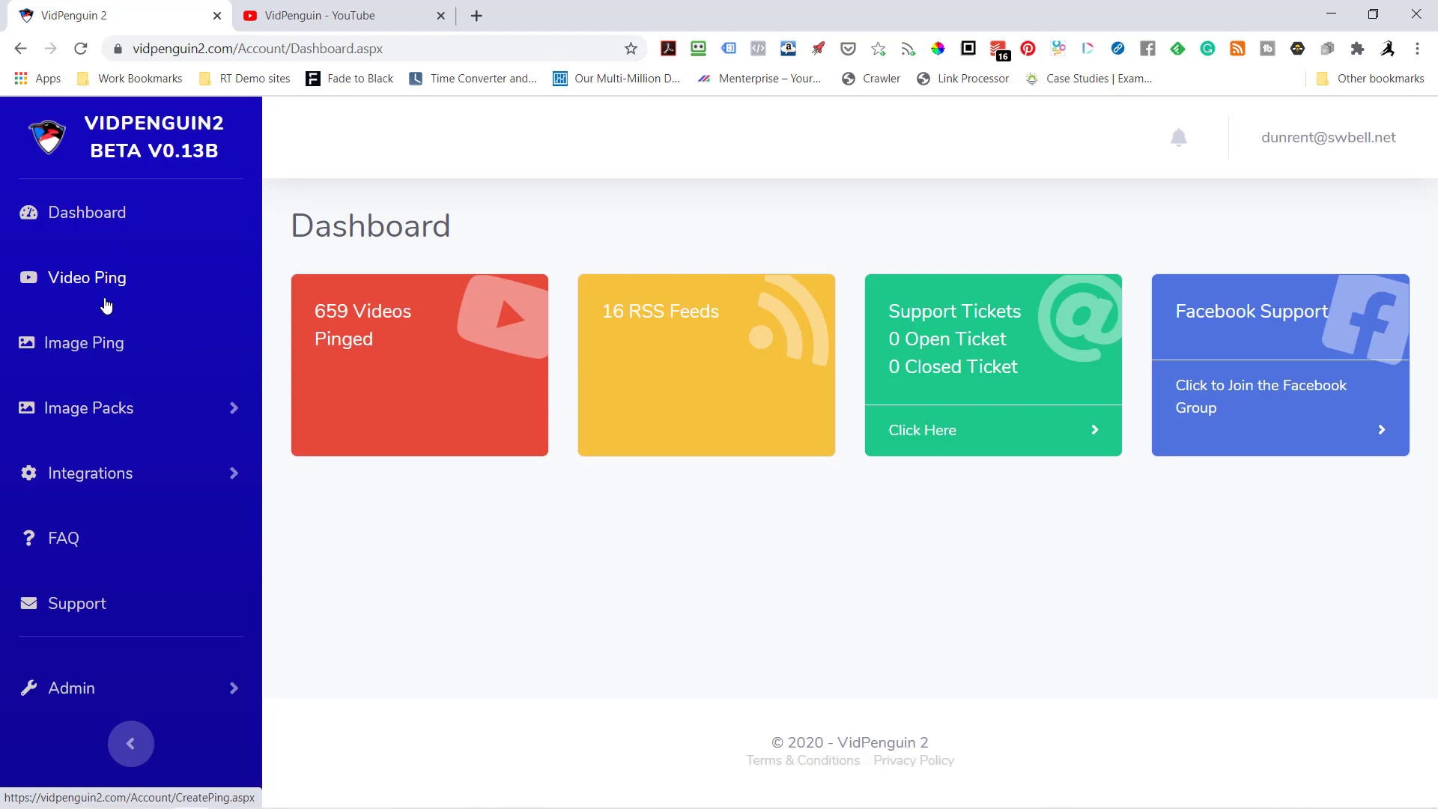
click(108, 283)
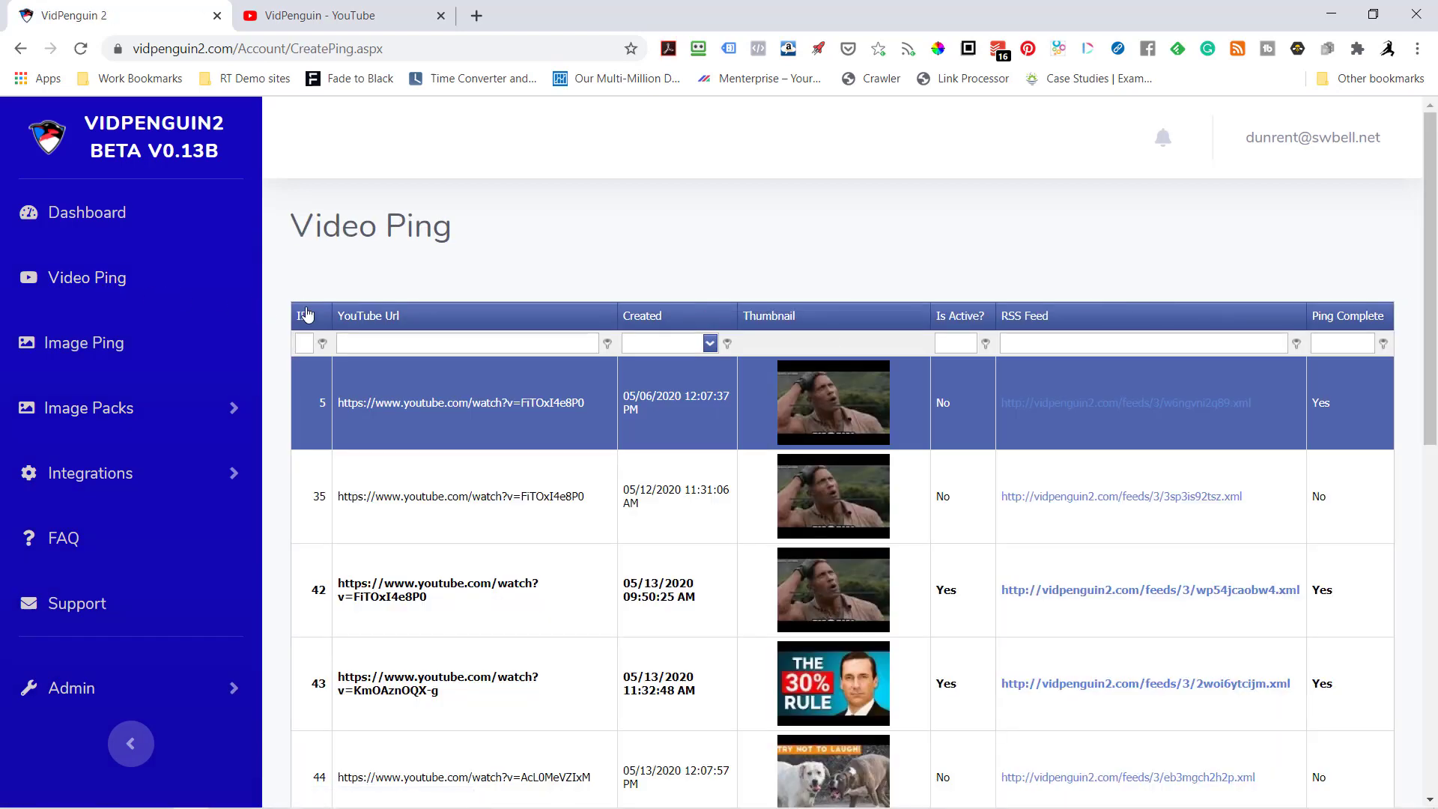
click(303, 319)
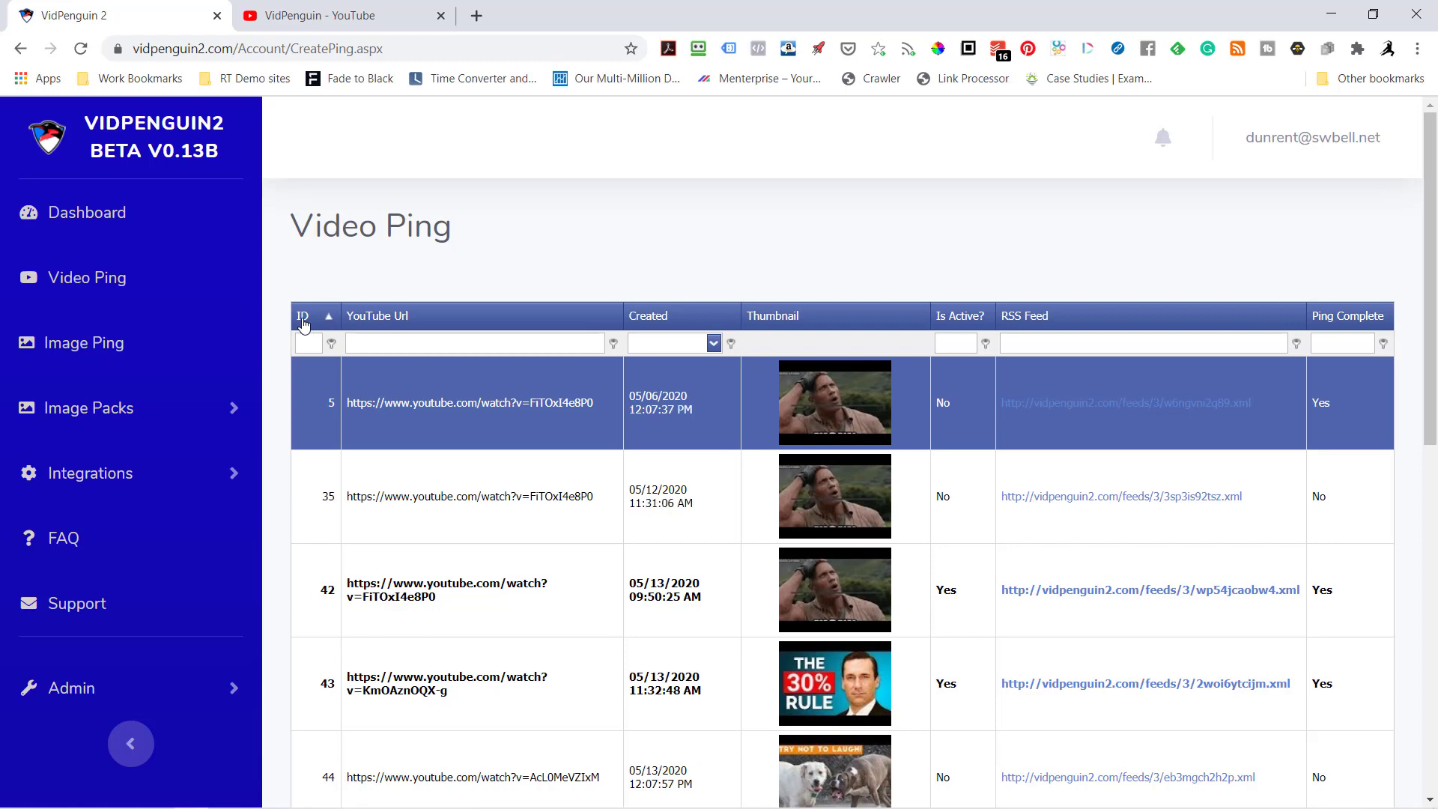
click(303, 321)
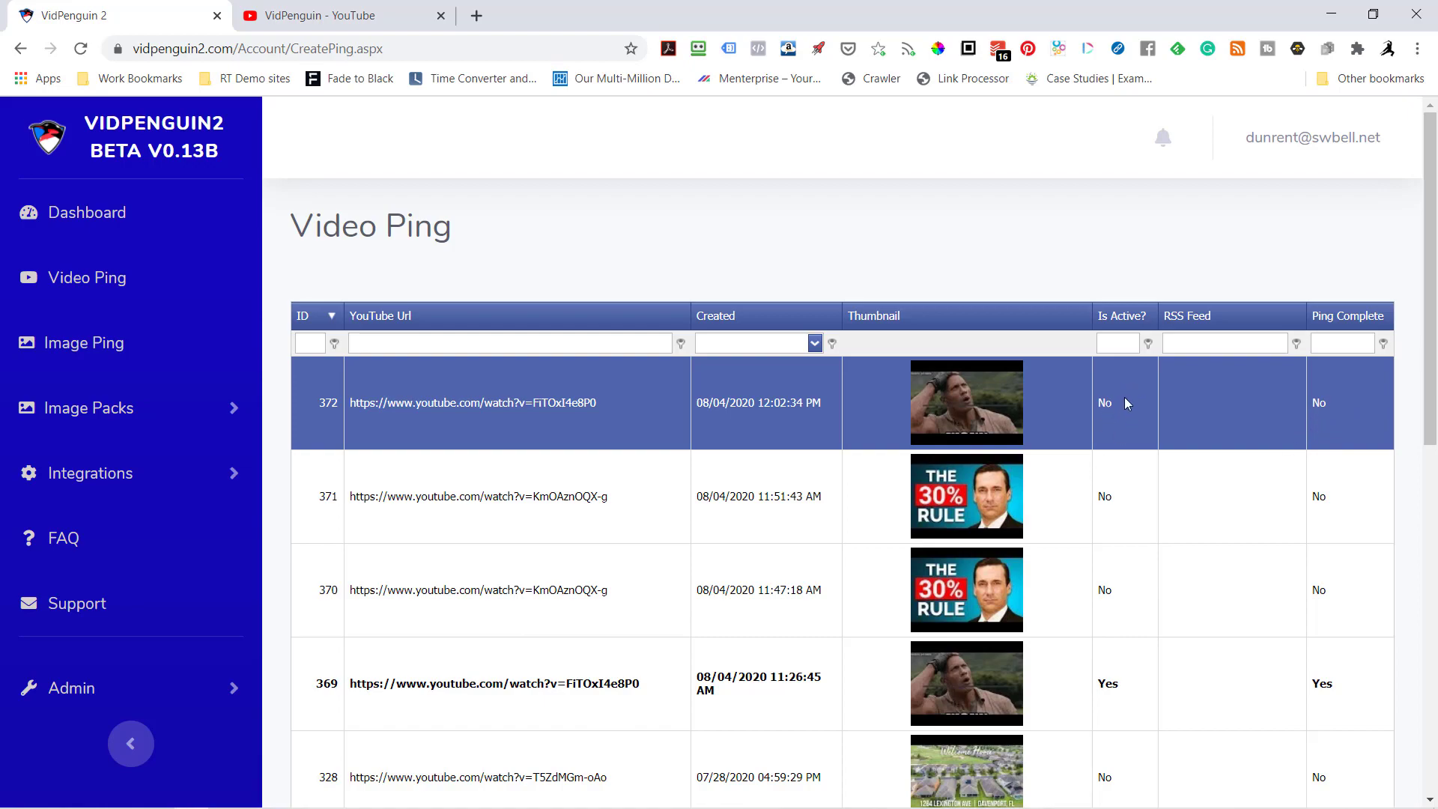
Step: Add a new video ping from the bottom of the list
scroll(1109, 524, down, 10)
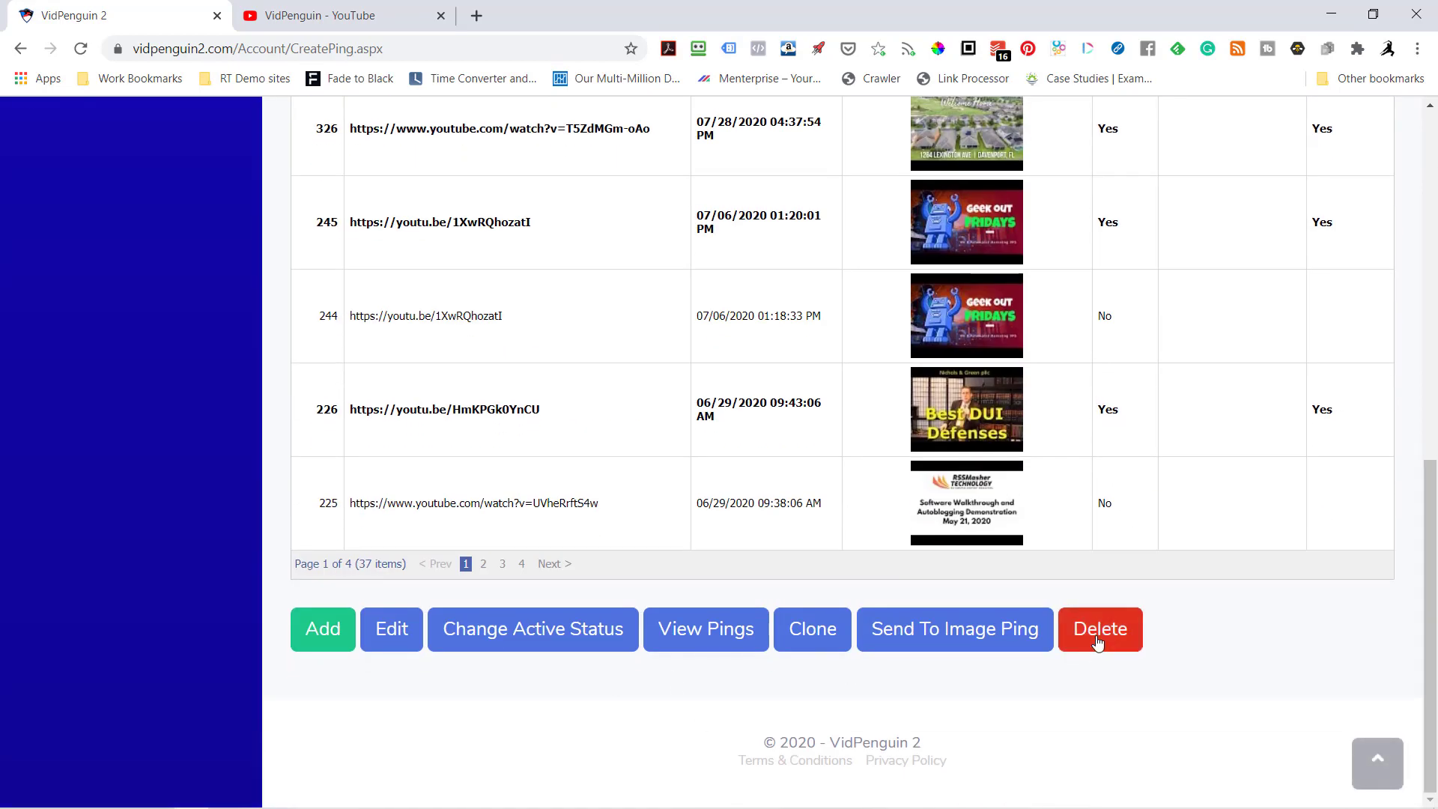
scroll(1096, 655, up, 10)
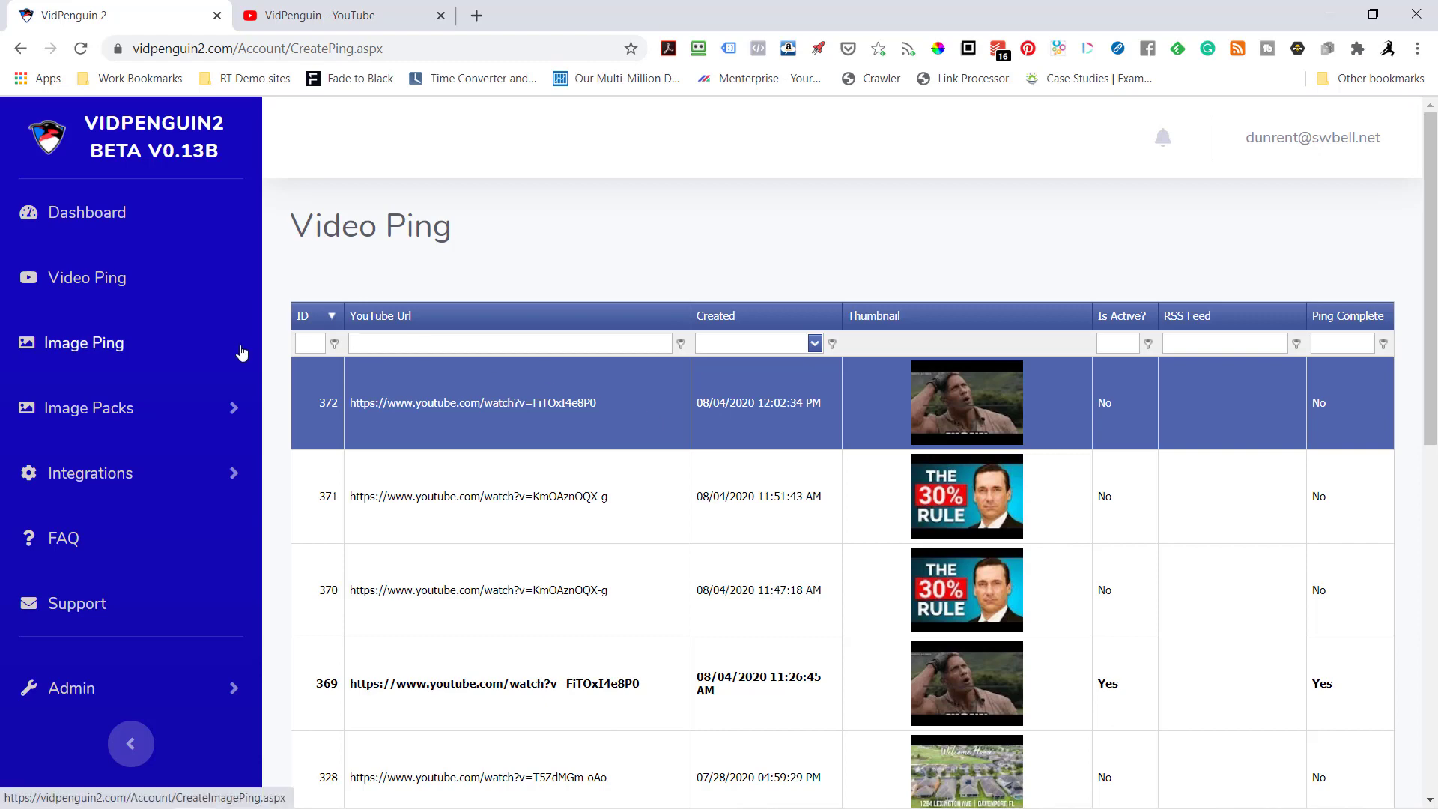
scroll(320, 452, down, 10)
click(318, 633)
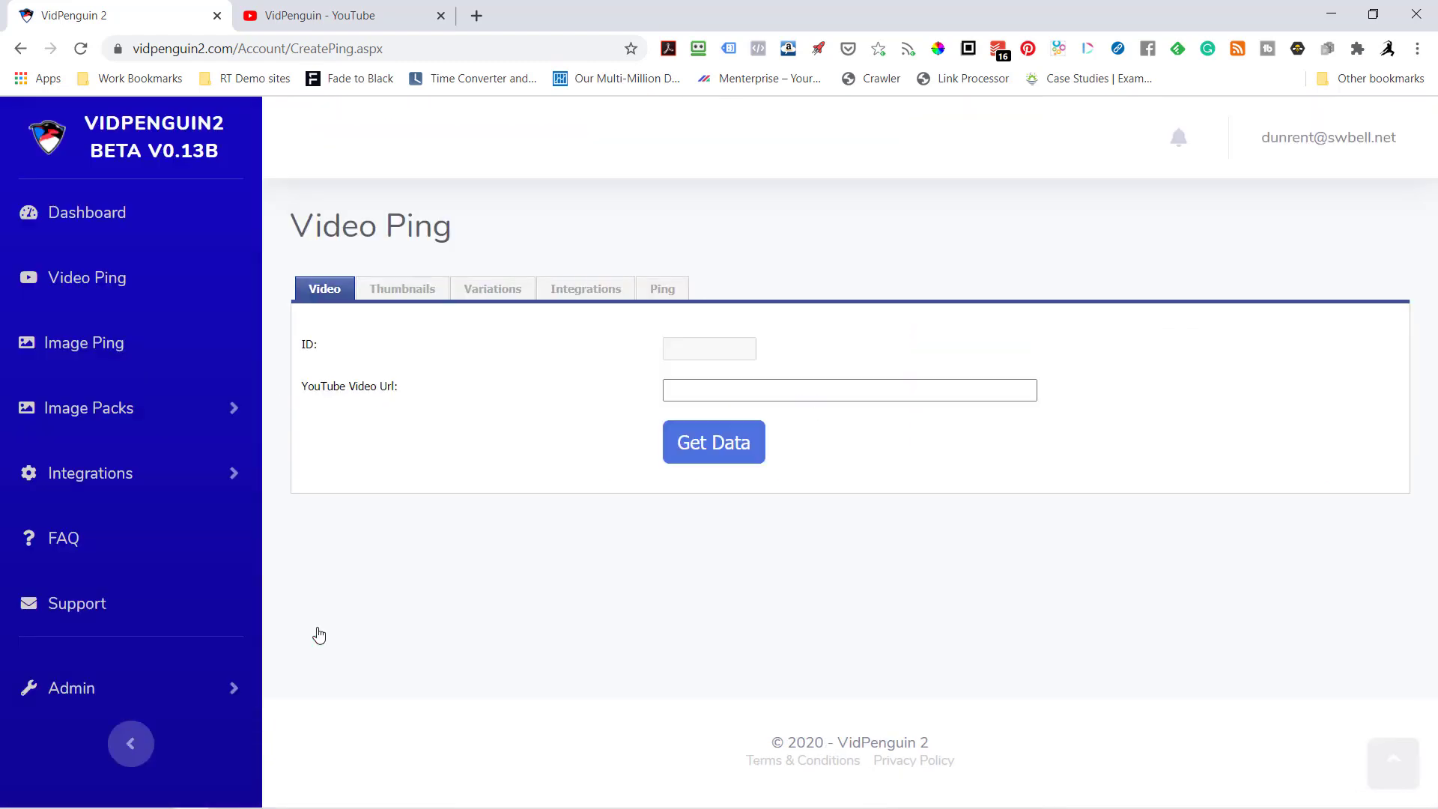
Step: Pause the 'thumbnail blaster review and bonuses' YouTube video and copy its short youtu.be share link
click(345, 16)
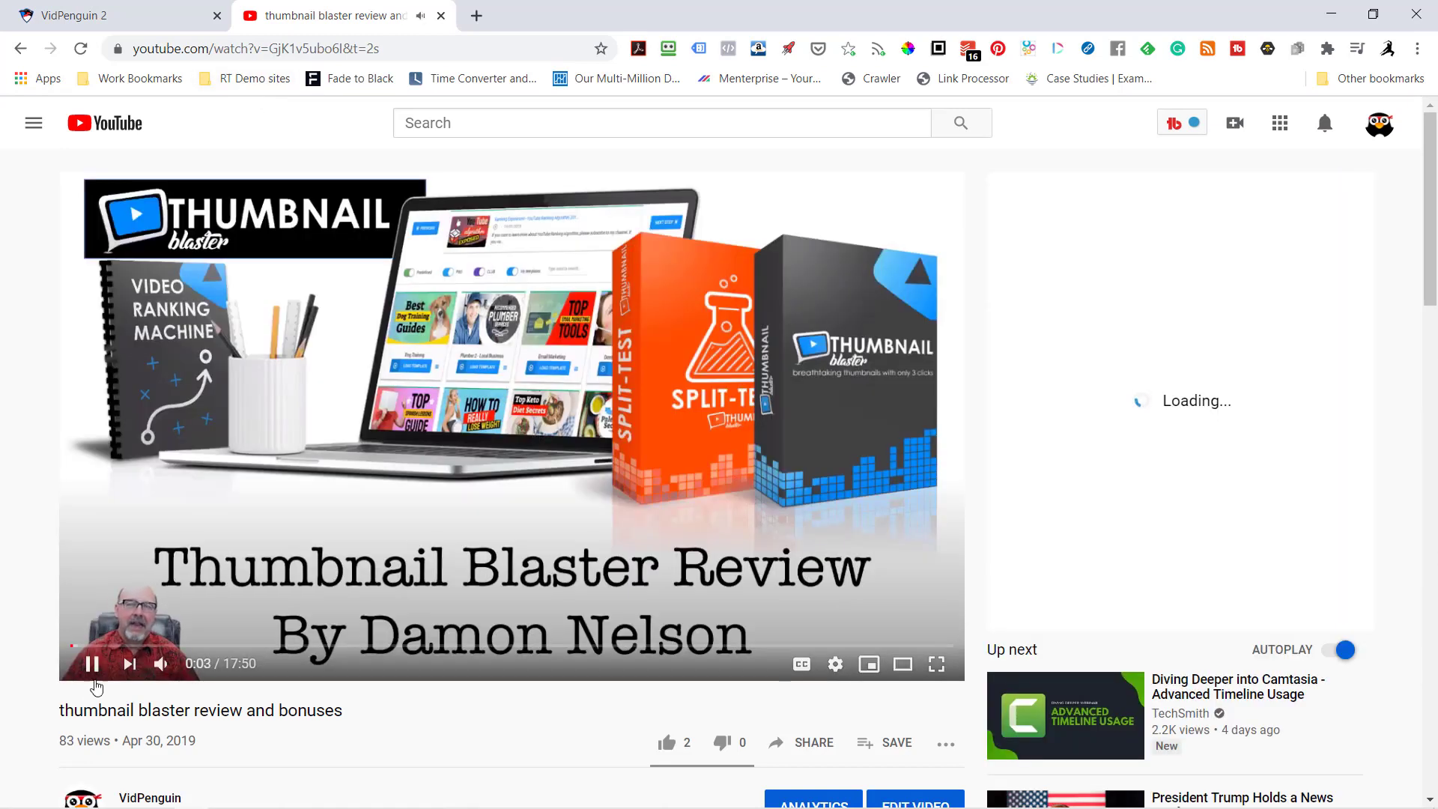
click(91, 664)
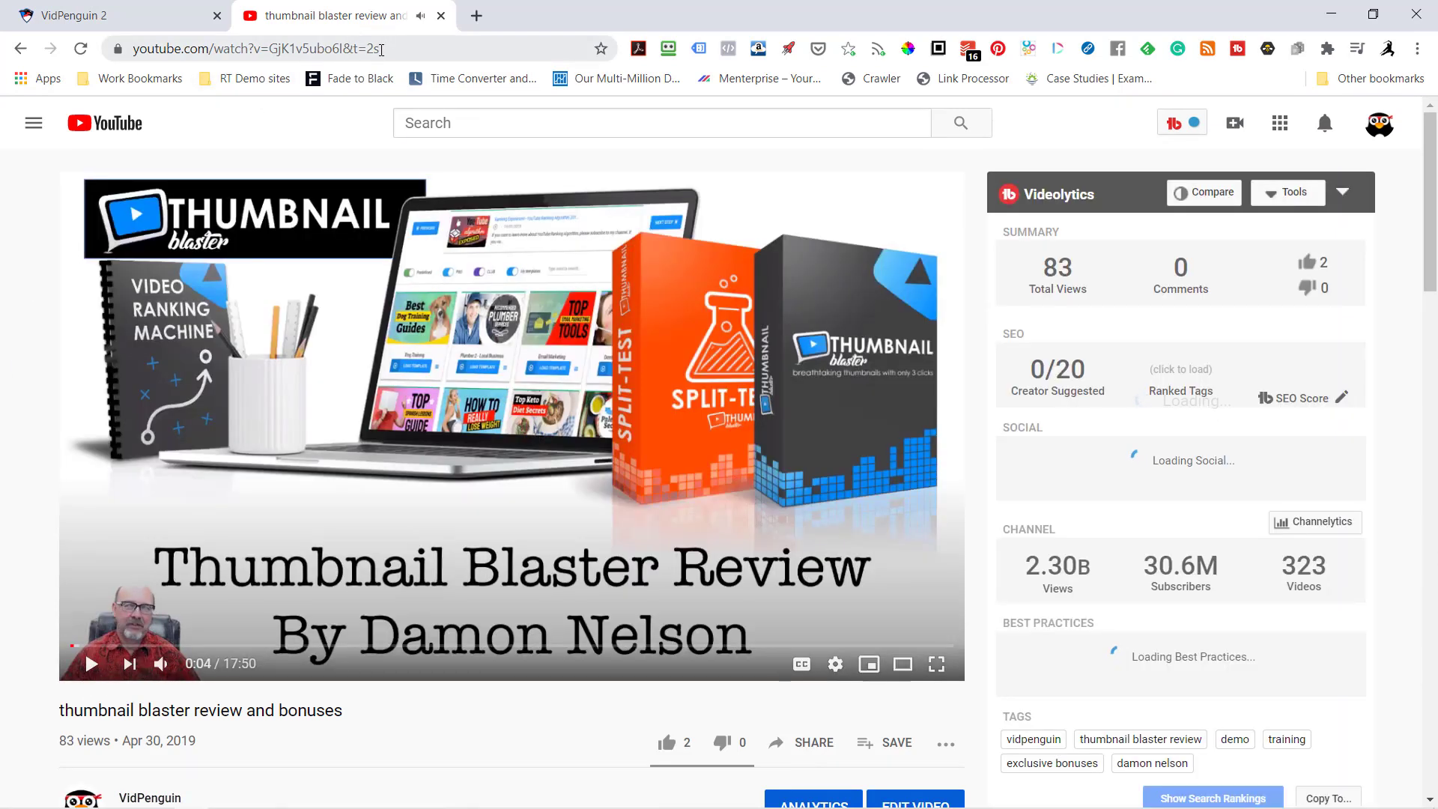
click(399, 48)
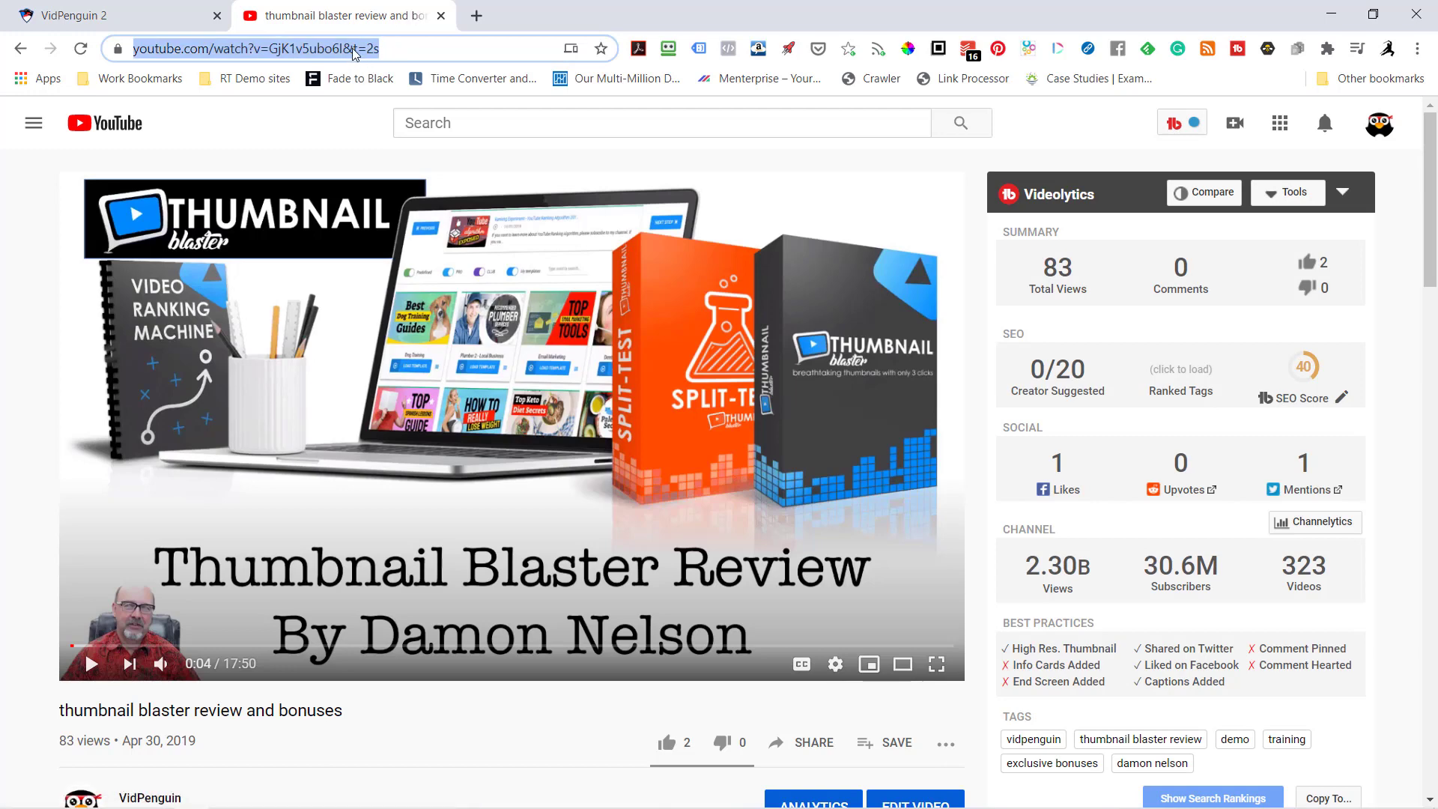
click(374, 54)
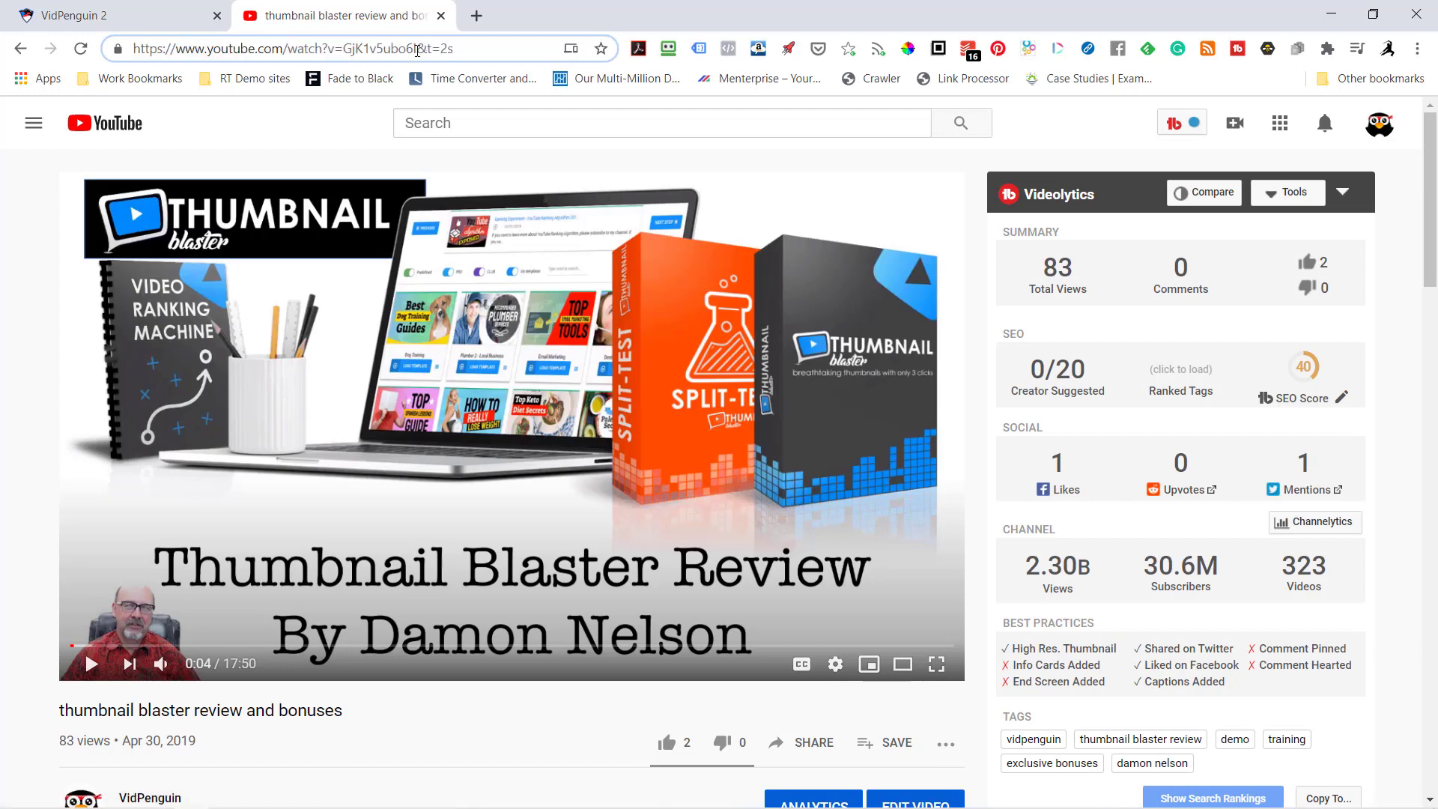
drag(417, 50, 99, 45)
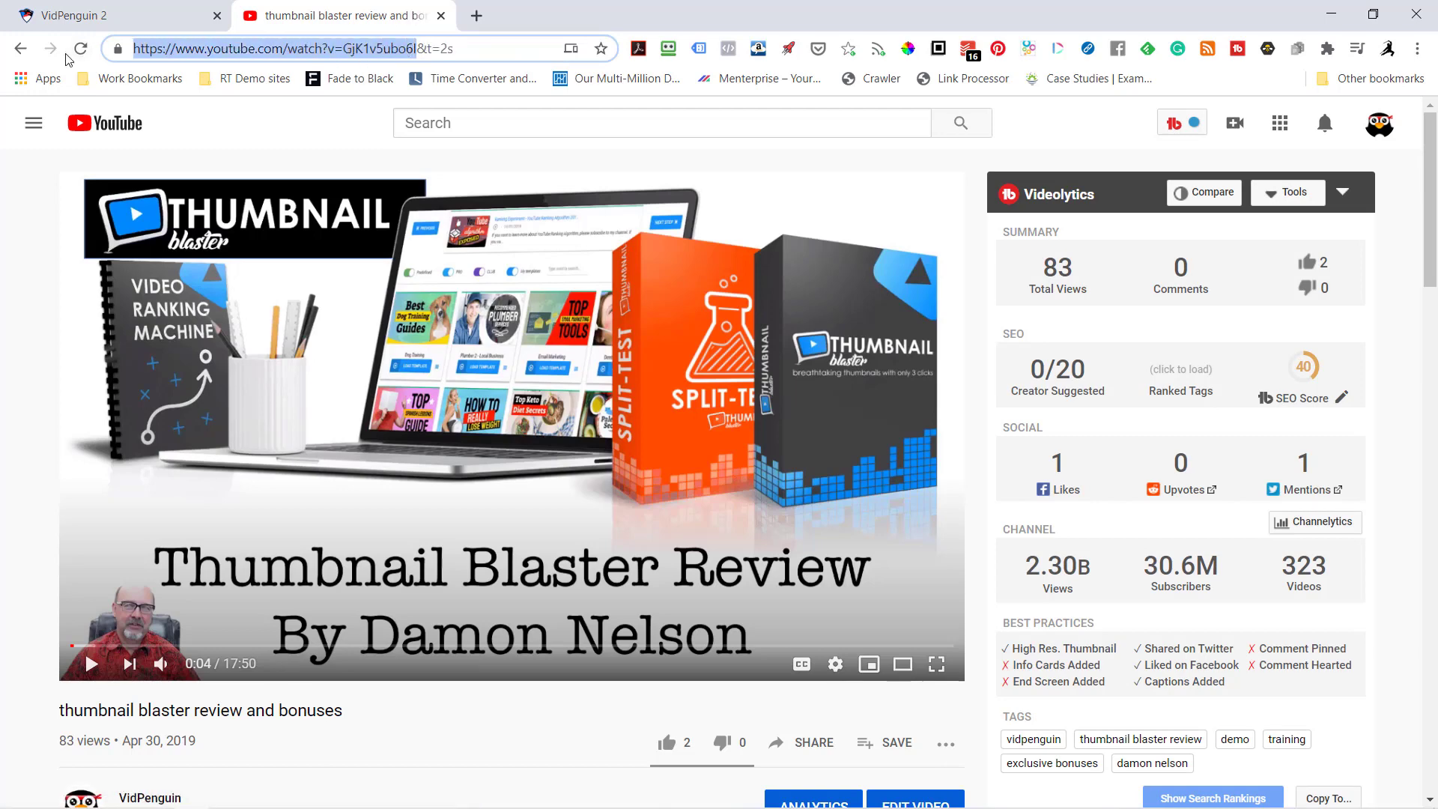
click(805, 753)
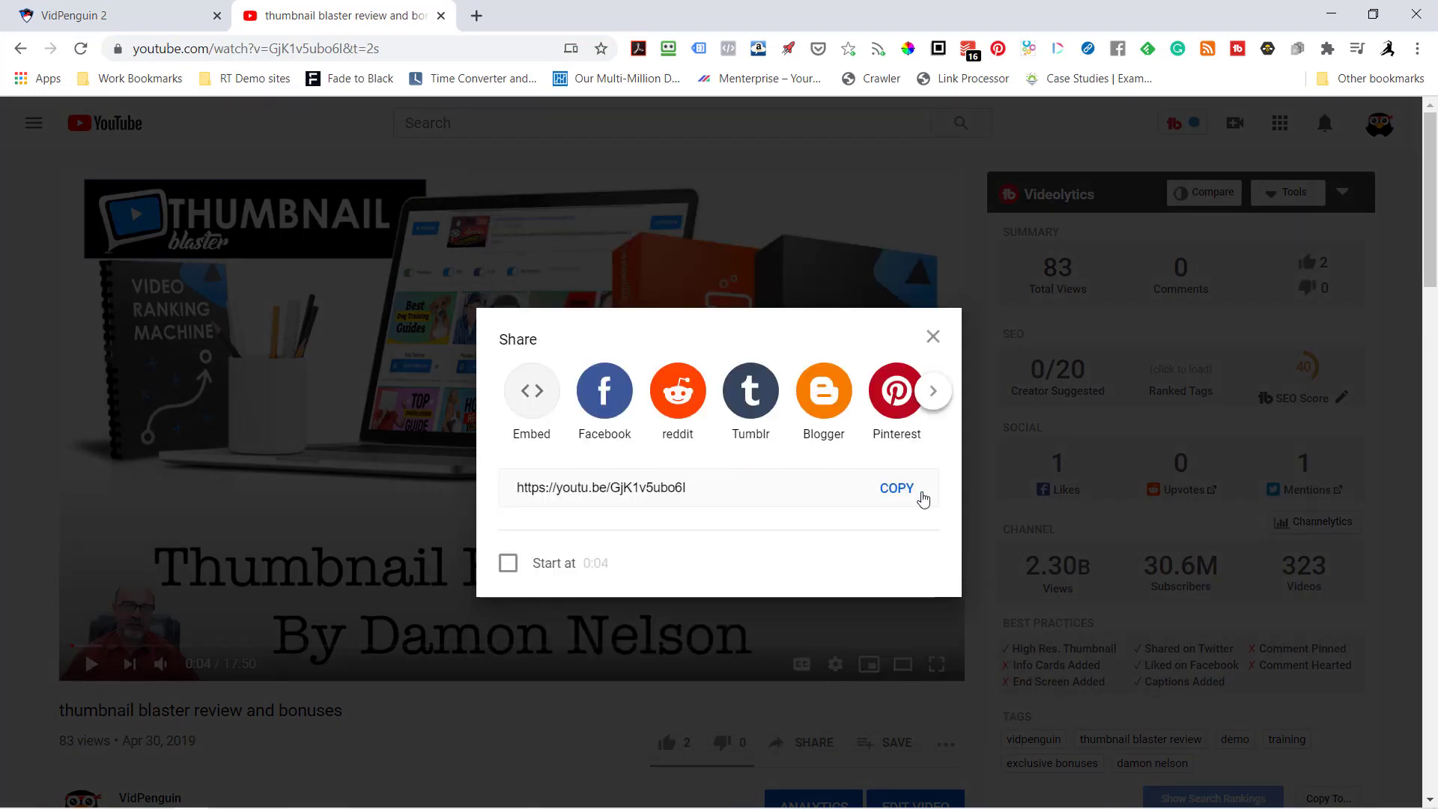
click(896, 490)
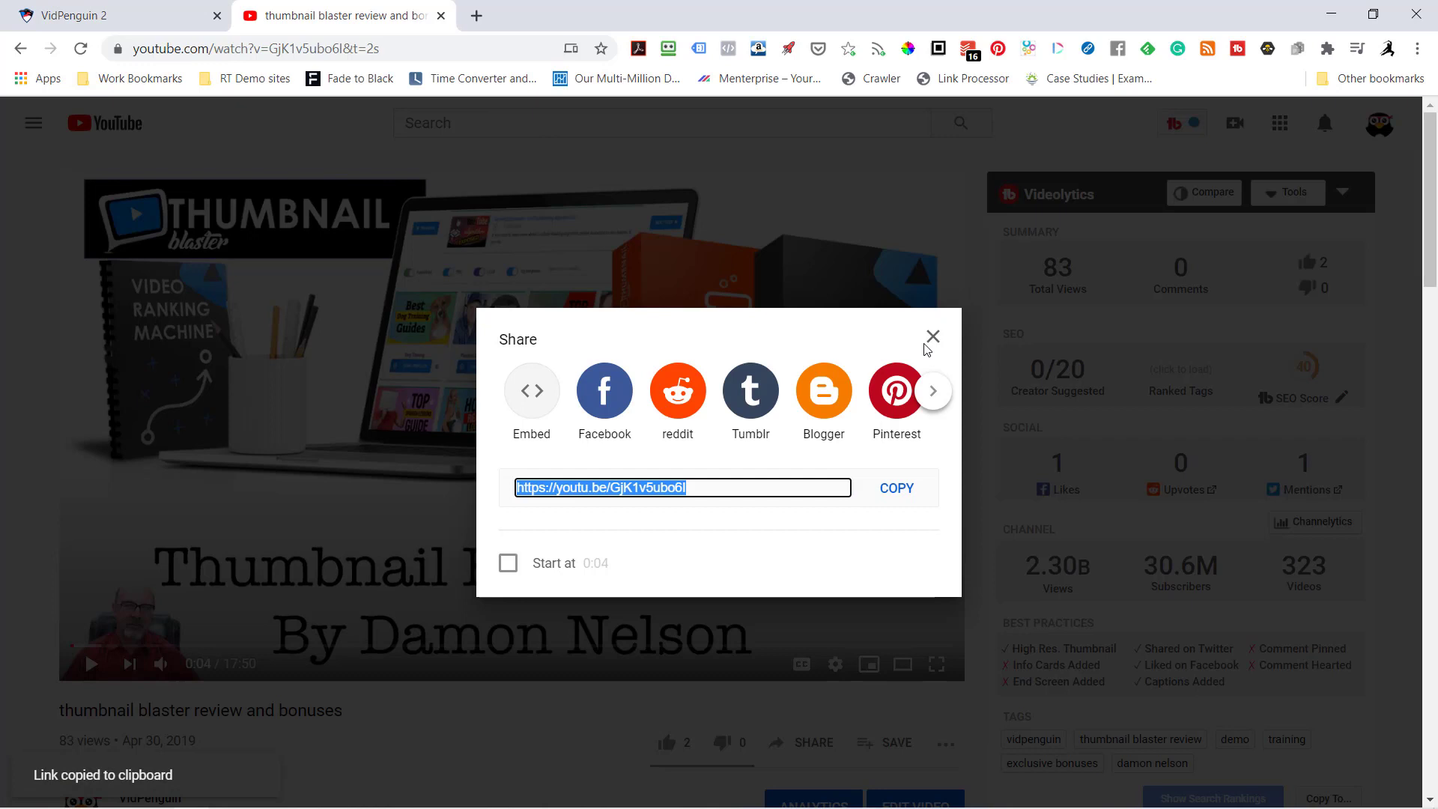
Step: Paste the youtu.be link into YouTube Video Url and fetch the video's title and description
click(142, 18)
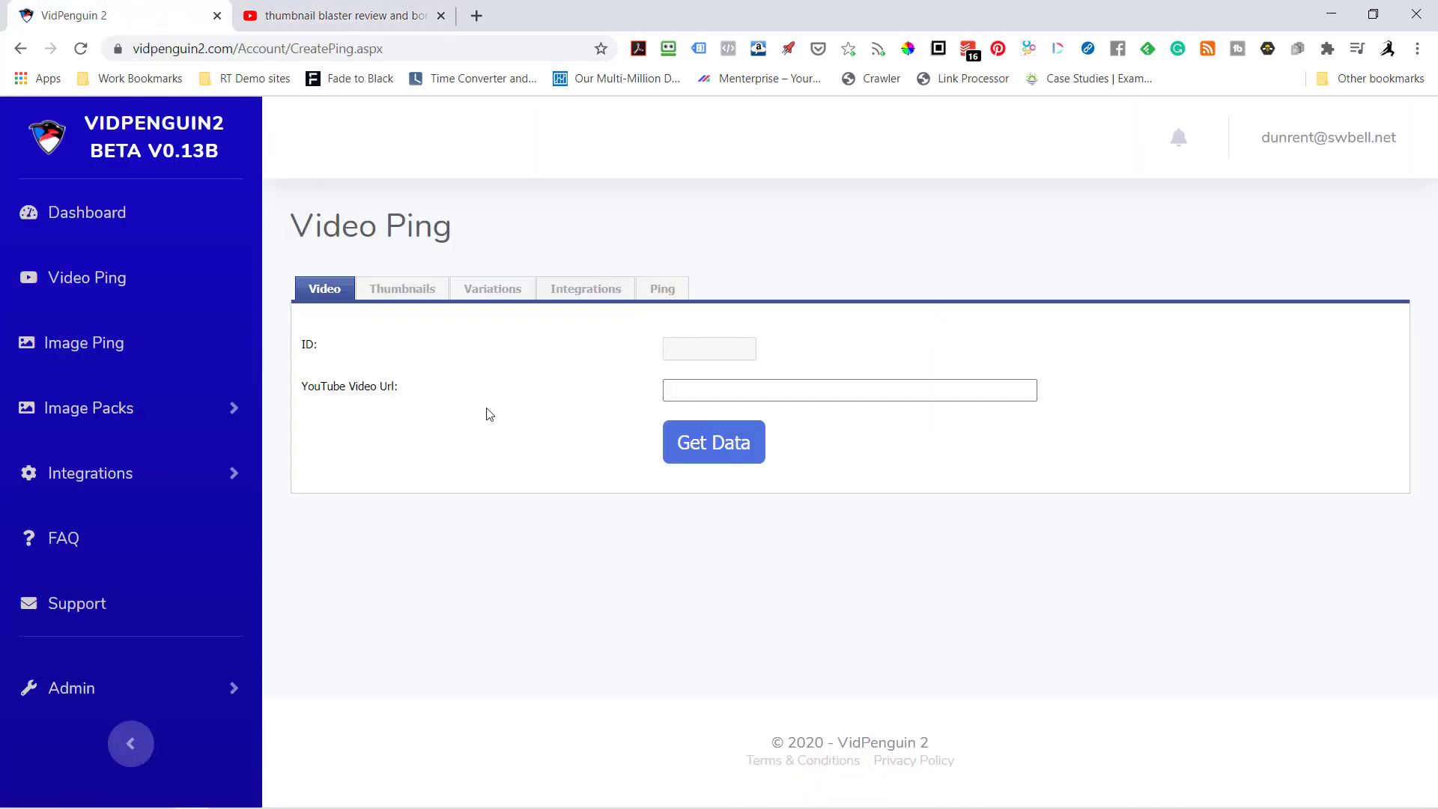
click(701, 391)
key(ctrl+v)
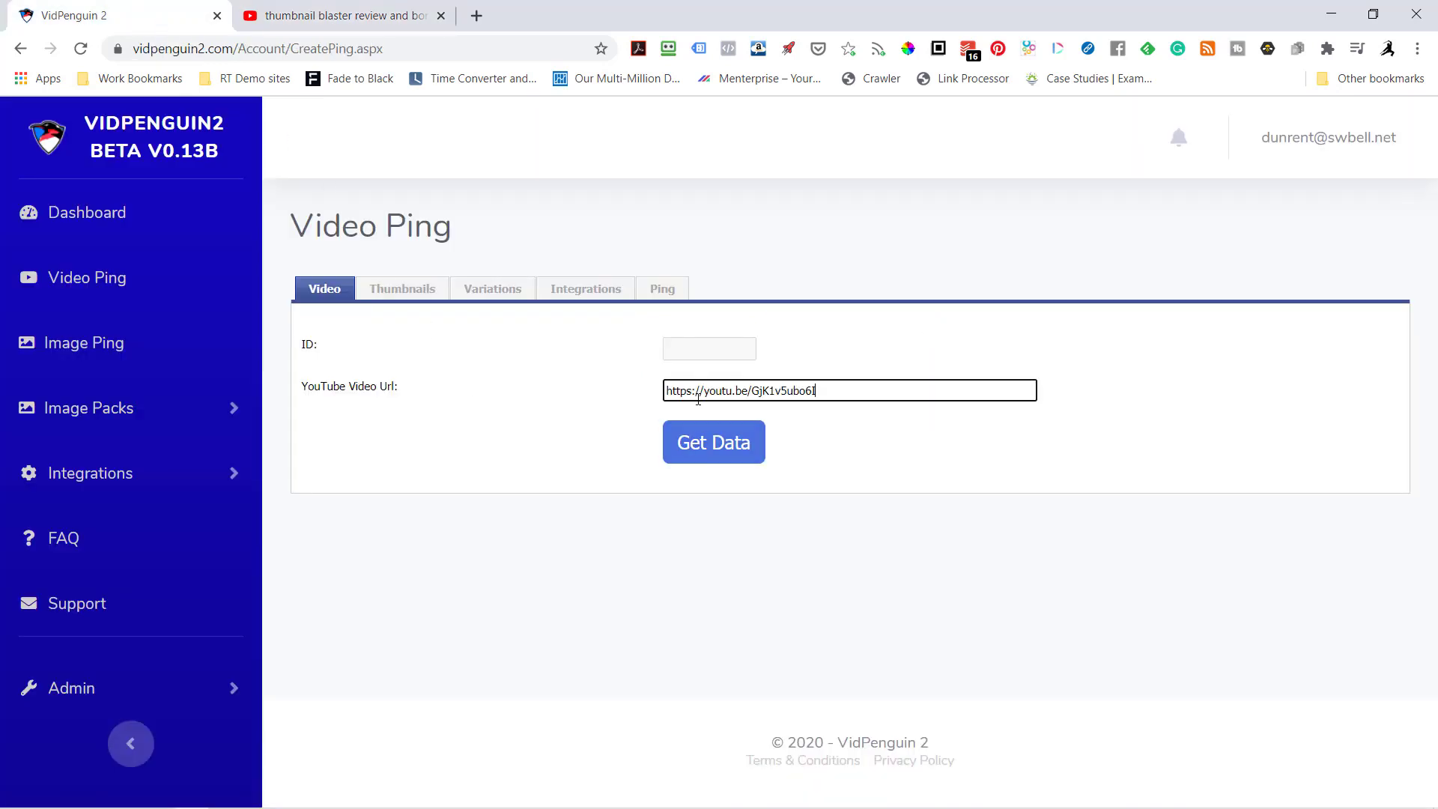
click(715, 431)
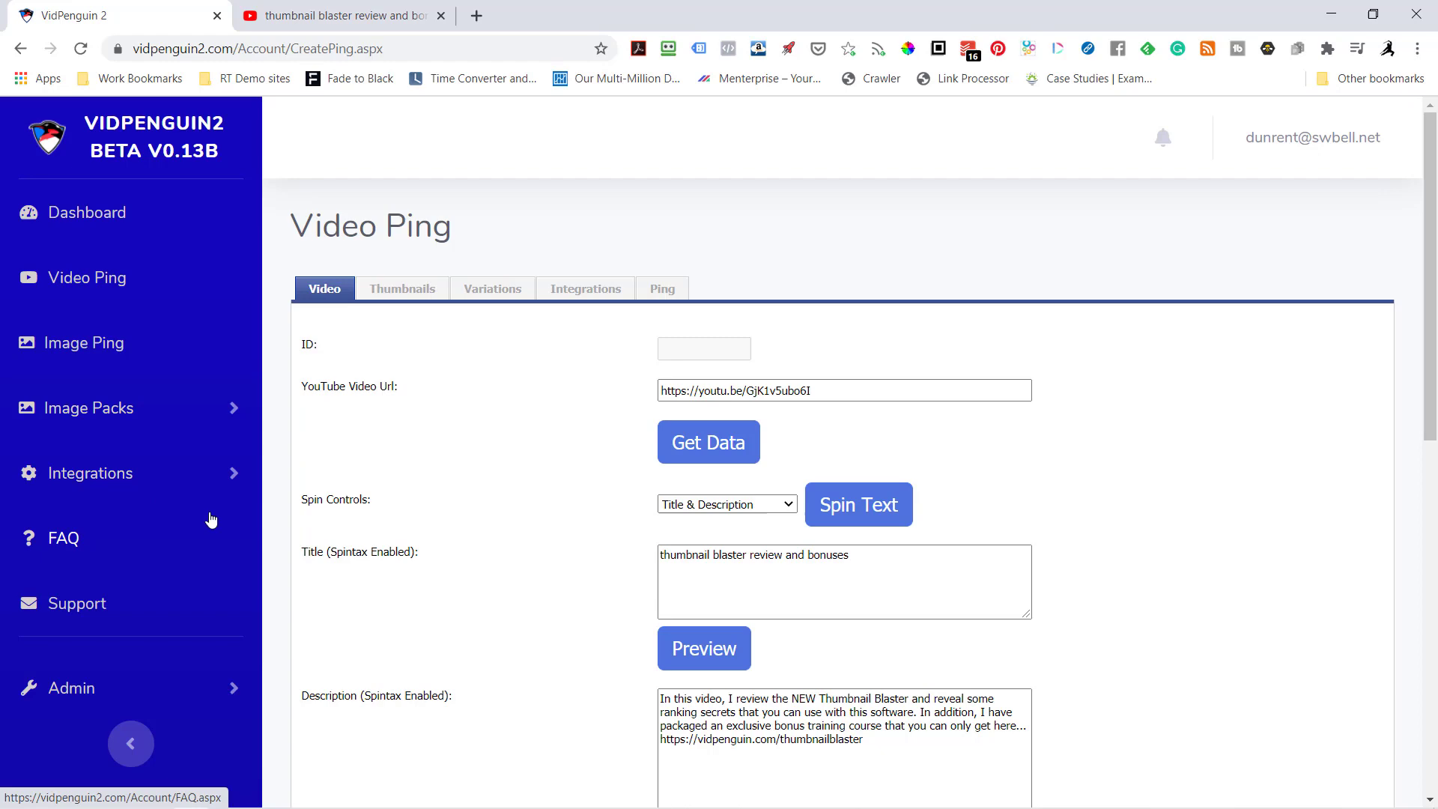
Step: Expand the Integrations list in the sidebar and look through it
click(90, 475)
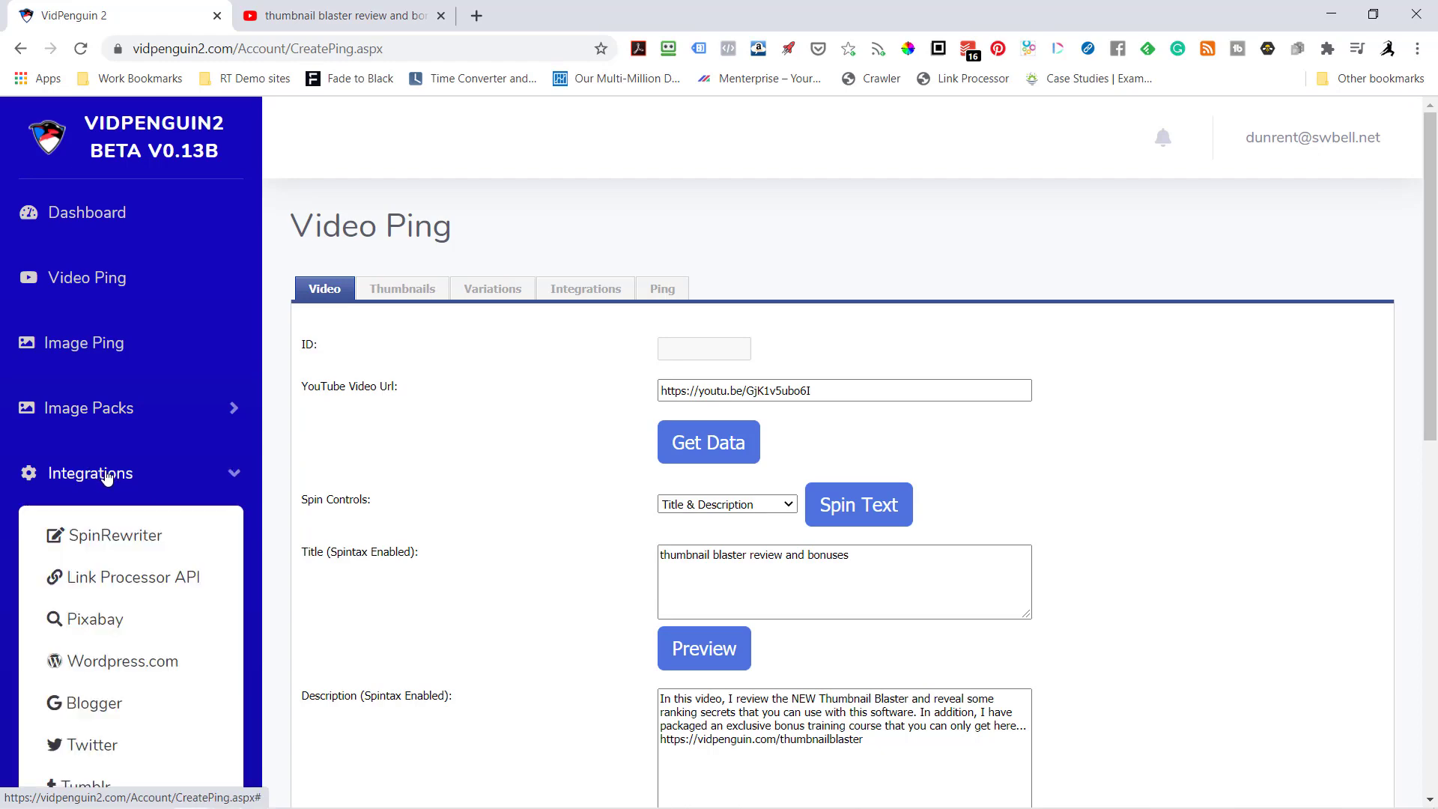
scroll(187, 472, down, 2)
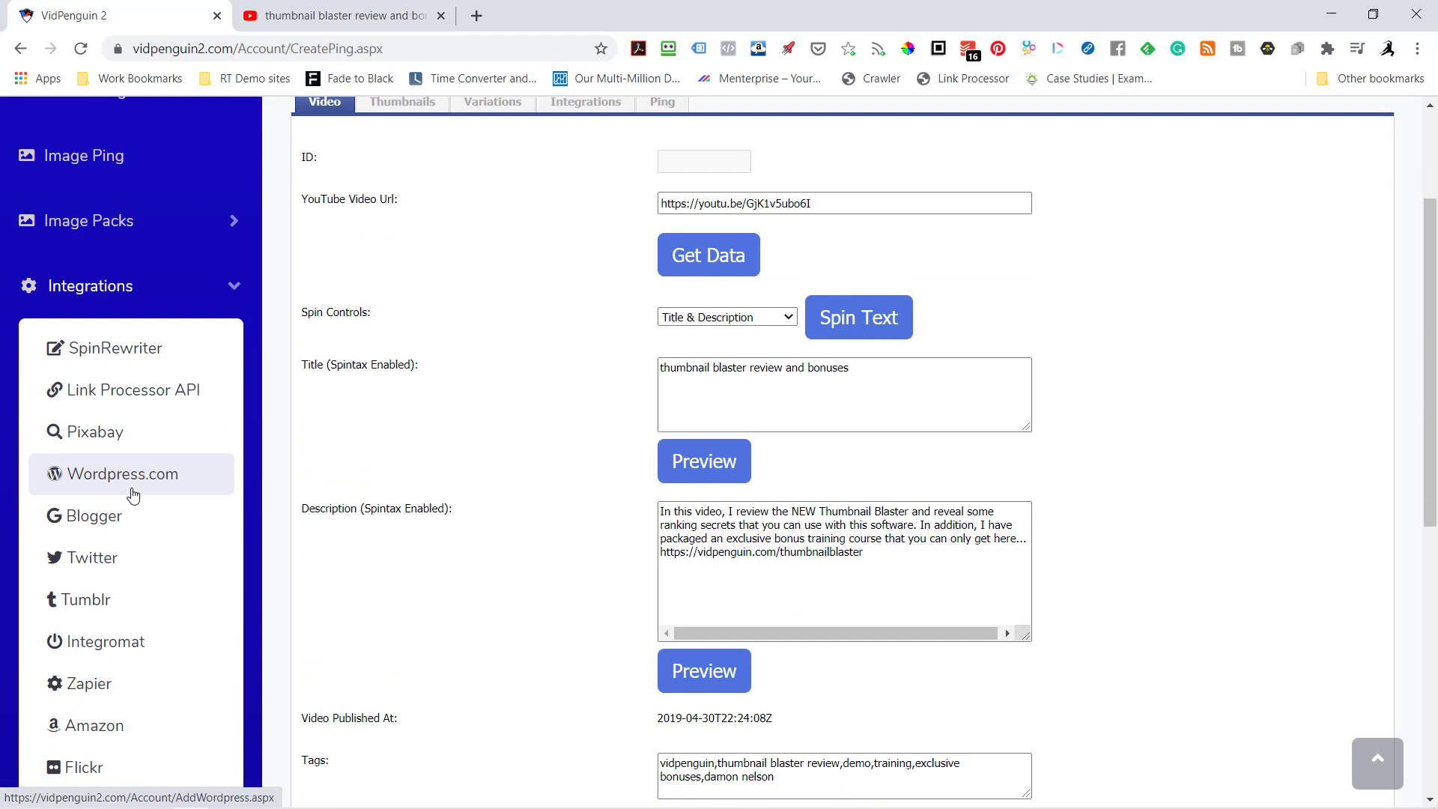
scroll(110, 576, down, 1)
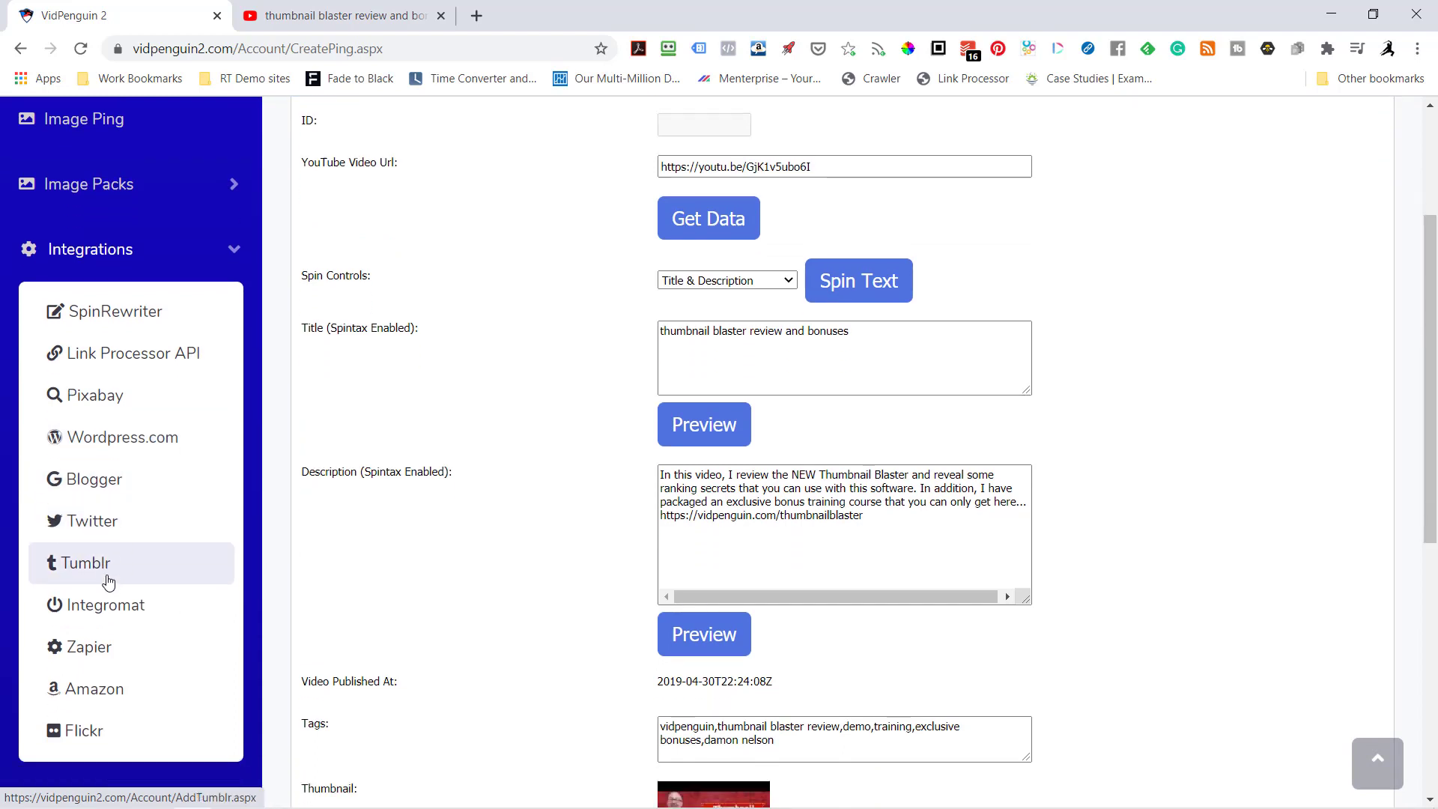
scroll(109, 582, down, 2)
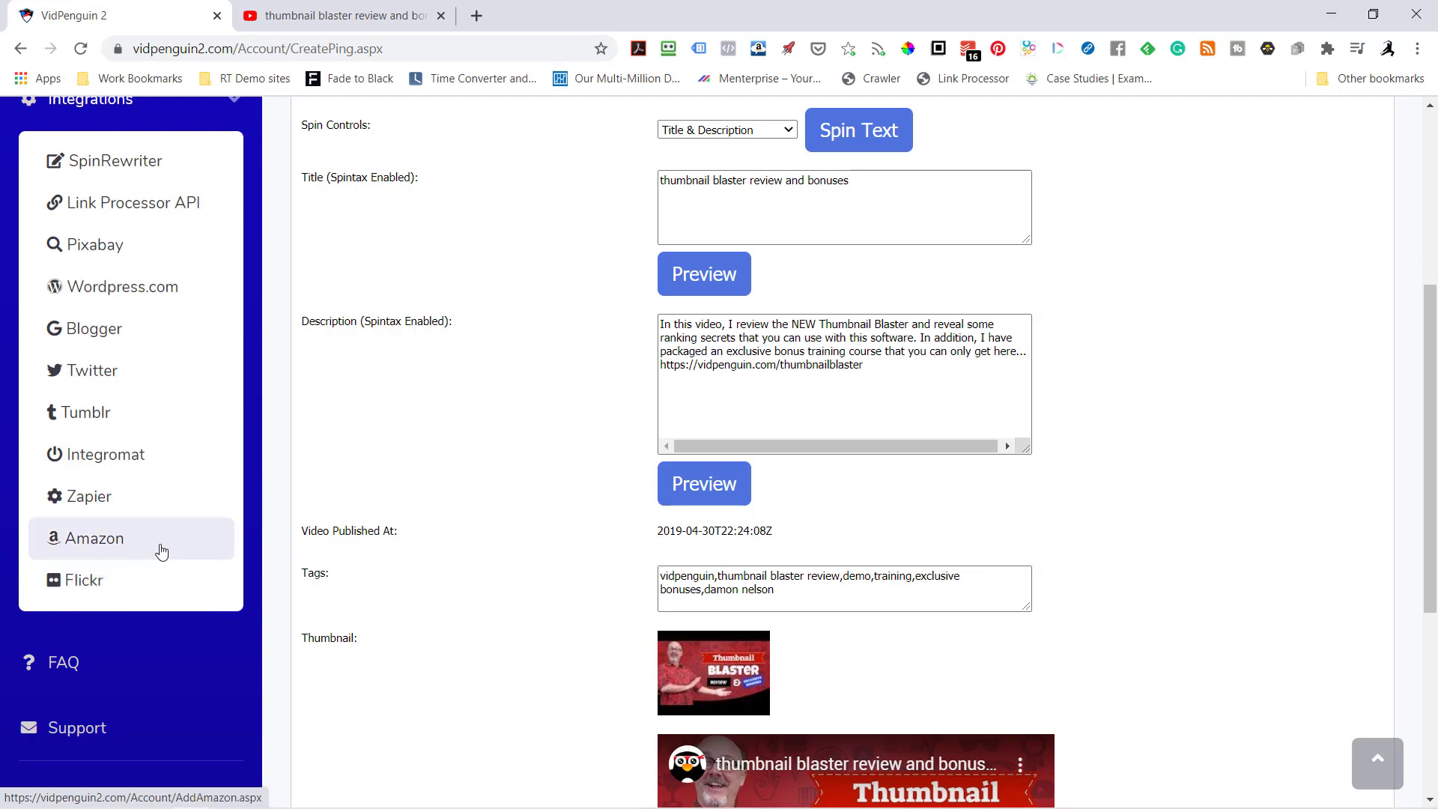
scroll(160, 545, up, 5)
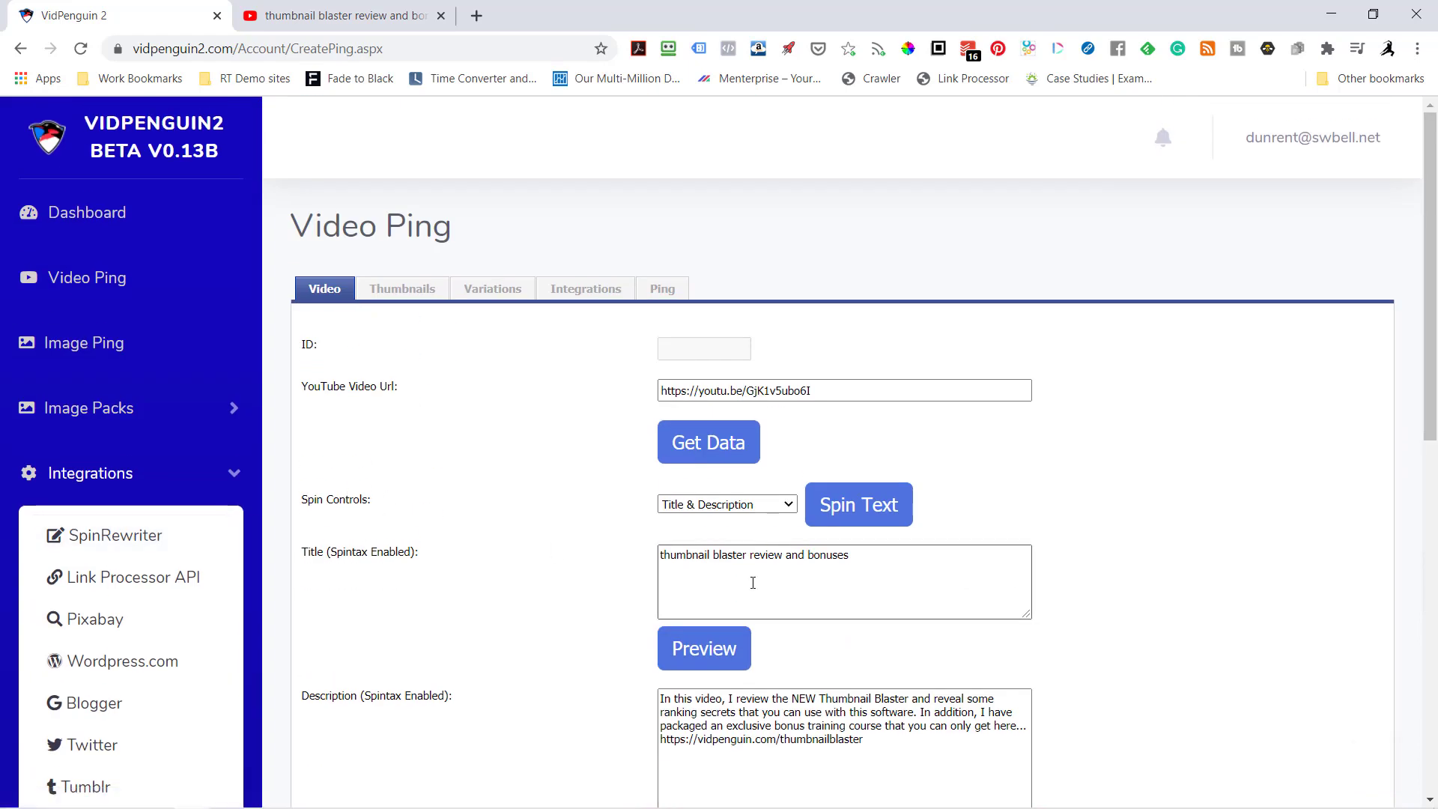
Step: Spin the title and description into spintax, save them, and bring up the thumbnail settings
click(862, 515)
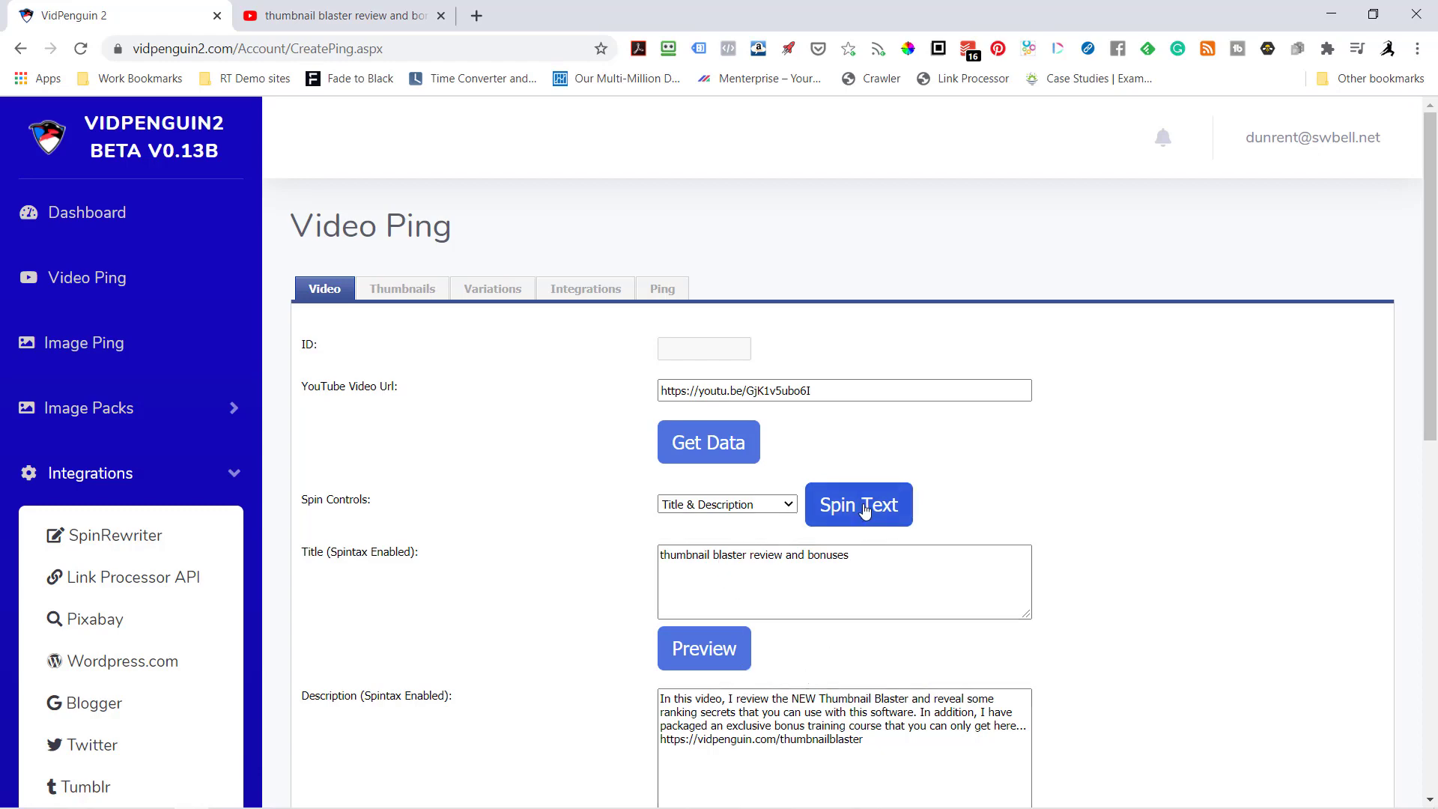
scroll(536, 626, down, 5)
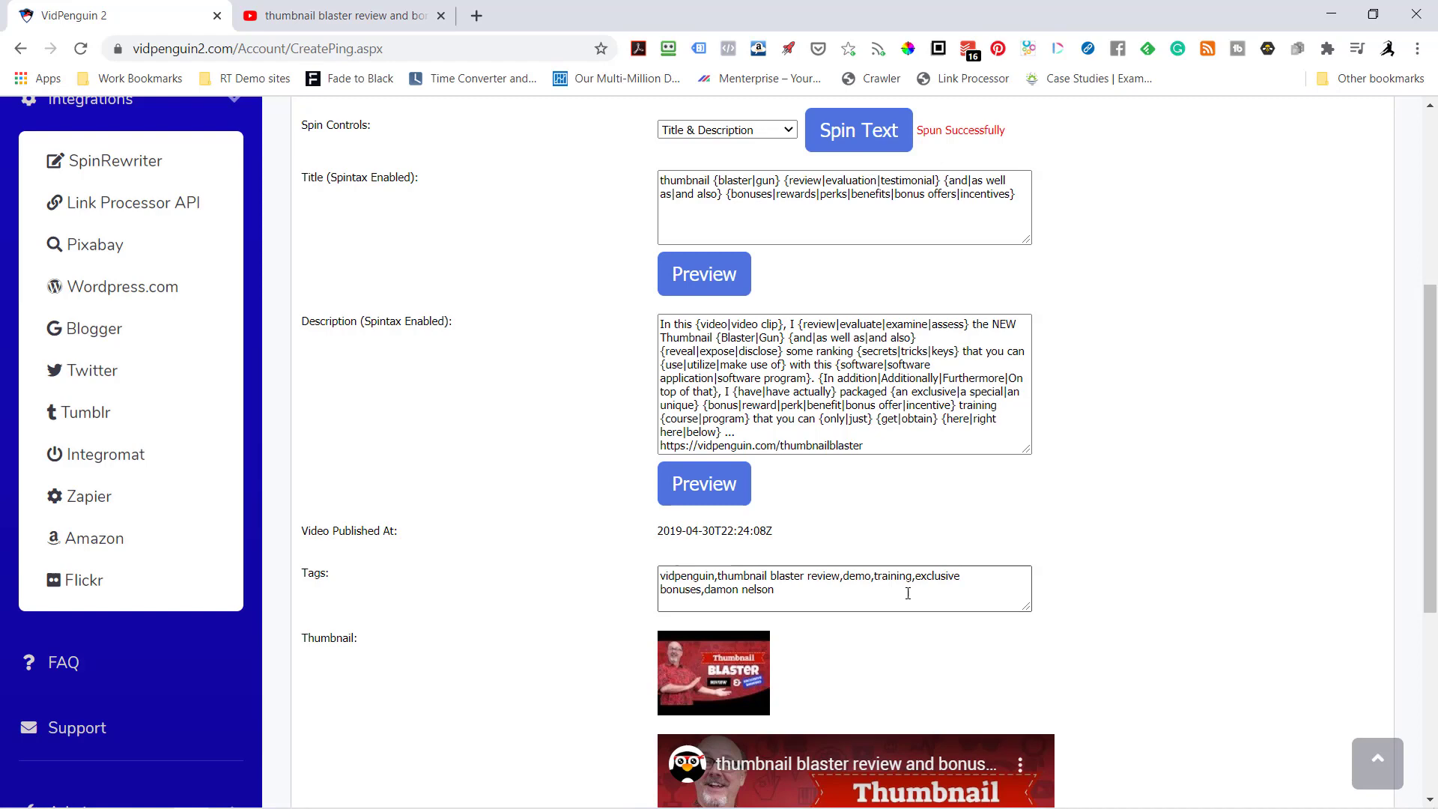
scroll(763, 612, down, 2)
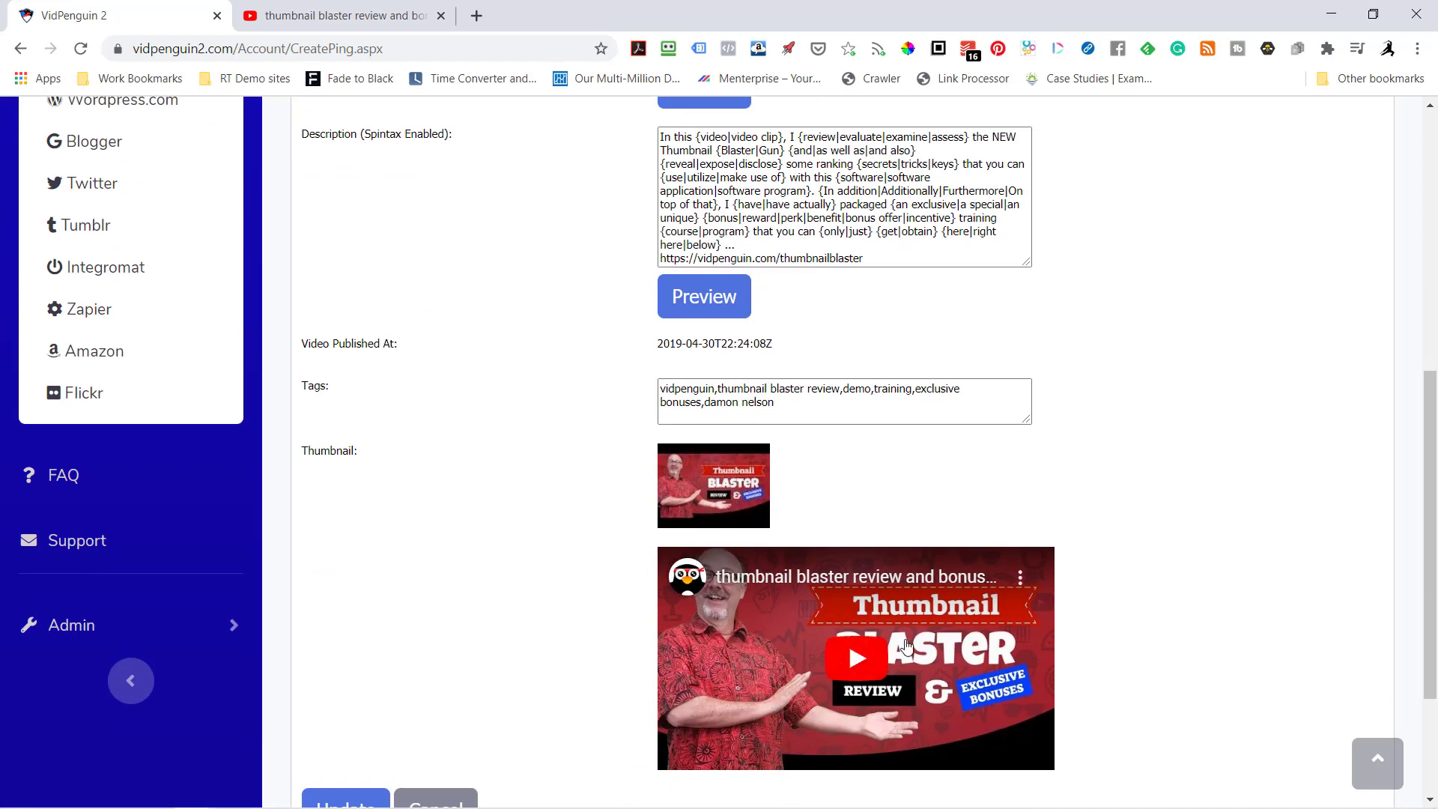
scroll(899, 644, down, 3)
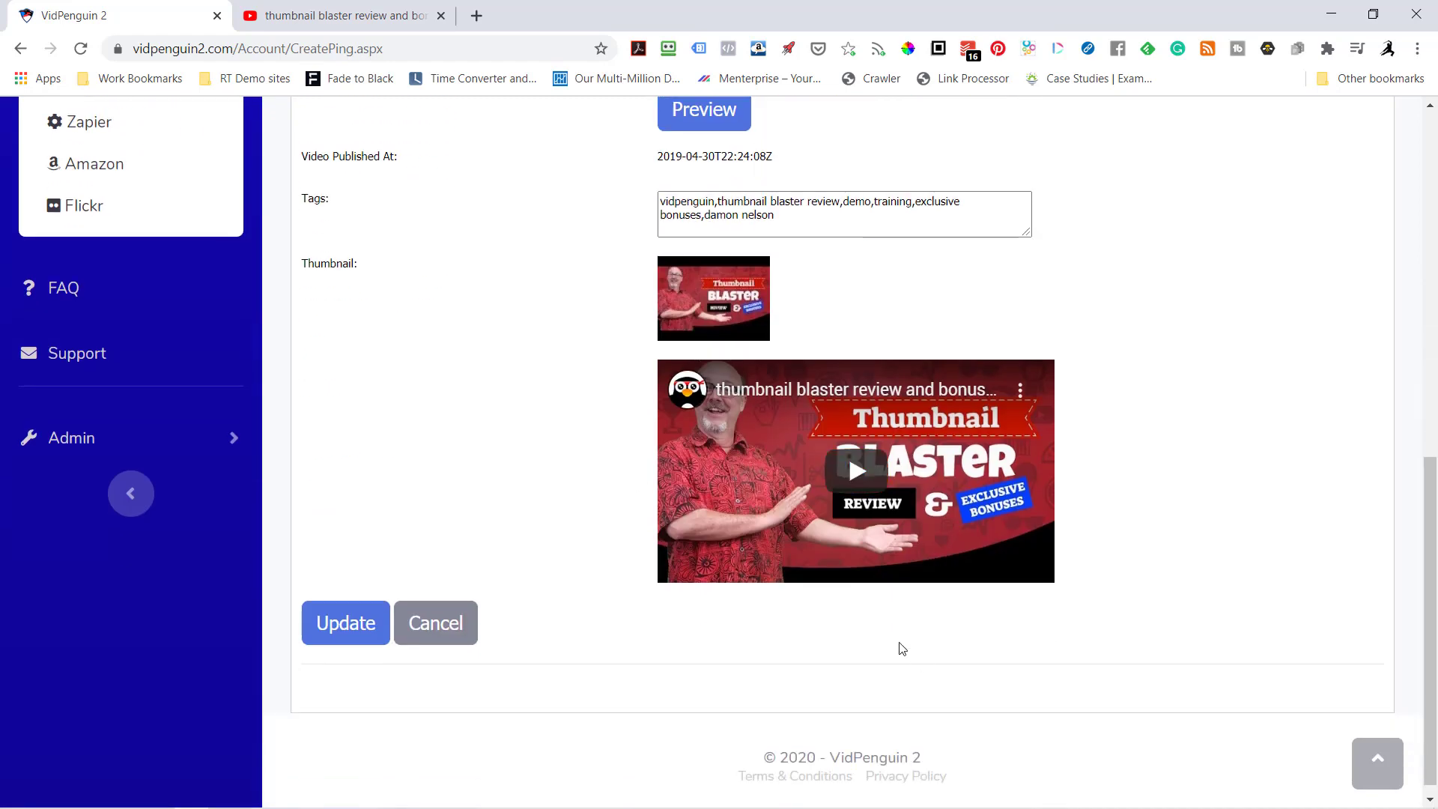
click(346, 627)
click(492, 764)
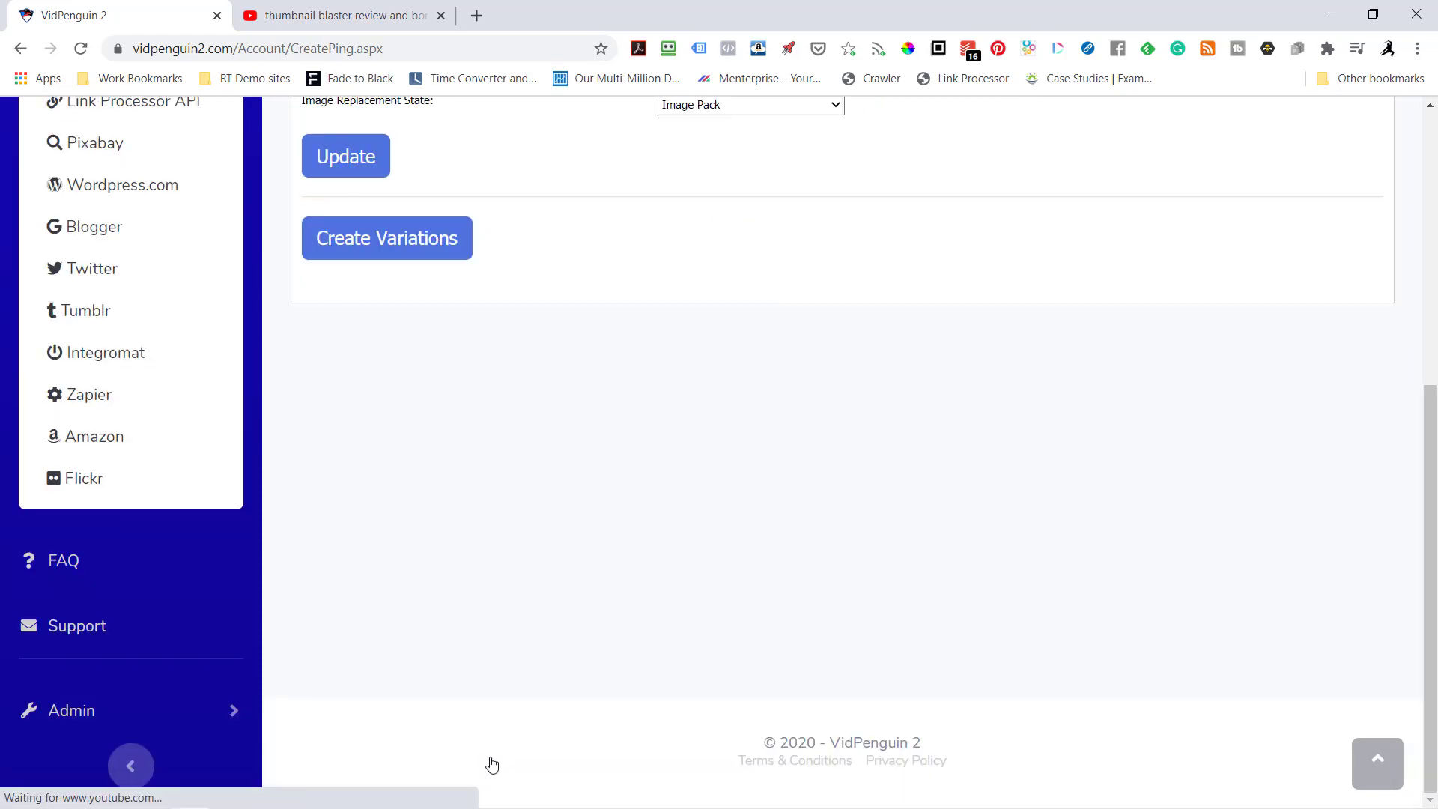
scroll(748, 697, up, 5)
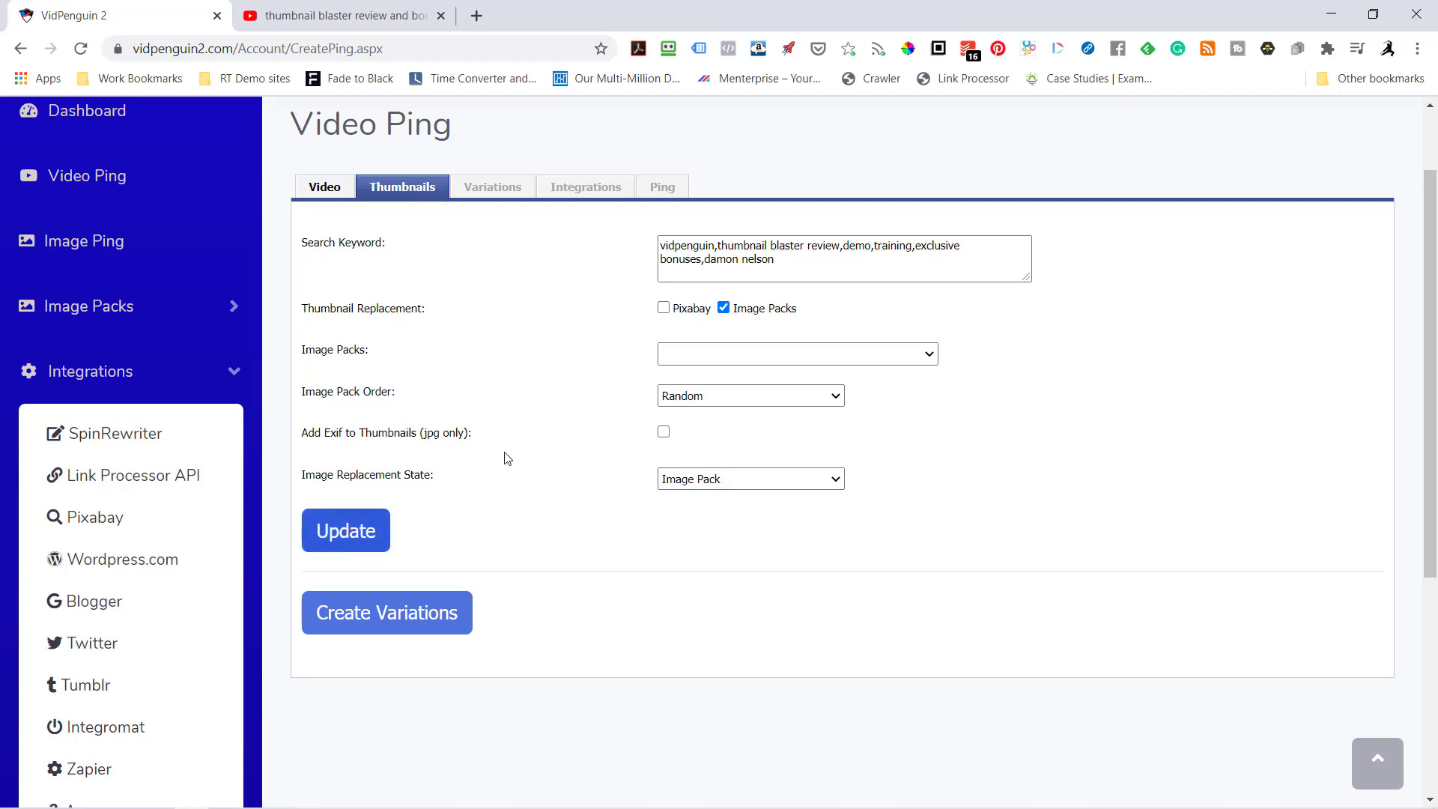
Step: Save the thumbnail keywords with Image Packs replacement off and create the variations
click(723, 308)
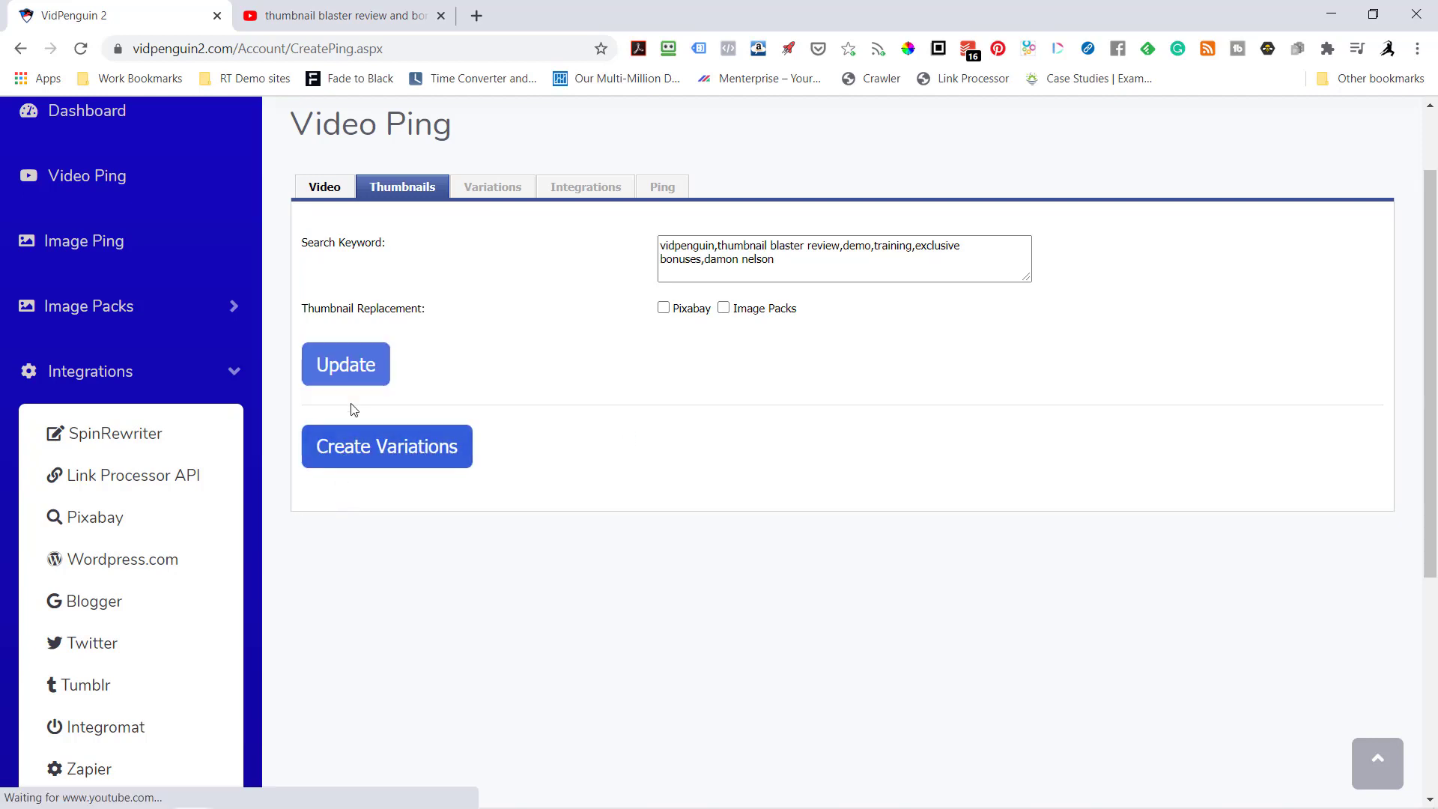
click(352, 377)
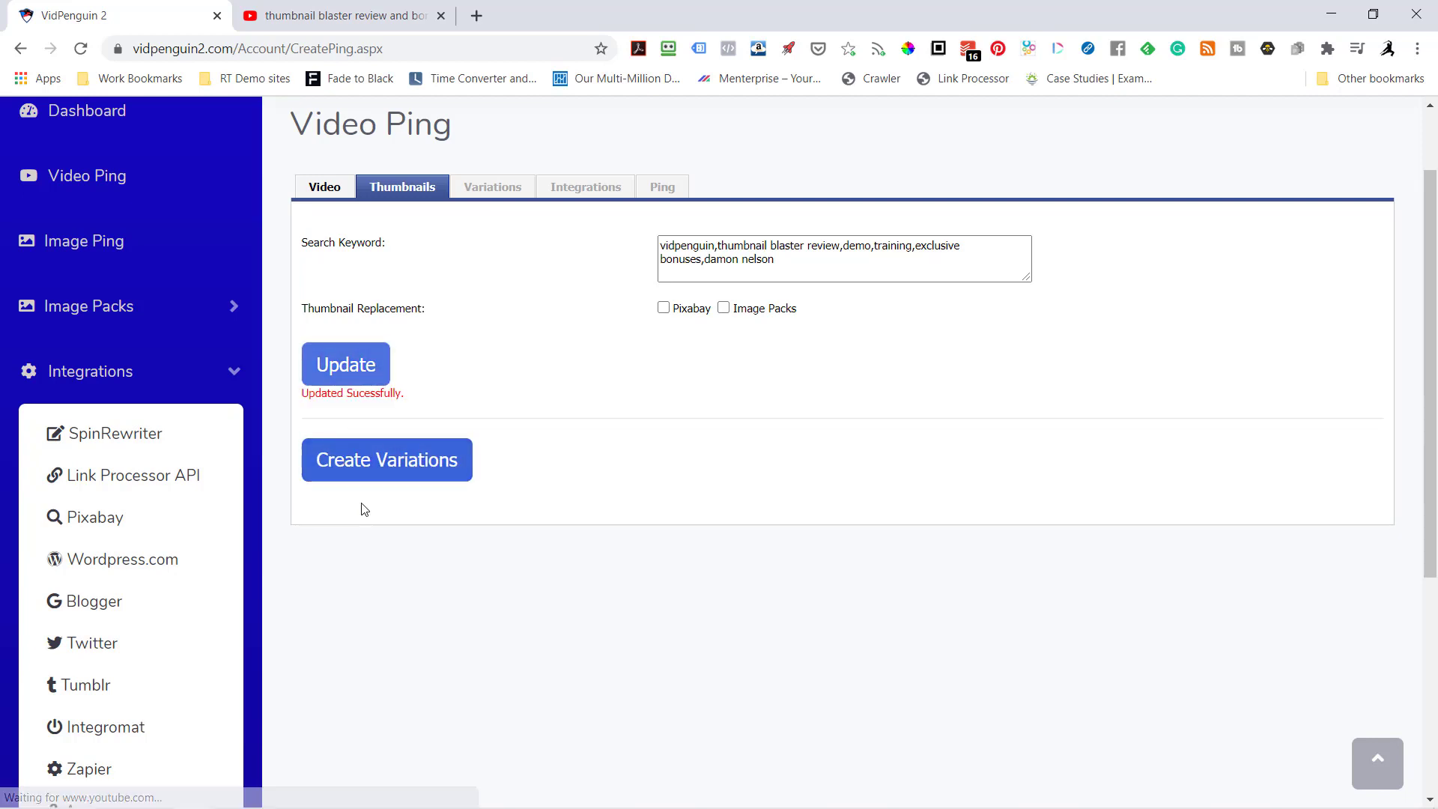
click(376, 463)
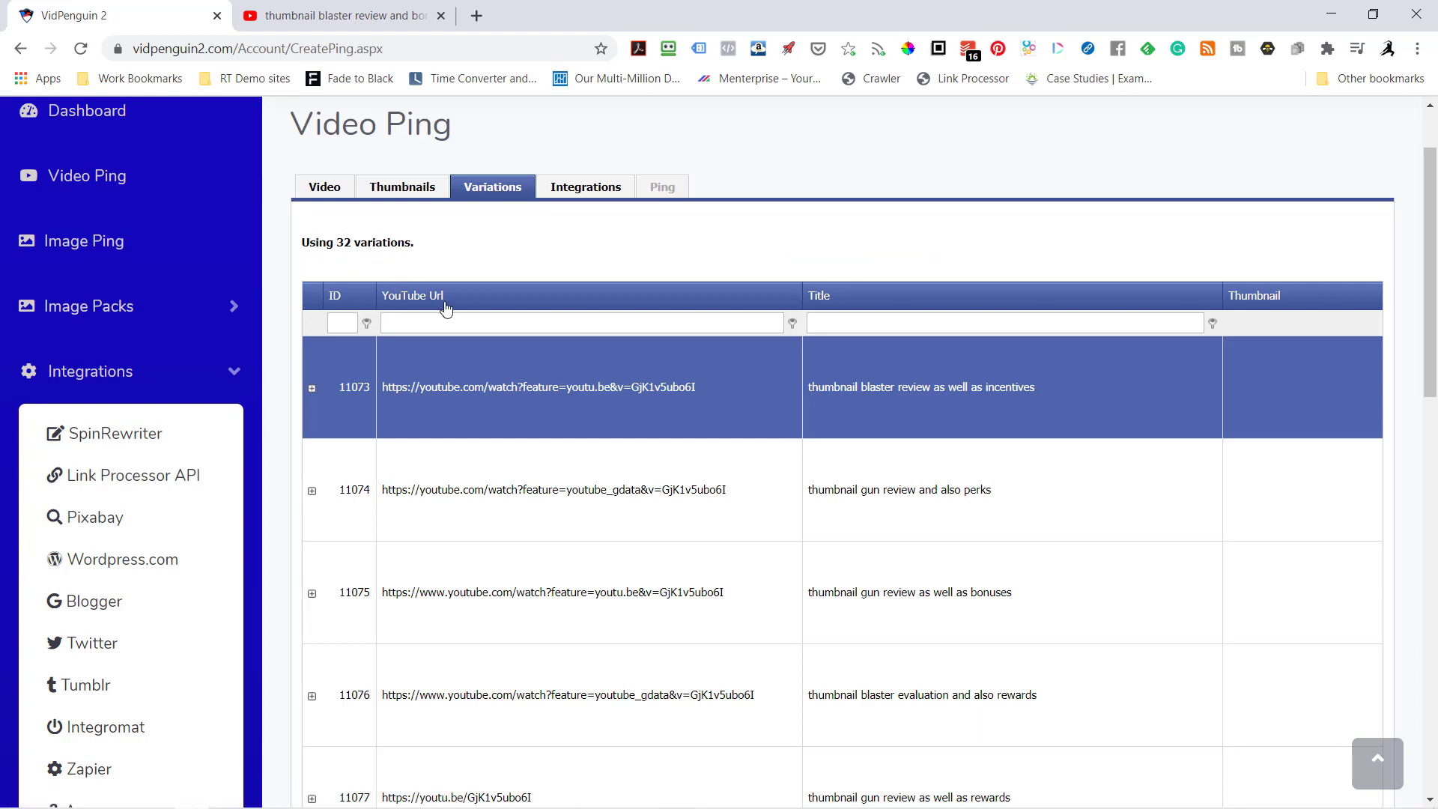
Step: Review the 32 generated URL and spun-title variations across the 4 pages
scroll(535, 324, down, 2)
scroll(535, 324, up, 2)
scroll(749, 438, down, 10)
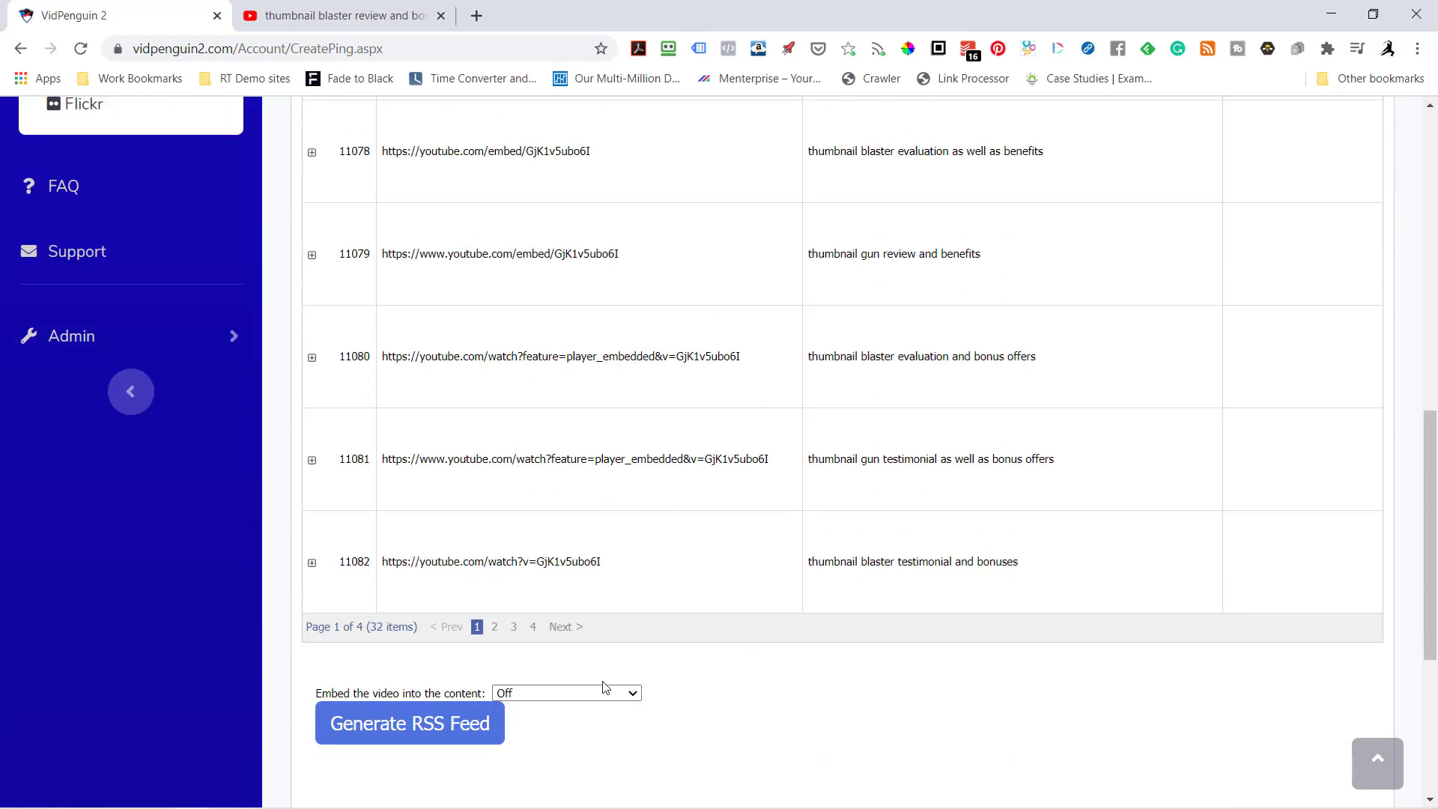
scroll(503, 685, down, 5)
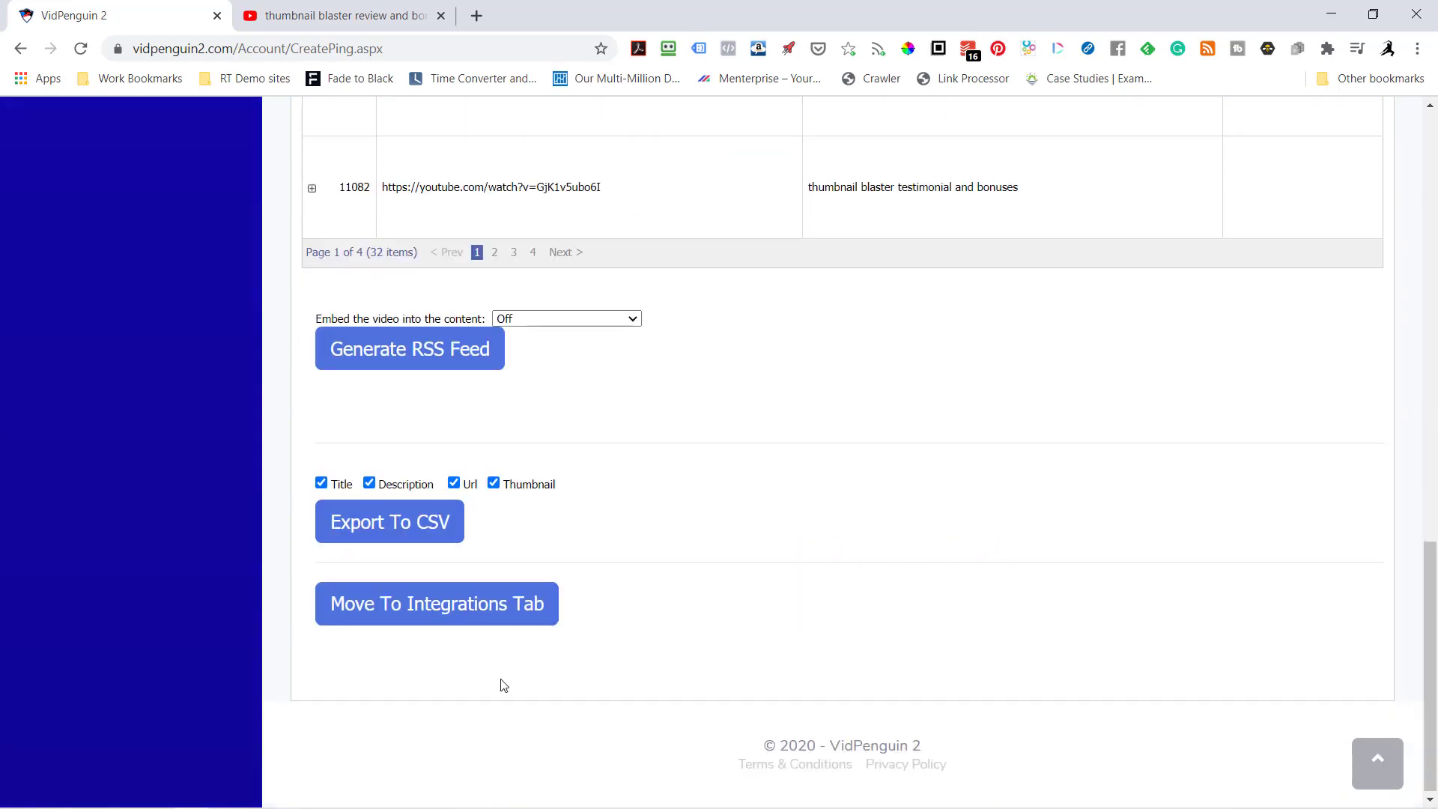
click(378, 614)
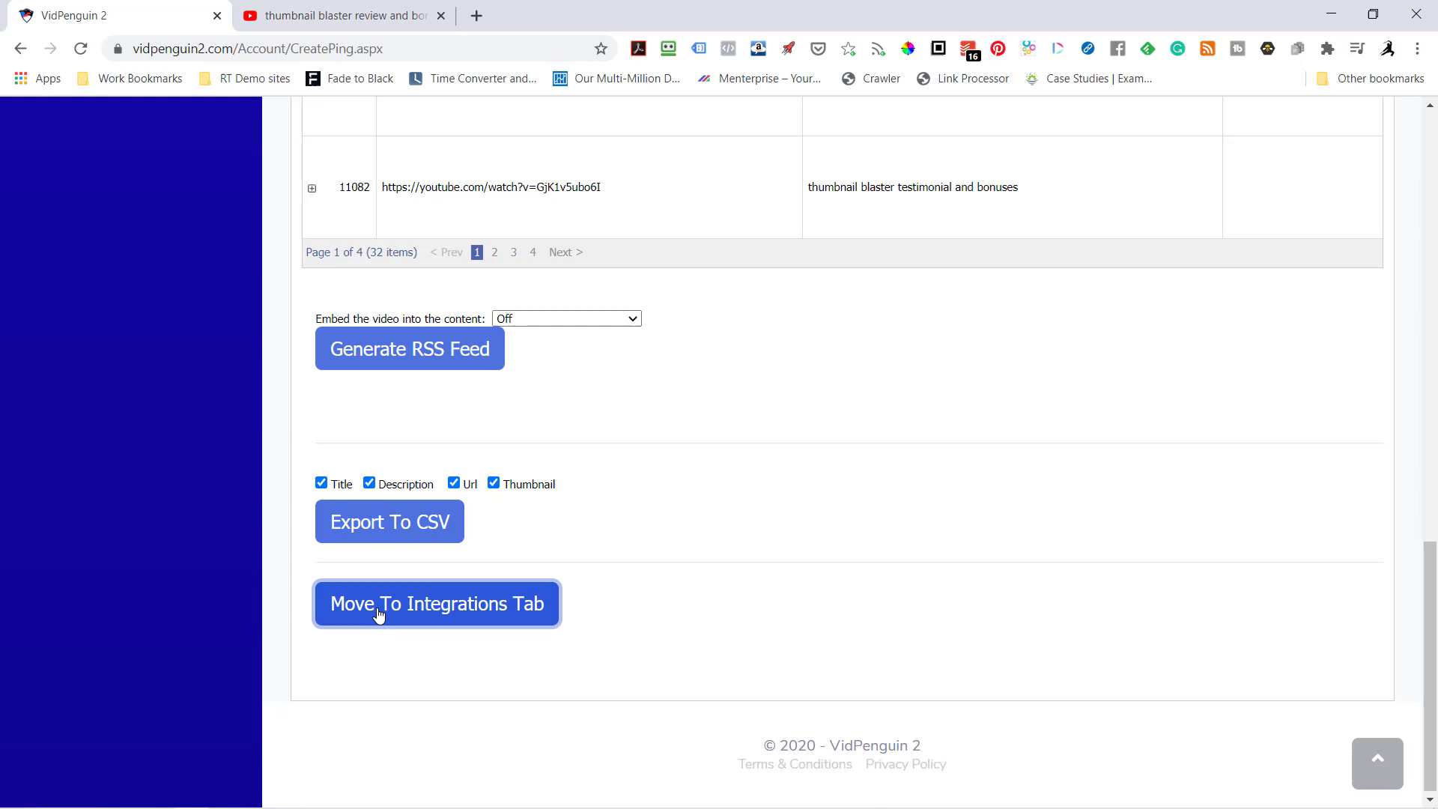
Step: Send the variation URLs to Link Processor and save the integration settings
scroll(767, 532, up, 3)
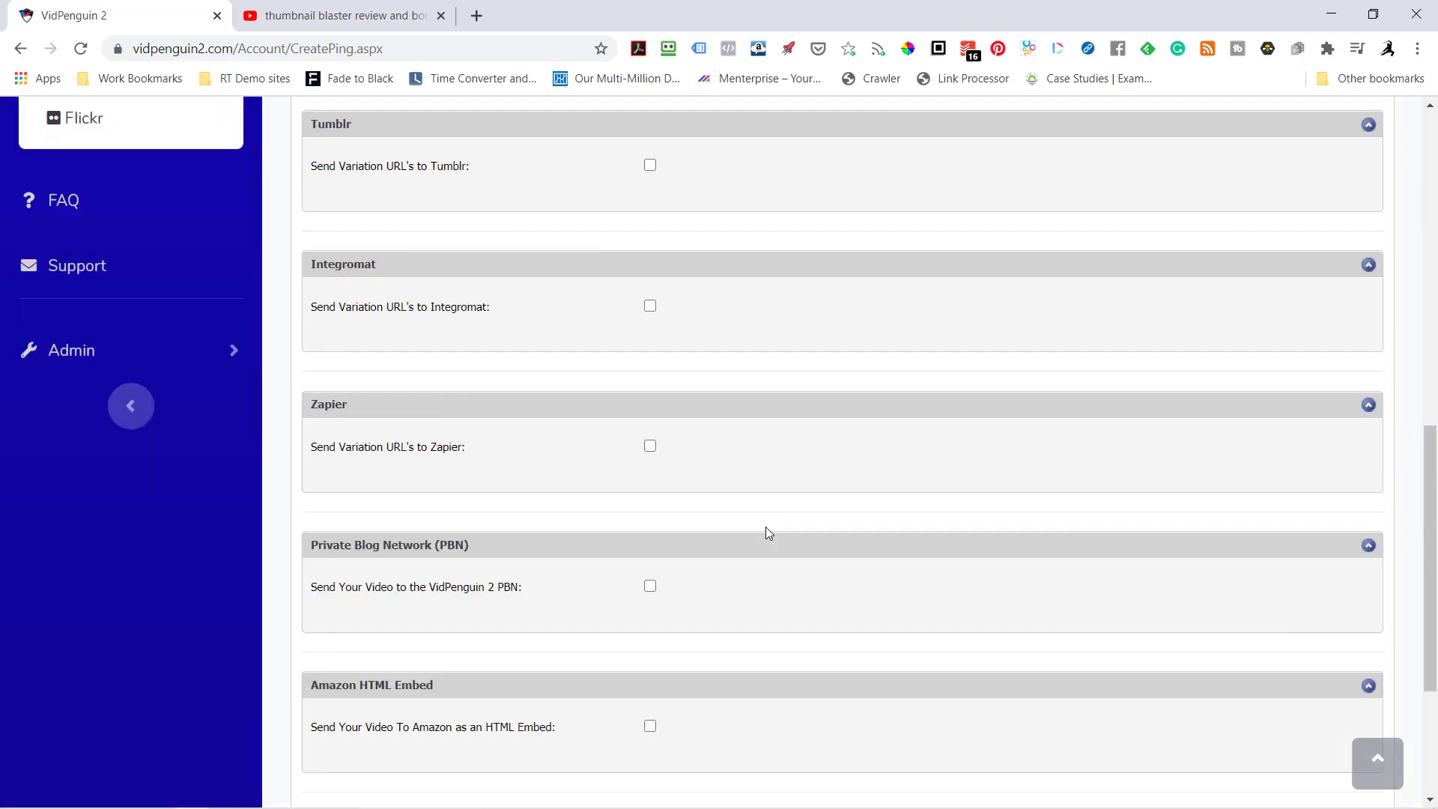
scroll(765, 527, up, 10)
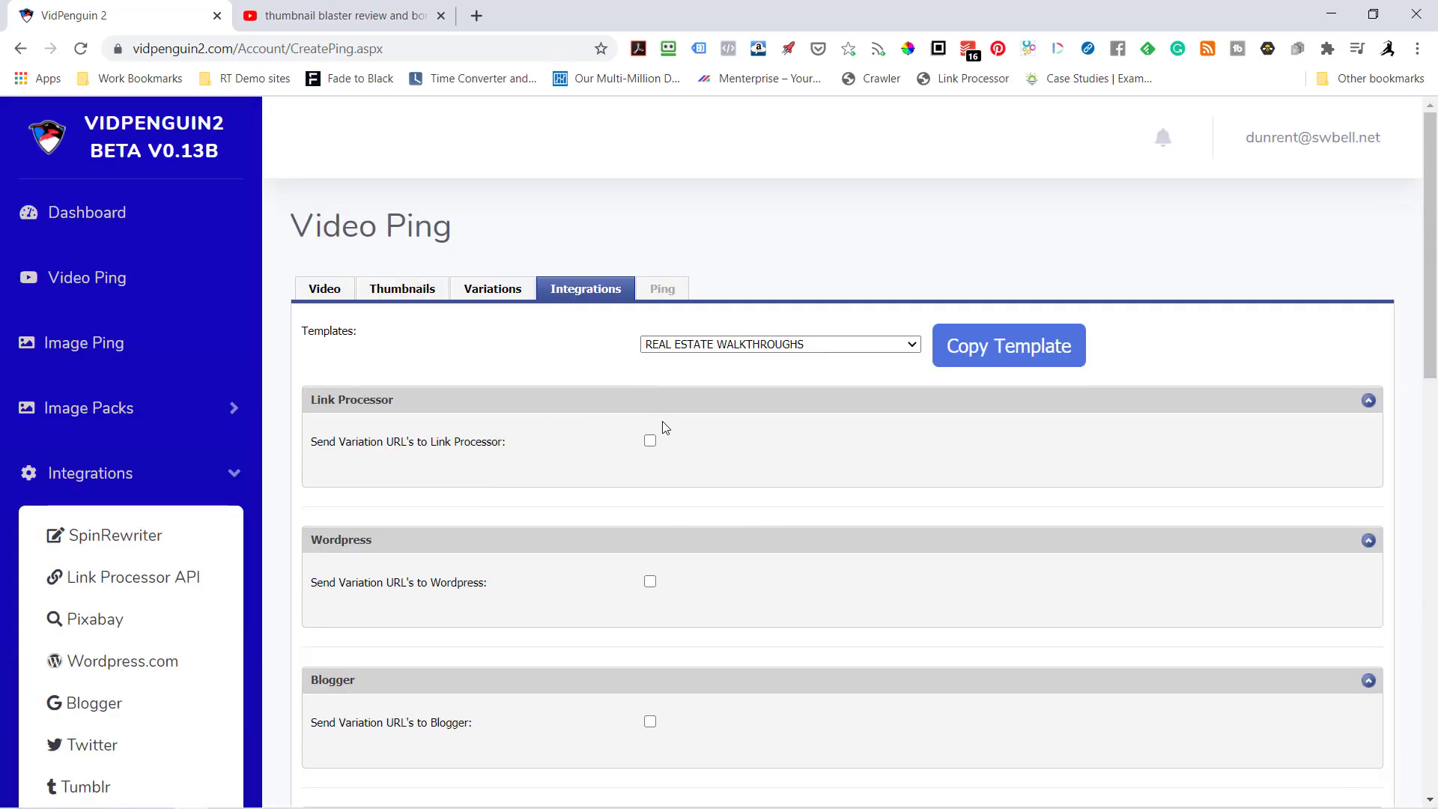
click(650, 441)
scroll(818, 619, down, 10)
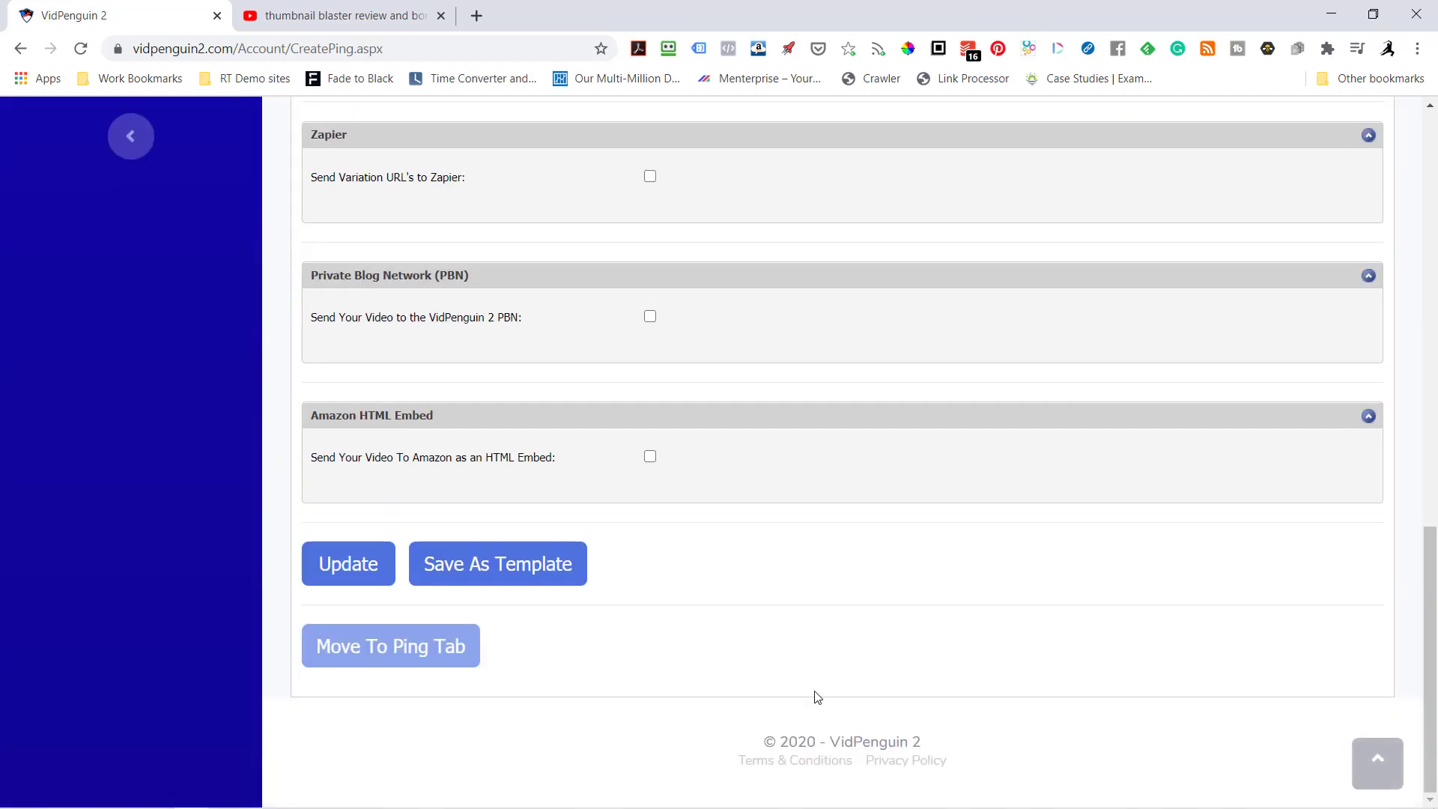
click(348, 564)
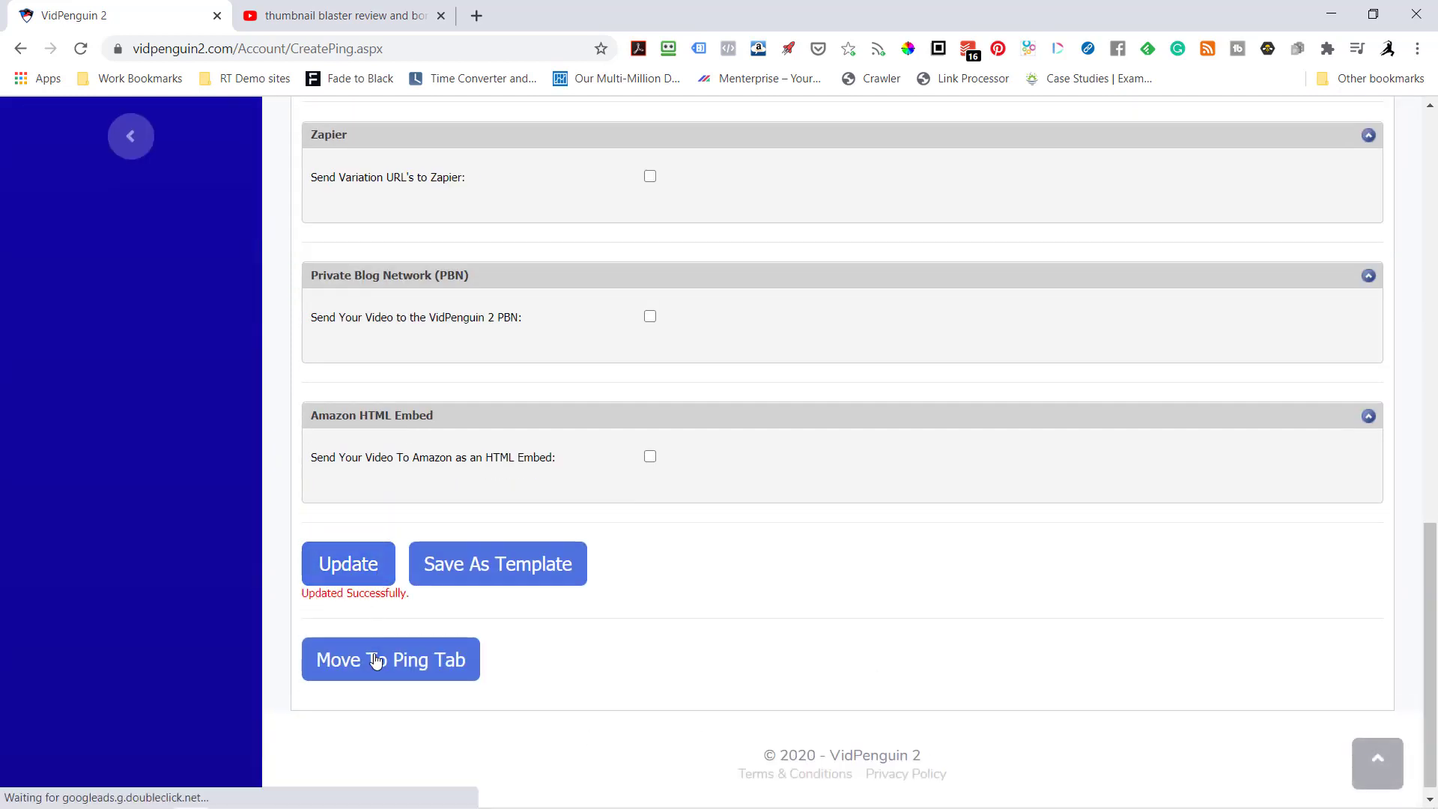
Step: Schedule all 32 pings to post all at once, then freeze and ping
click(376, 662)
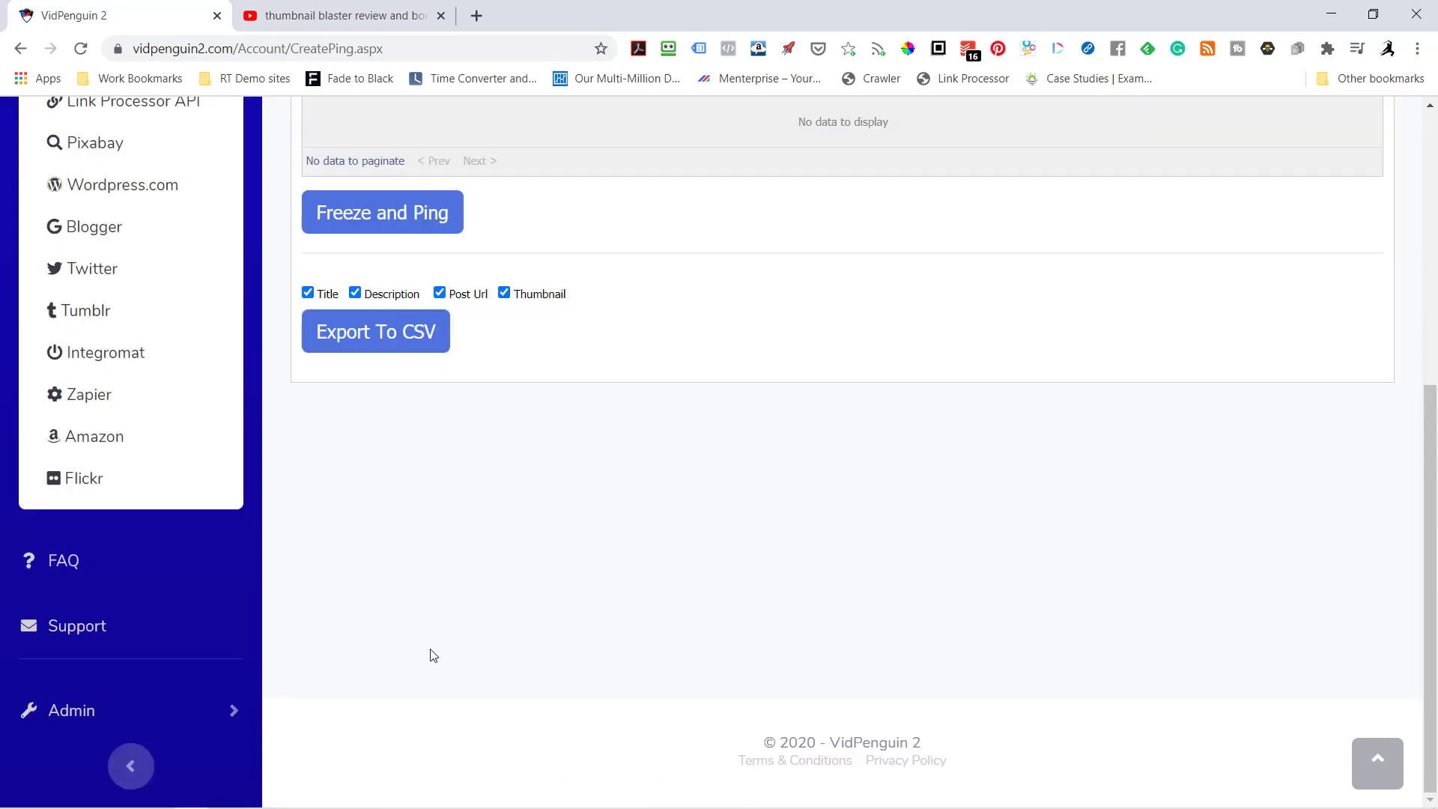
scroll(1186, 584, up, 6)
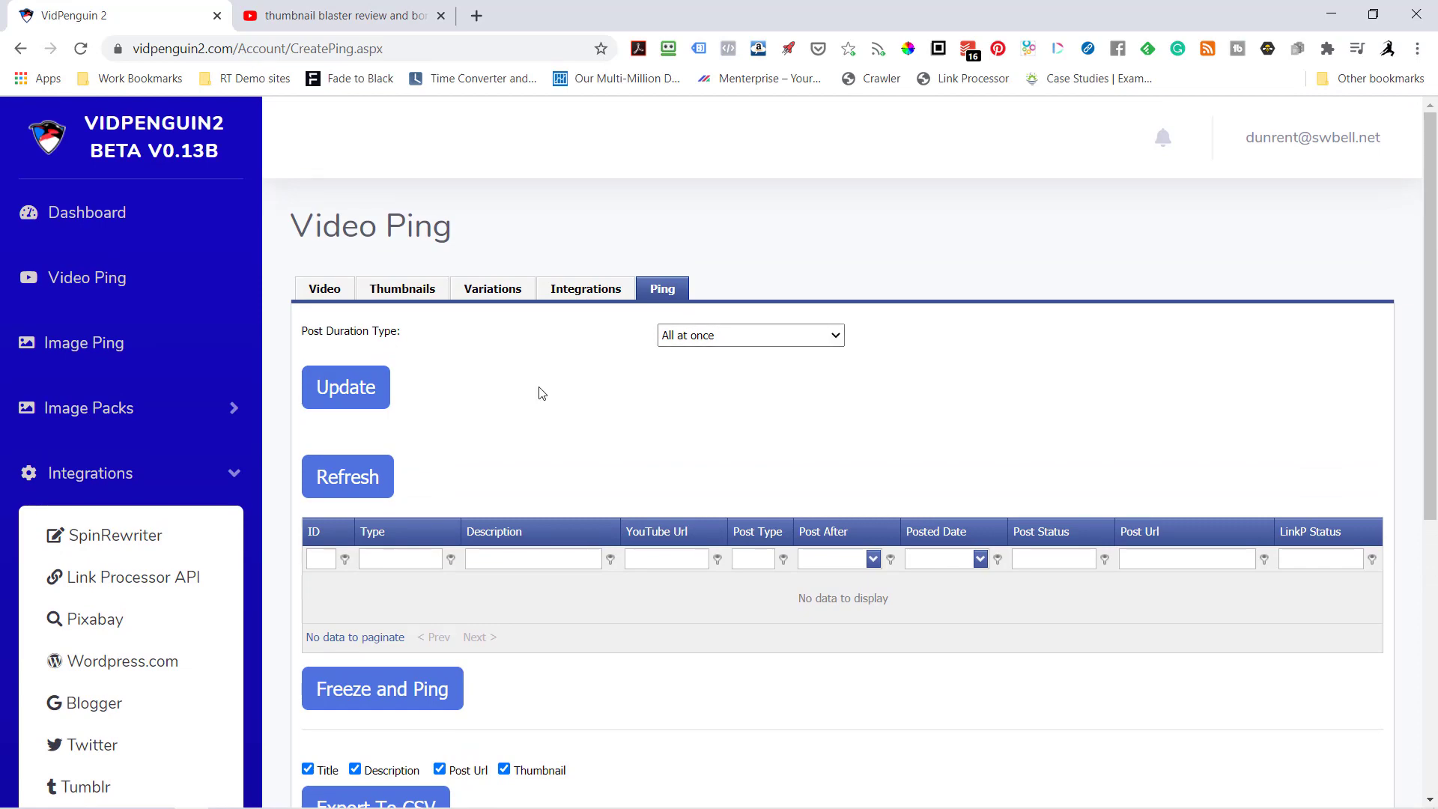
click(347, 390)
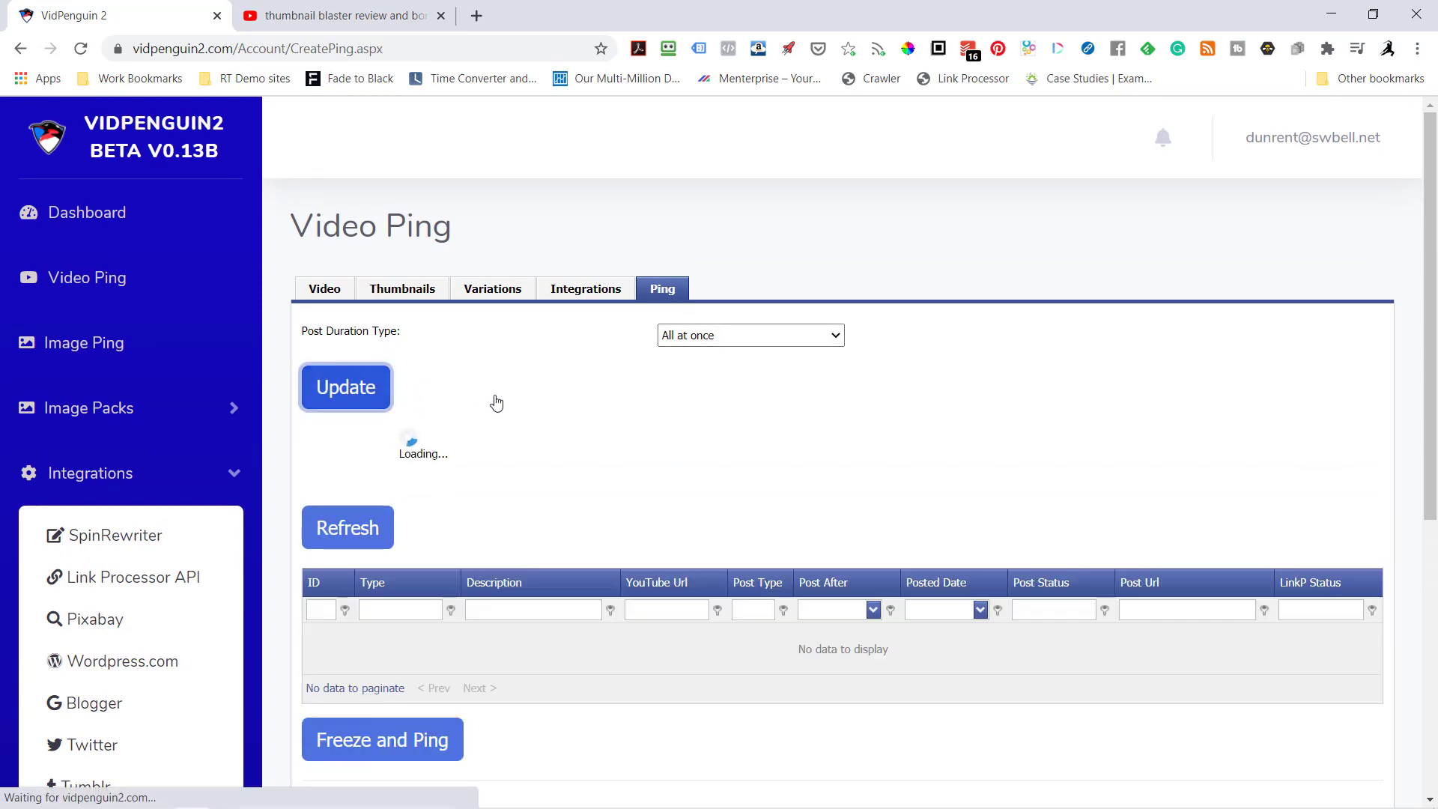
scroll(494, 419, down, 6)
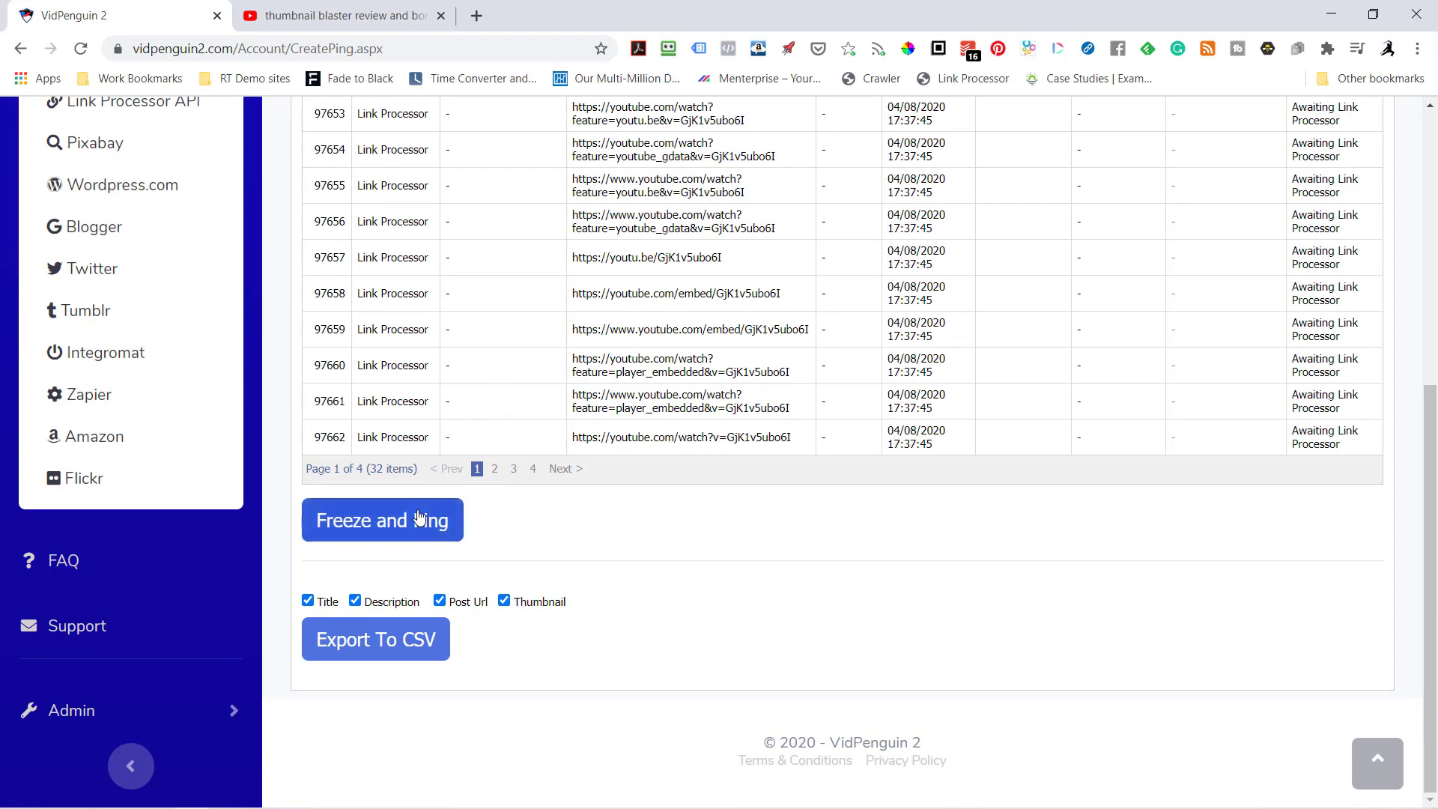
click(409, 524)
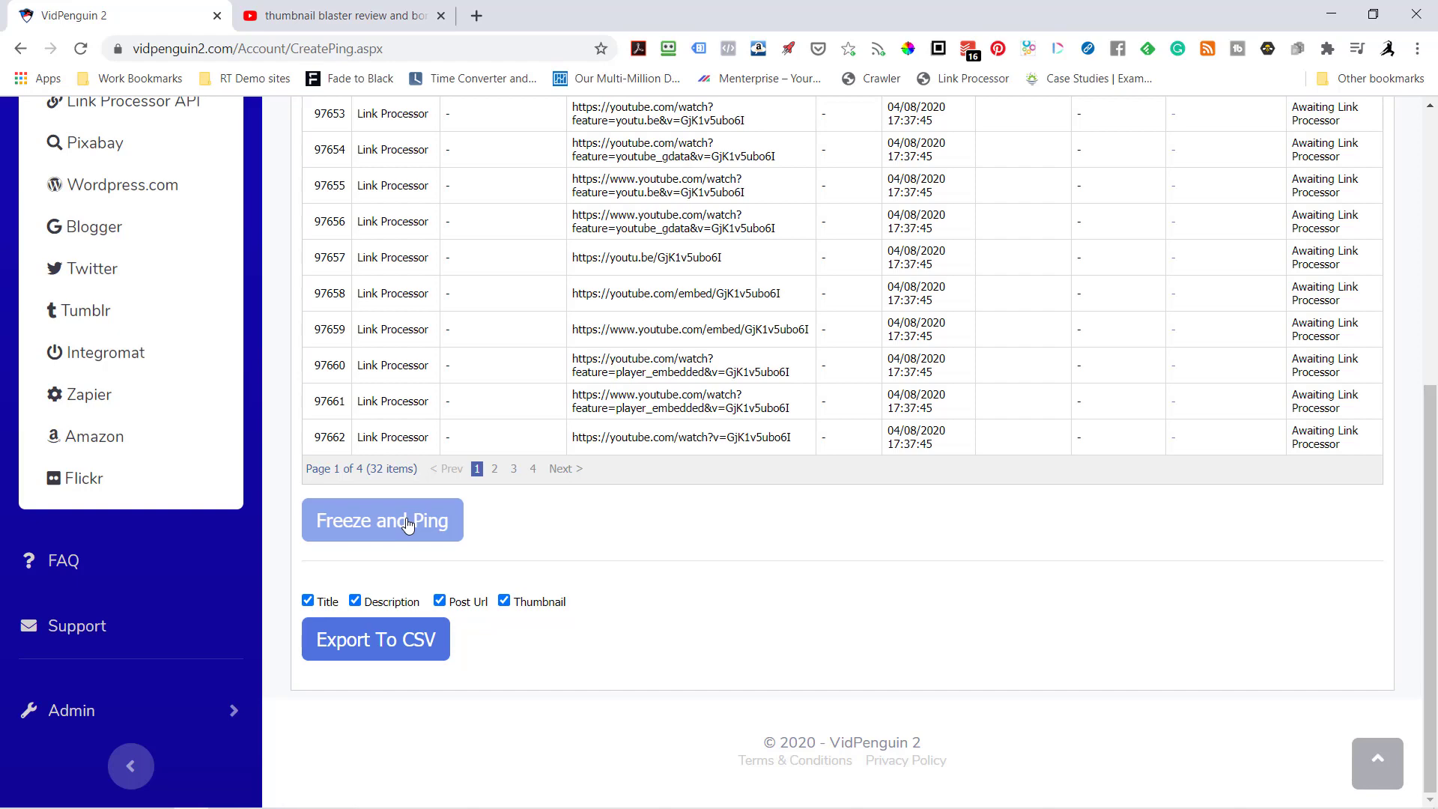
scroll(888, 570, up, 5)
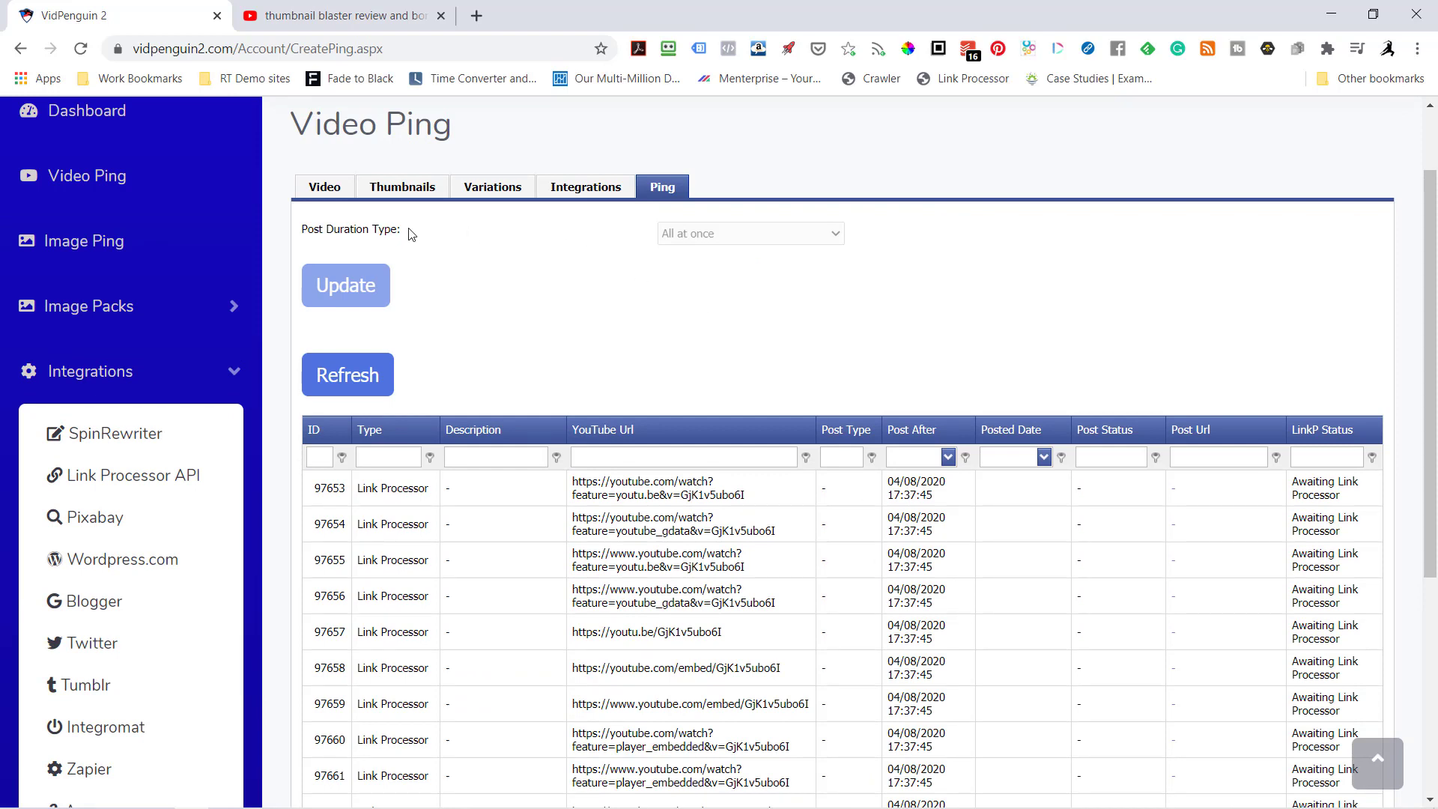
Step: Sort the Video Ping list by ID descending and clone ping 377 as ping 378
click(101, 180)
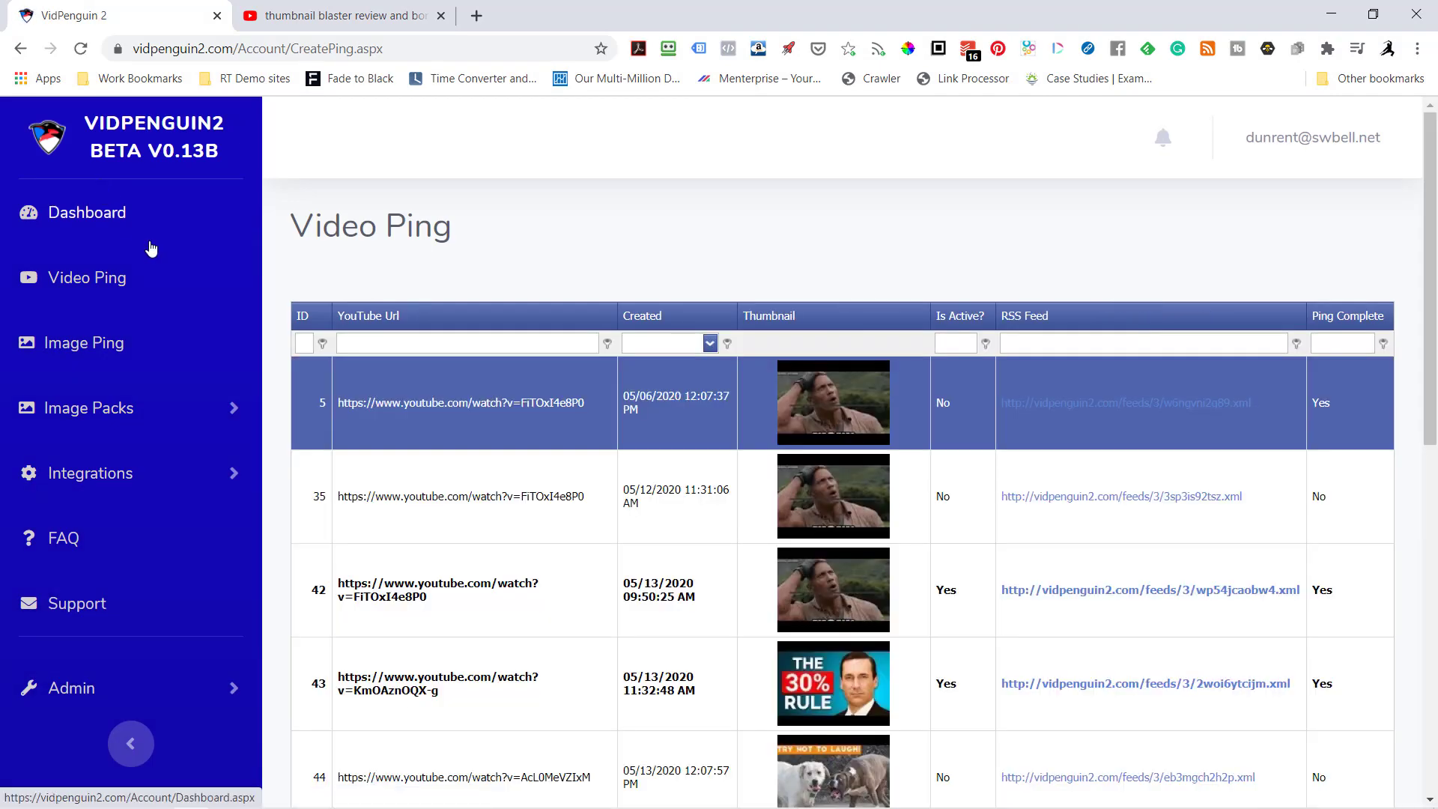
click(304, 317)
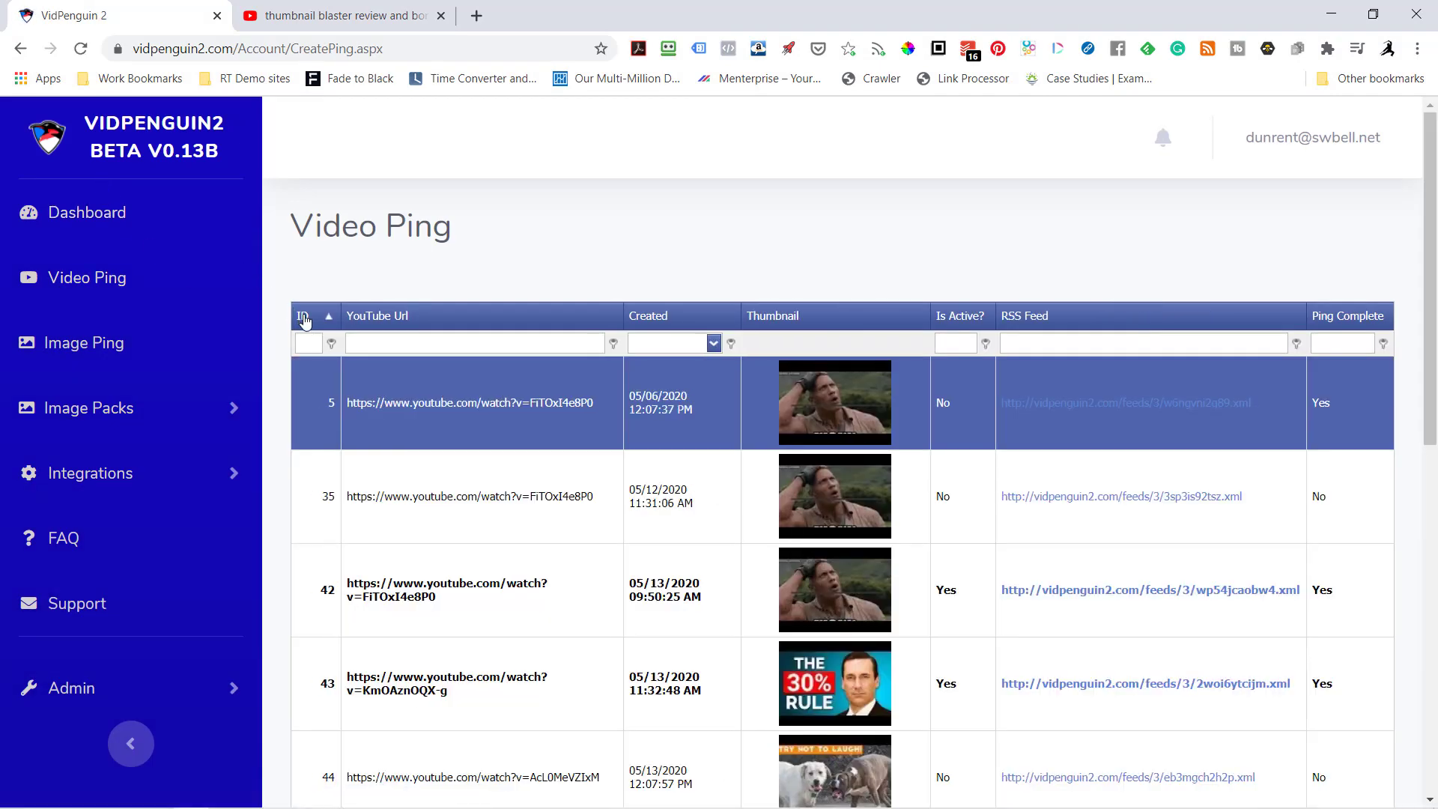
click(304, 318)
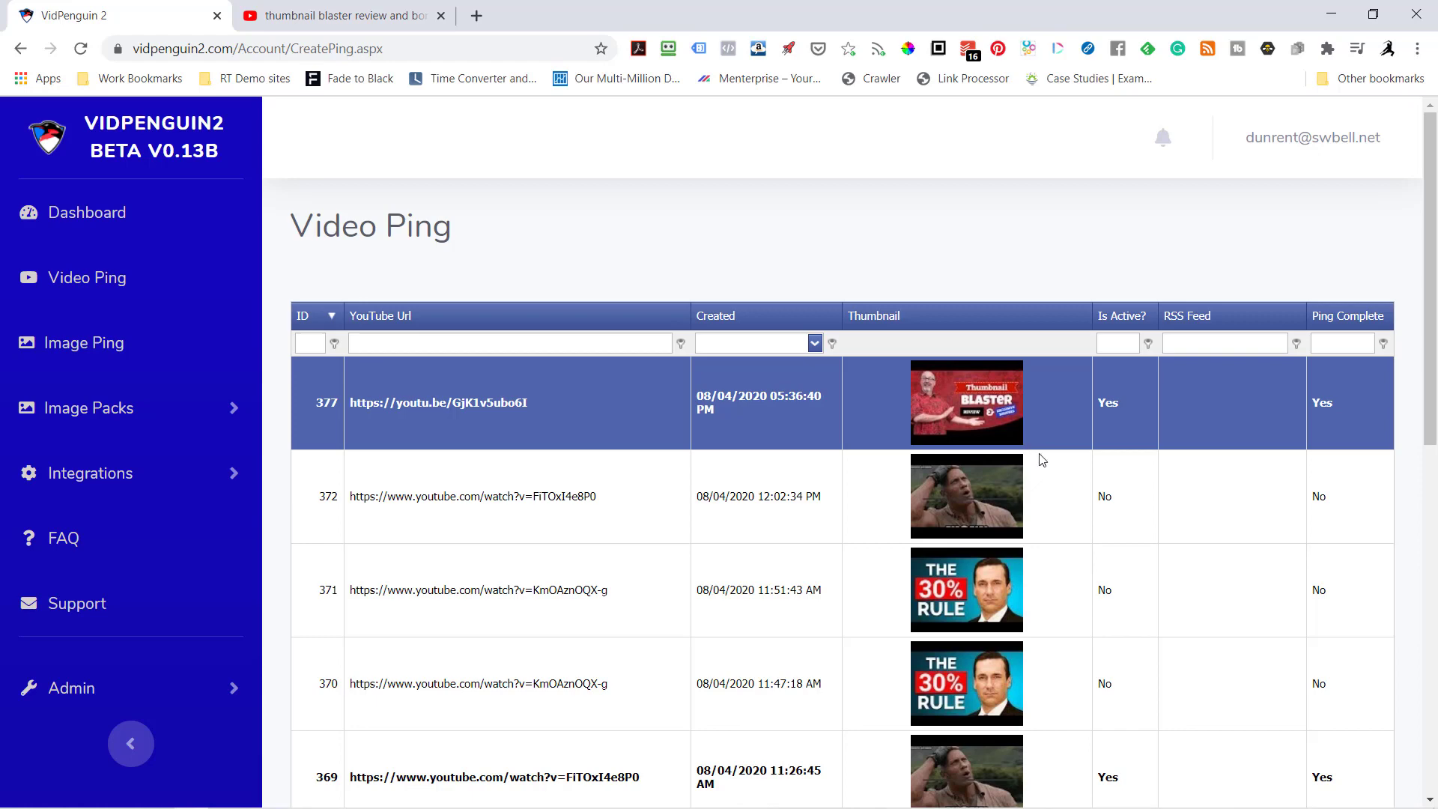
scroll(712, 529, down, 10)
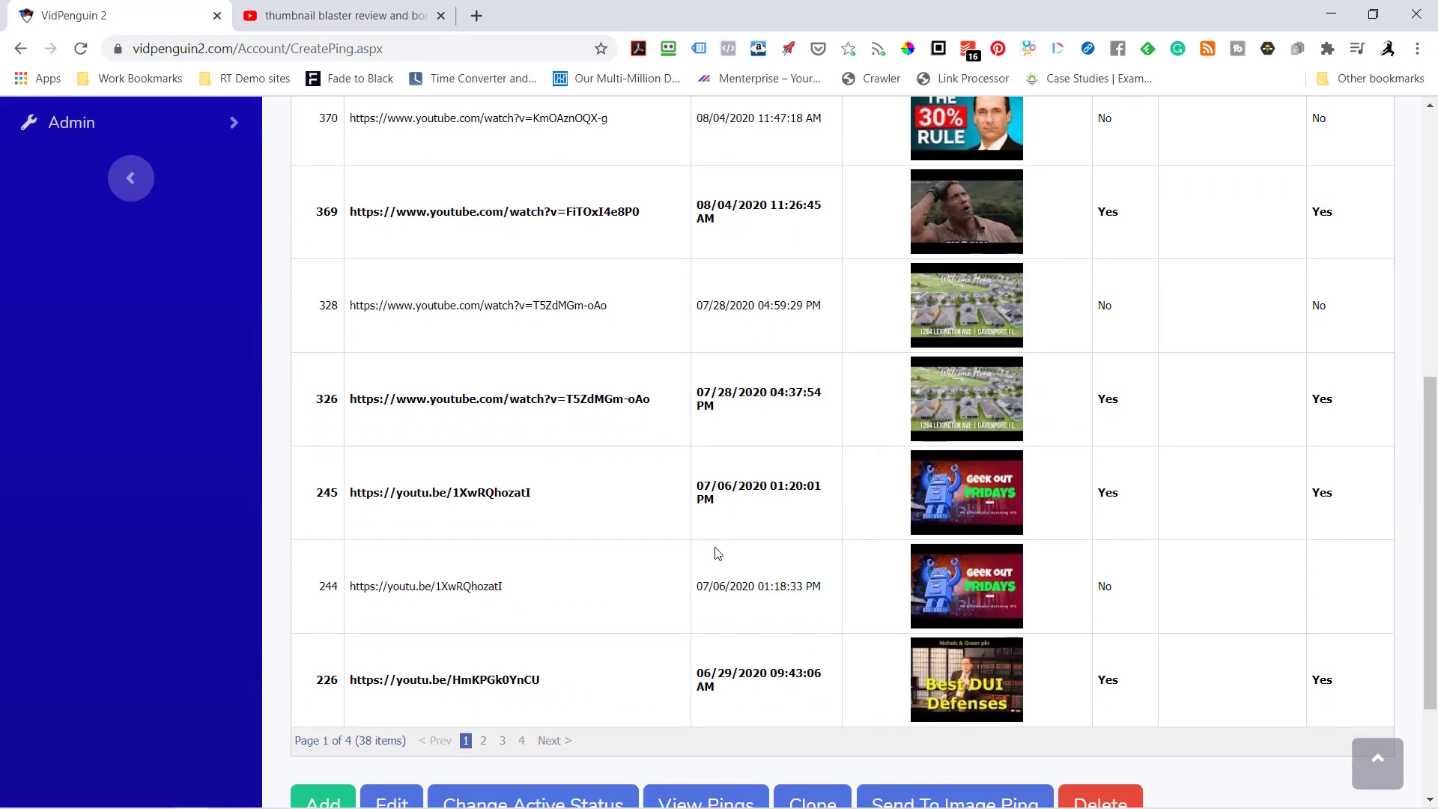
click(816, 633)
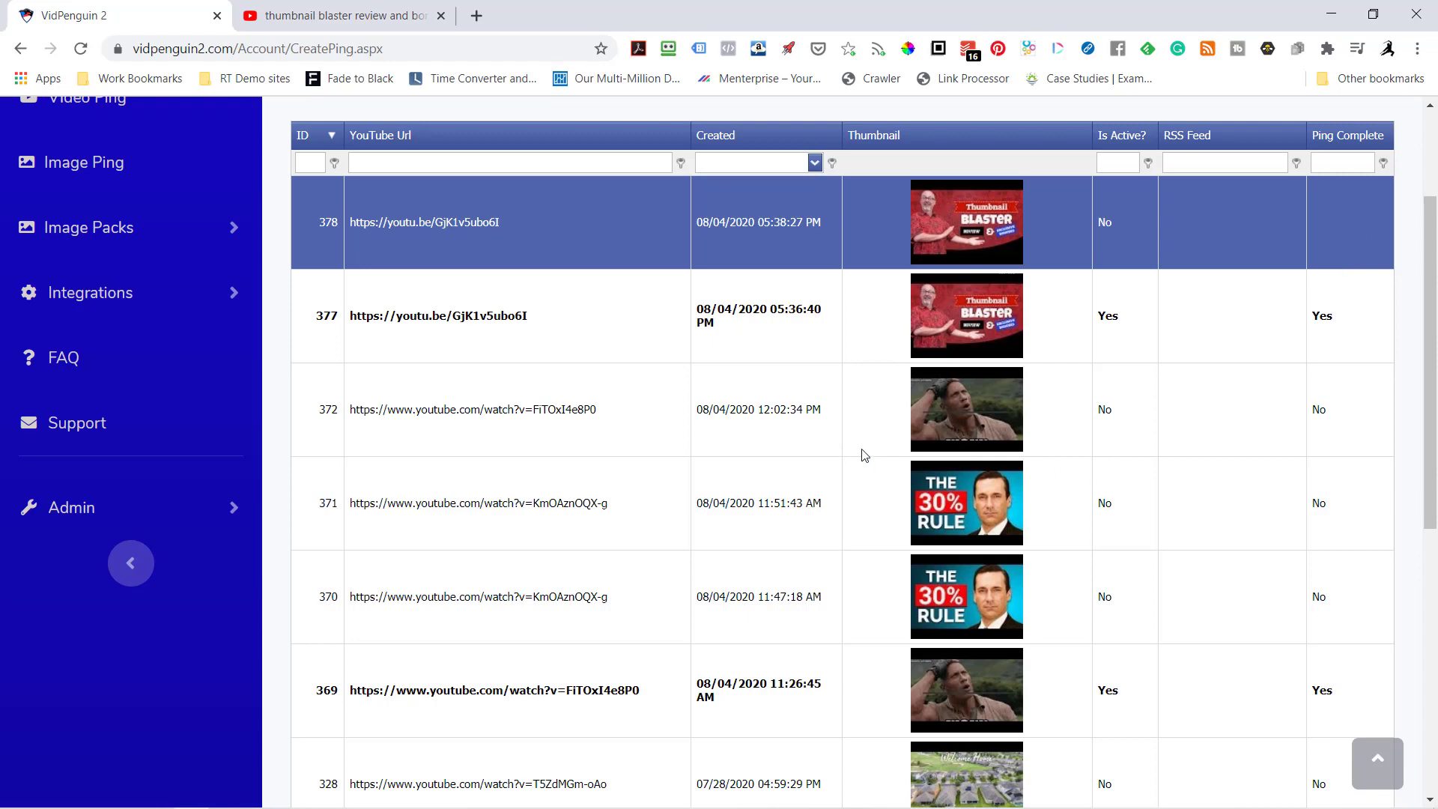
scroll(828, 482, down, 7)
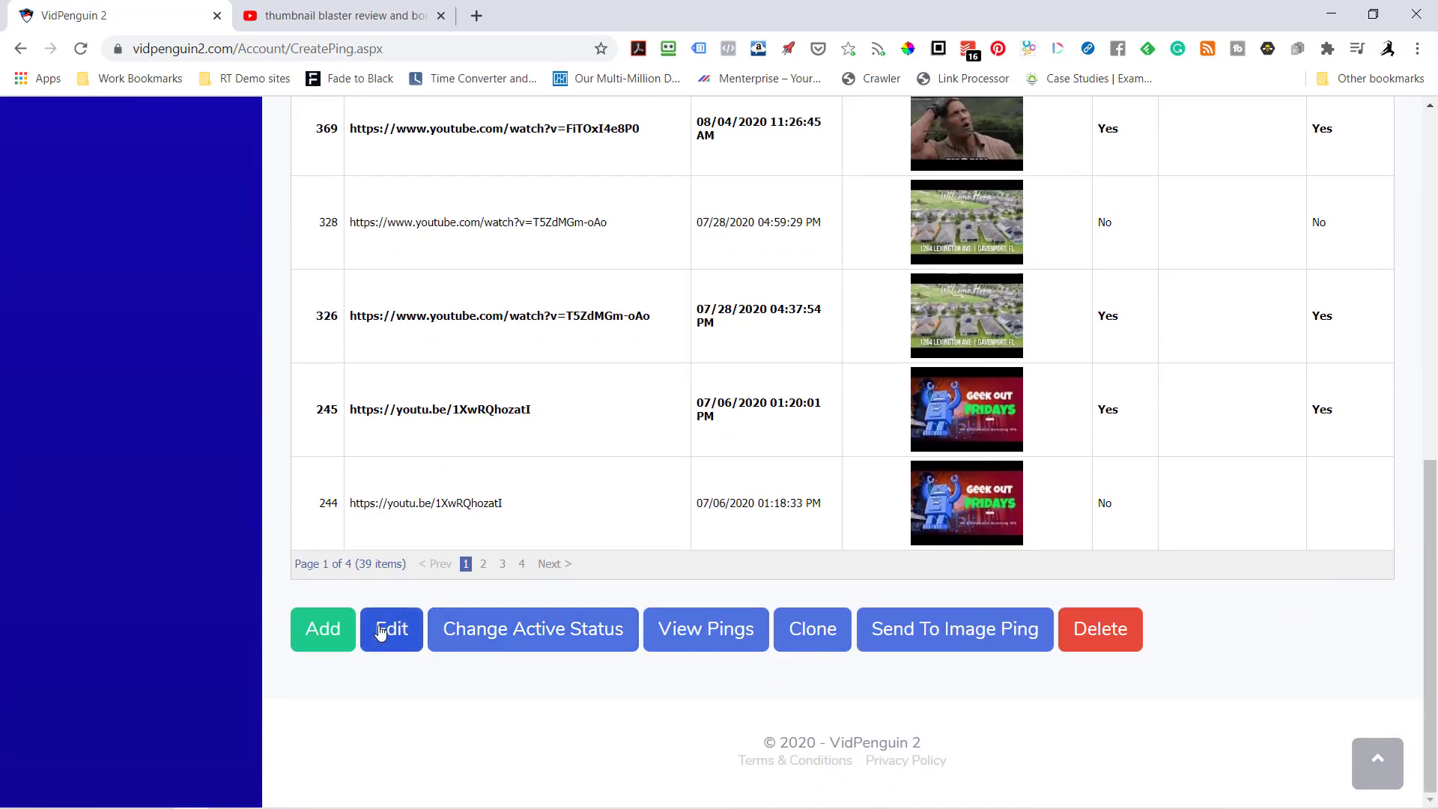
Step: Open clone 378 and remove the 'gun' alternative from the title spintax
click(386, 630)
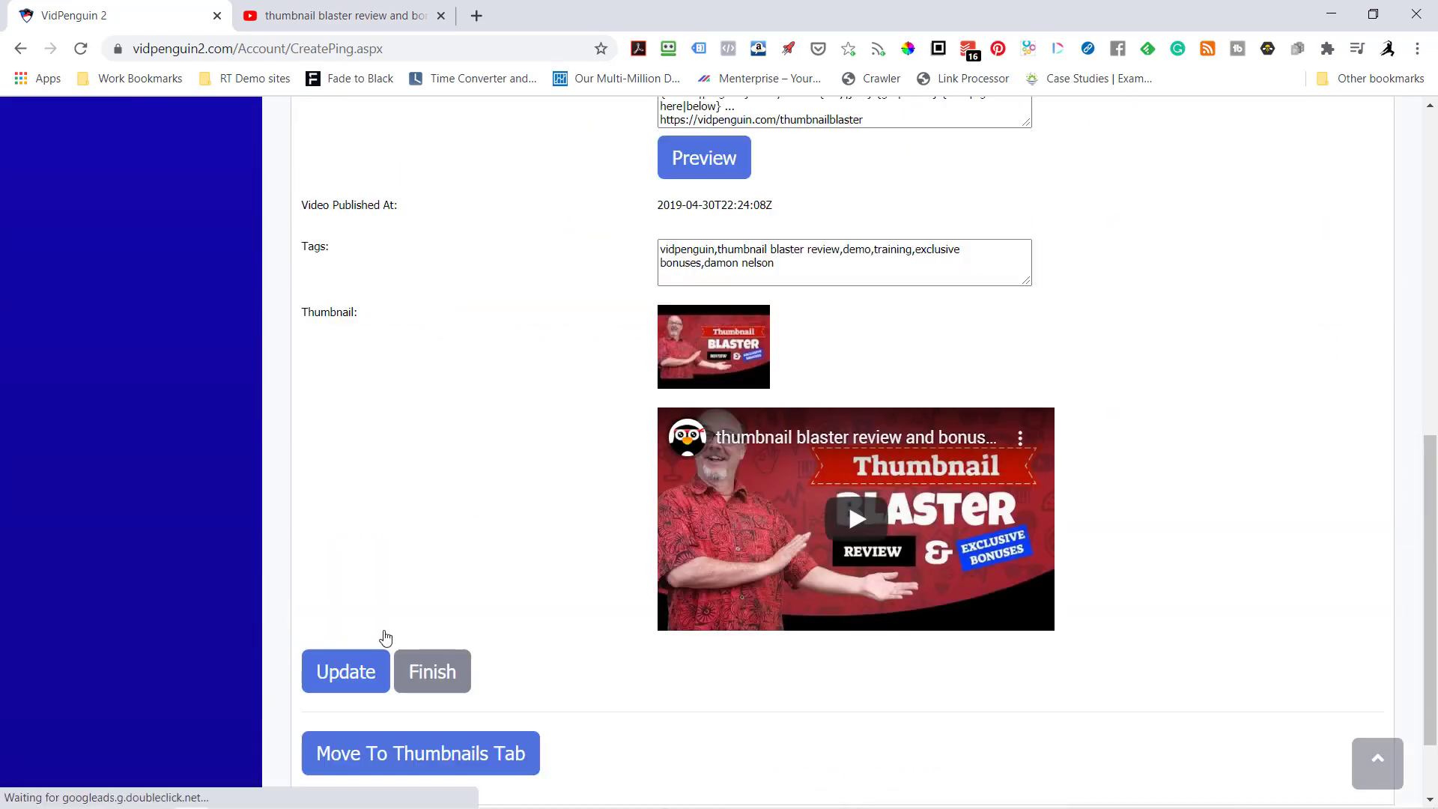
scroll(386, 635, up, 7)
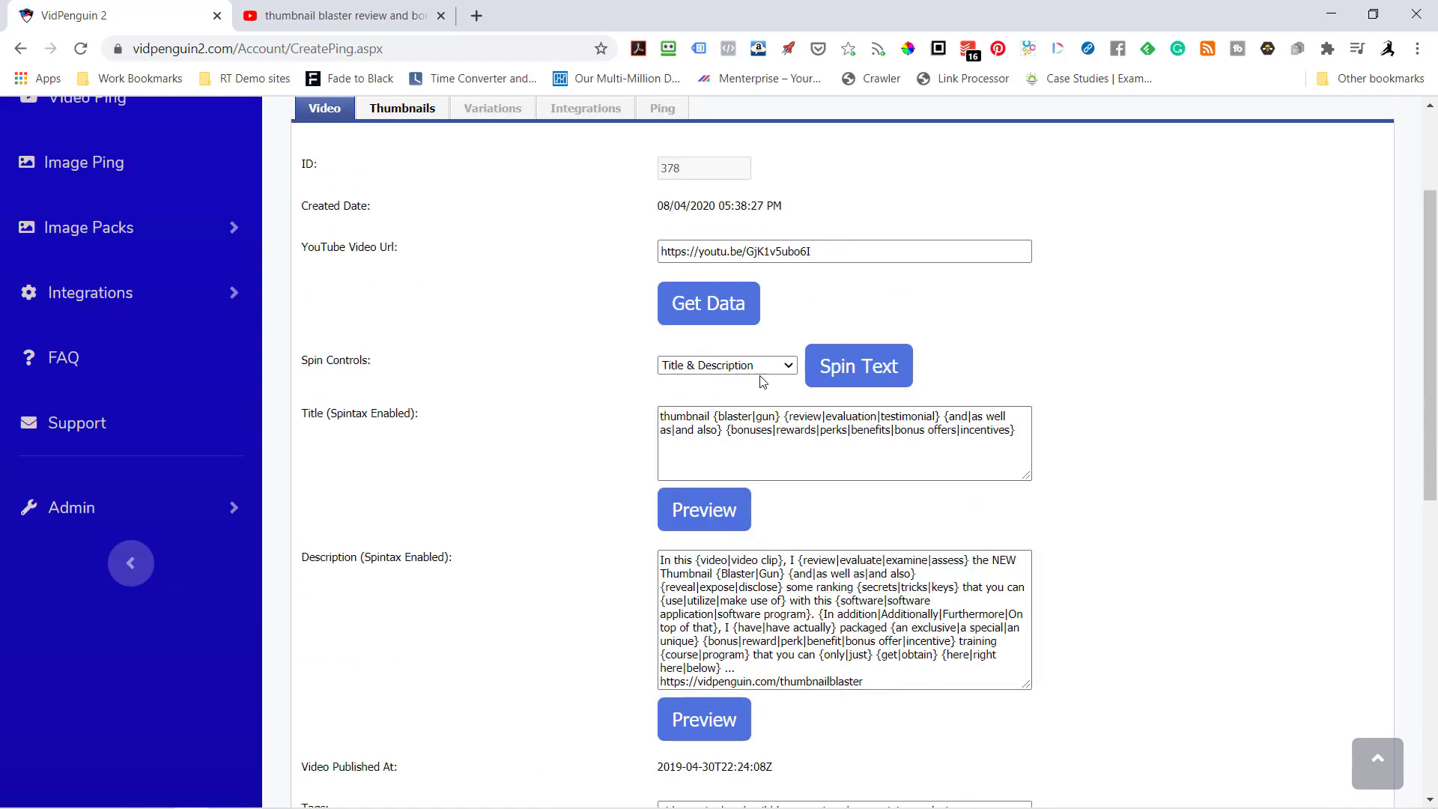
scroll(732, 504, up, 3)
scroll(728, 399, down, 2)
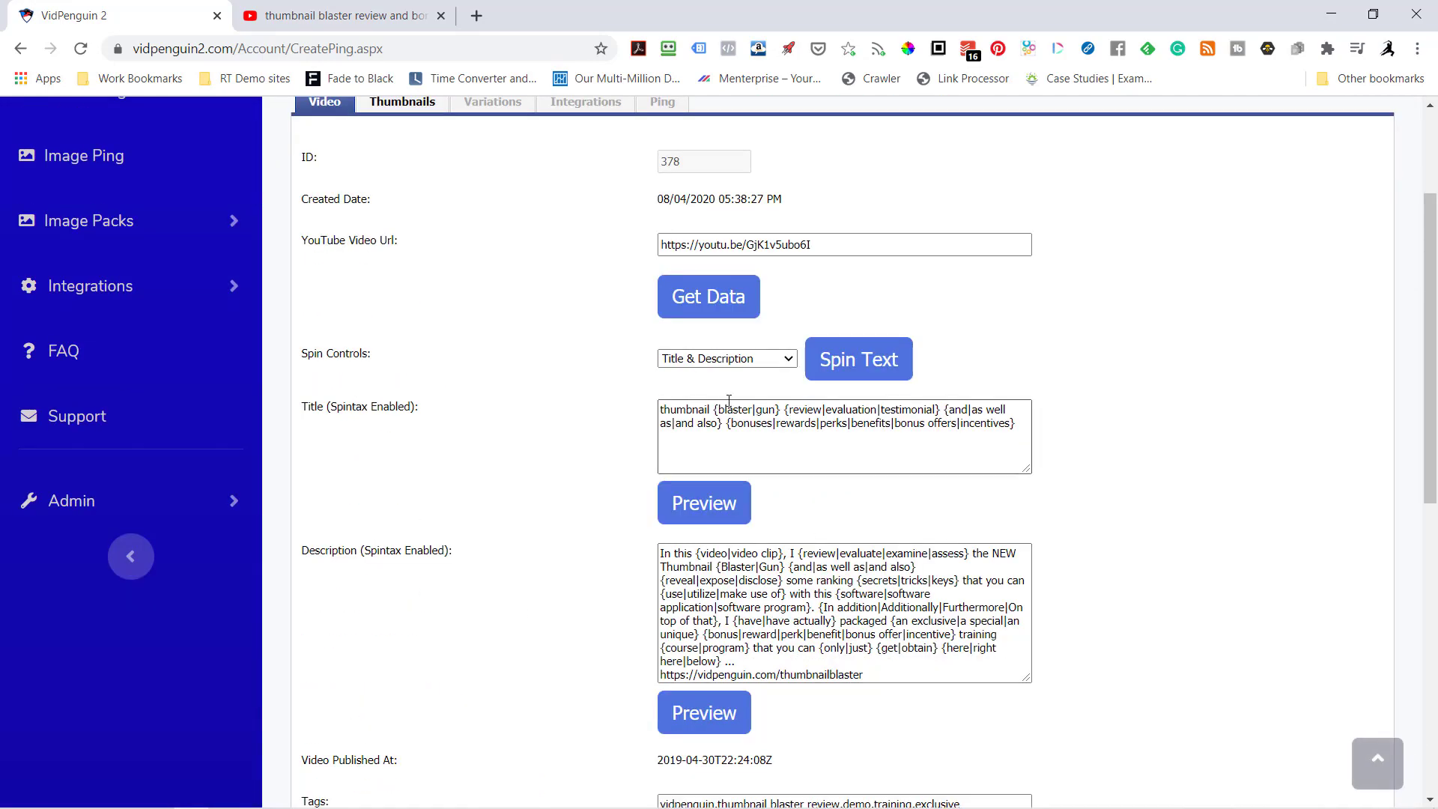
click(717, 411)
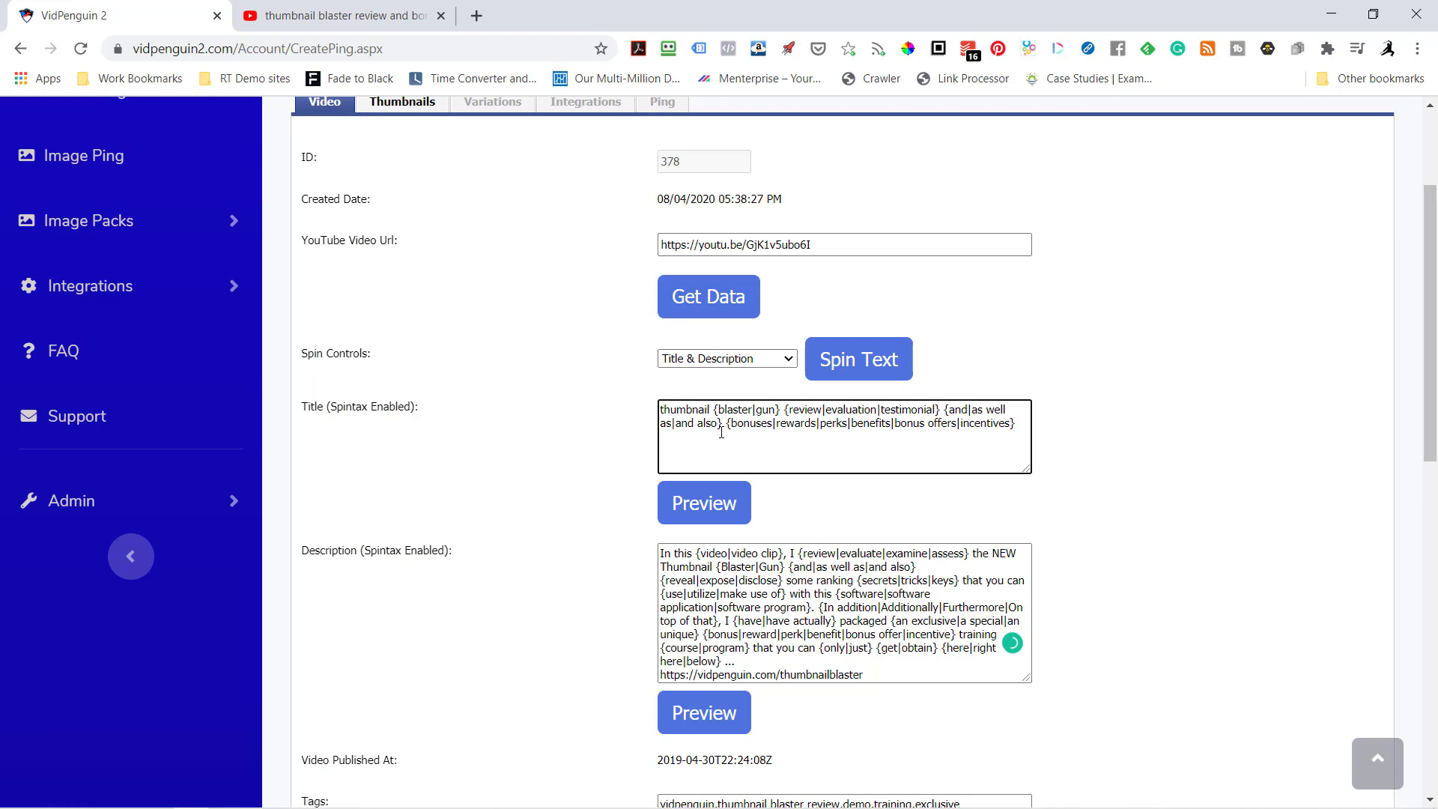
key(BackSpace)
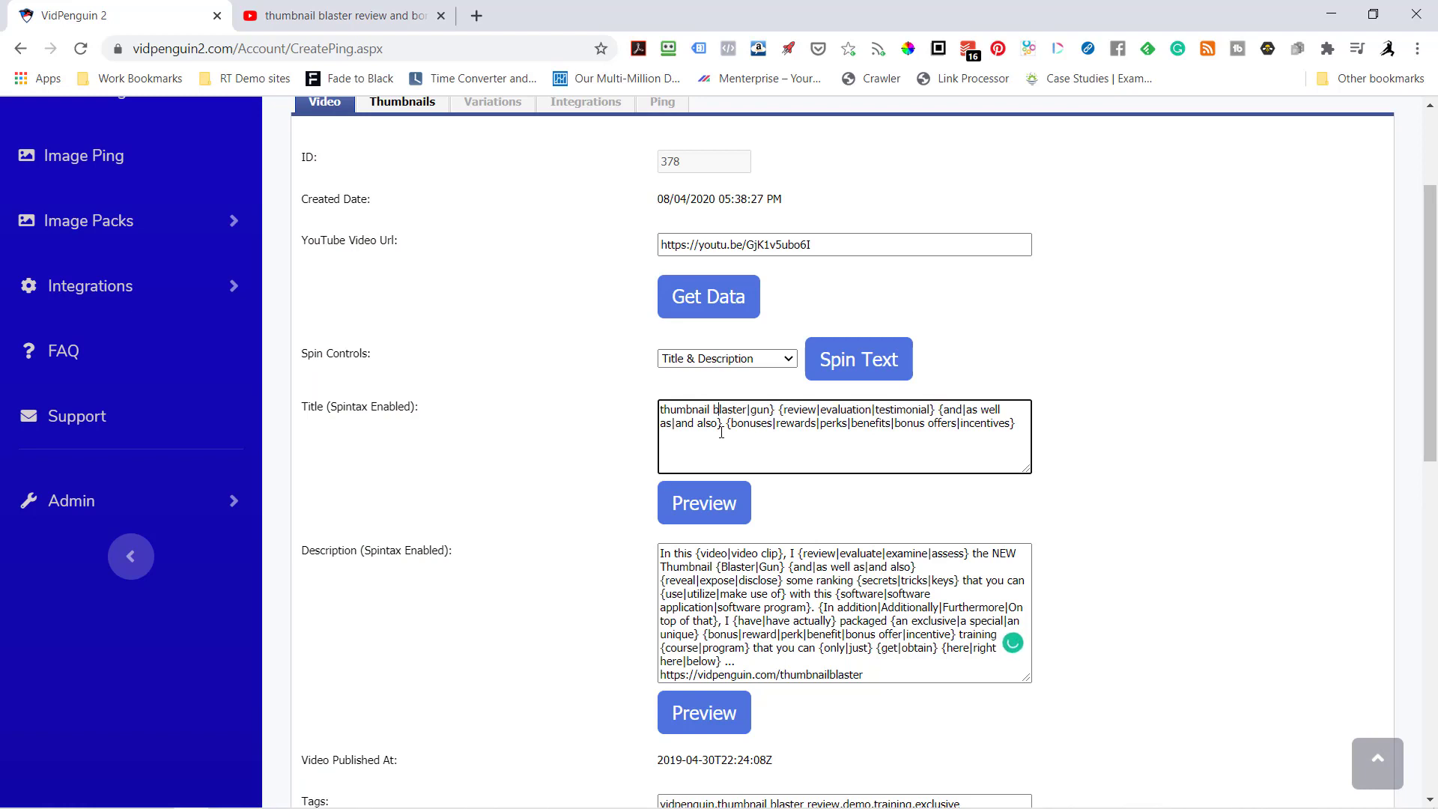
key(Delete)
key(Delete)
key(Delete)
key(Delete)
key(Delete)
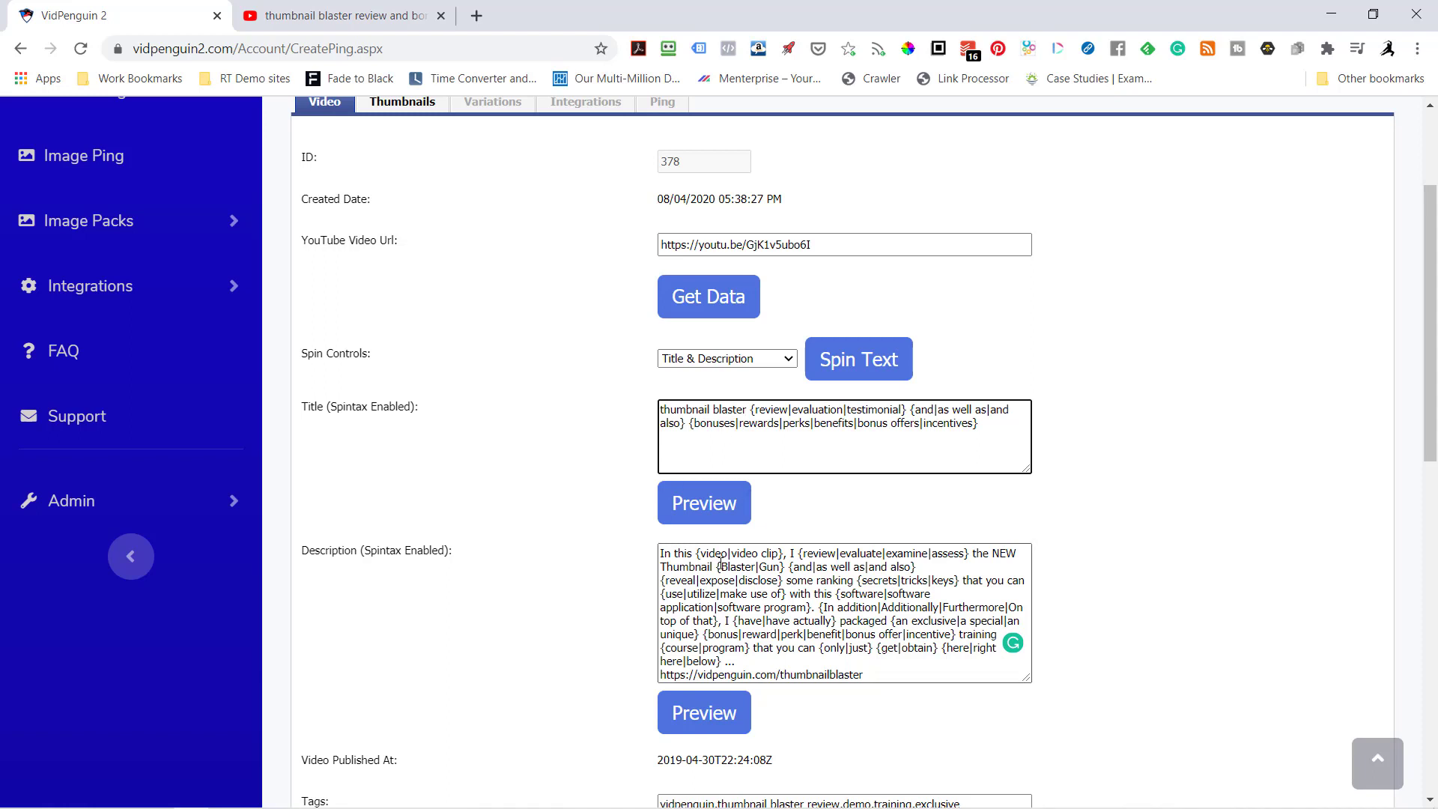
Step: Remove the 'Gun' alternative from the description spintax and save the video details
click(719, 564)
key(Delete)
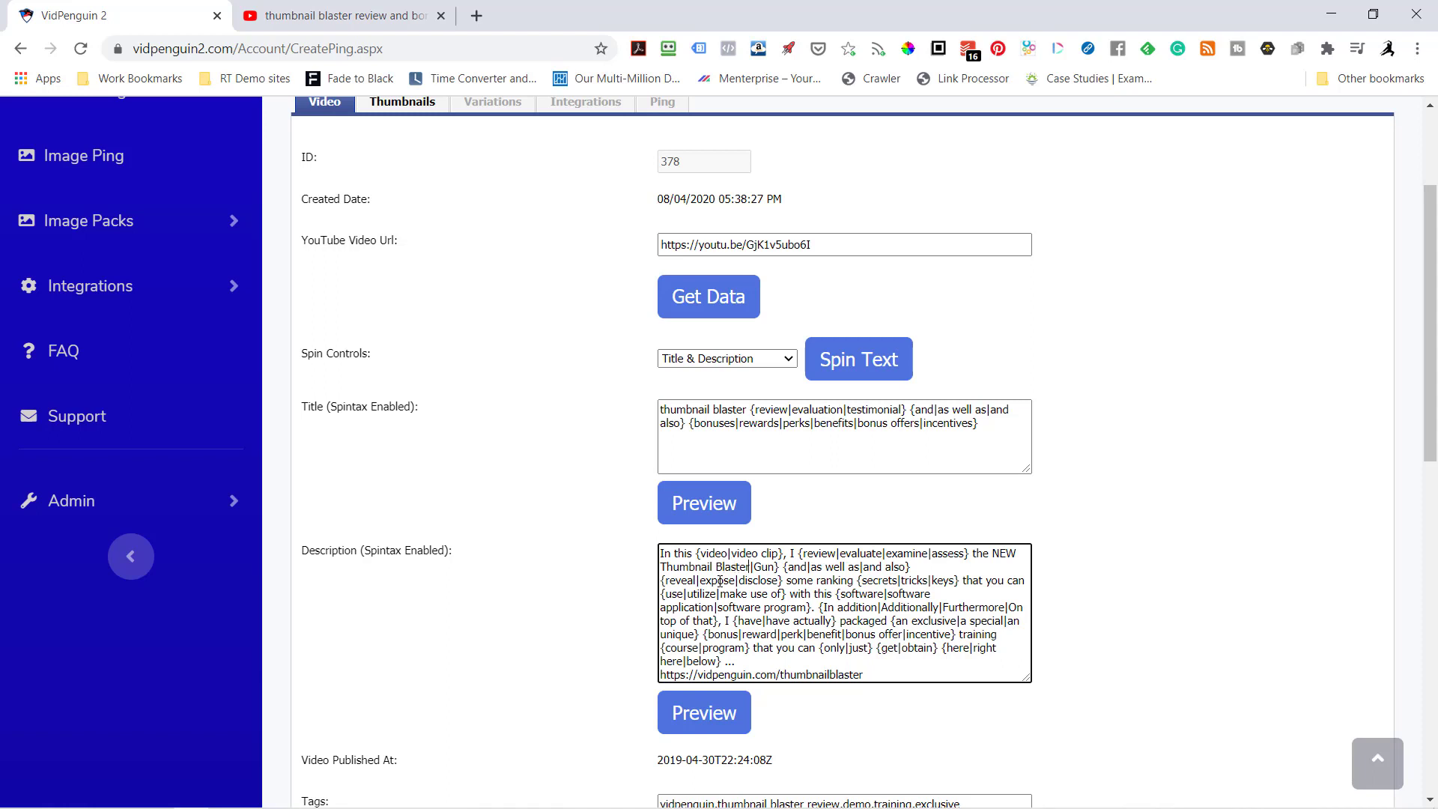
key(Delete)
key(Delete)
key(Delete)
key(Delete)
key(Delete)
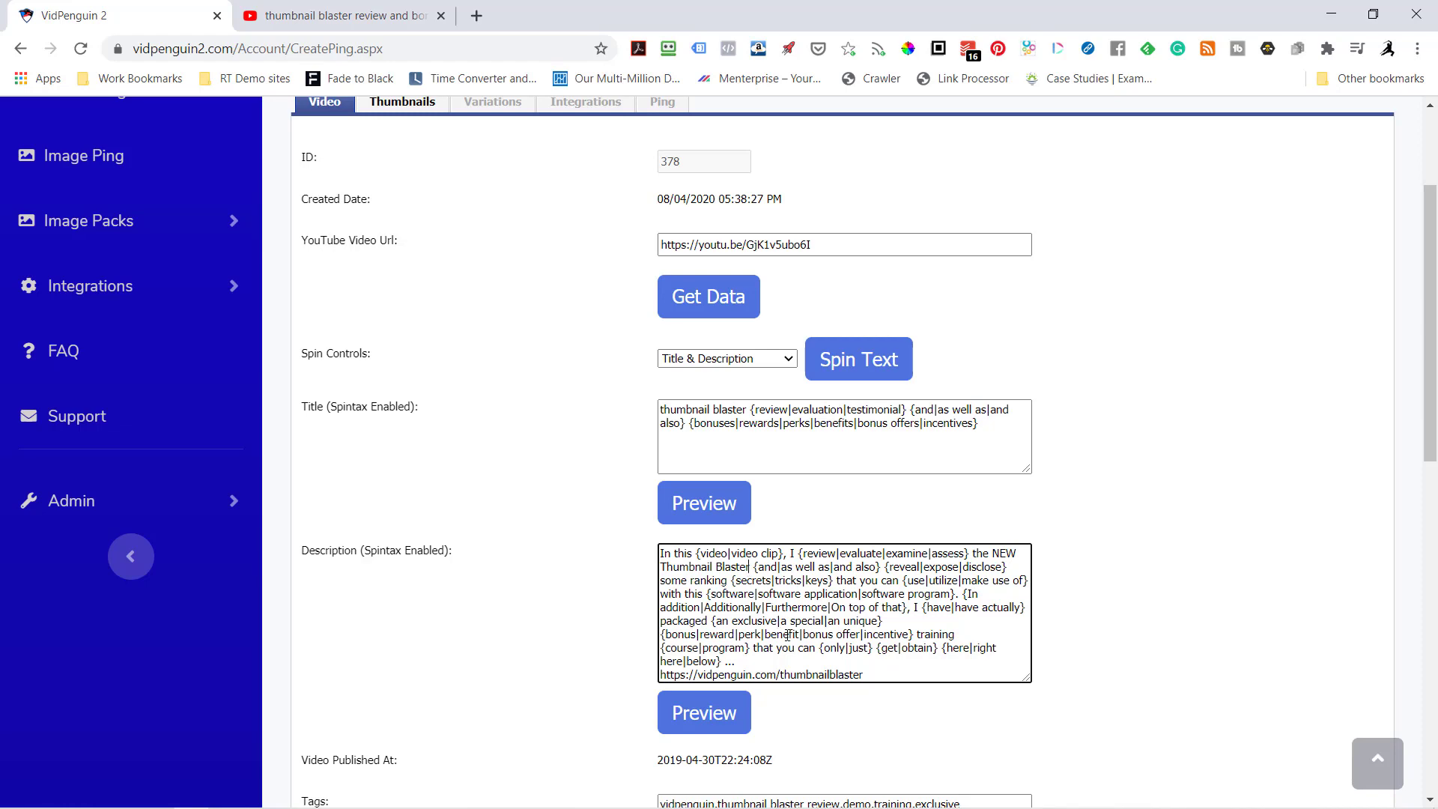
scroll(1120, 685, down, 15)
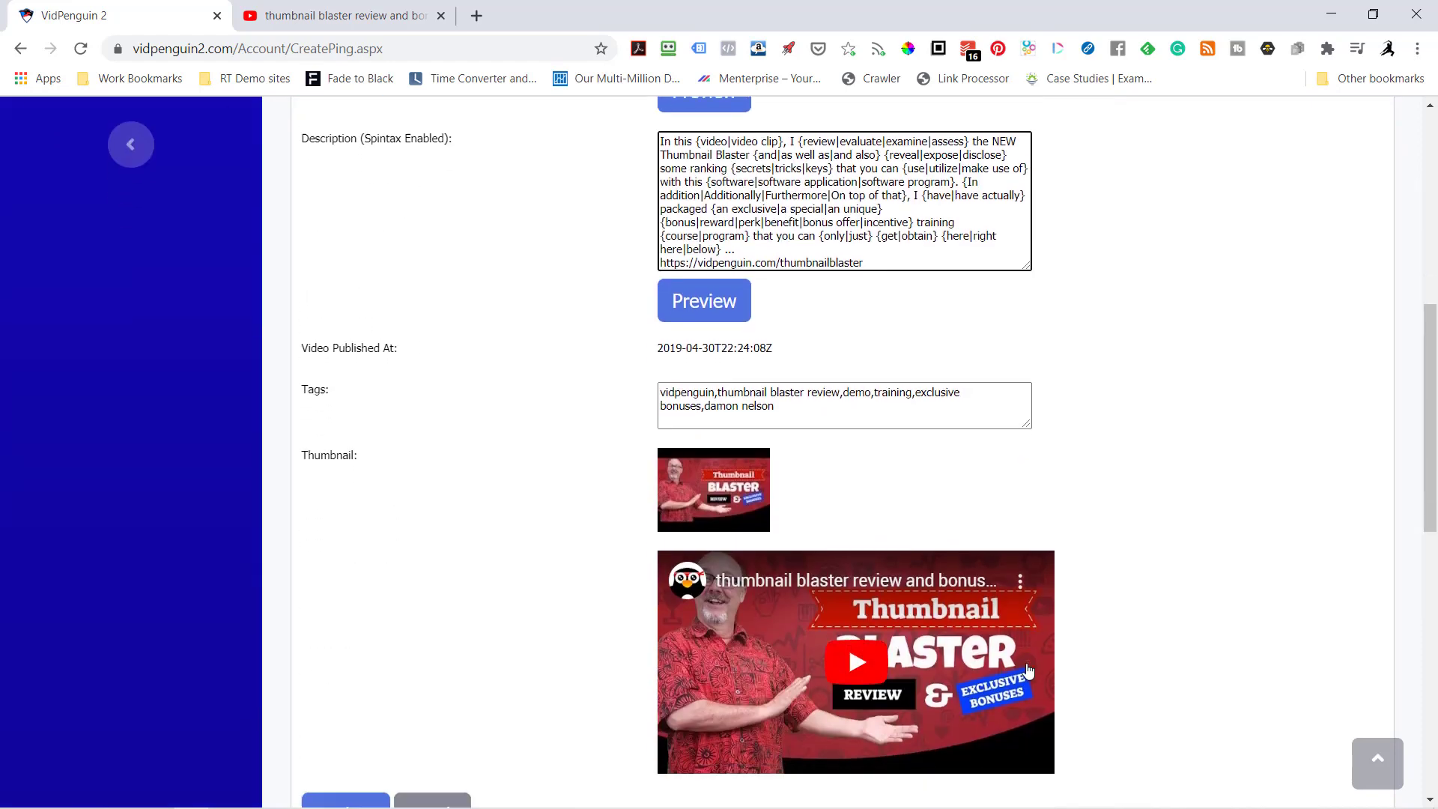
click(350, 477)
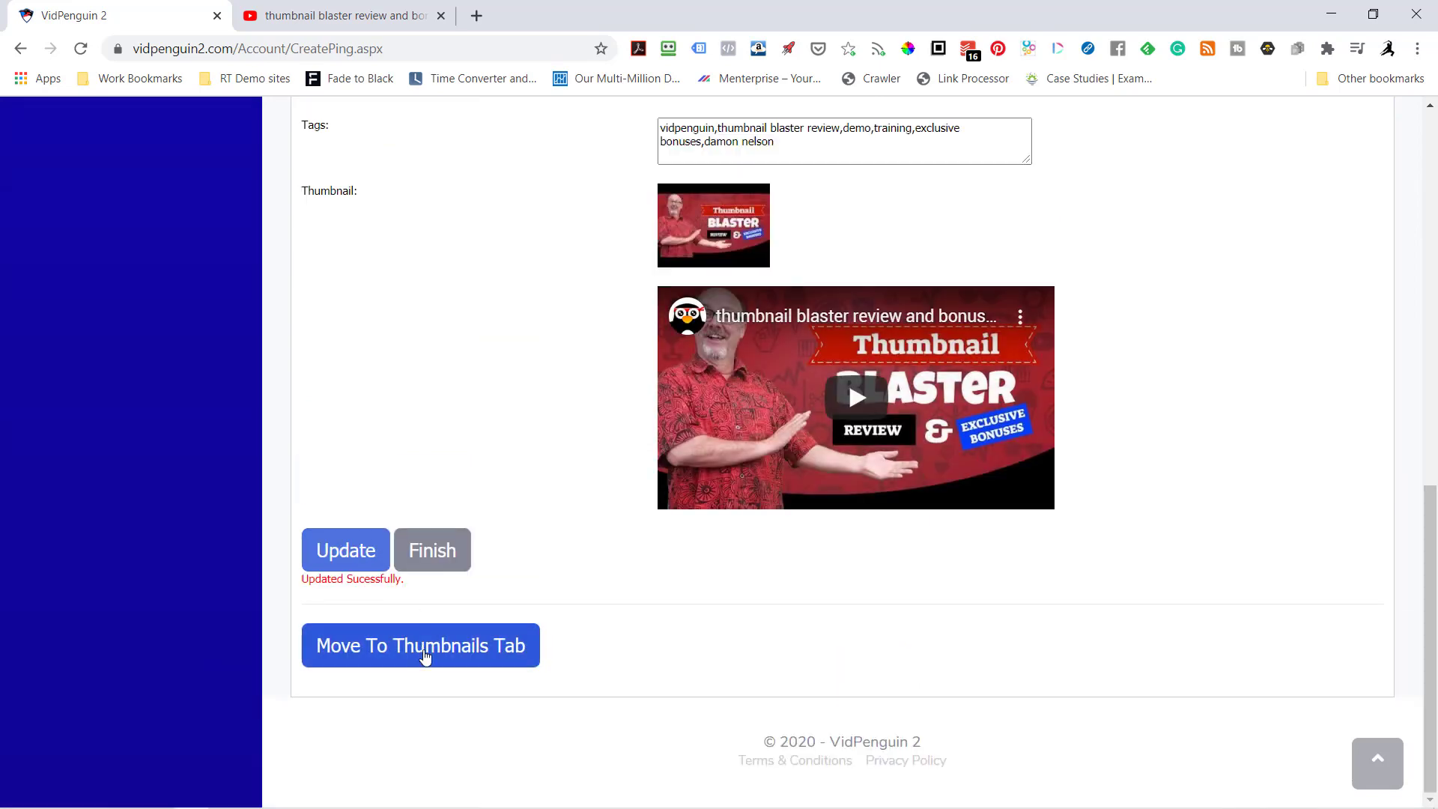
Step: Replace thumbnails from the Content Marketing image pack with Exif added and Replacement State Image Pack
click(425, 656)
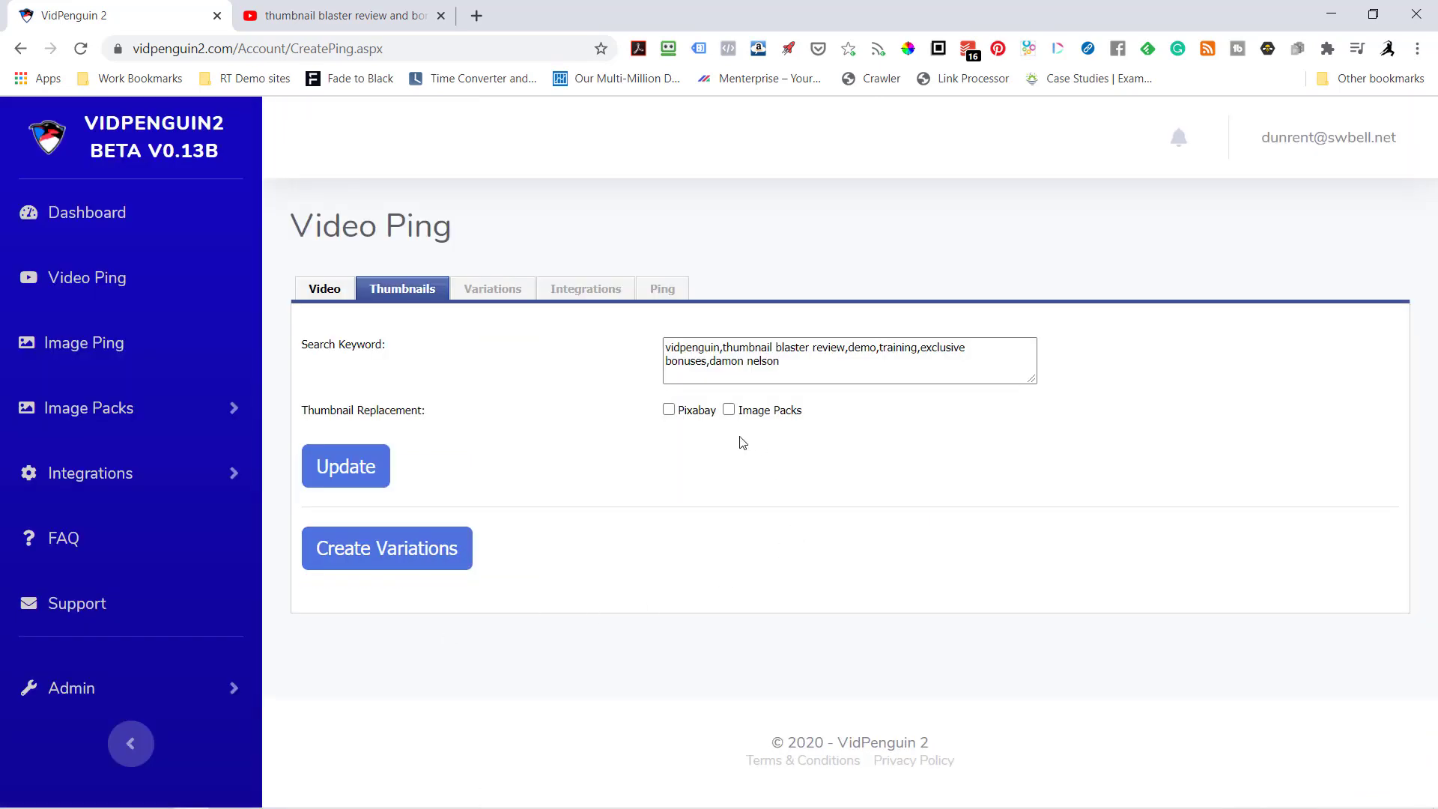
click(729, 411)
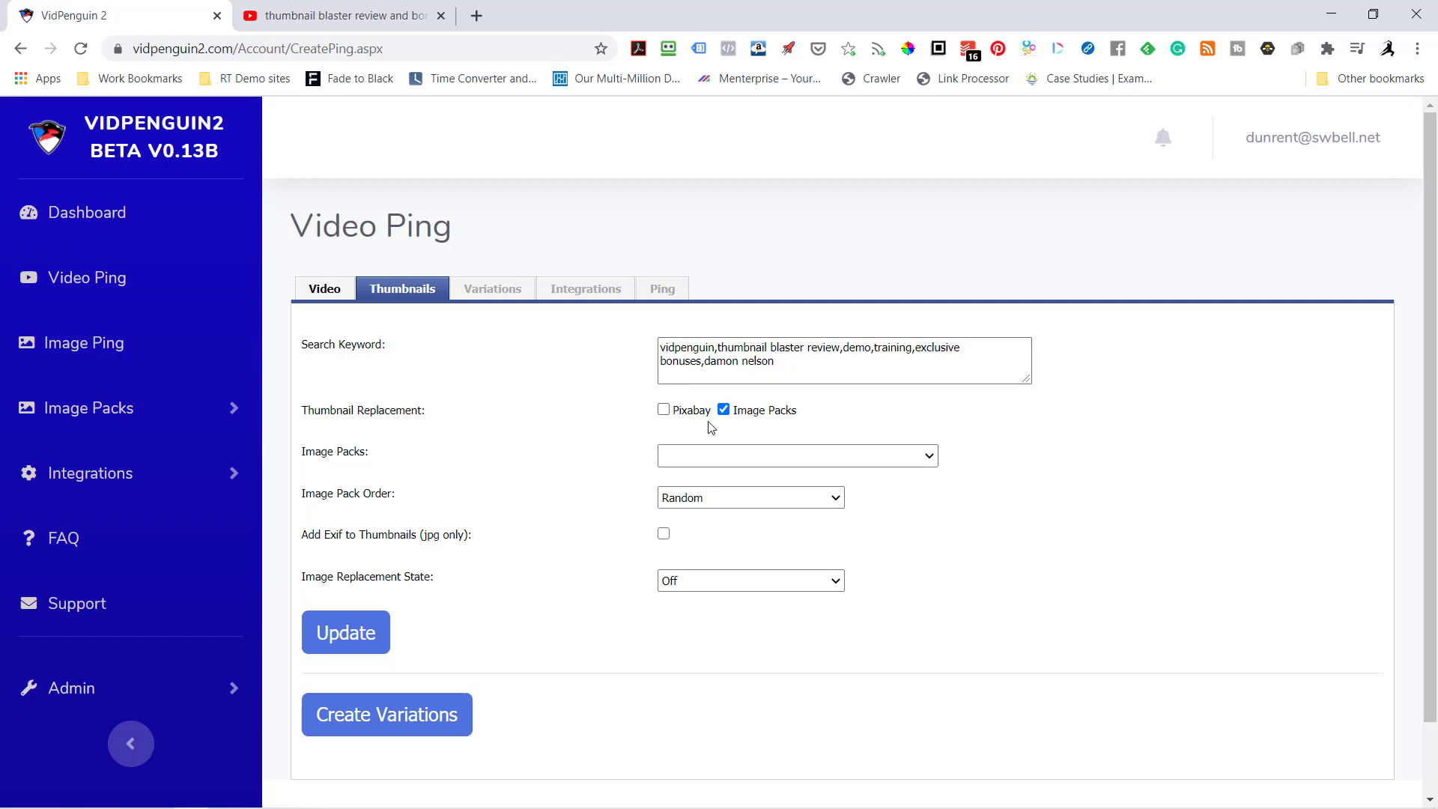
click(749, 465)
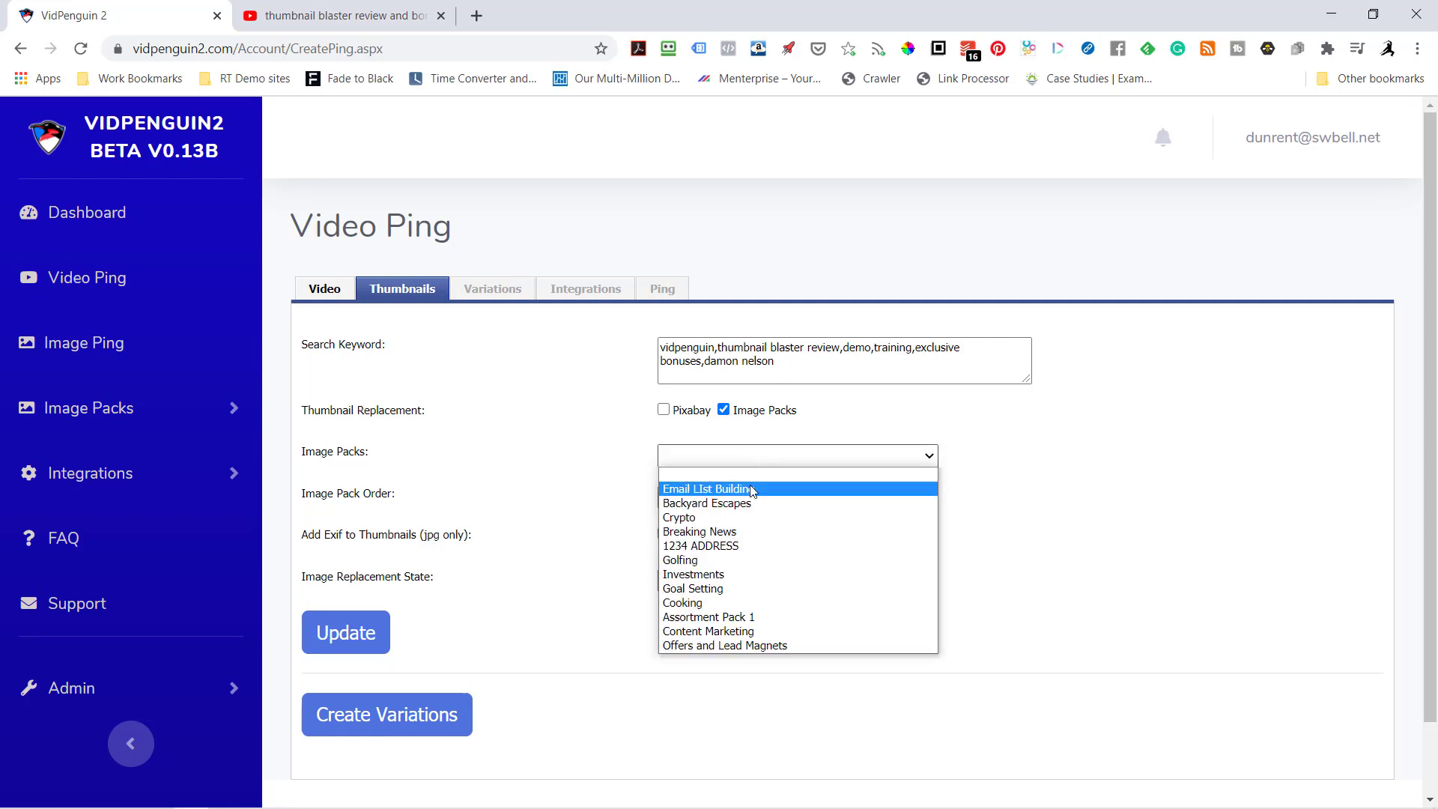
click(727, 632)
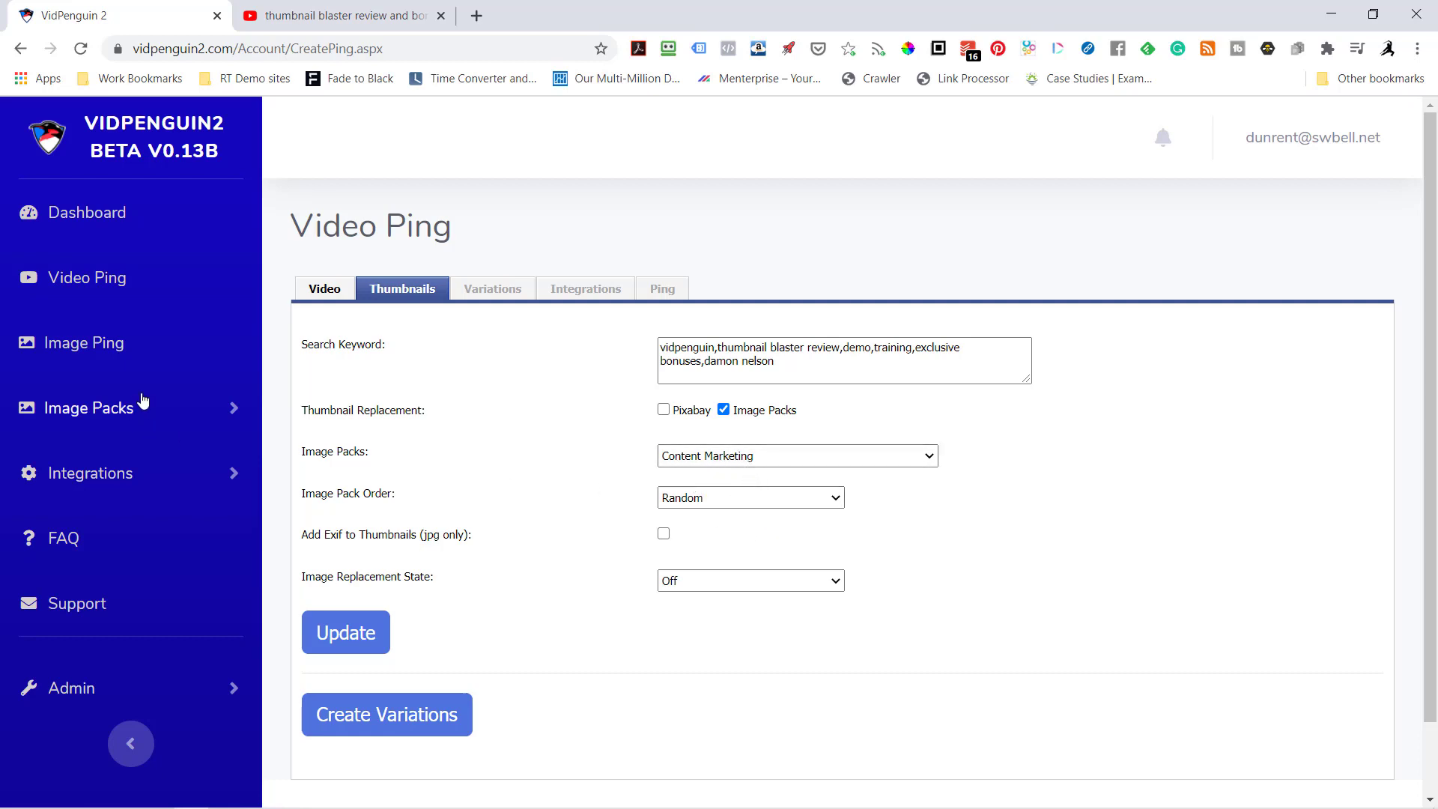
click(664, 535)
click(712, 581)
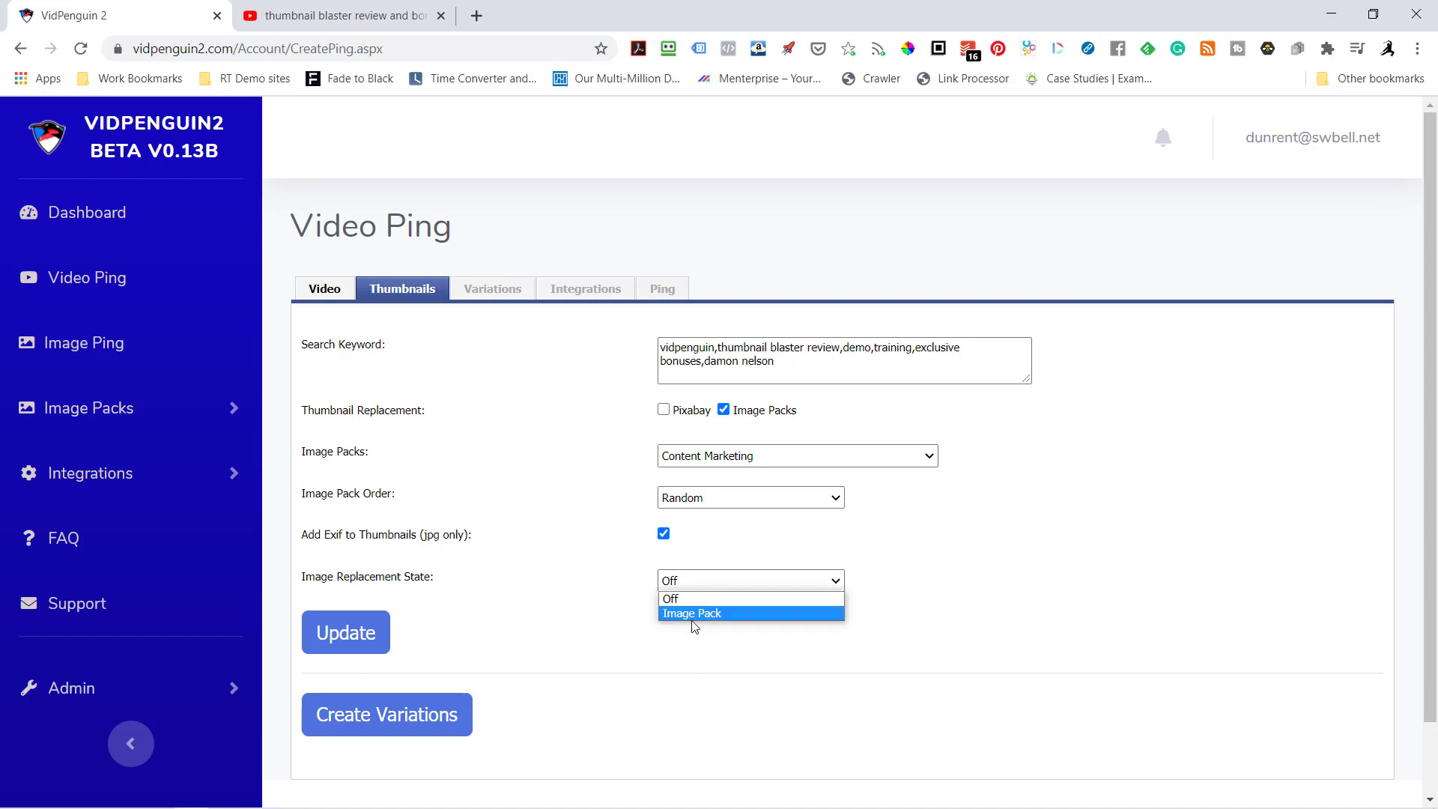
click(693, 614)
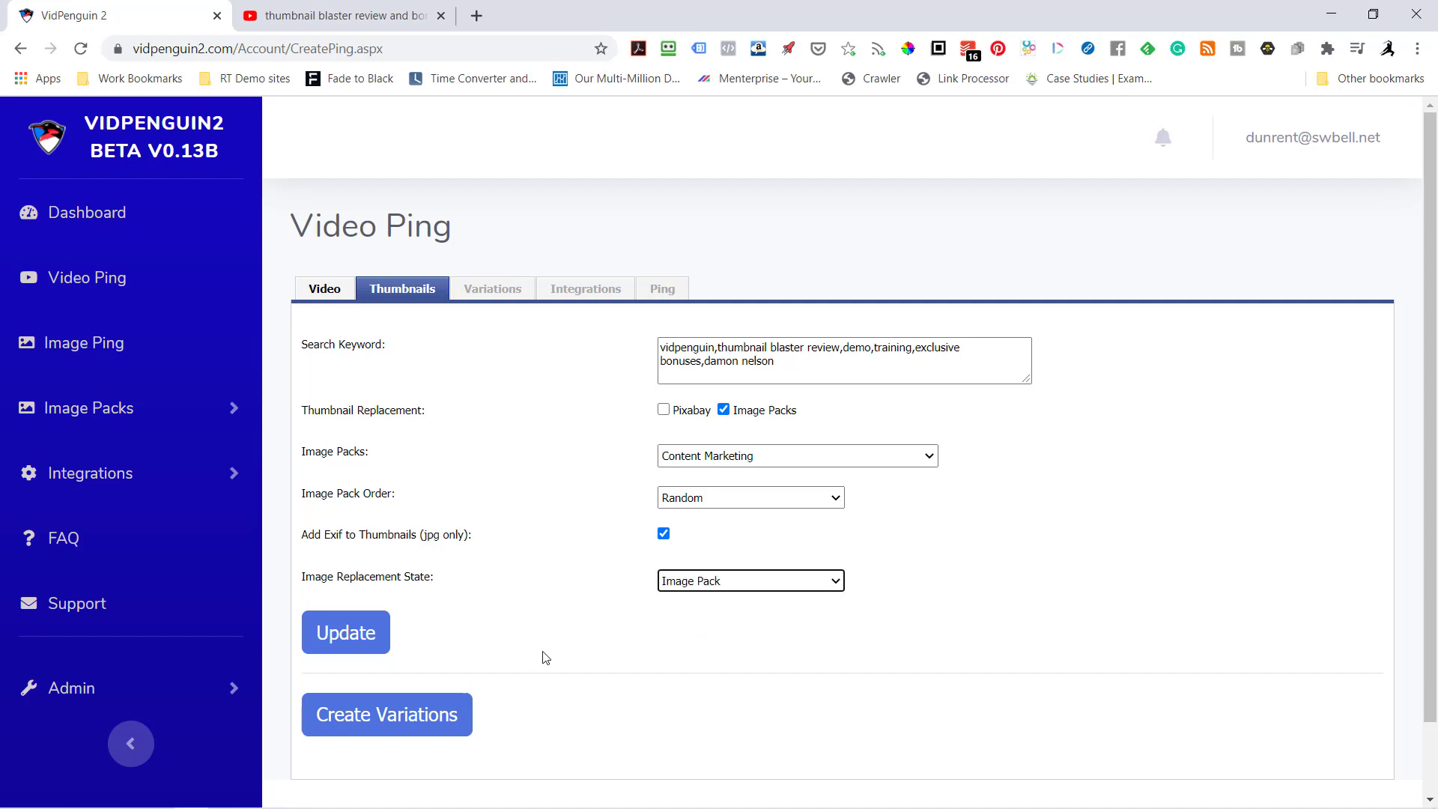
click(355, 637)
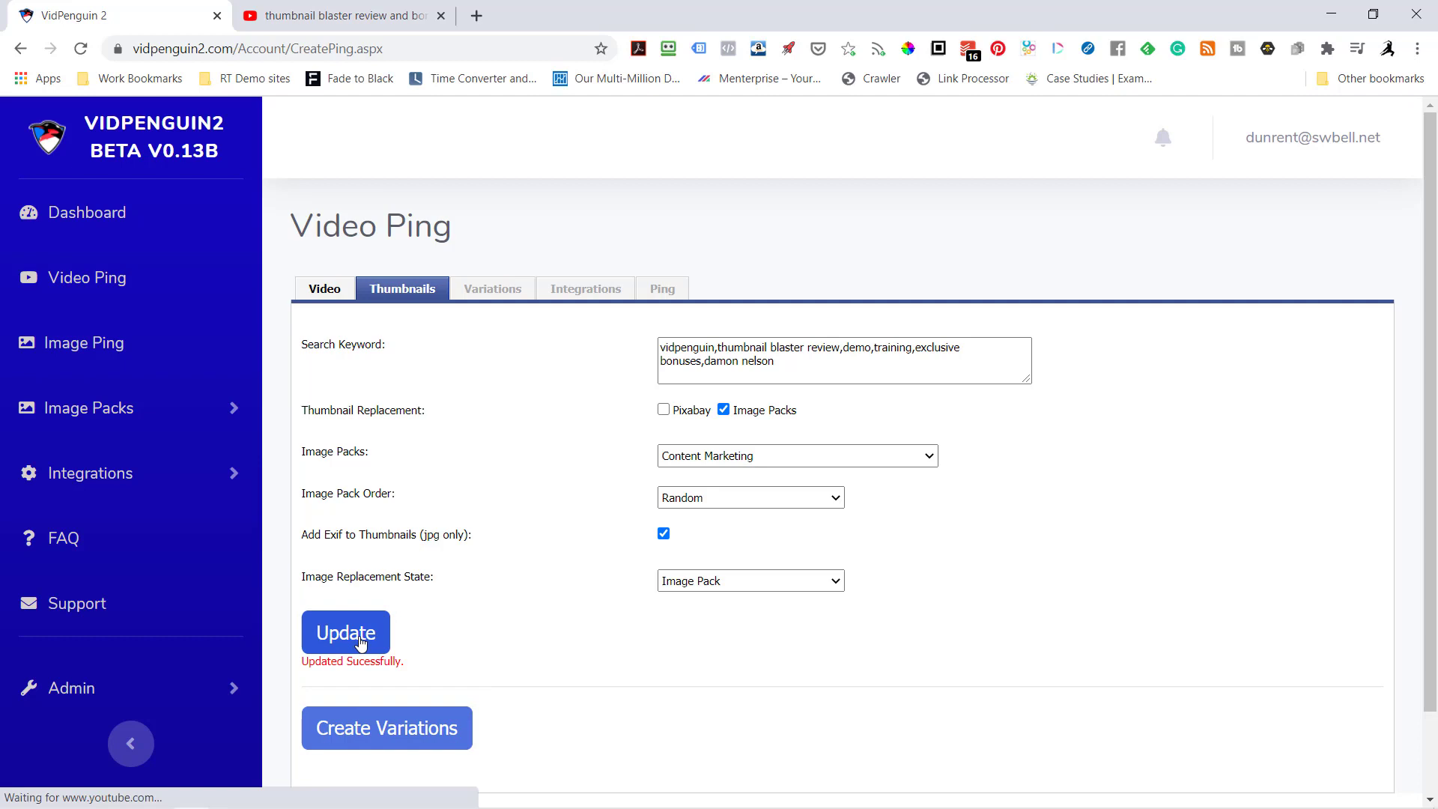
click(414, 741)
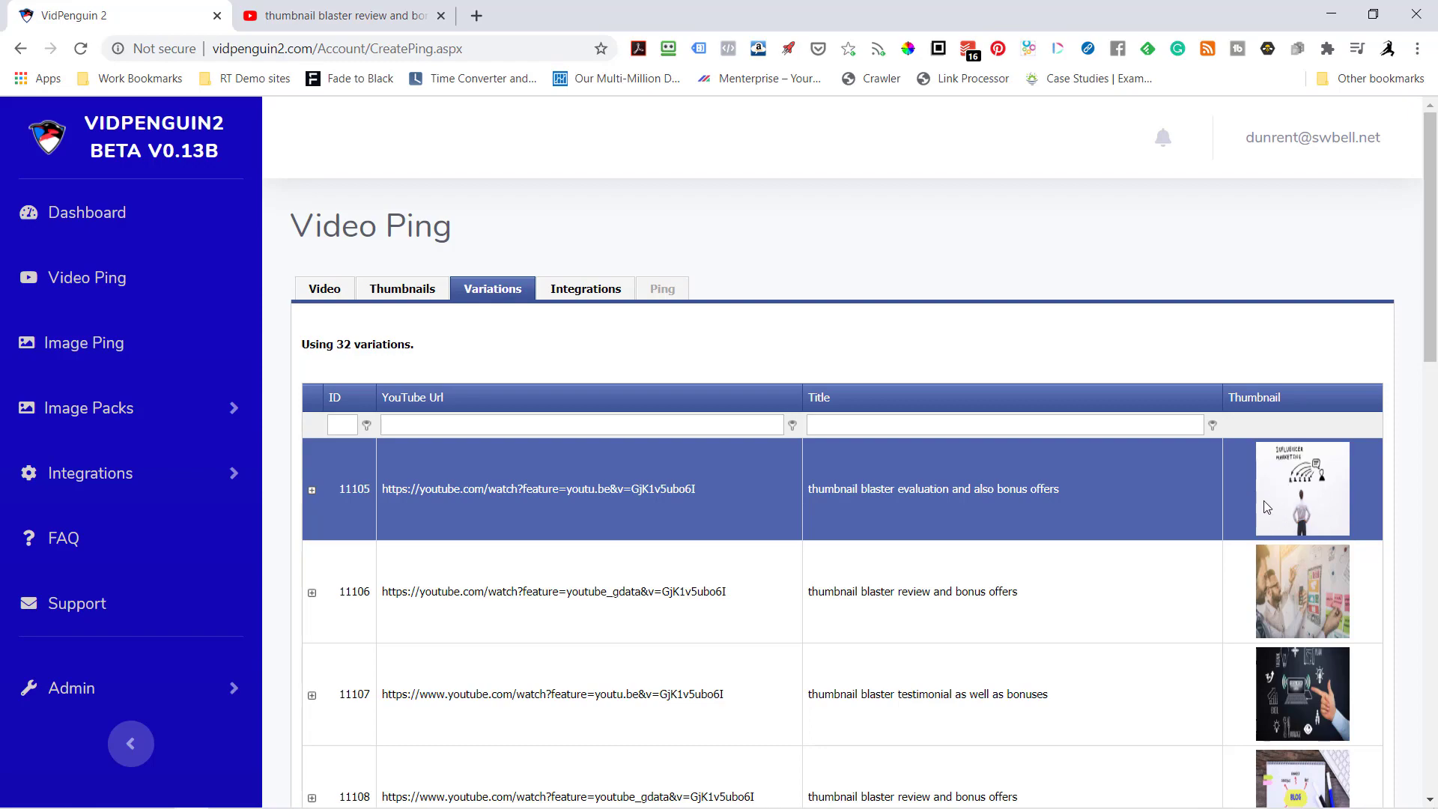
Step: Check the end of the 32-variation table and keep Embed the video set to Off
scroll(1040, 555, down, 15)
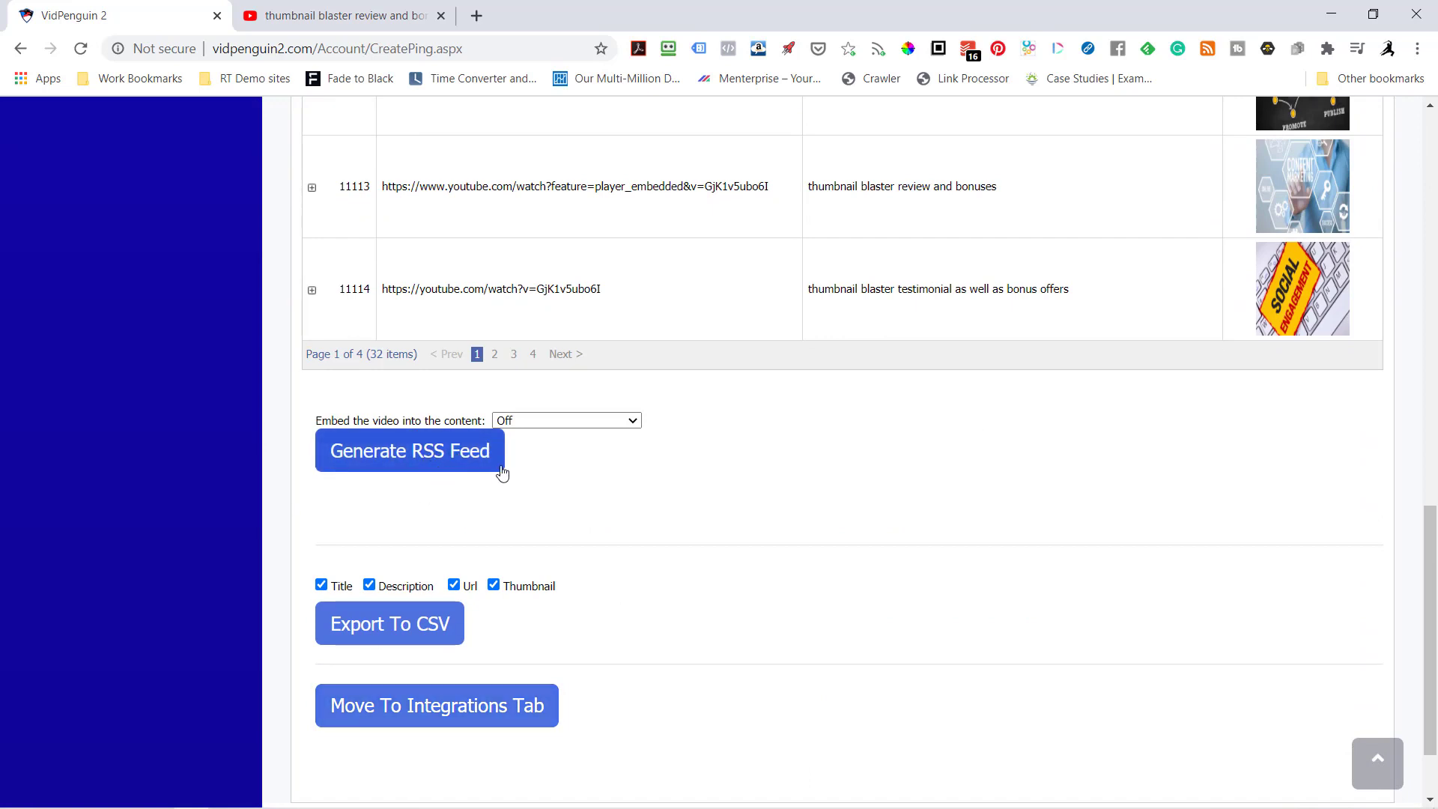
click(580, 422)
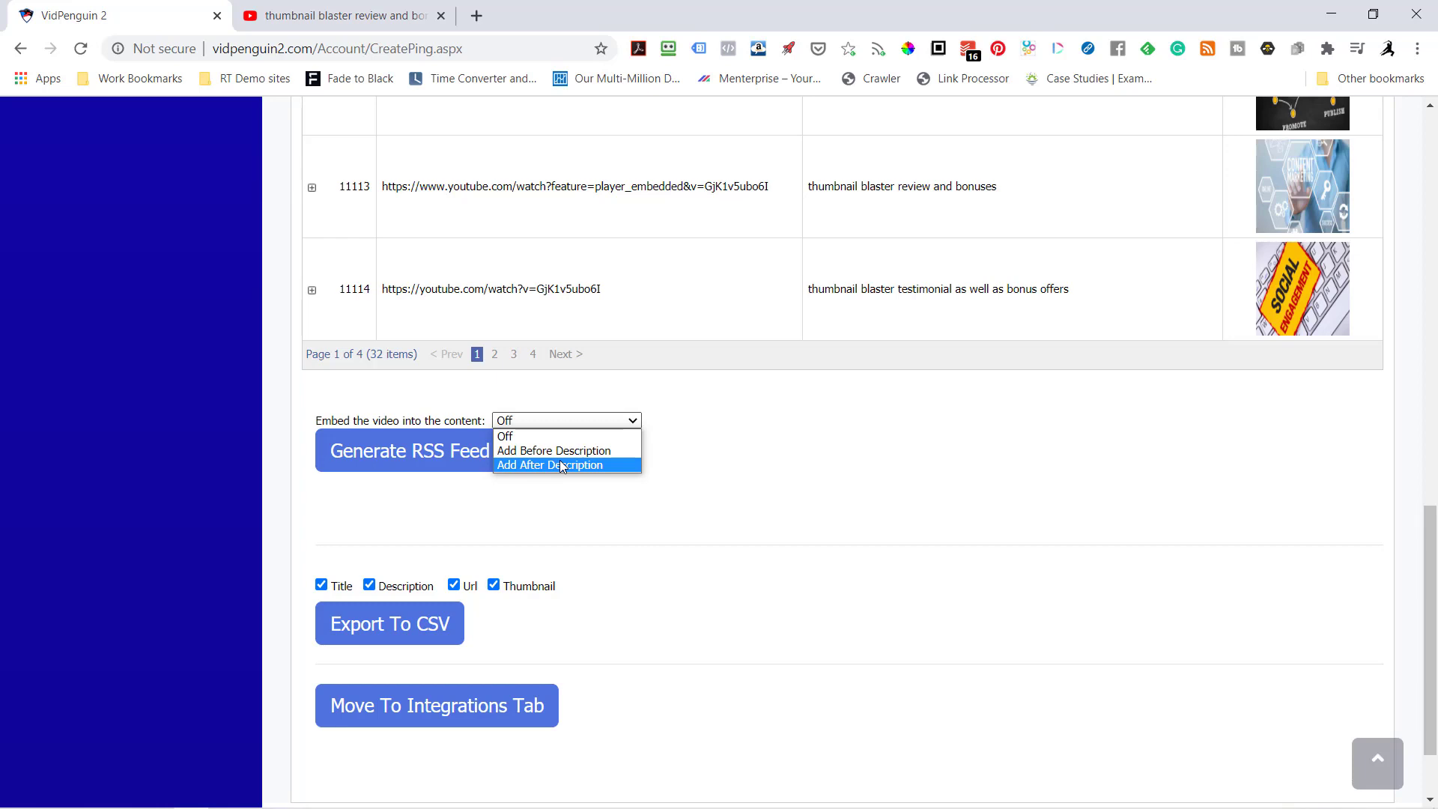
click(730, 450)
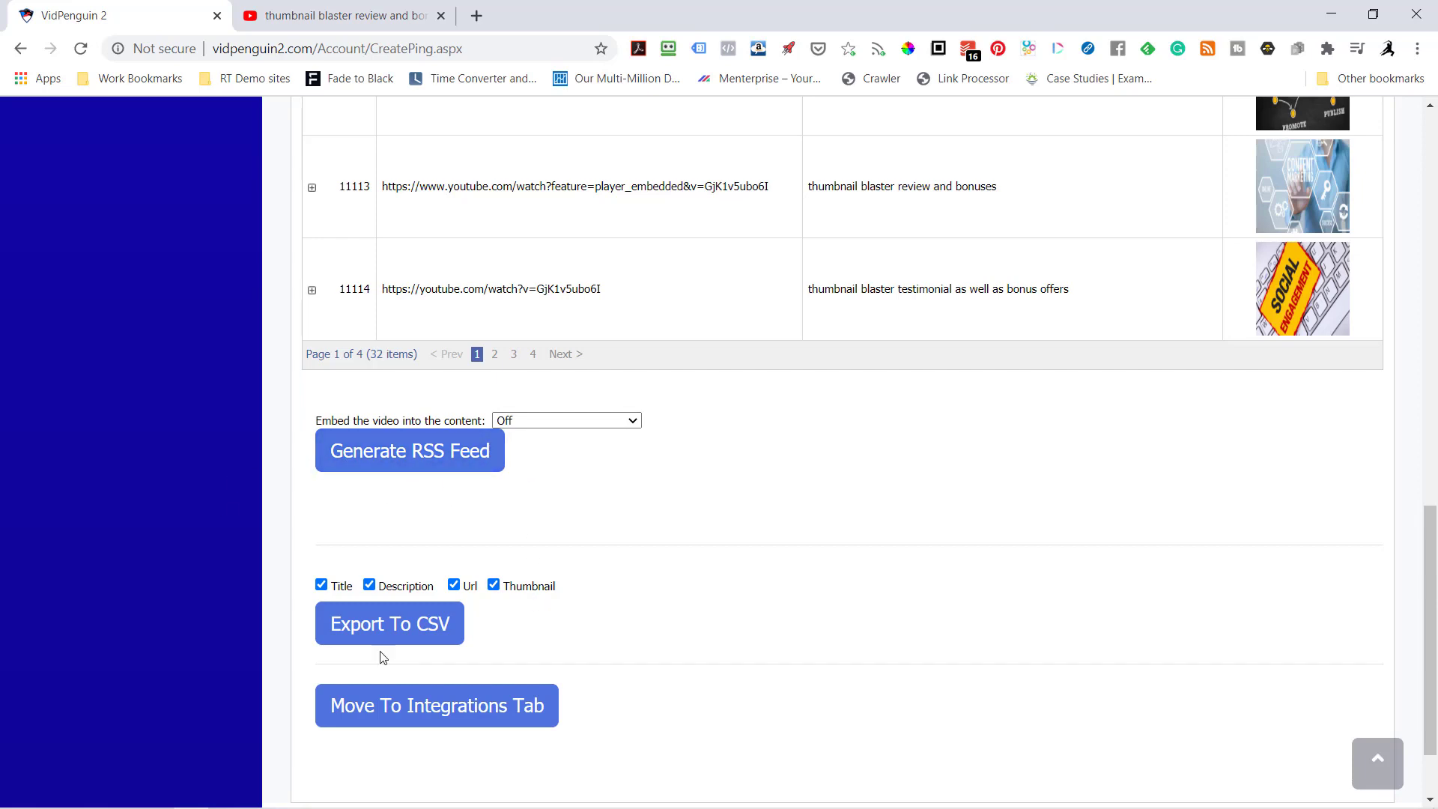
click(474, 708)
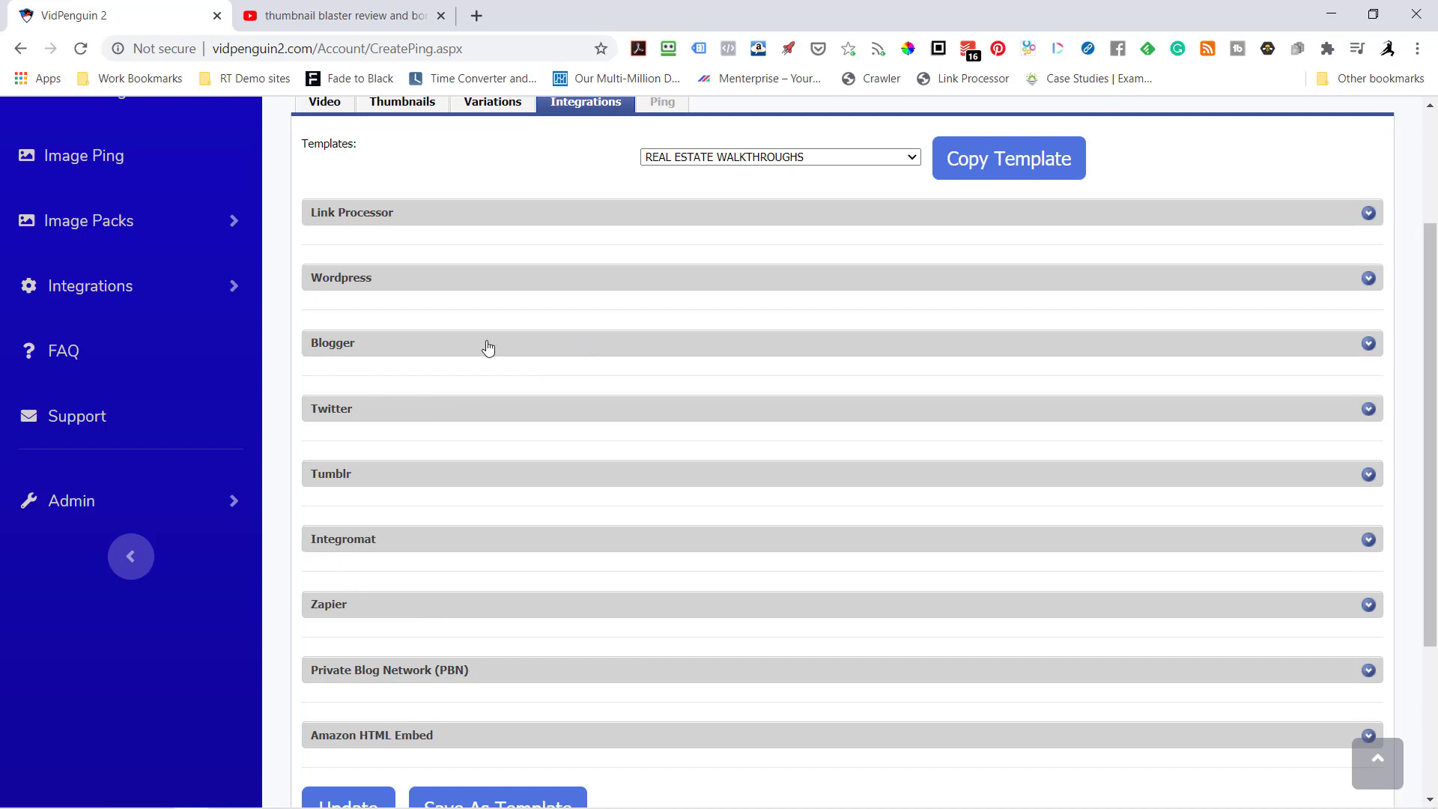
Step: Add videoleads16.wordpress.com to the WordPress sites table
click(1367, 284)
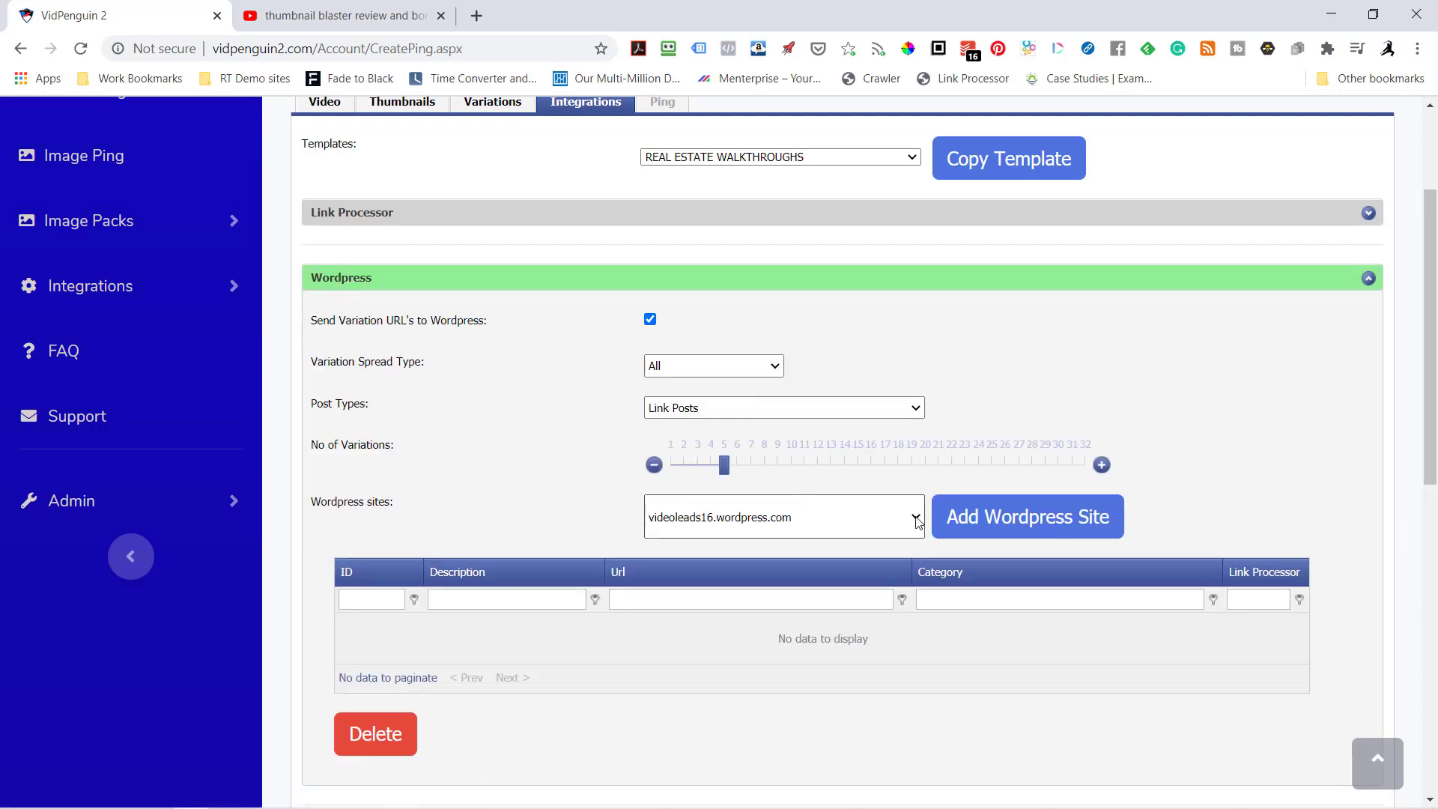
click(915, 518)
click(793, 546)
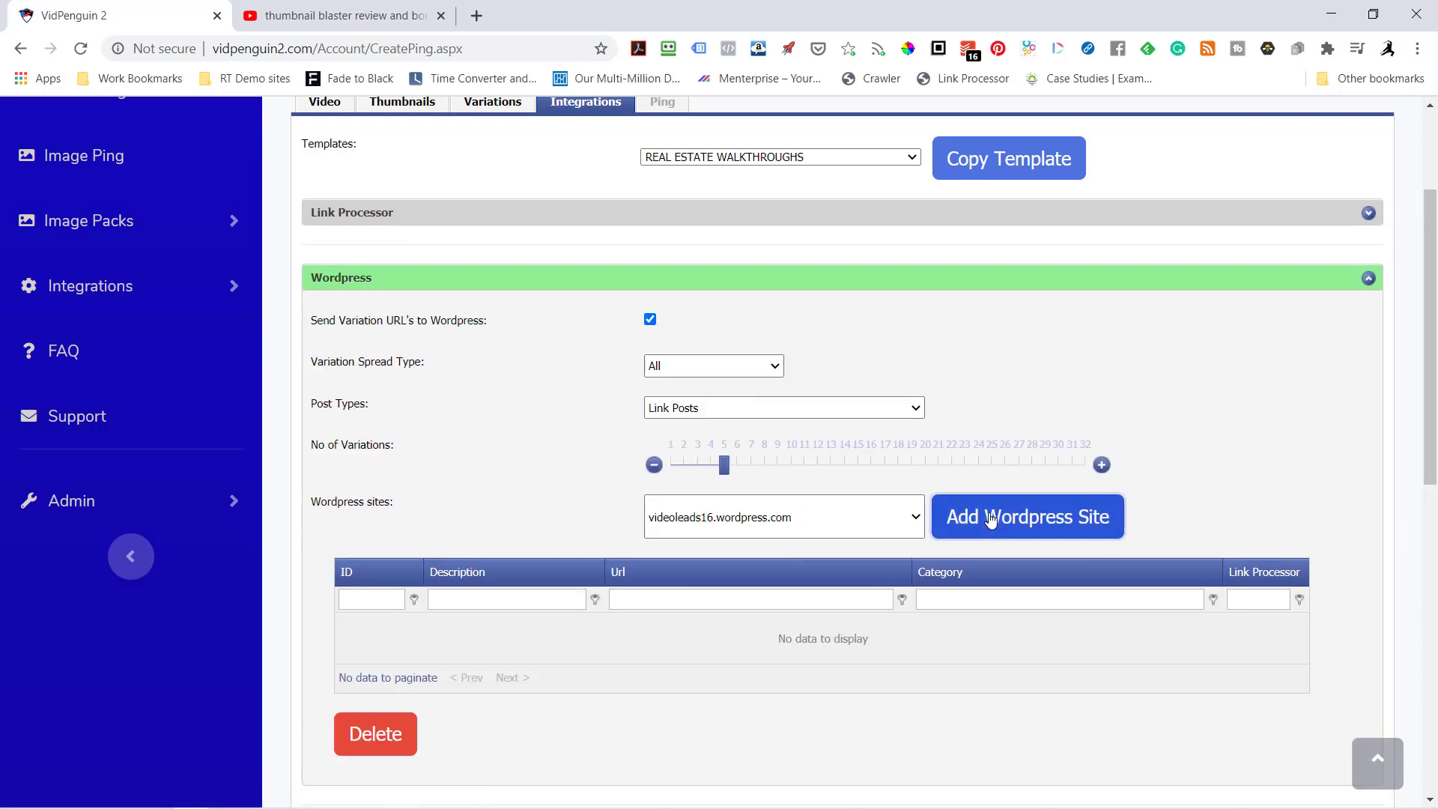
click(989, 520)
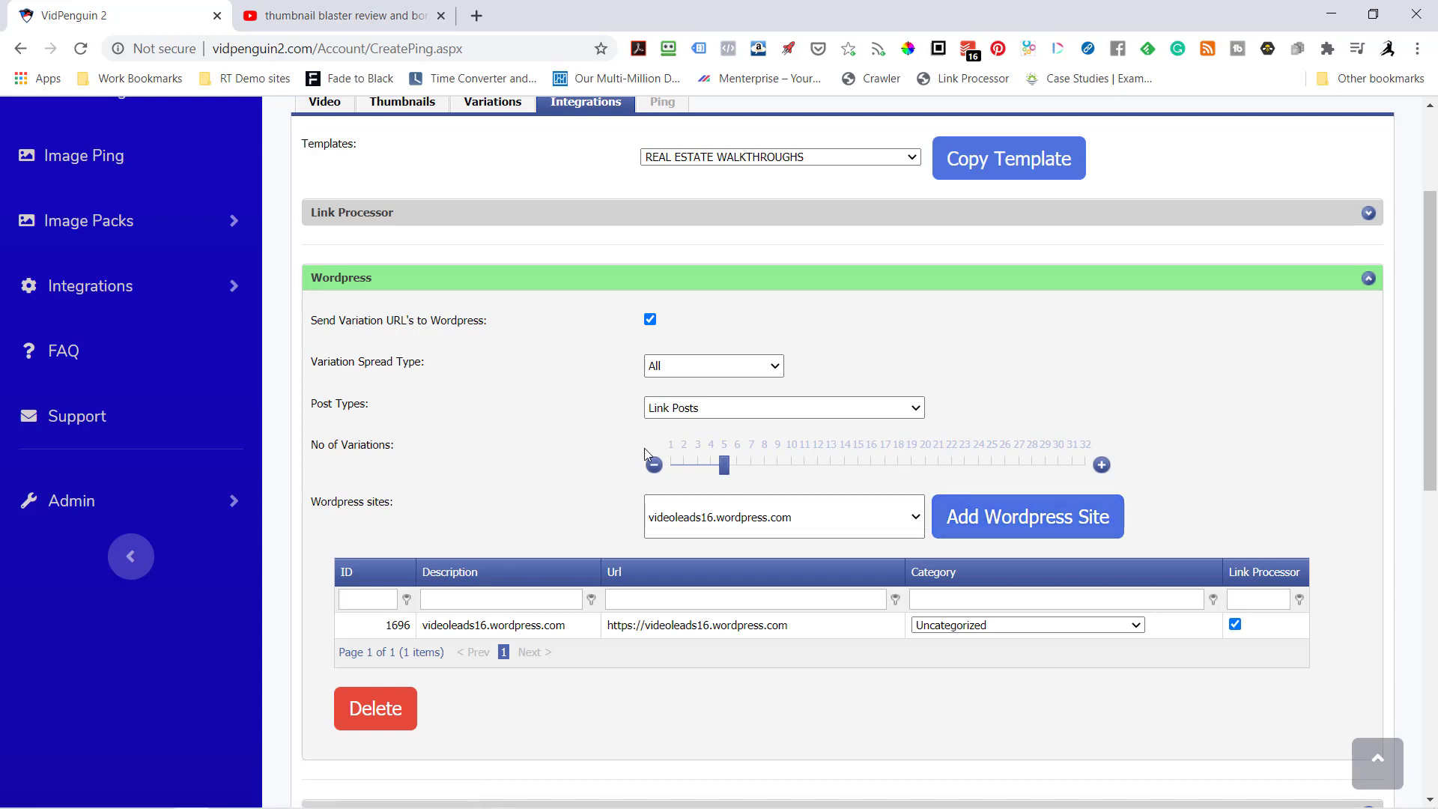
Step: Set 4 variations, post type Link Posts With Video Embedded, and category Video SEO
drag(725, 470, 711, 470)
click(697, 412)
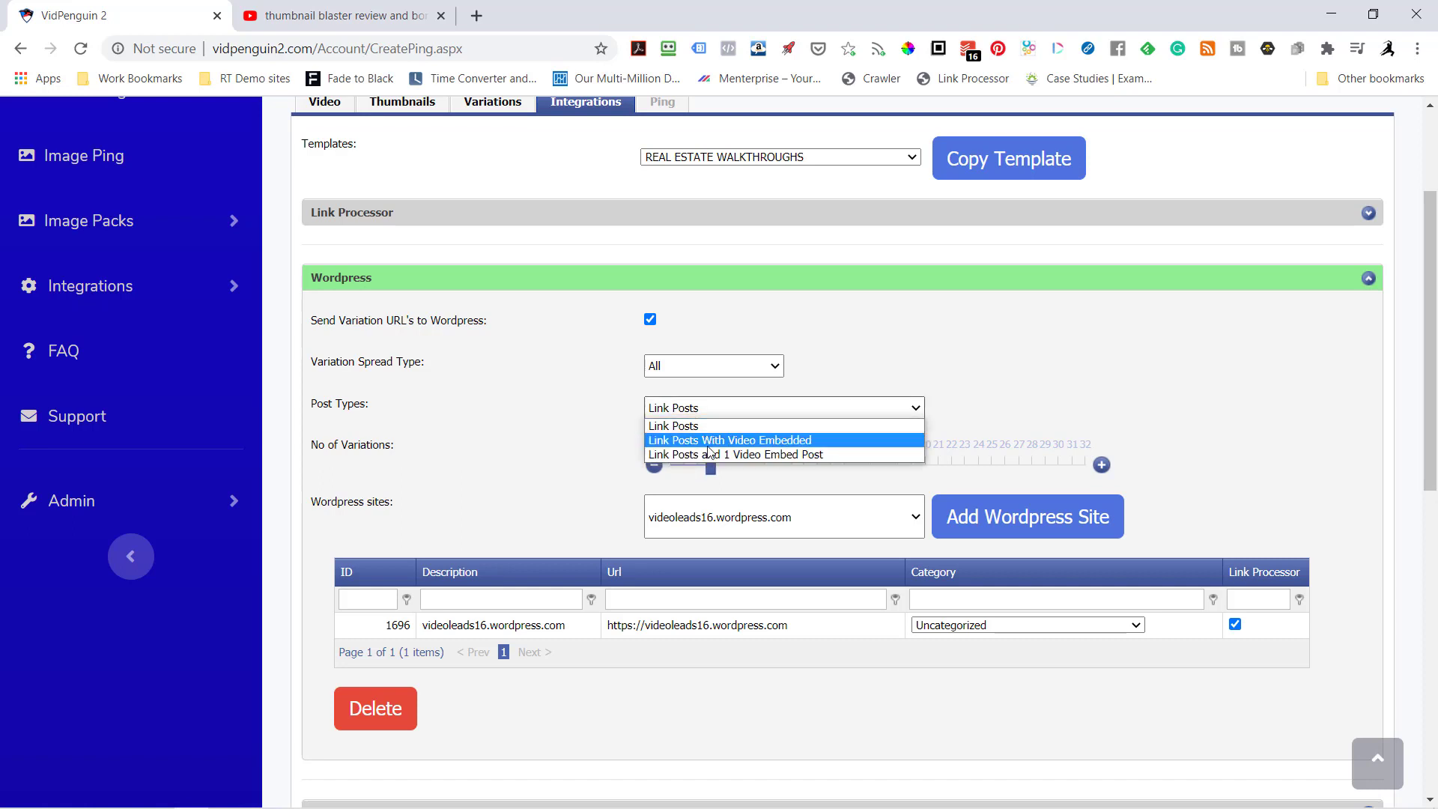
click(698, 441)
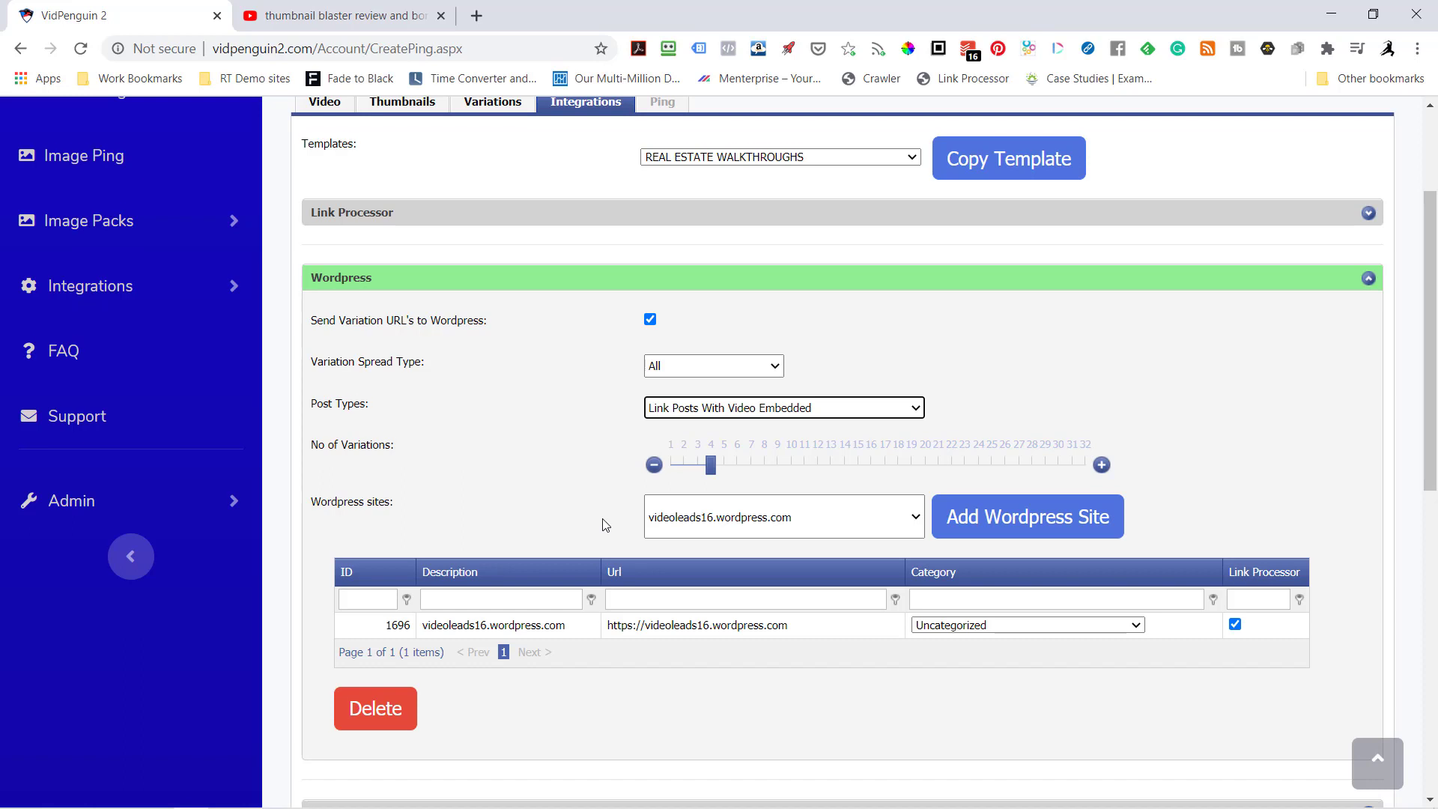
scroll(605, 524, down, 2)
click(1058, 440)
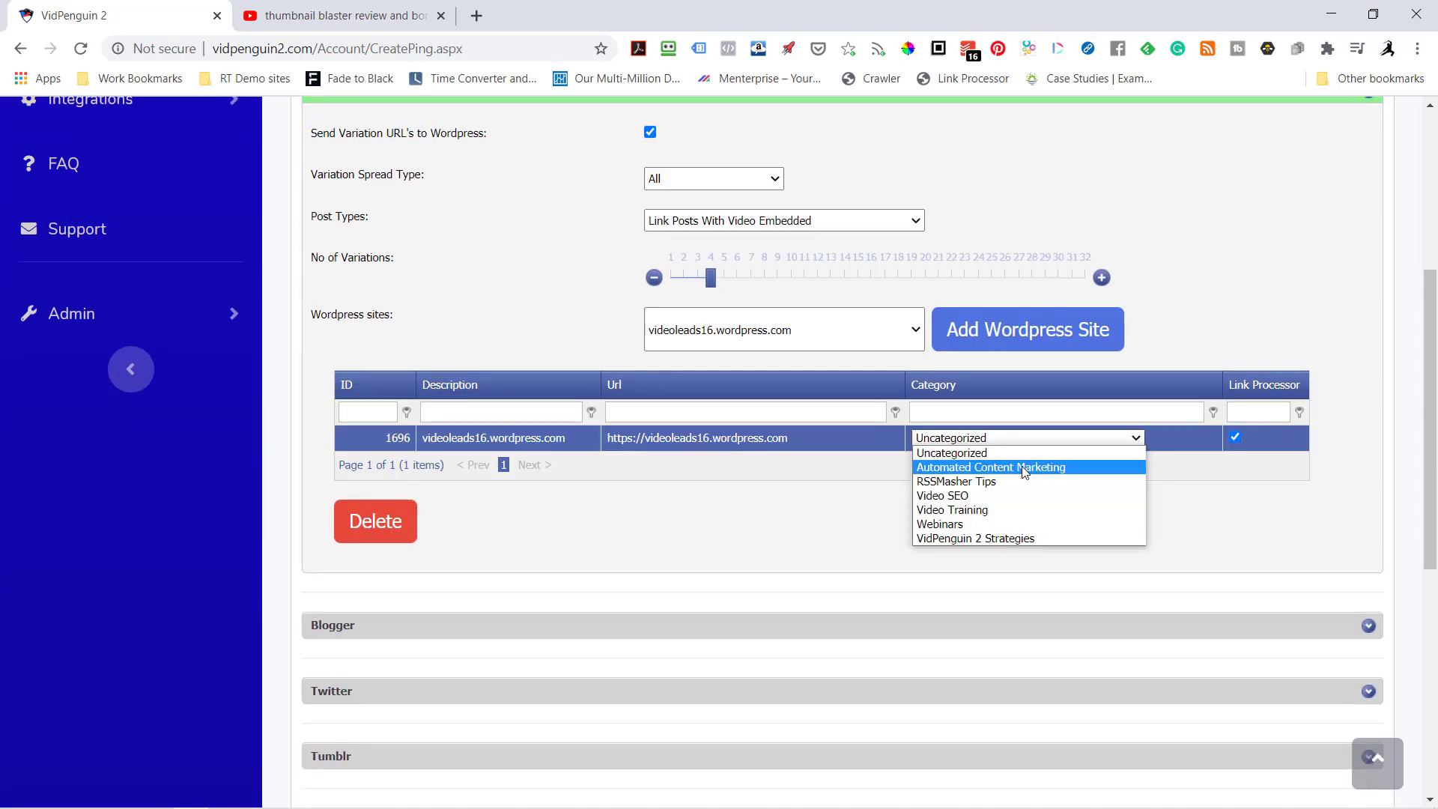
click(958, 497)
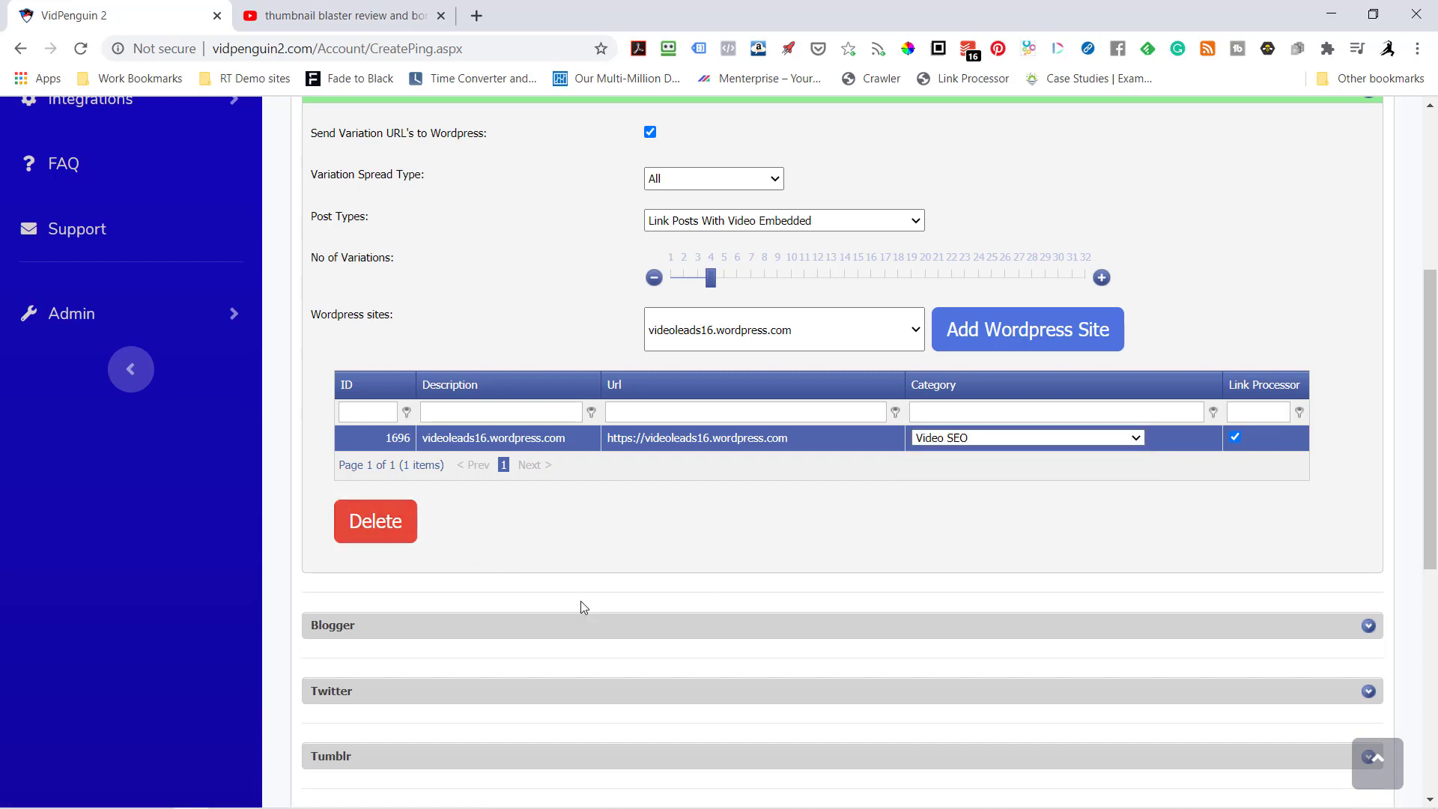
Step: Enable Blogger with the connected Google account and add the Video Leads Machine blog
scroll(581, 600, down, 3)
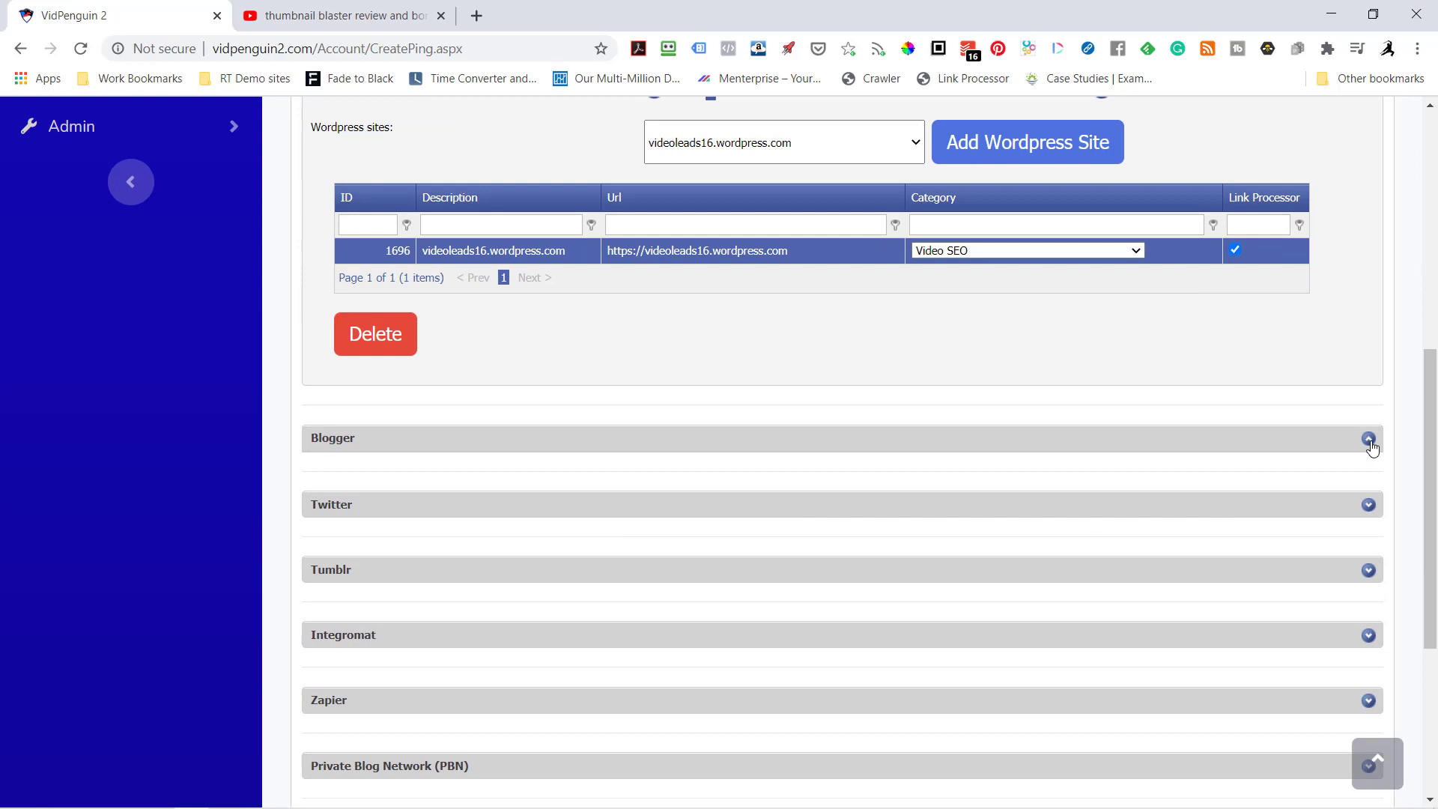
click(1370, 442)
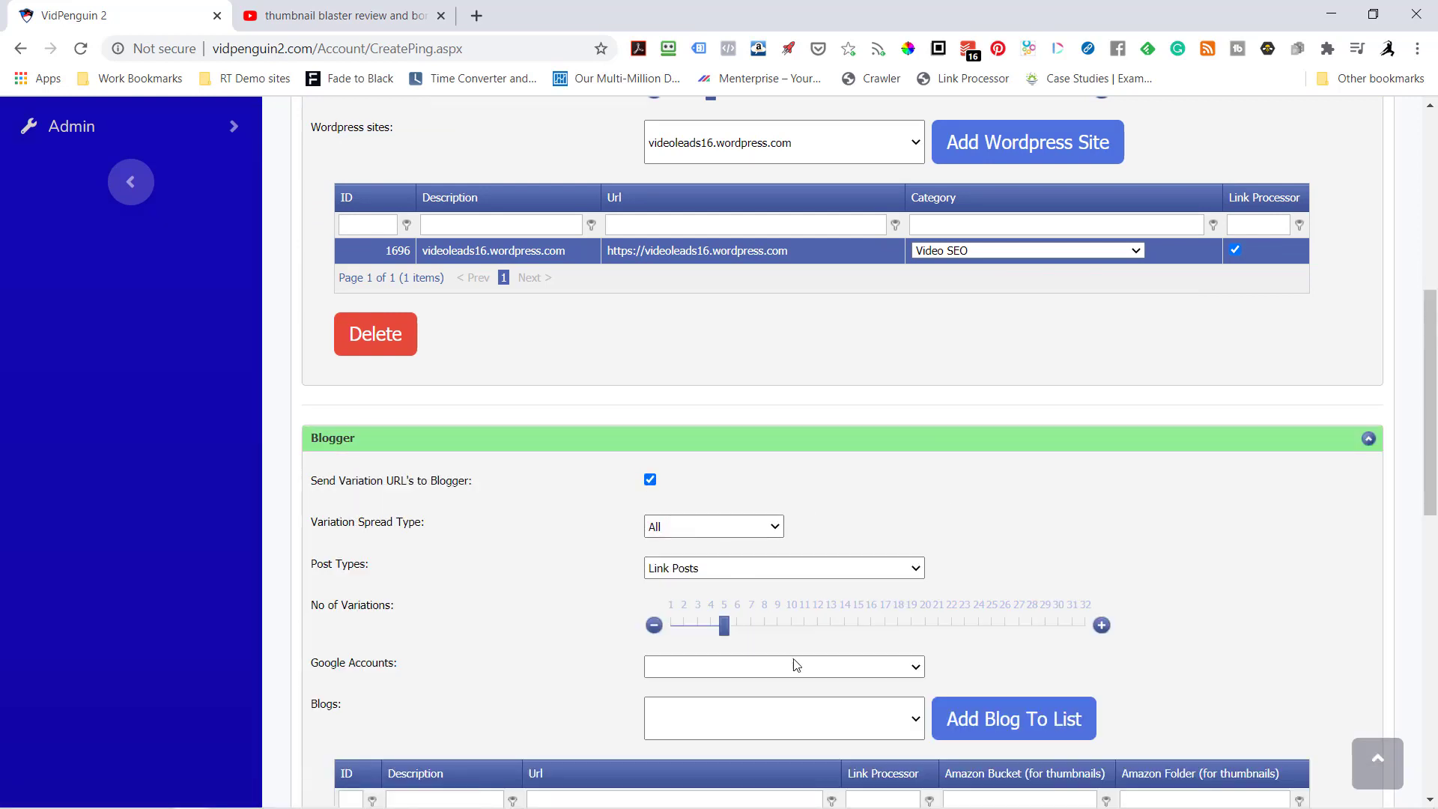
click(813, 666)
click(772, 700)
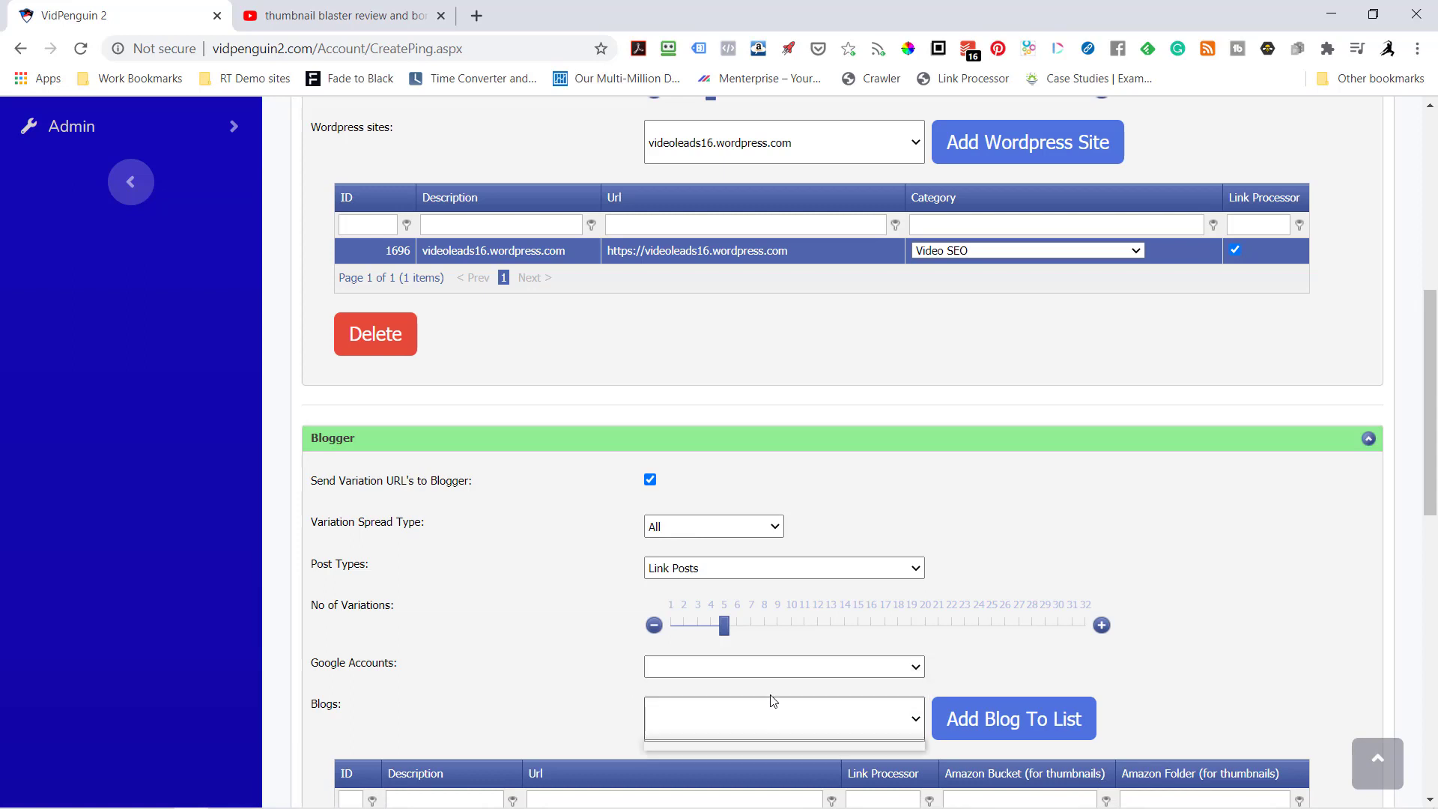
click(776, 677)
click(775, 674)
click(779, 694)
click(792, 717)
scroll(899, 629, down, 3)
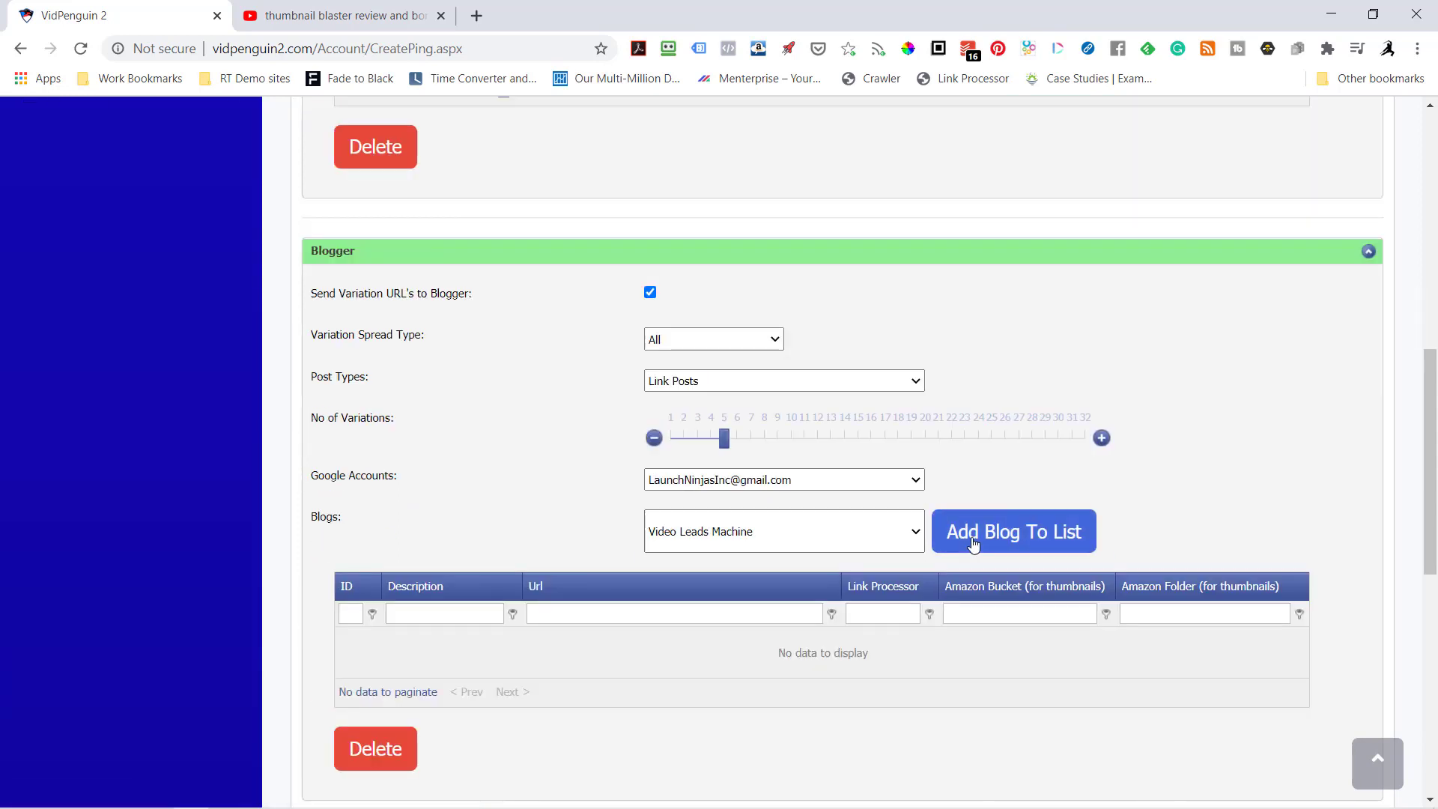
click(989, 536)
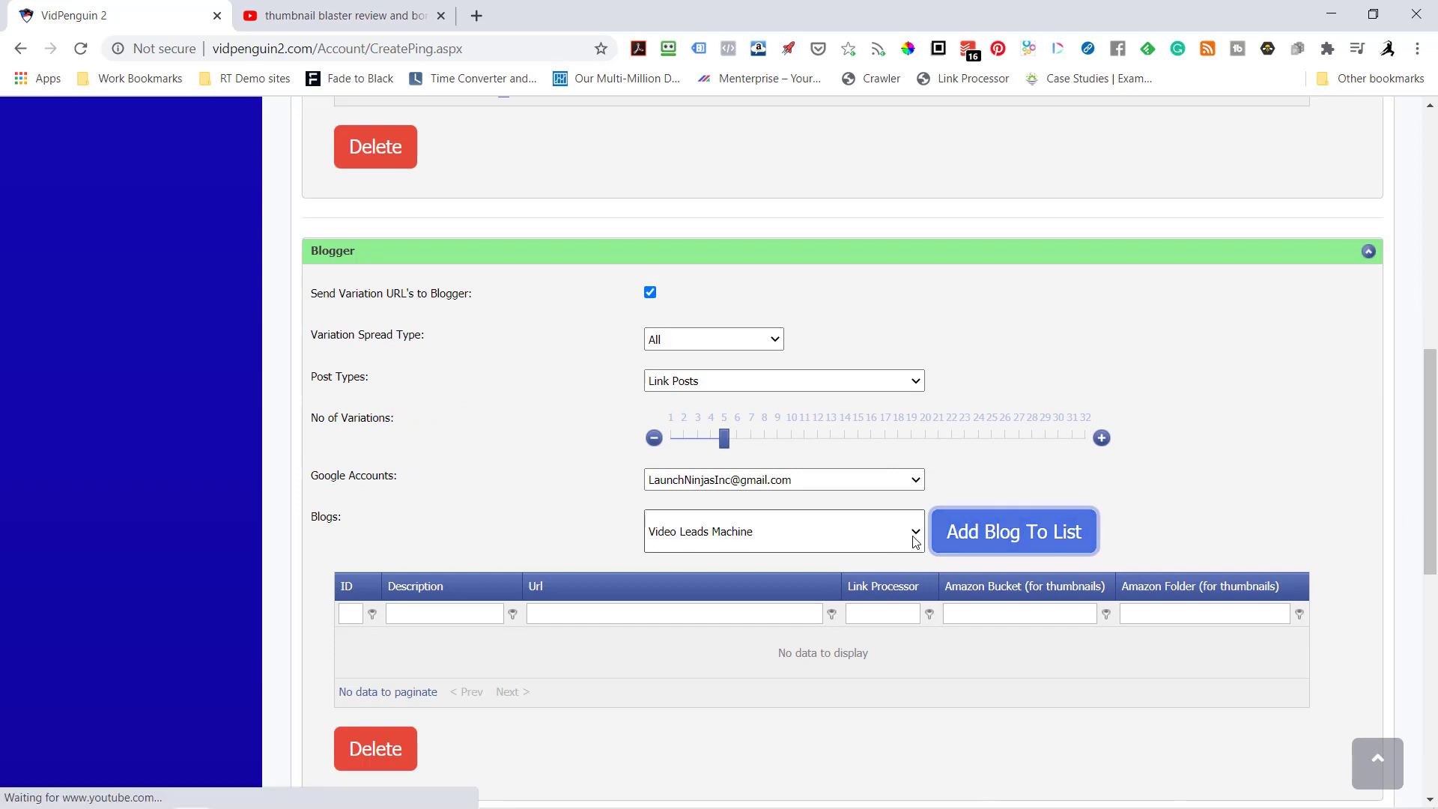
Step: Add the SpinPics and VidPenguin blogs to the Blogger blogs table
click(915, 536)
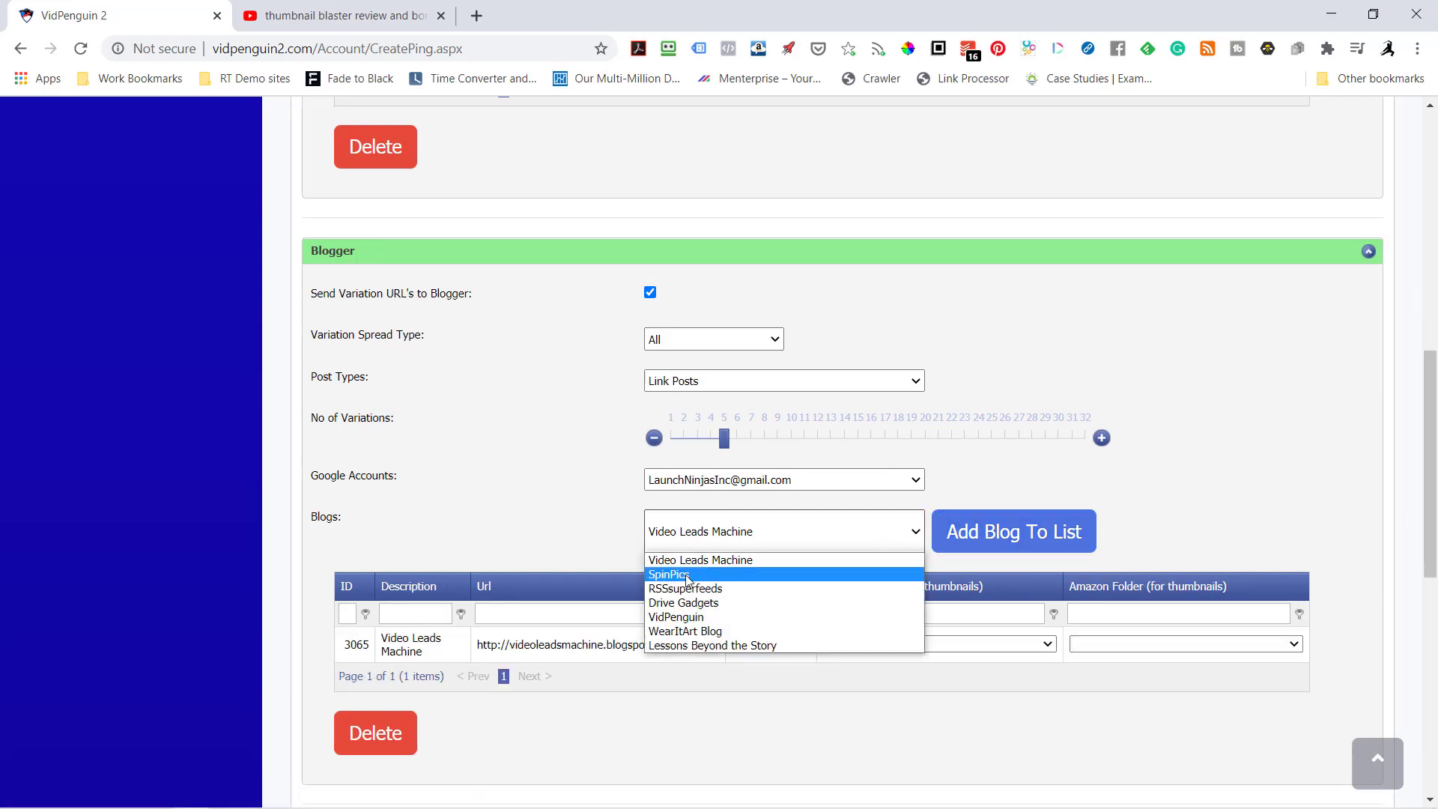
click(717, 573)
click(1014, 536)
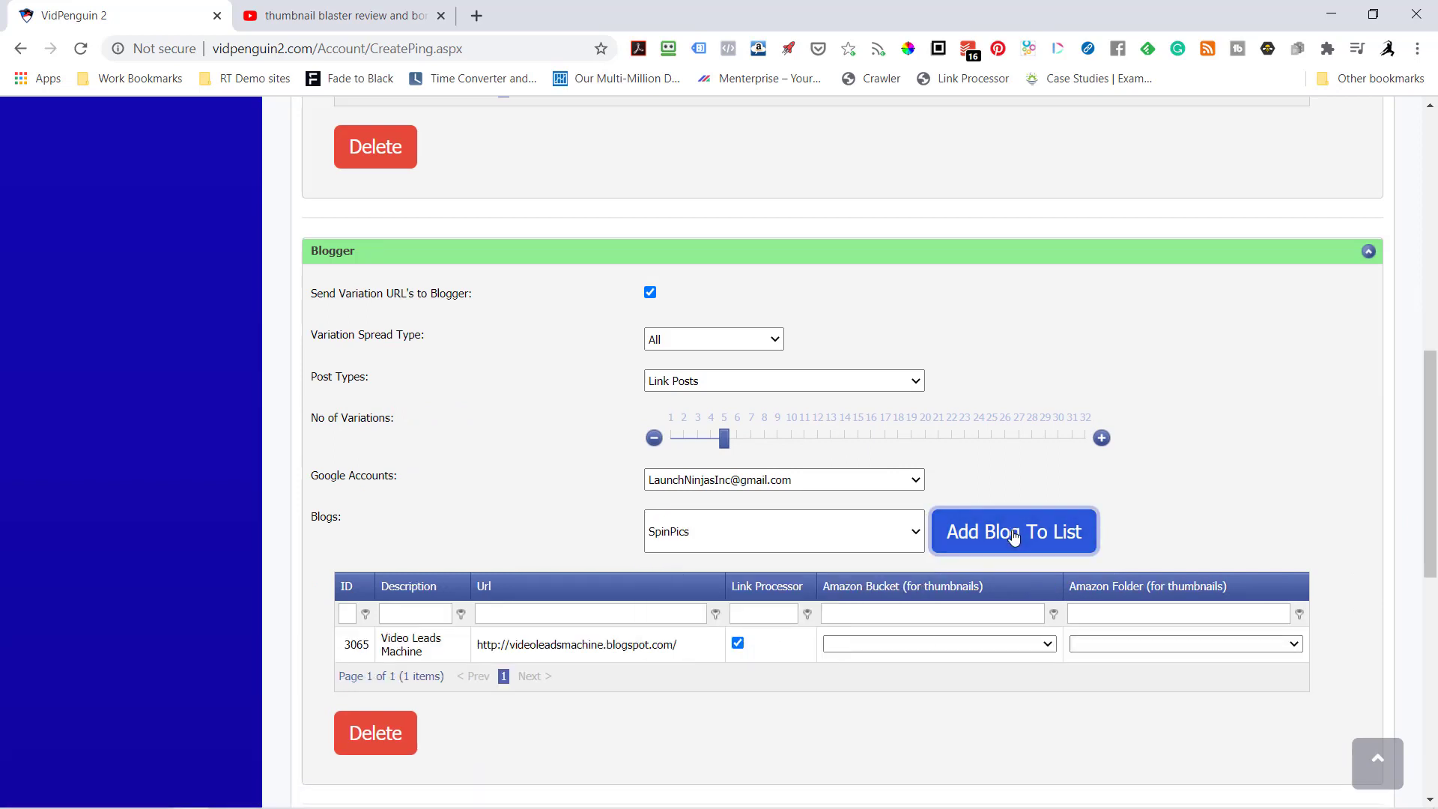
click(906, 539)
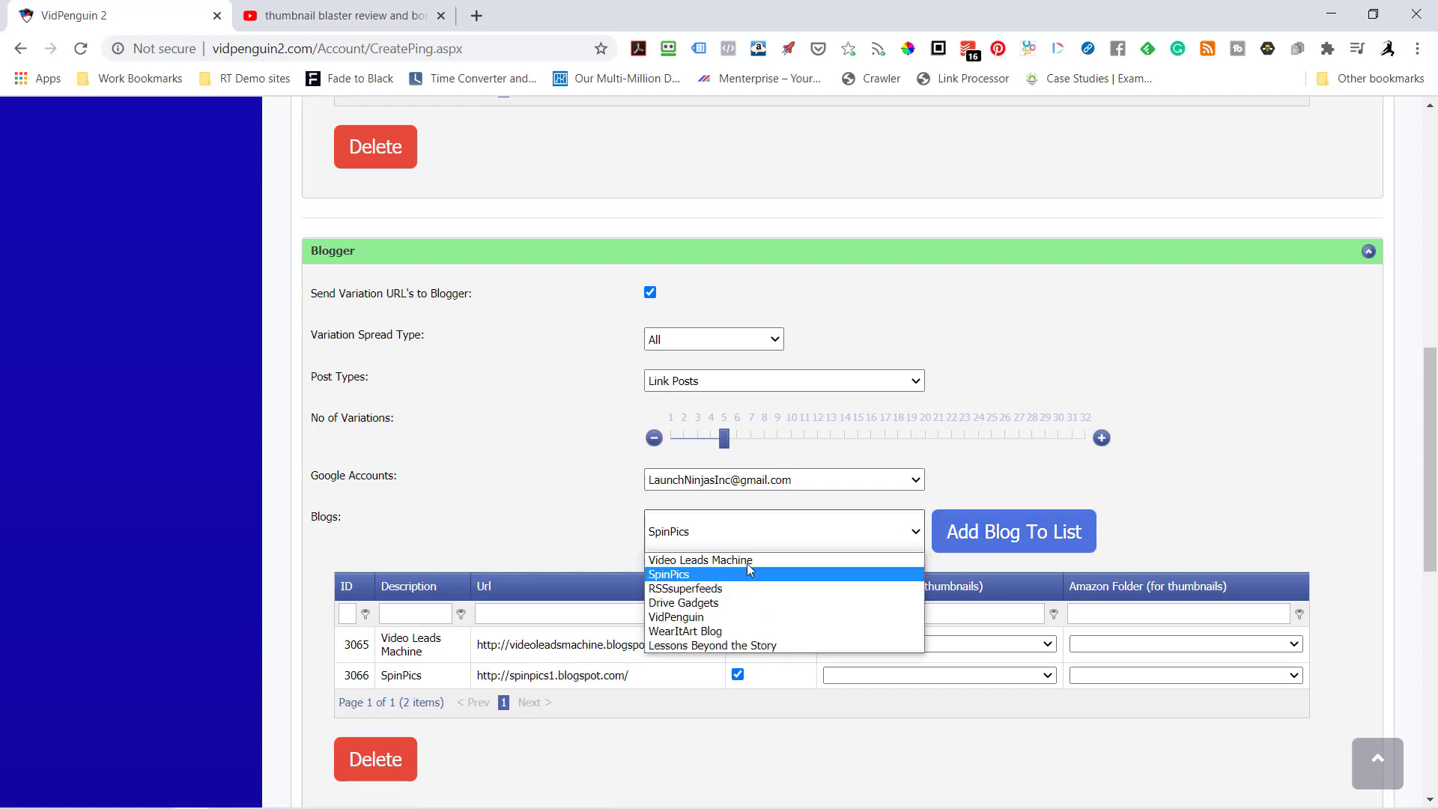
click(677, 617)
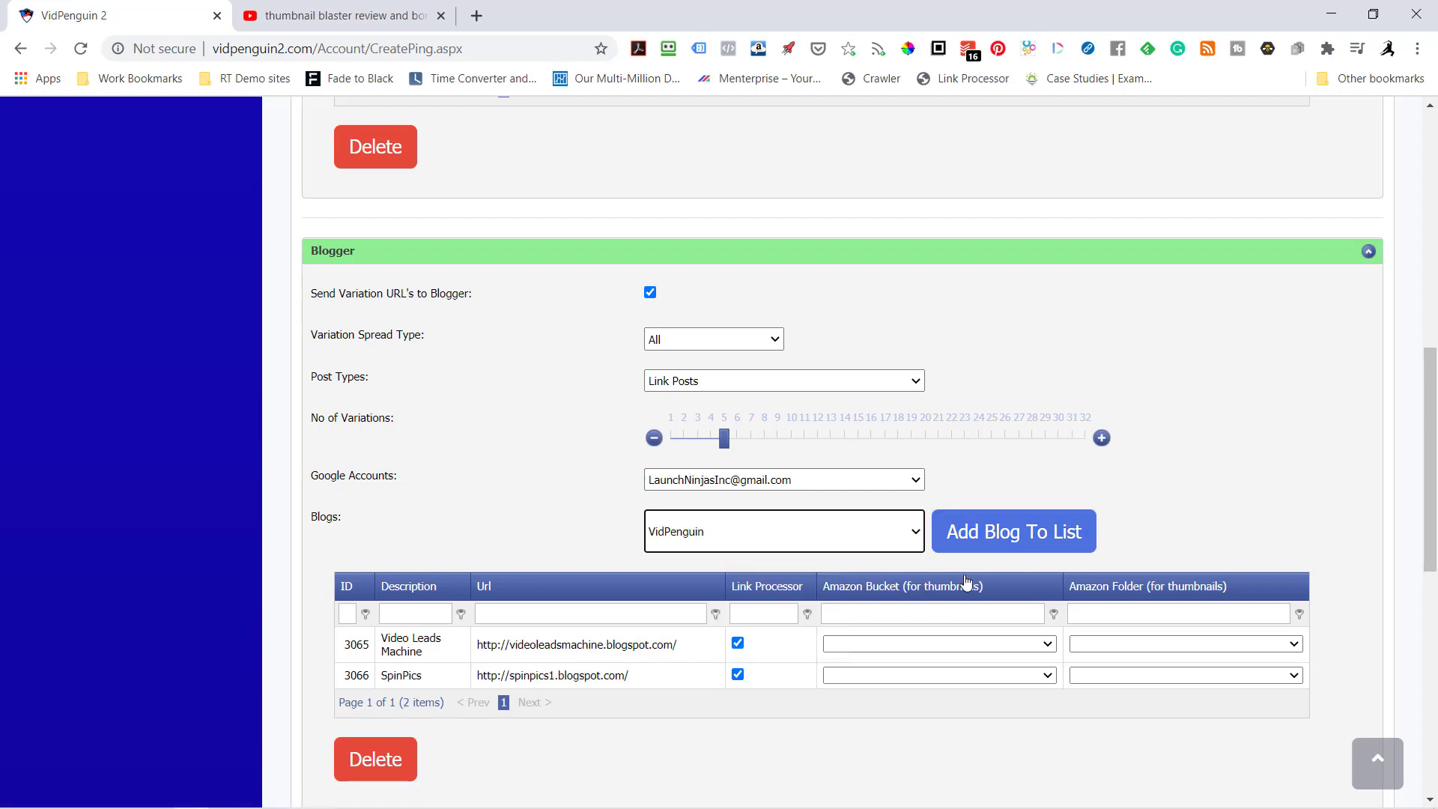
click(1015, 536)
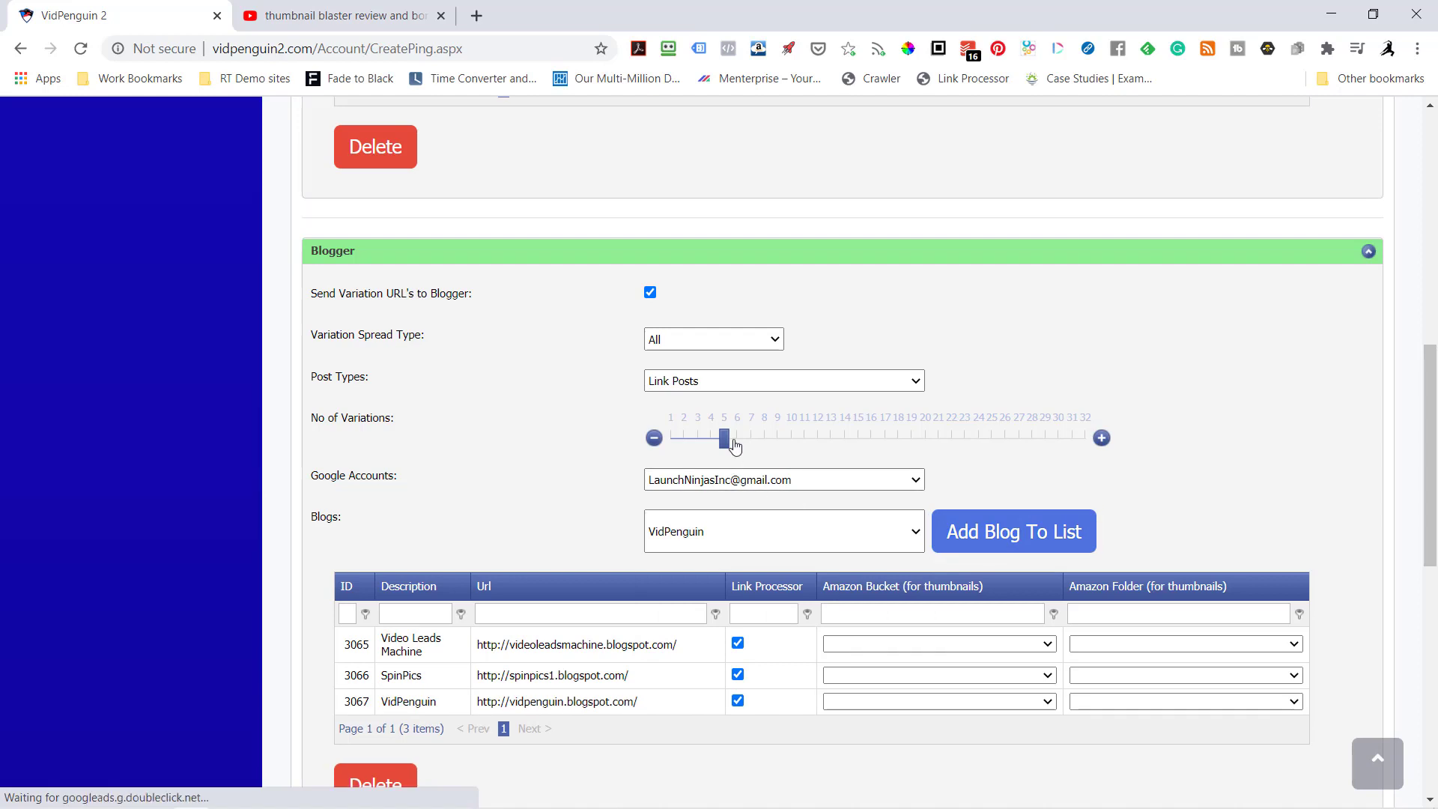
Step: Set the Blogger variations to 6, spread evenly
click(735, 440)
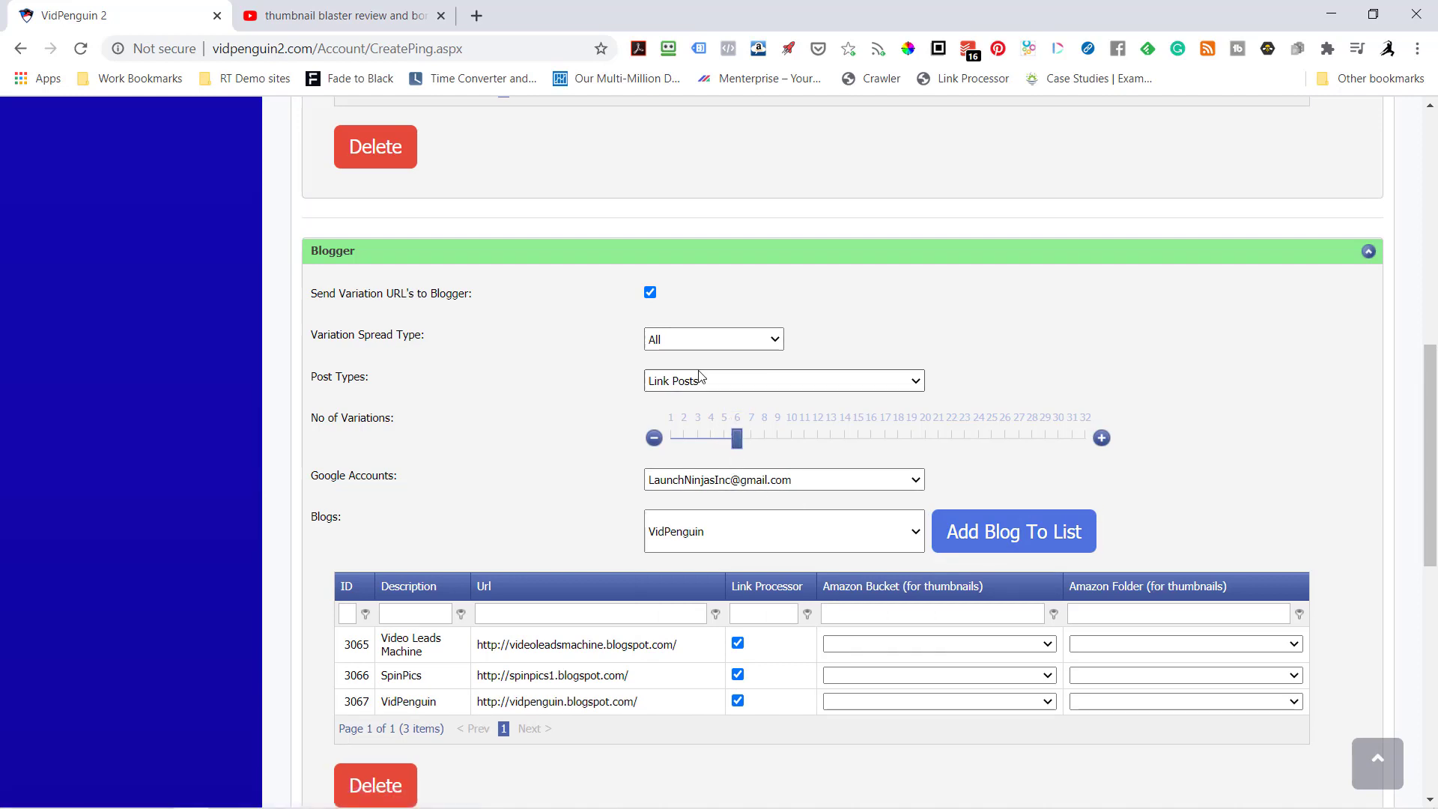
click(741, 339)
click(687, 370)
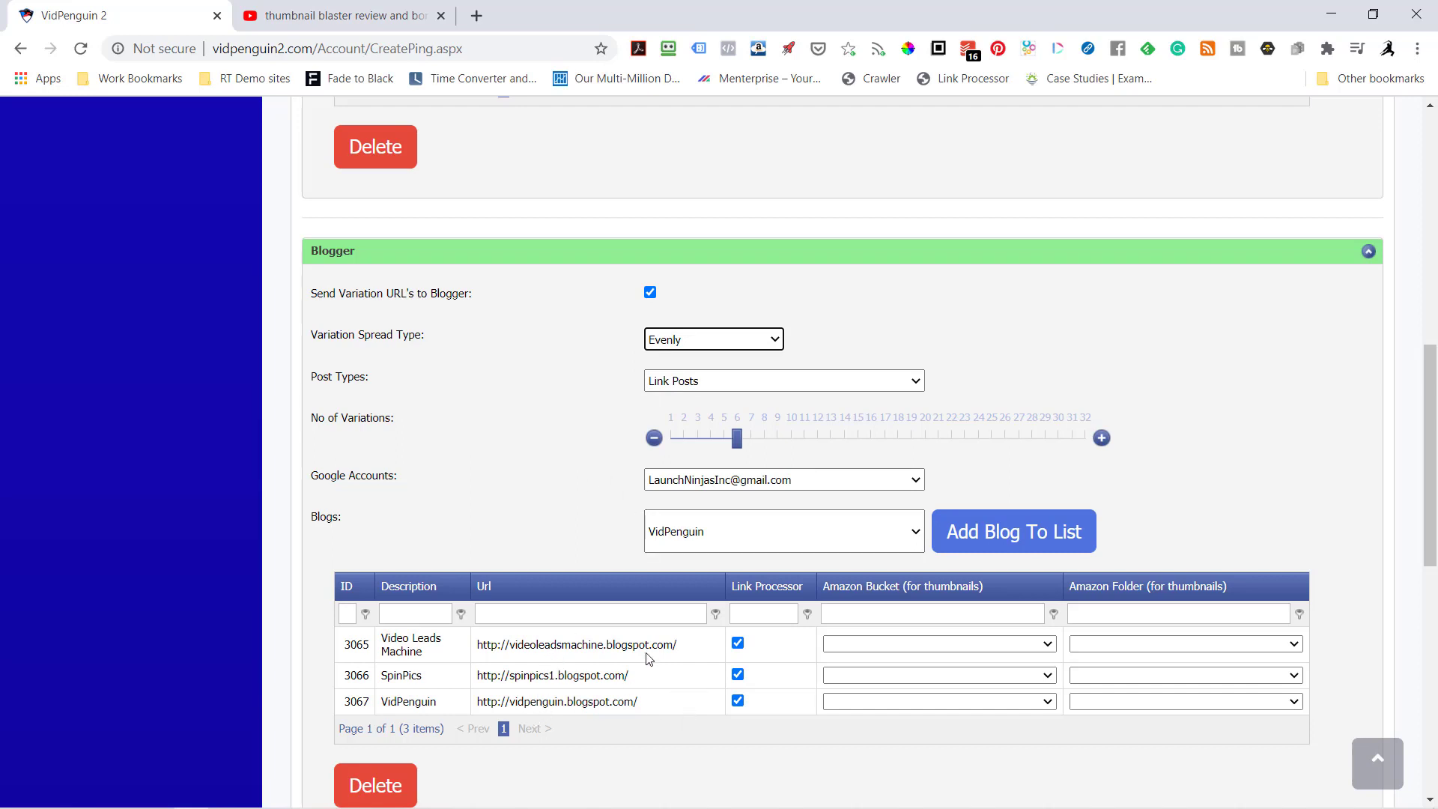
Step: Set all three blogs' thumbnails to the VidPenguin bucket and Images/ folder
click(1047, 644)
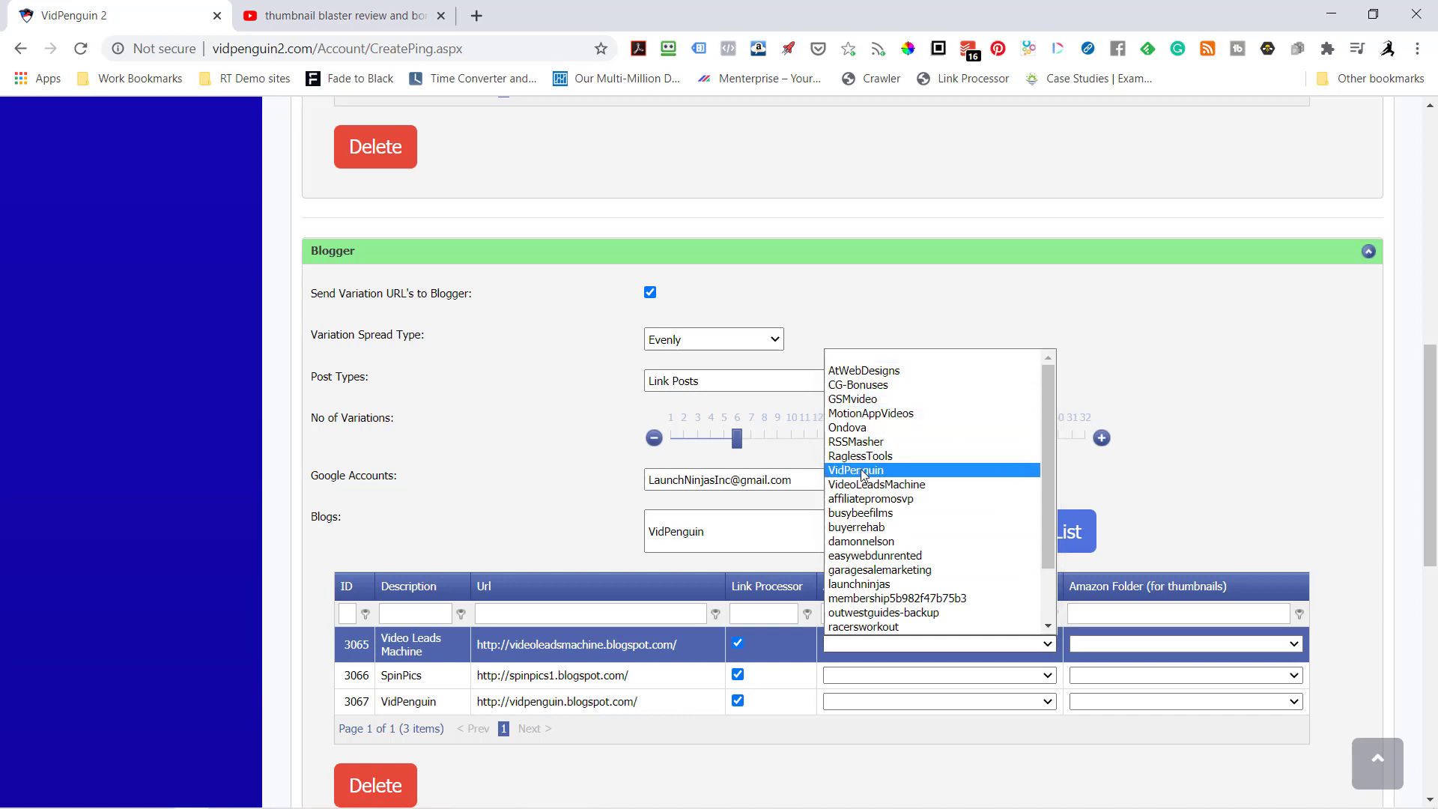
click(856, 471)
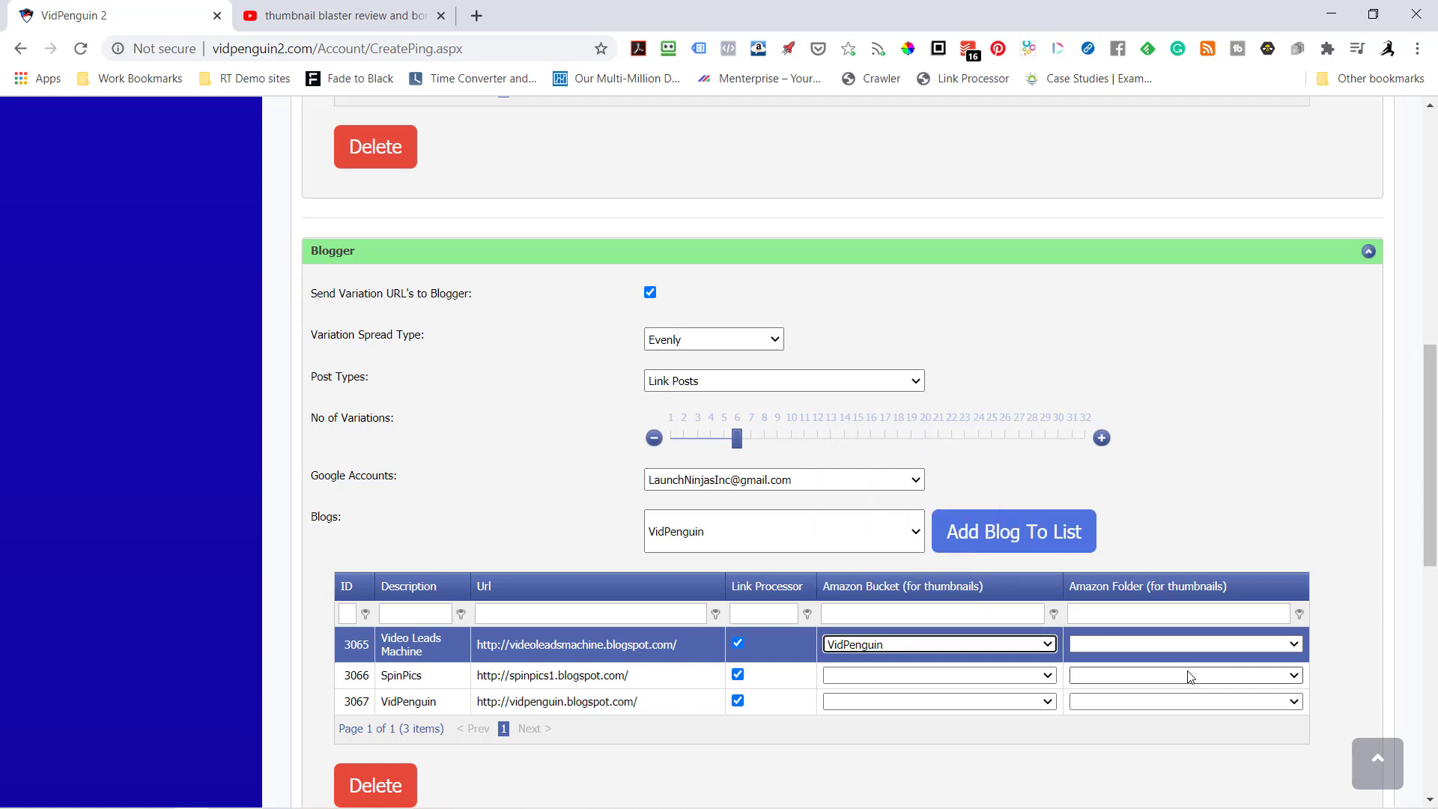
click(1293, 646)
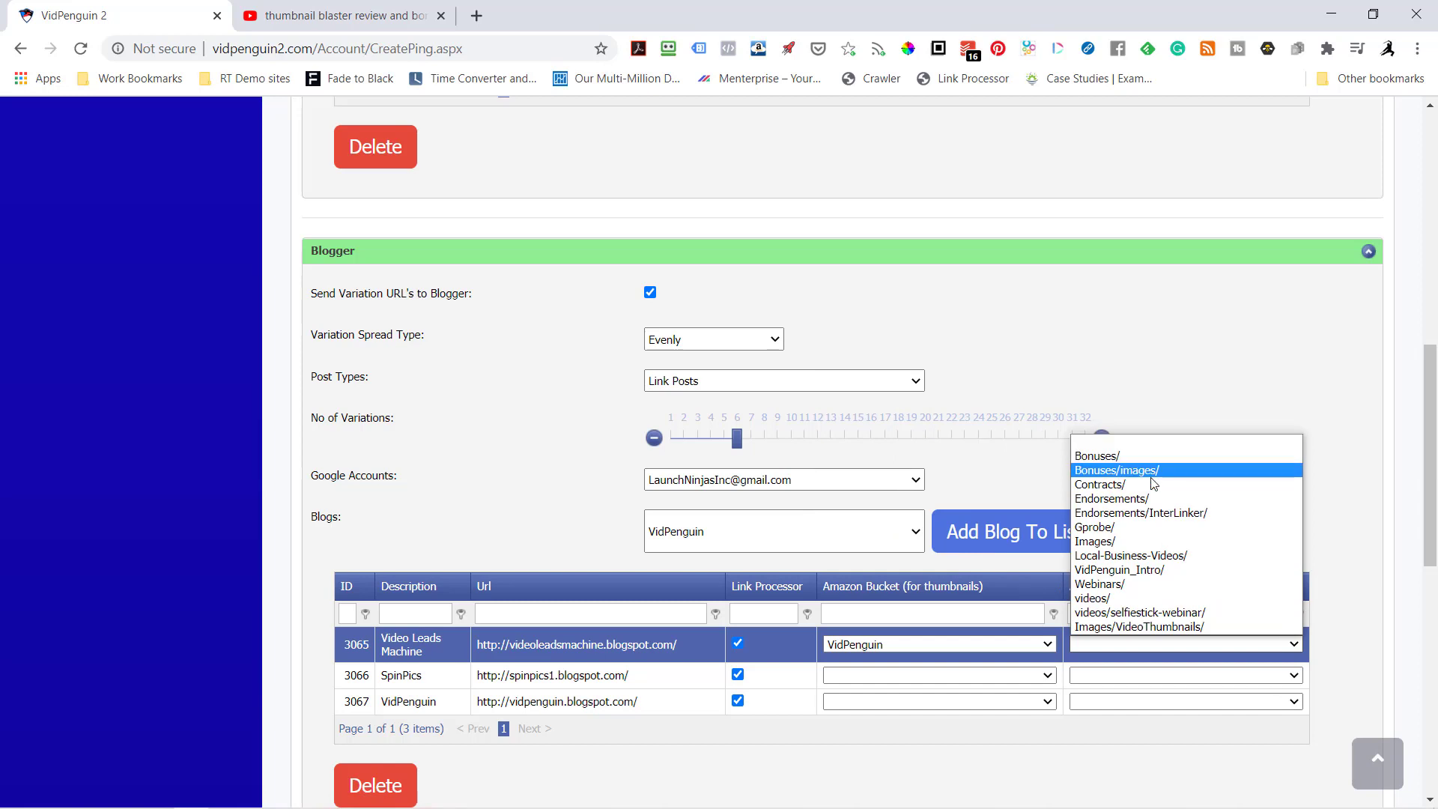
click(1106, 547)
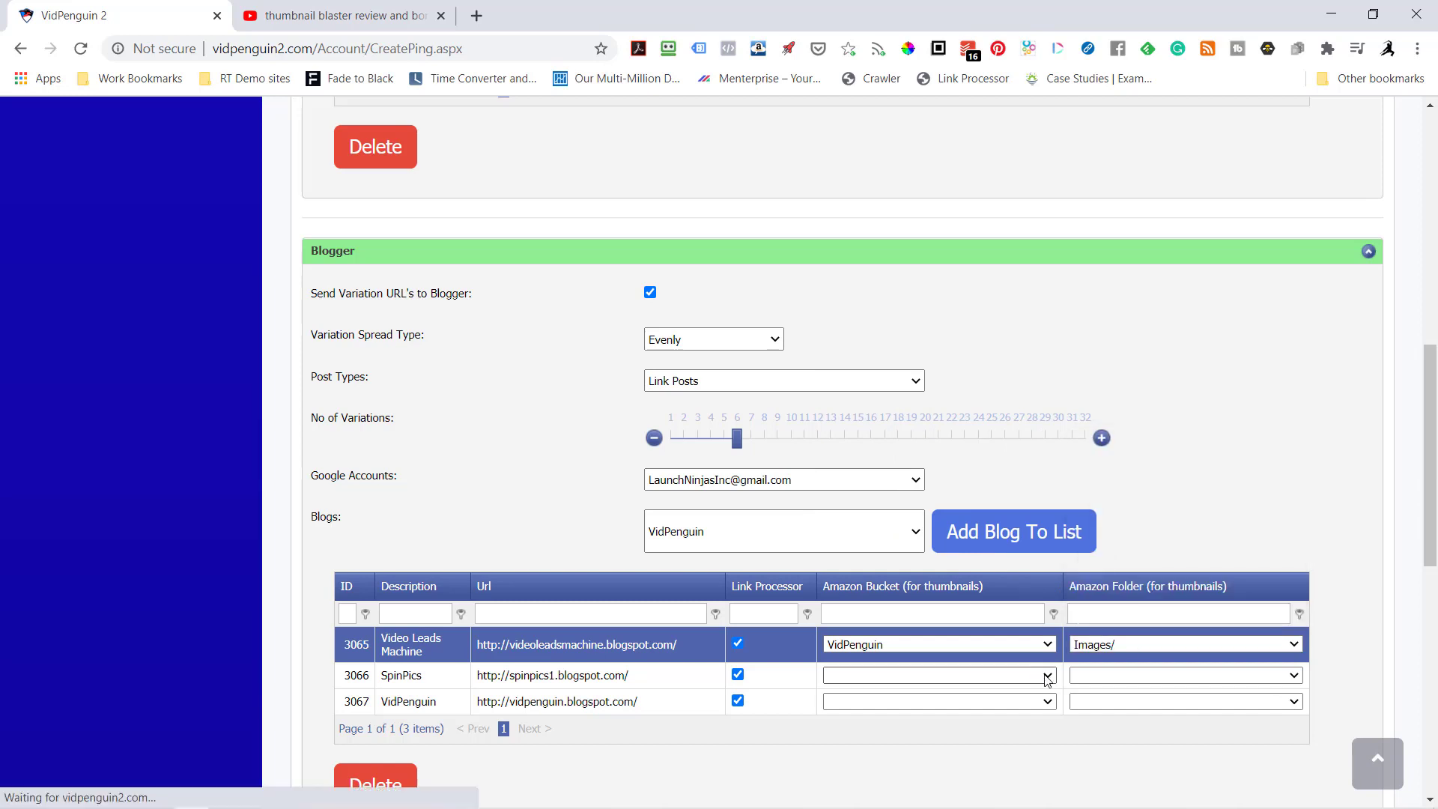
click(1046, 676)
click(869, 501)
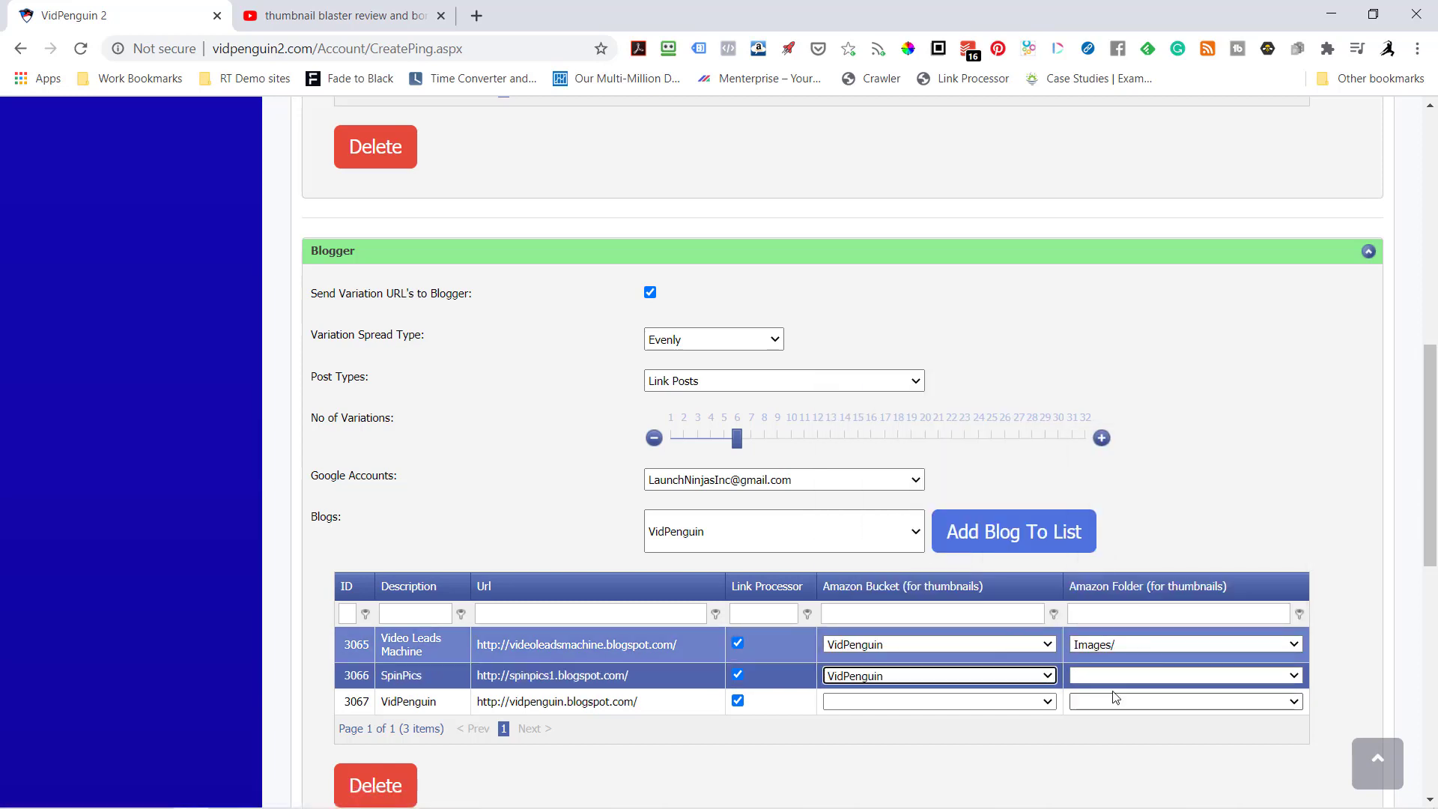
click(1158, 676)
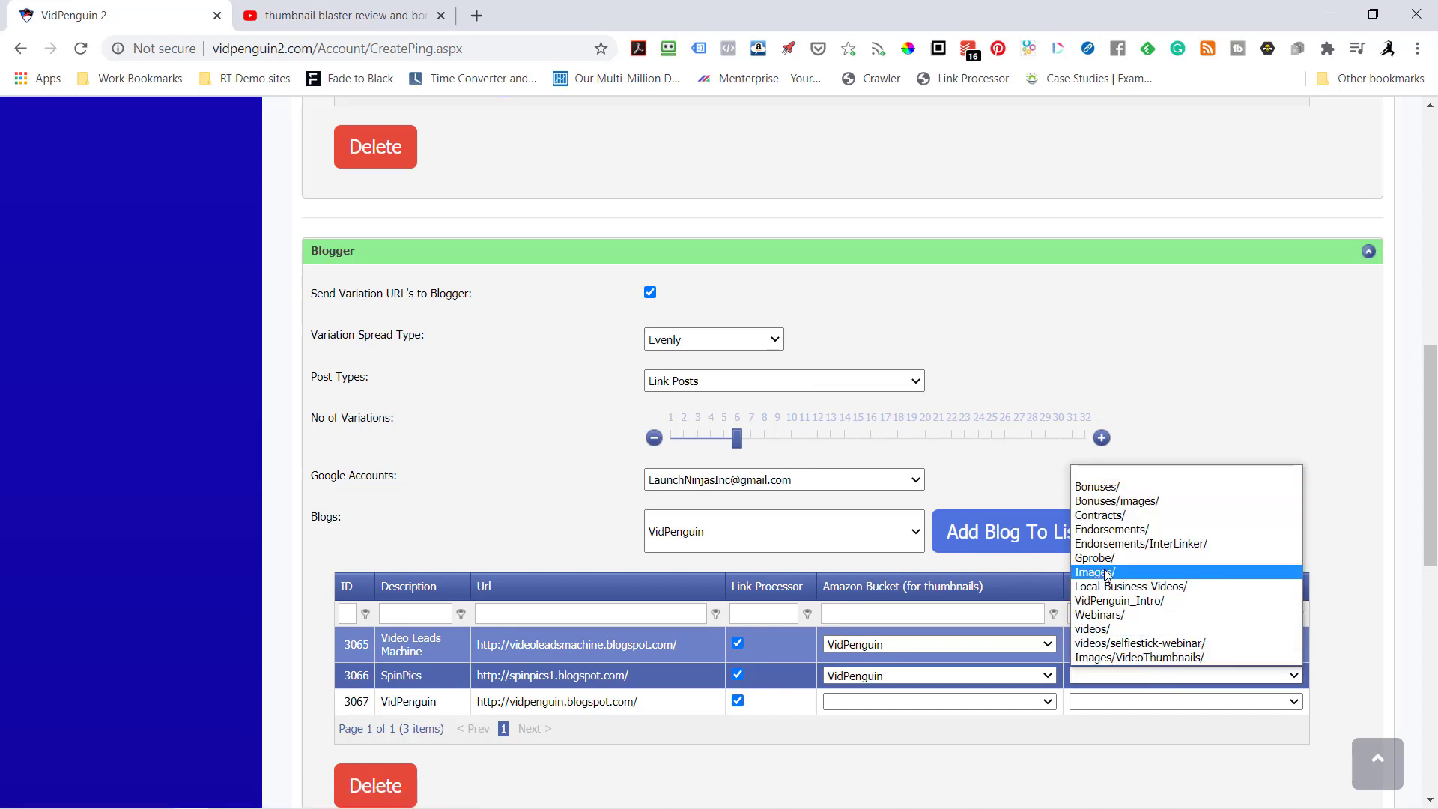
click(1106, 574)
click(1048, 700)
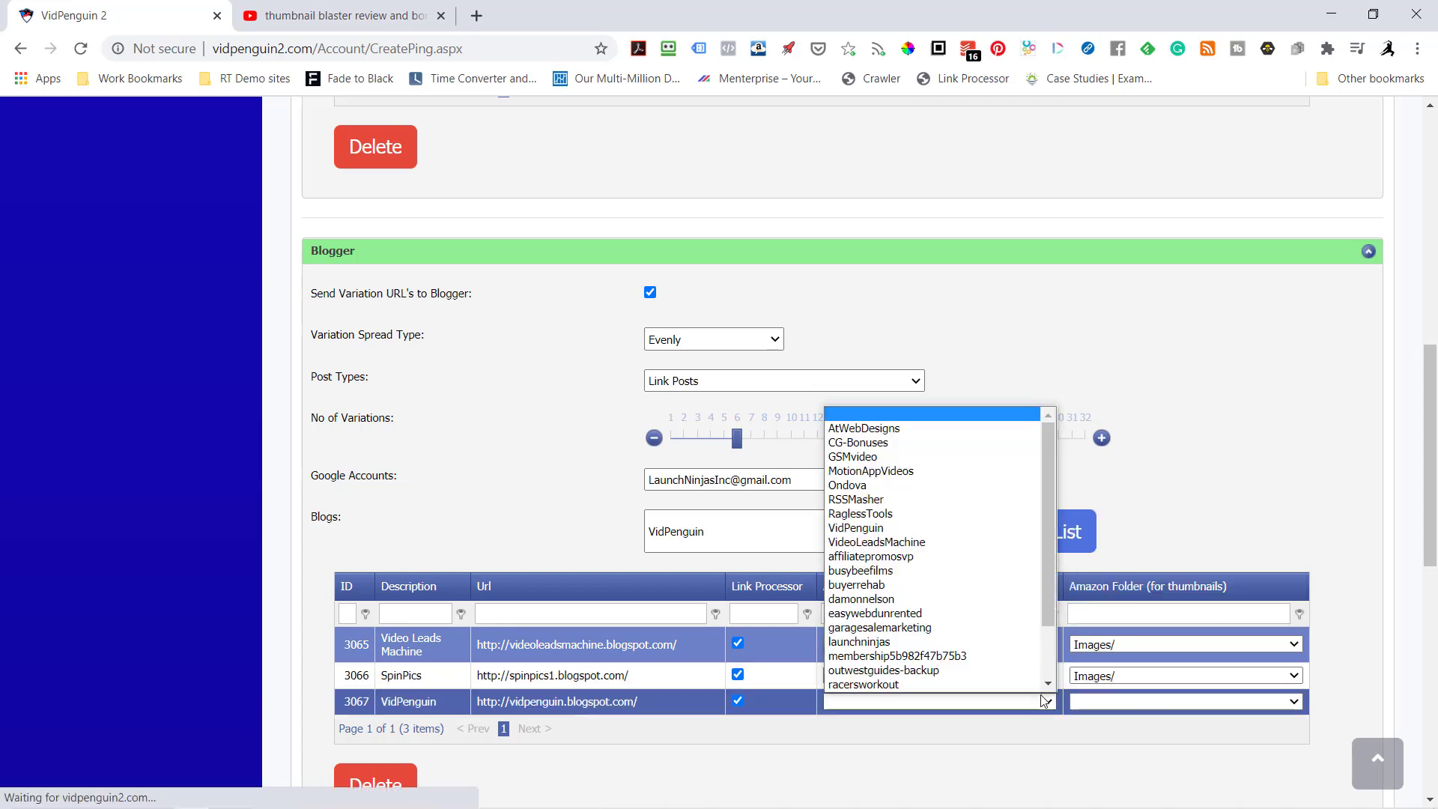
click(871, 499)
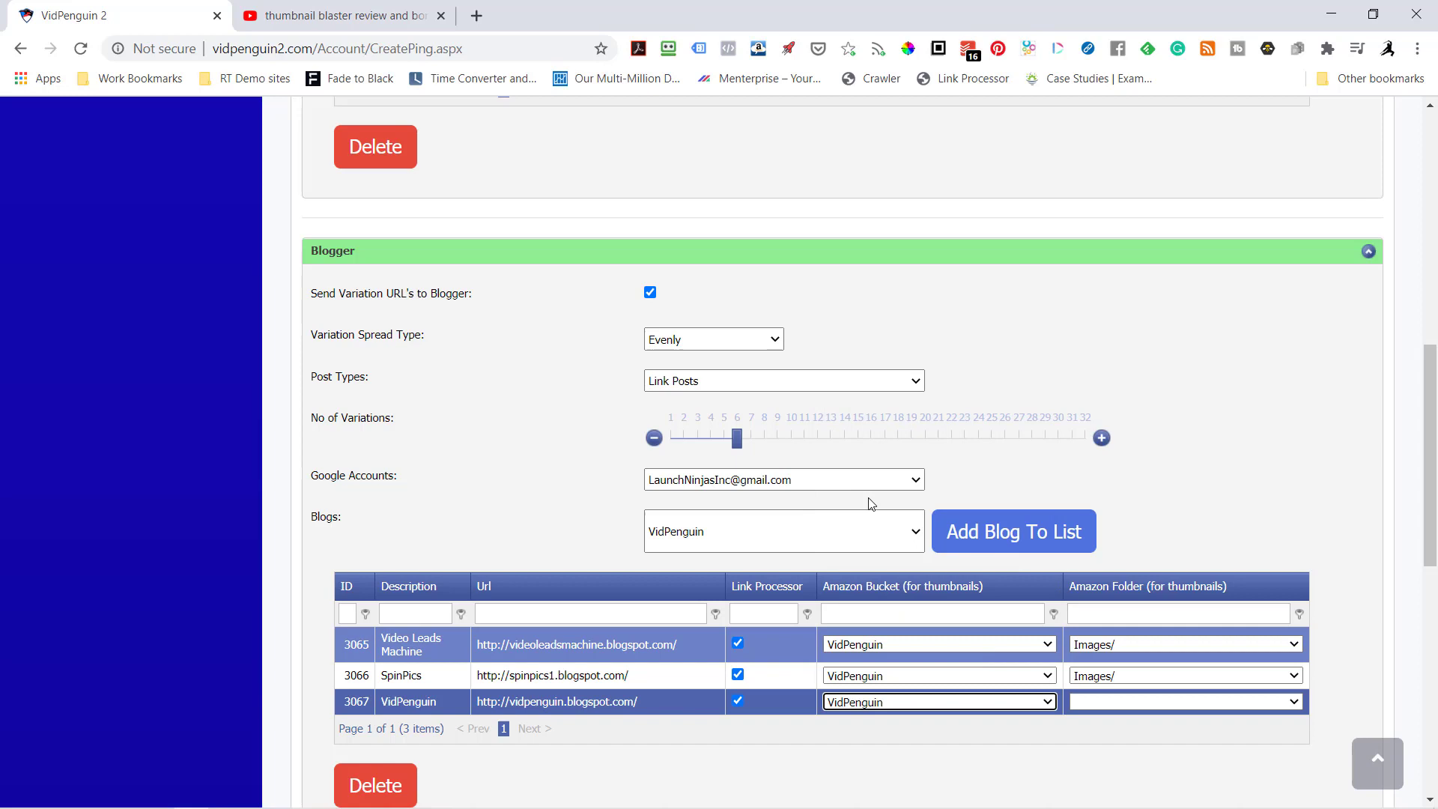
click(1185, 703)
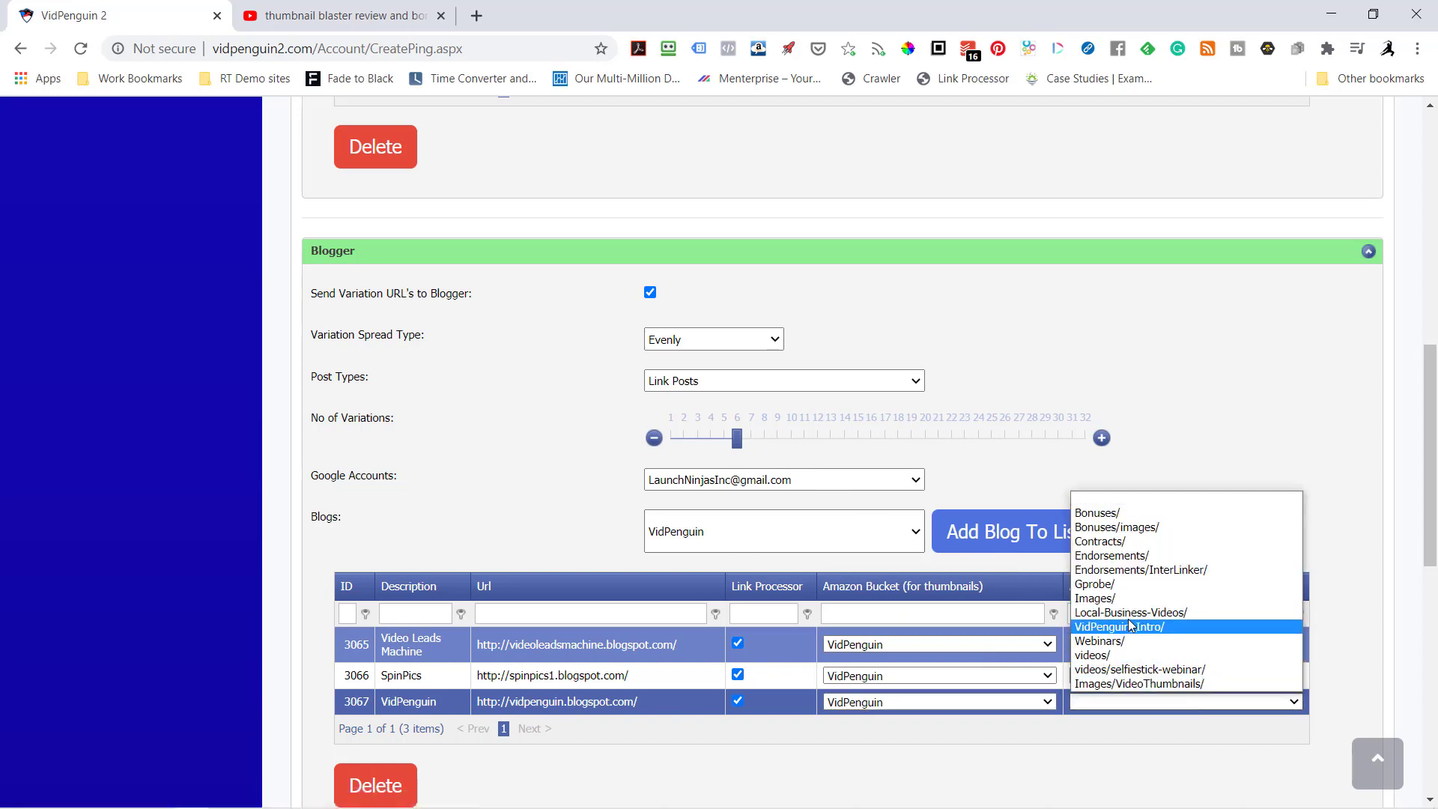
click(1106, 597)
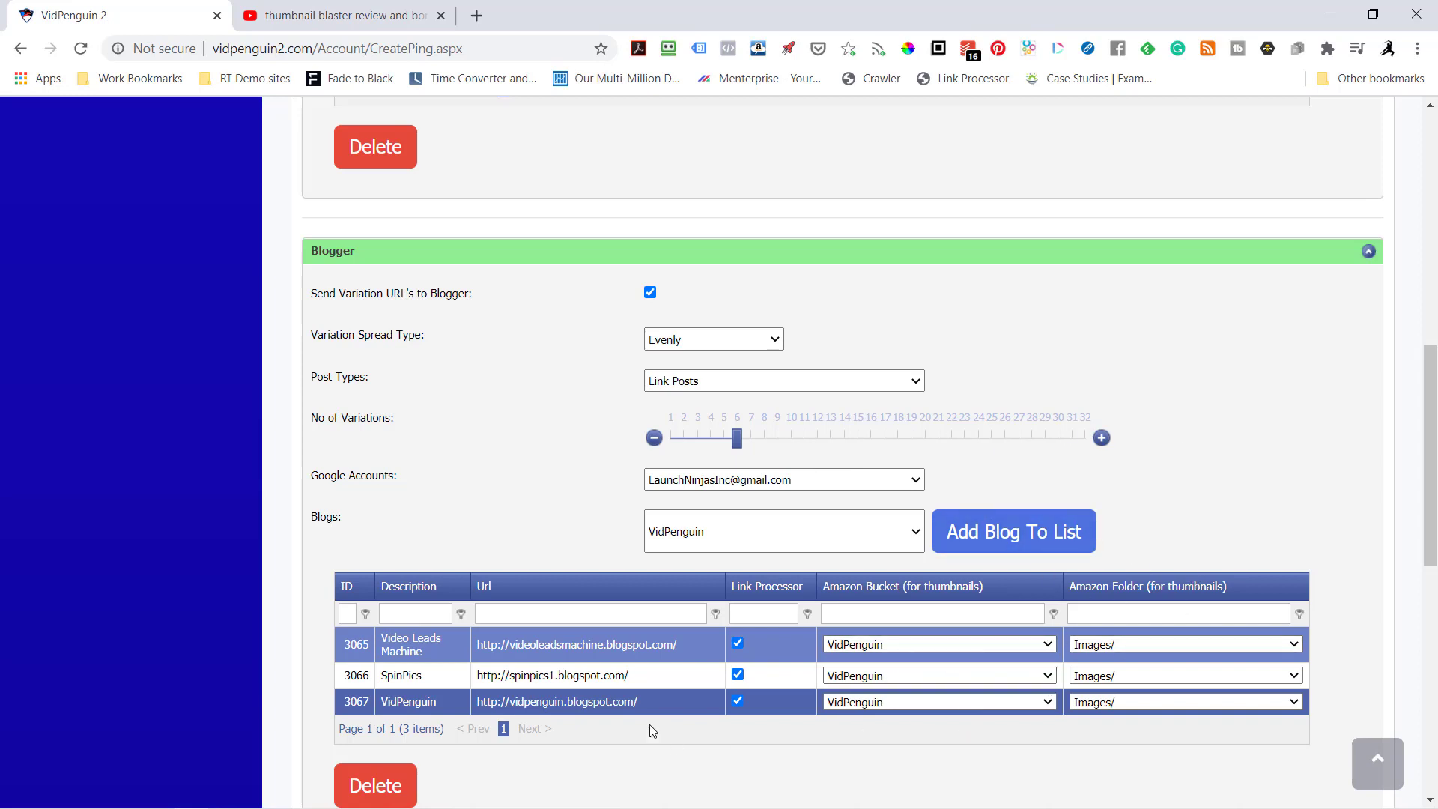
Step: Turn on sending variation URLs to Twitter
scroll(564, 744, down, 3)
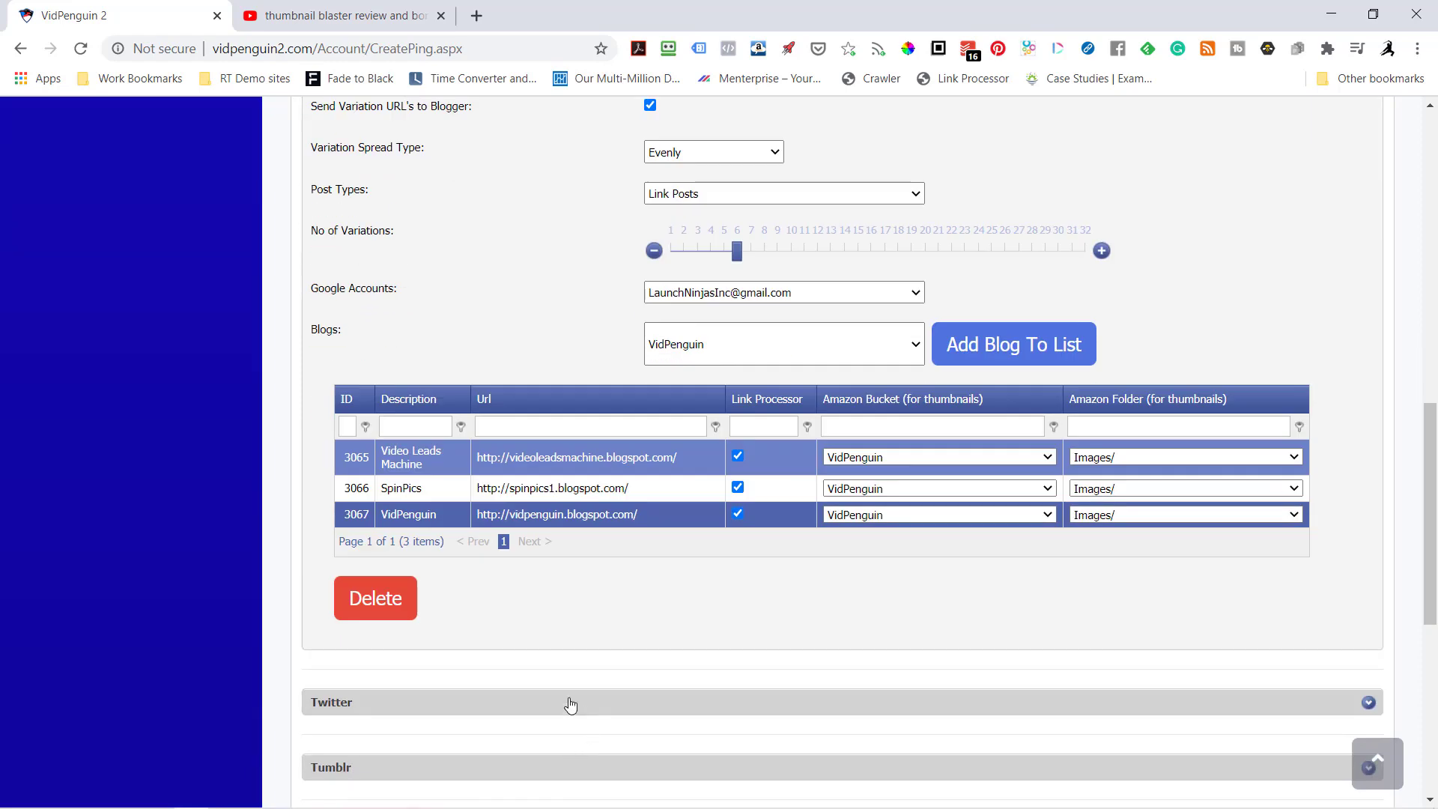
scroll(570, 703, down, 3)
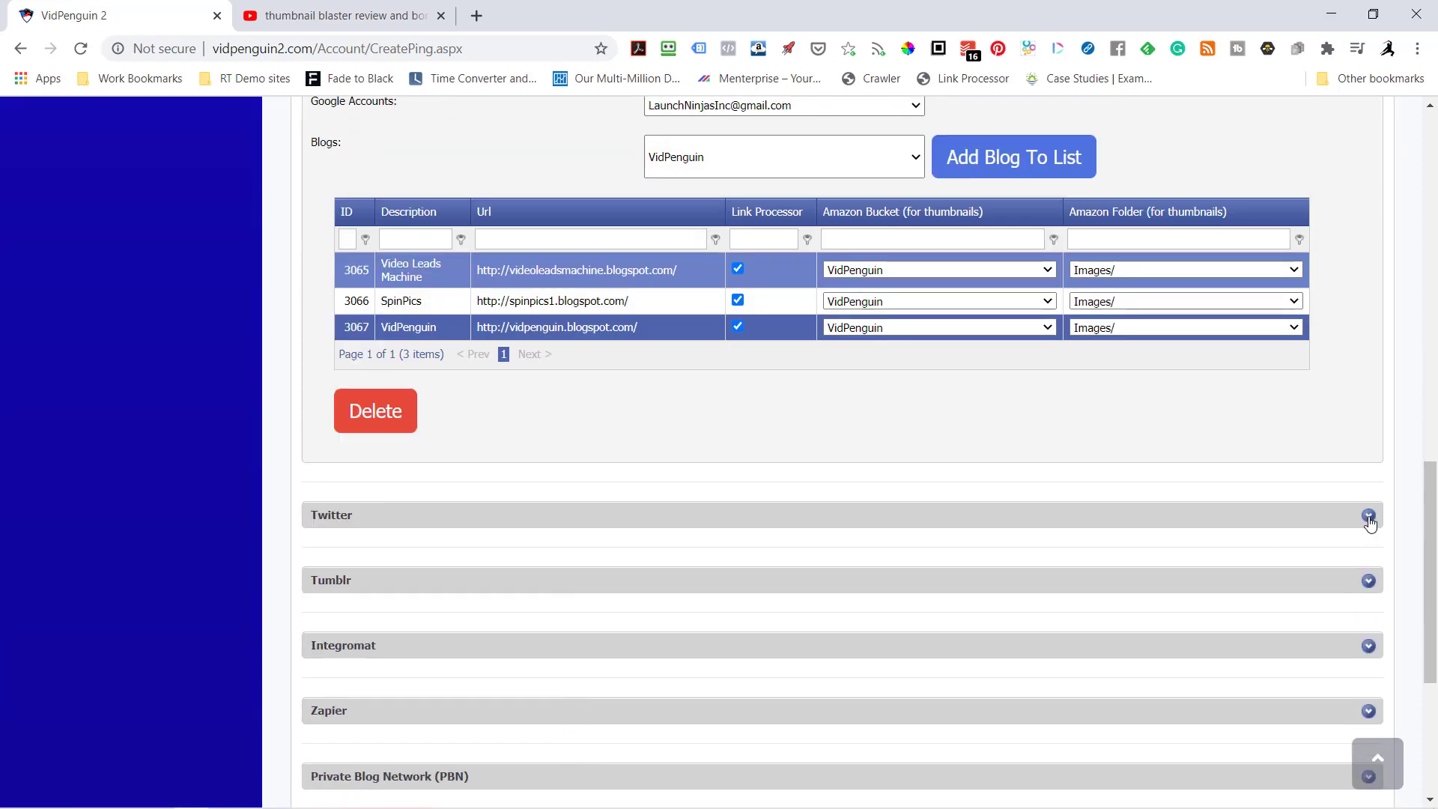
click(1368, 516)
click(649, 557)
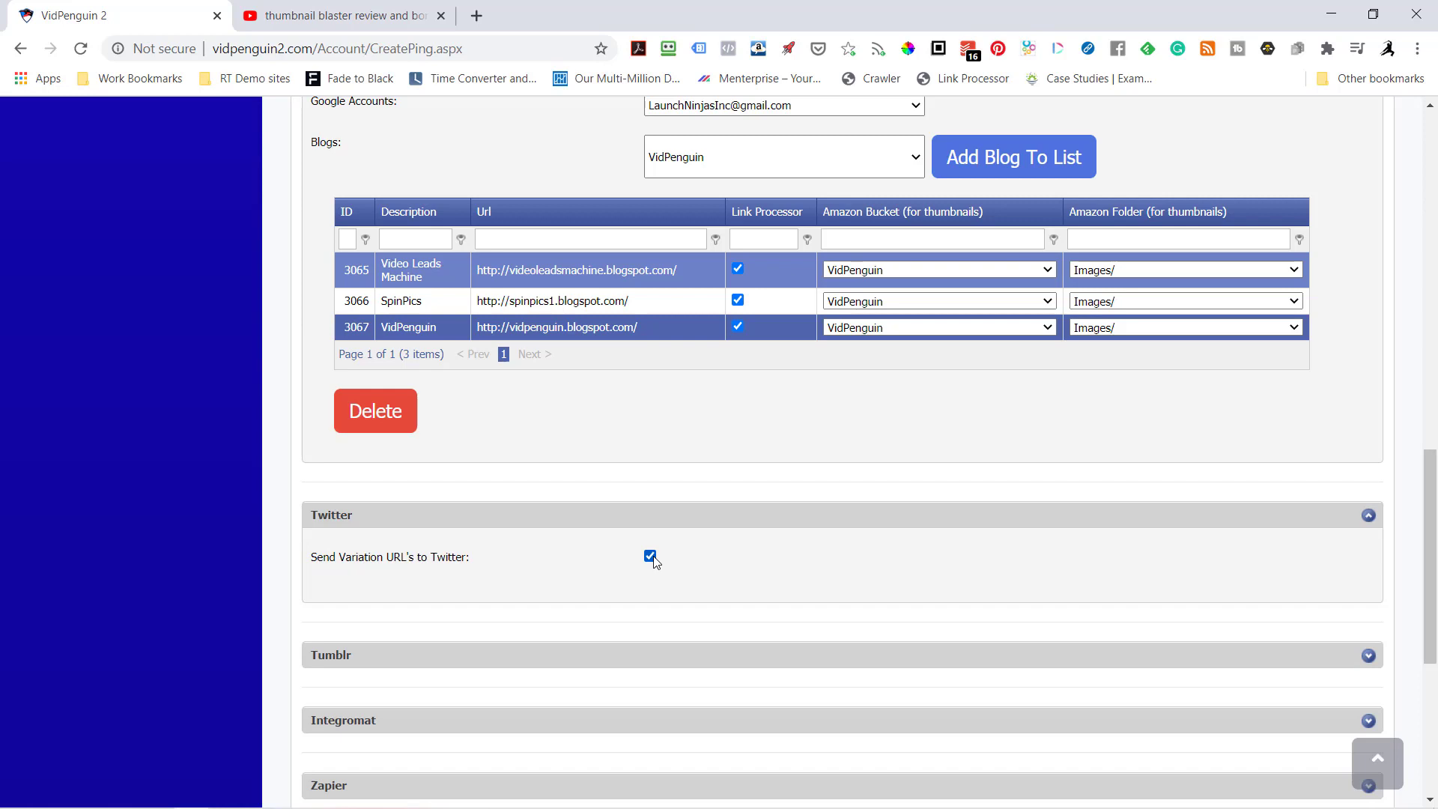
scroll(698, 581, down, 3)
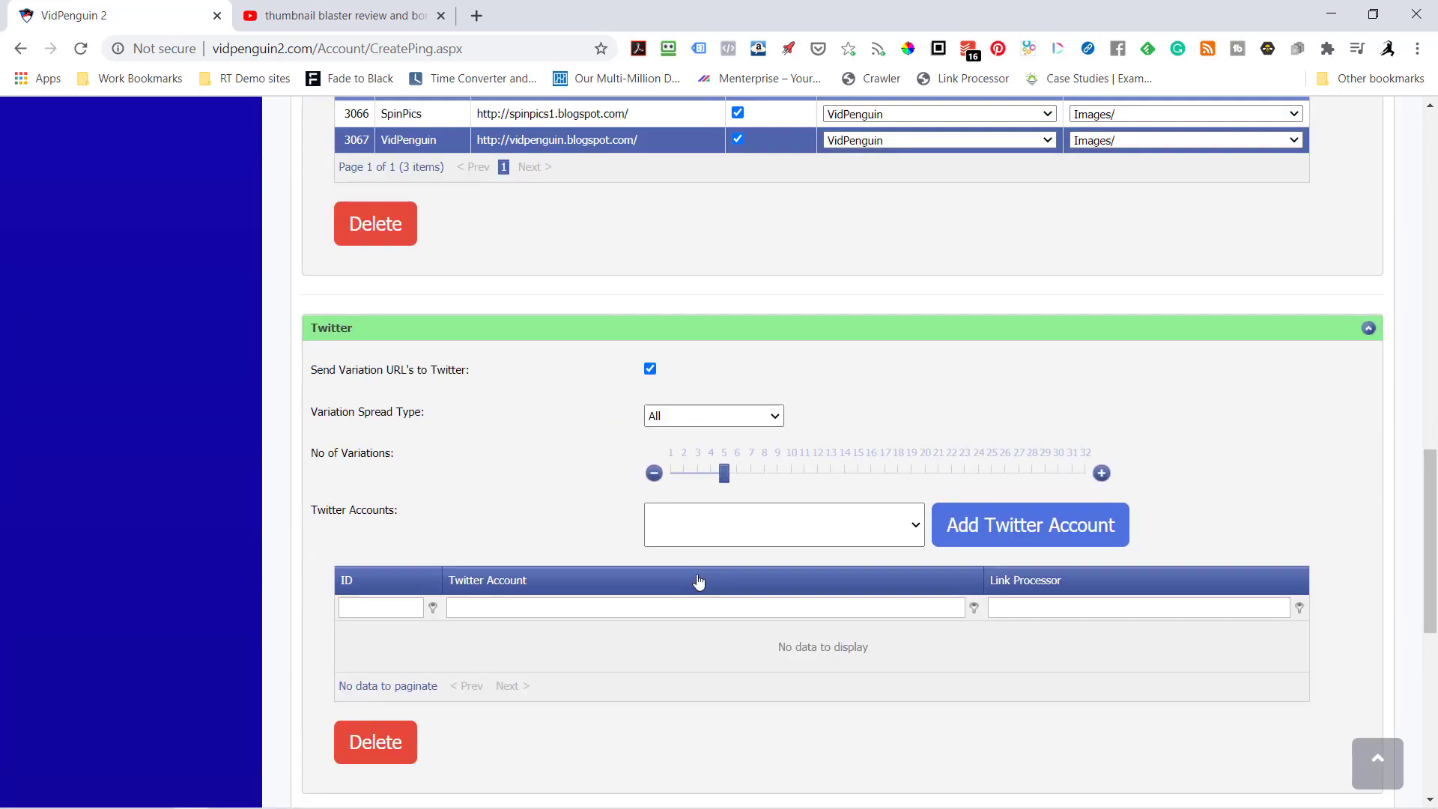
click(700, 476)
click(764, 485)
Step: Add four Twitter accounts to the Twitter list
click(847, 524)
click(716, 575)
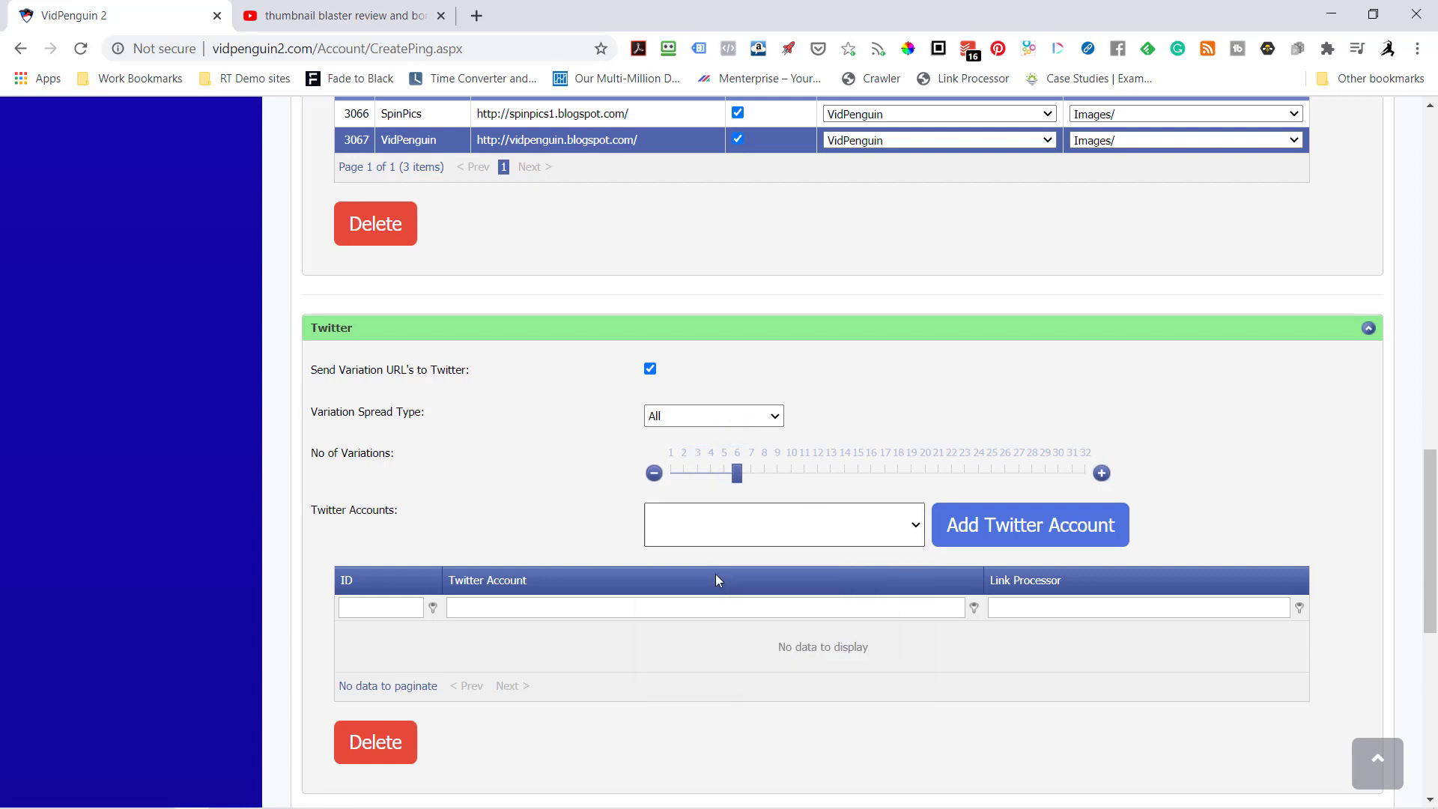
click(952, 549)
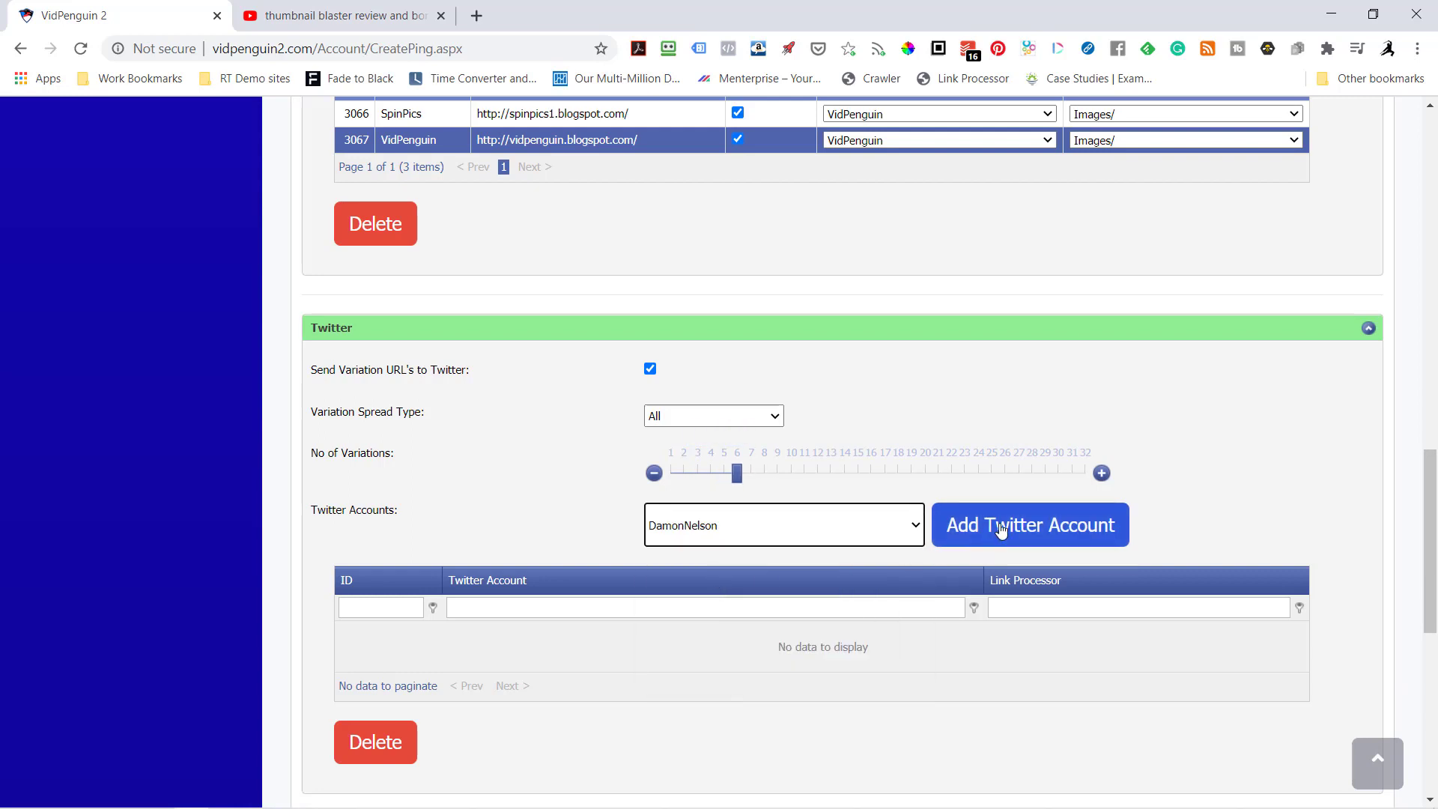
click(887, 528)
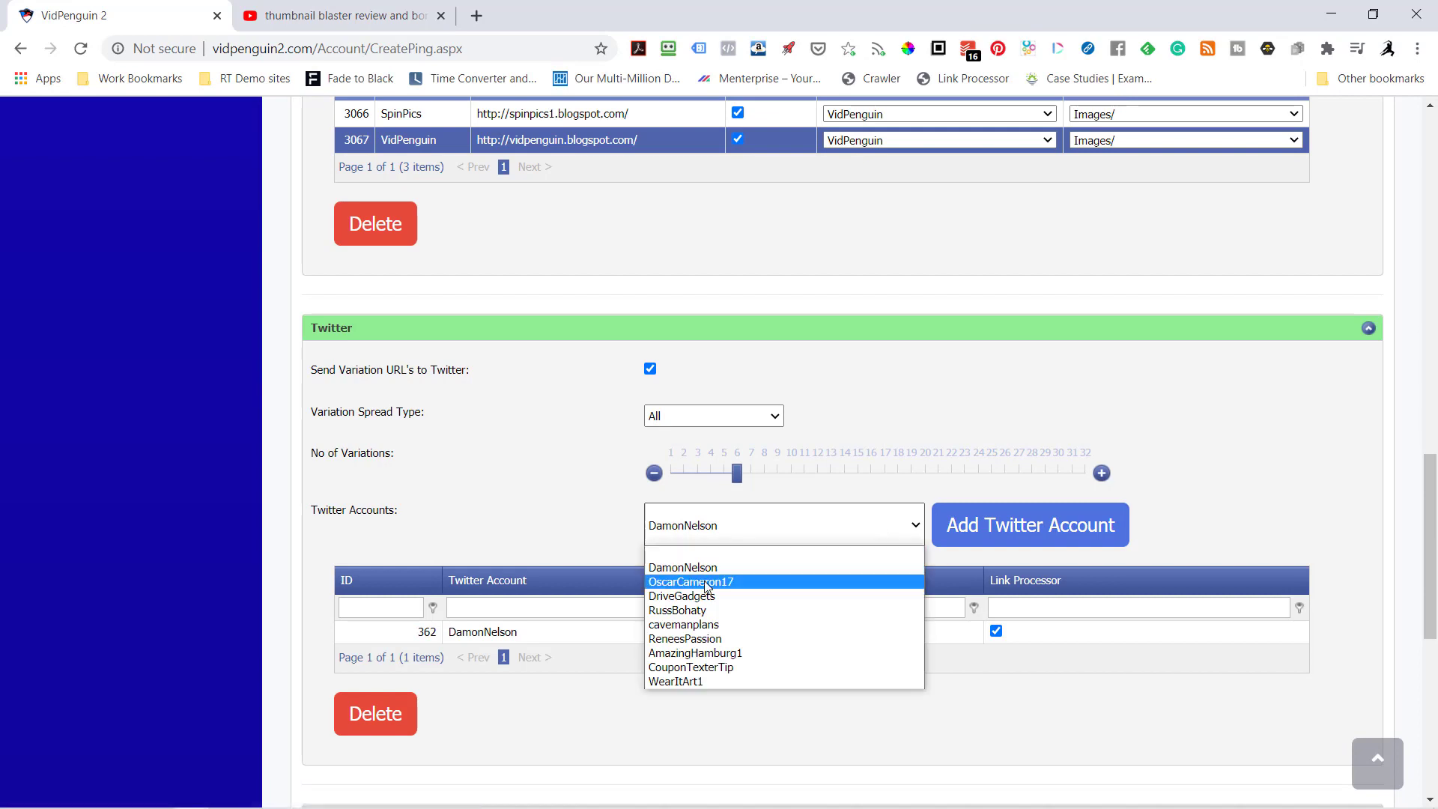
click(798, 582)
click(960, 535)
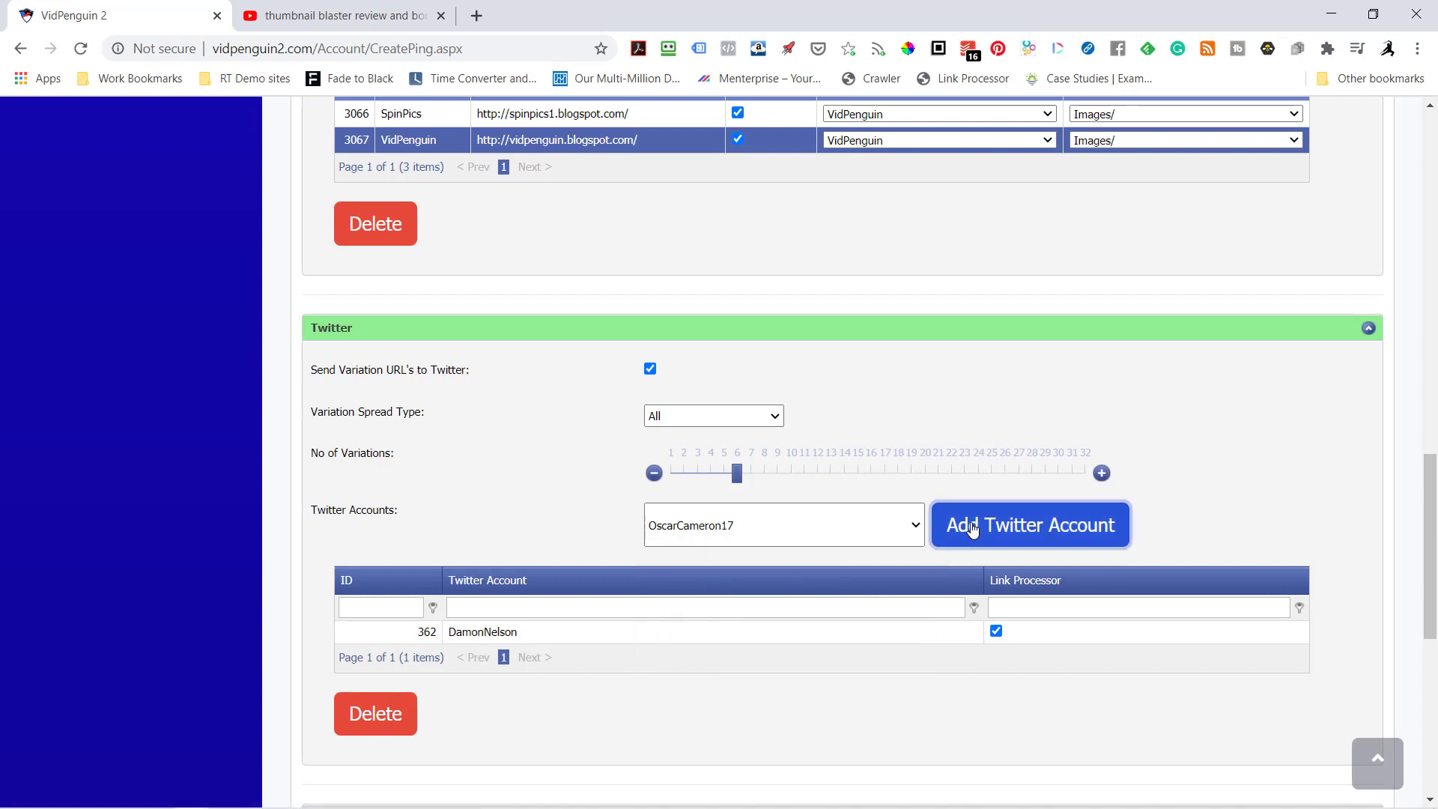
click(891, 530)
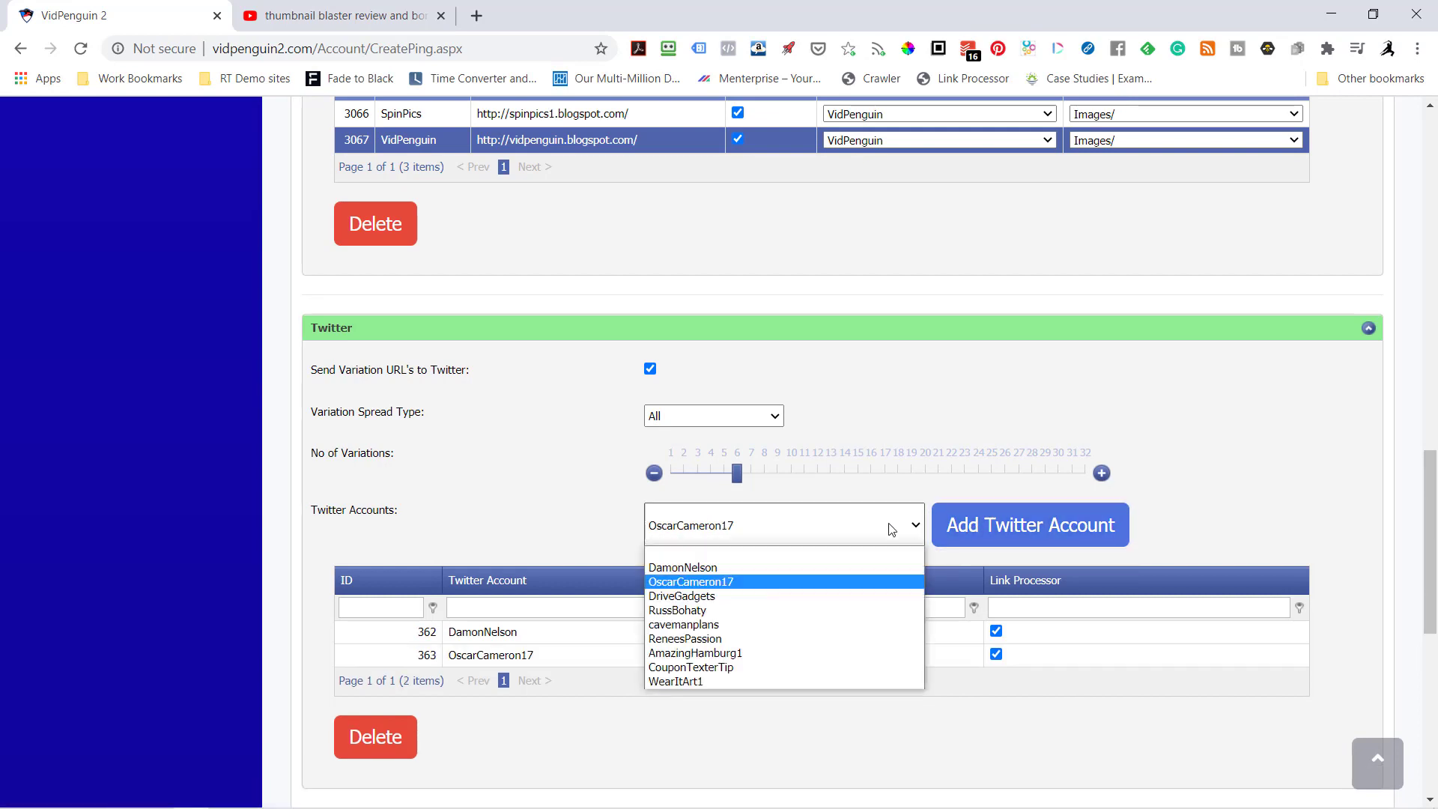
click(694, 595)
click(1003, 530)
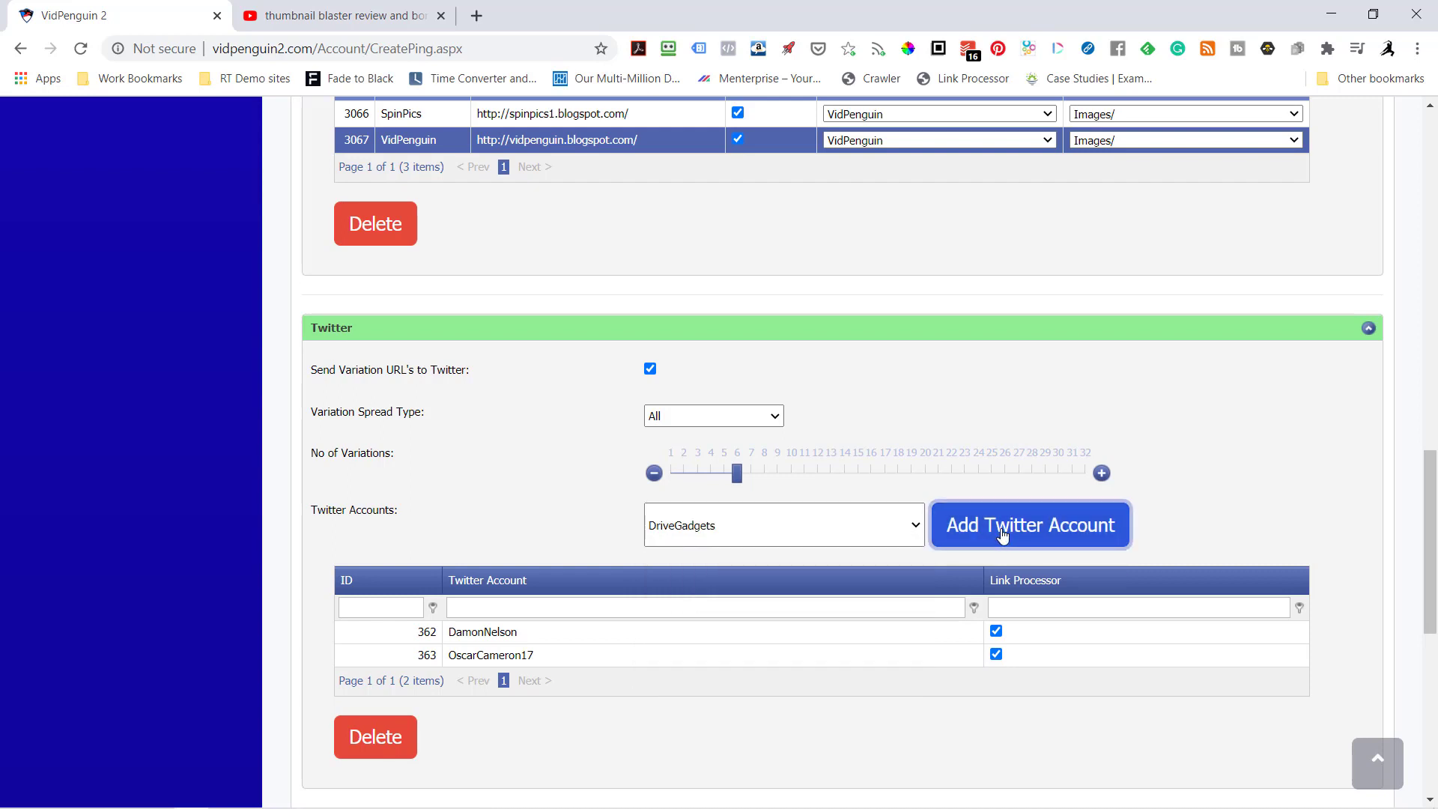
click(891, 531)
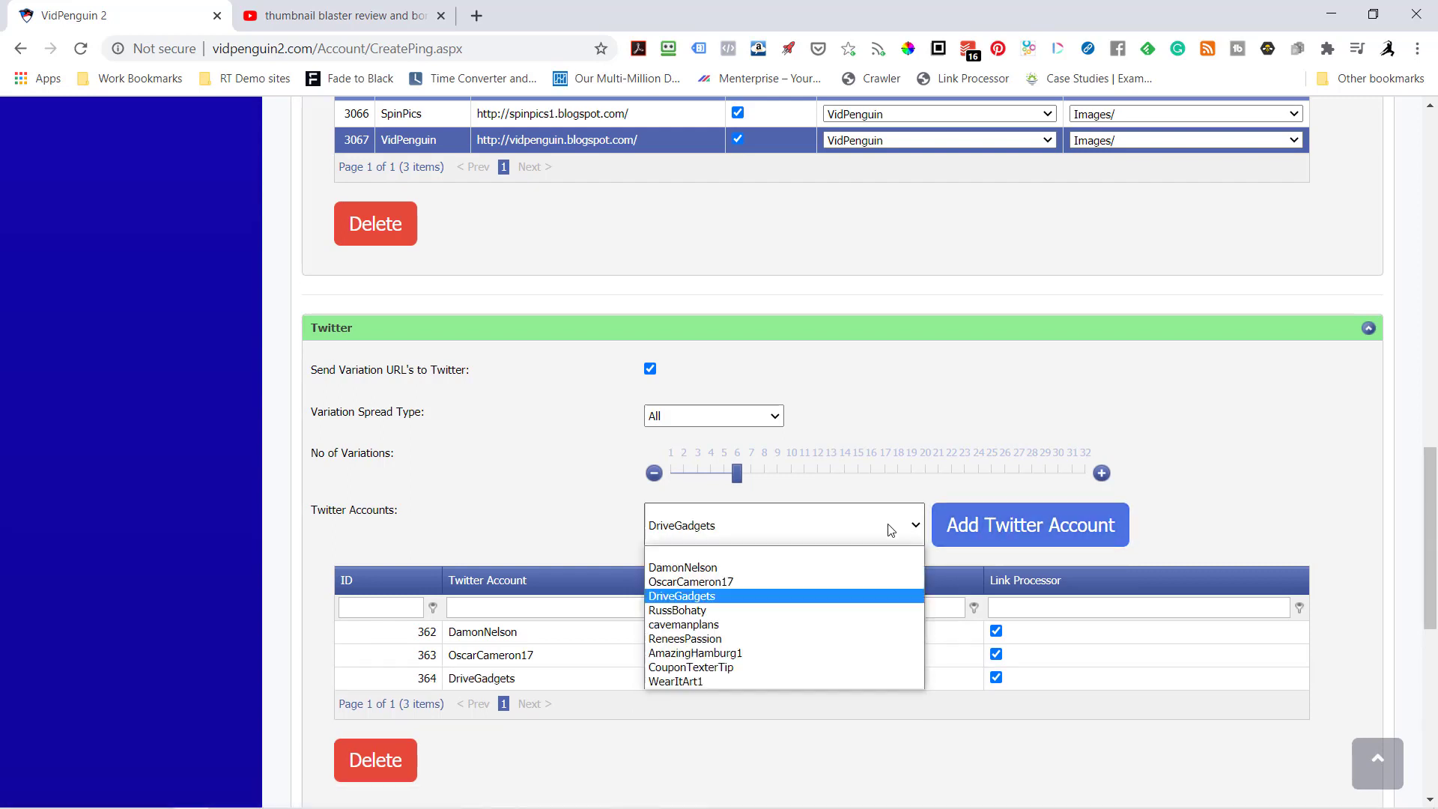
click(681, 626)
click(1033, 531)
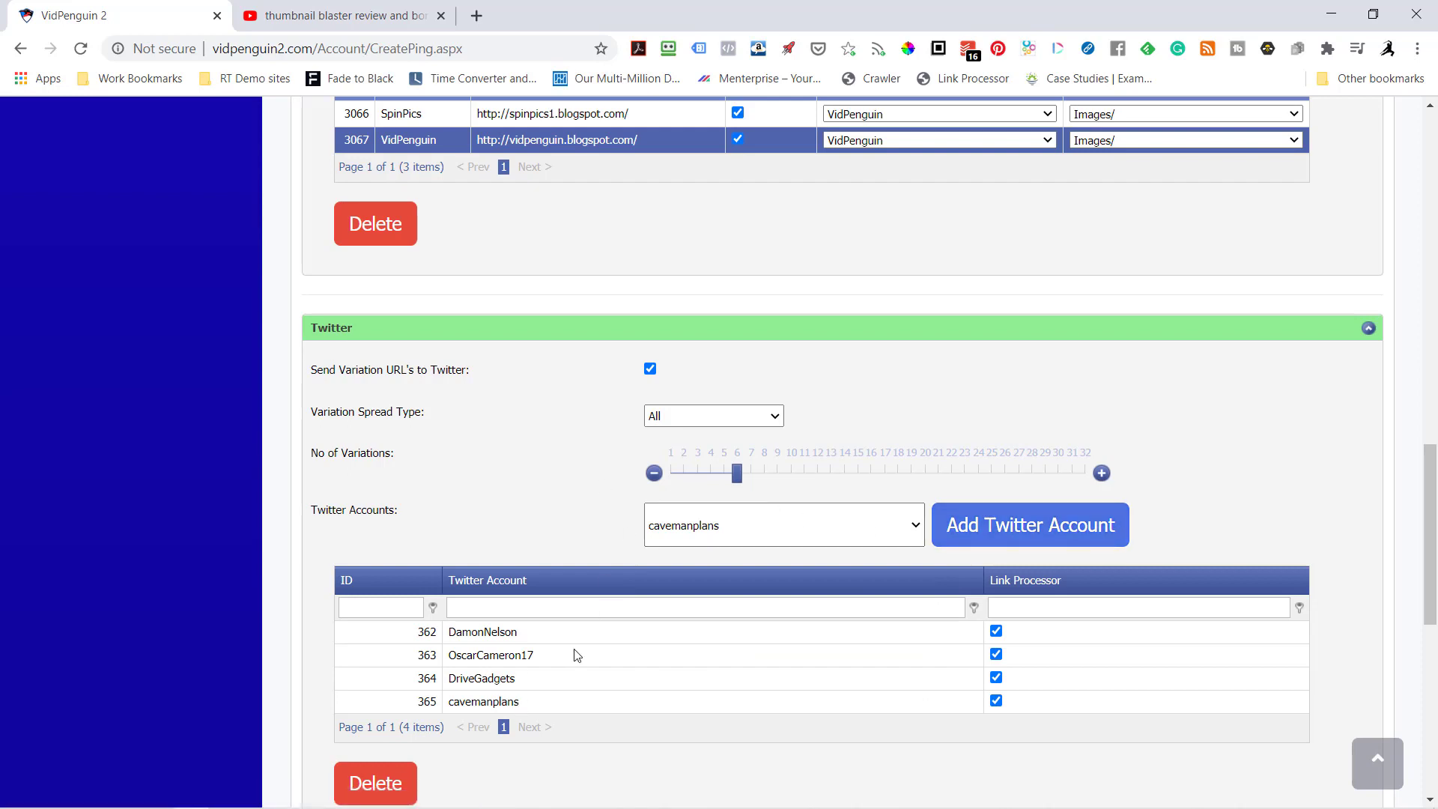
Step: Set the Twitter variations to 12, spread evenly
click(766, 473)
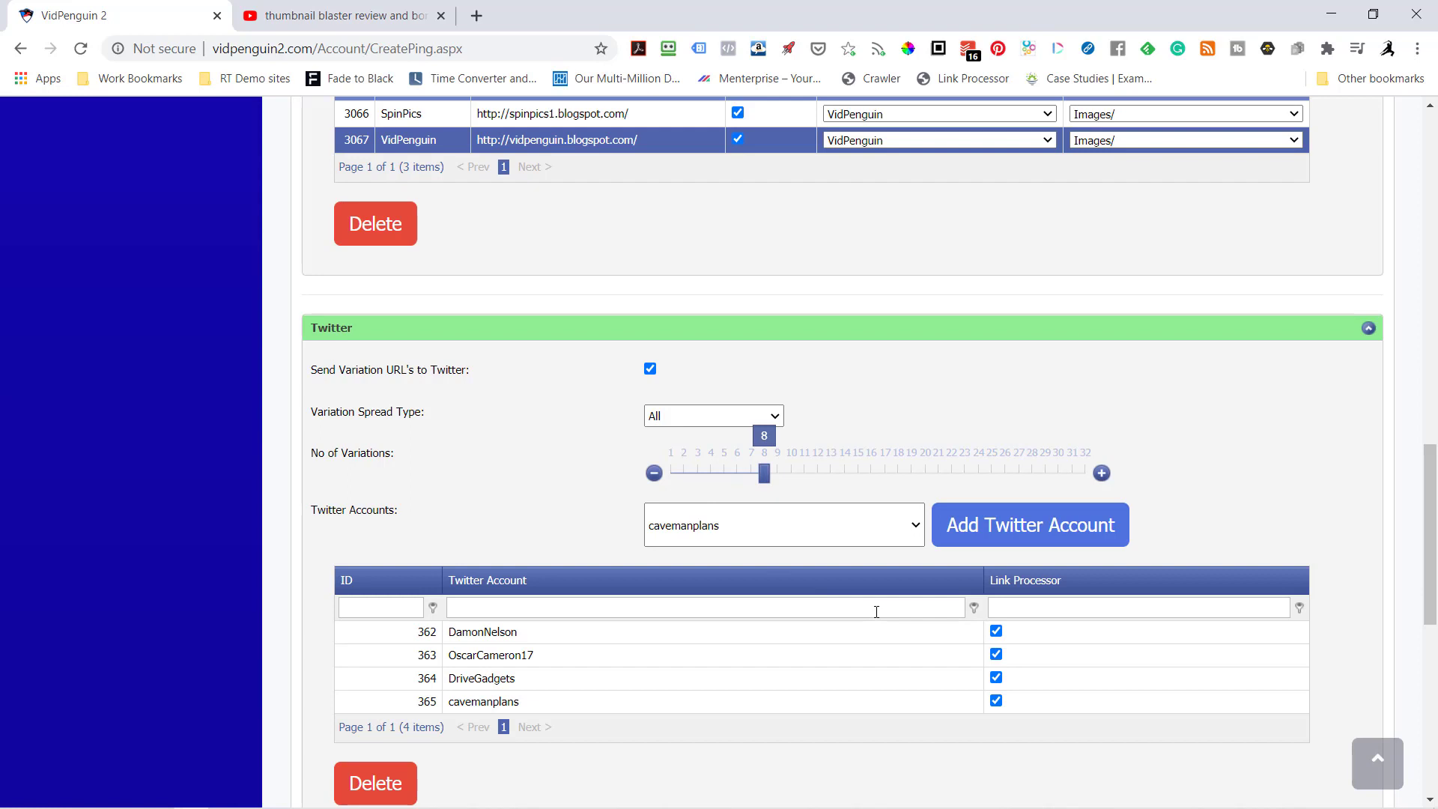
click(814, 473)
click(739, 414)
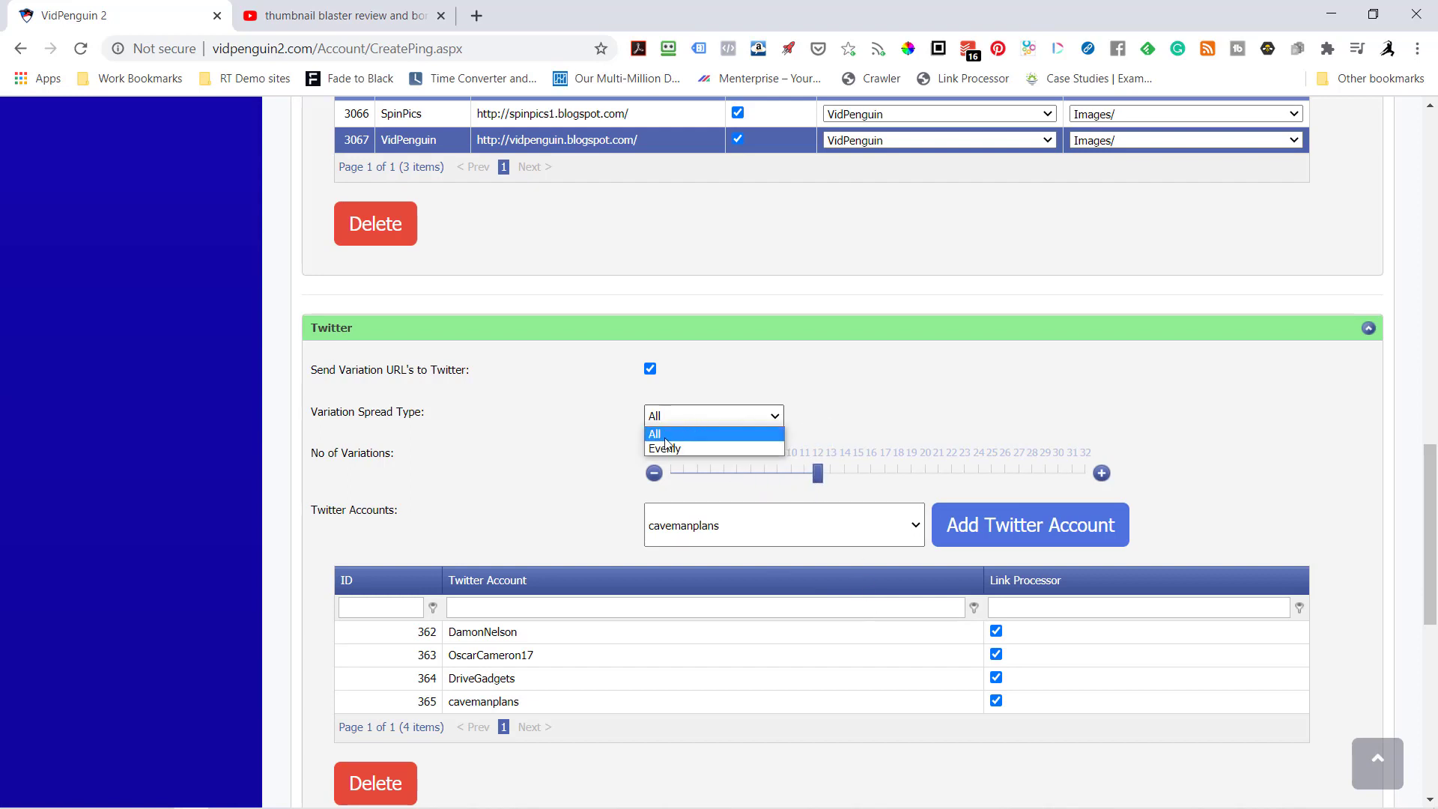
click(711, 442)
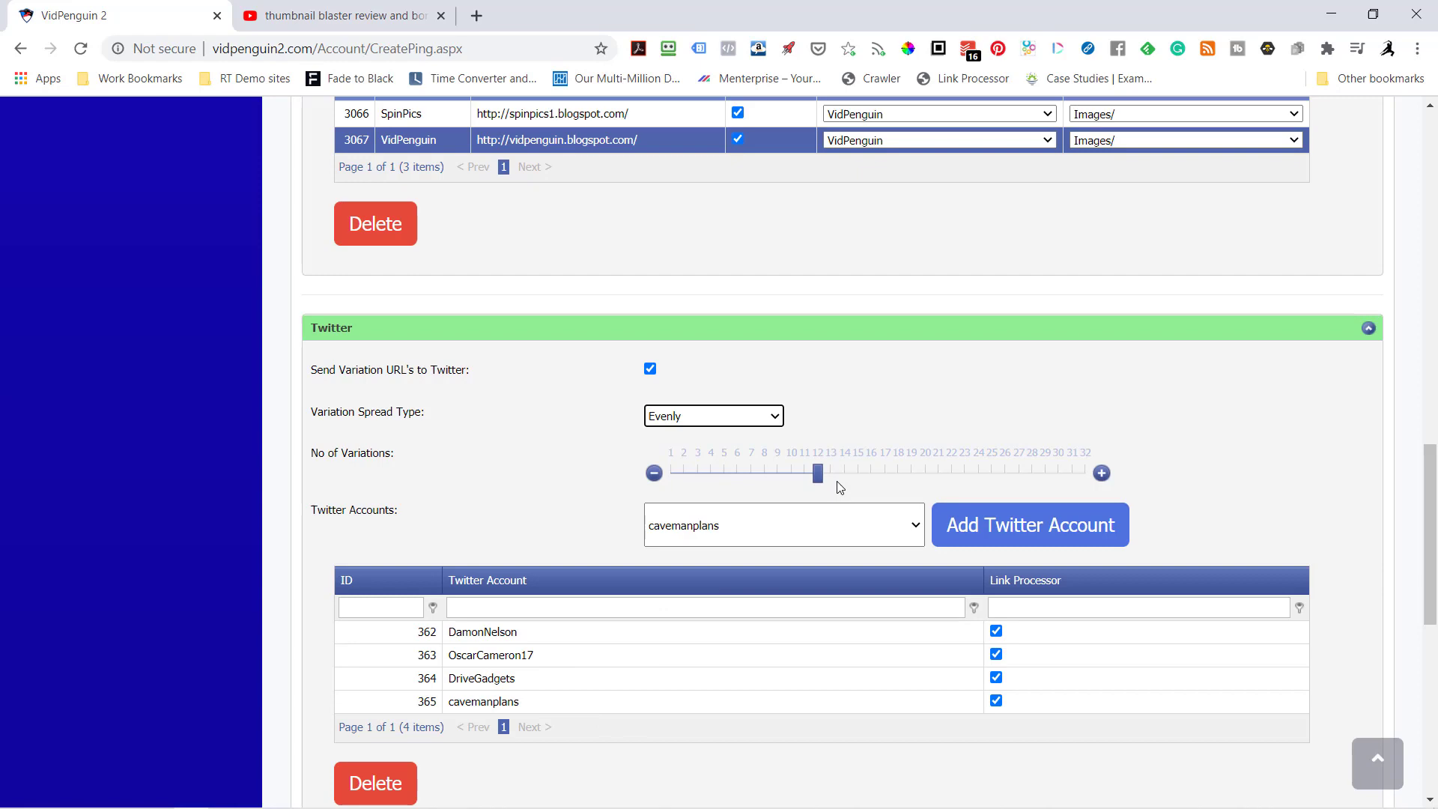
scroll(724, 676, down, 5)
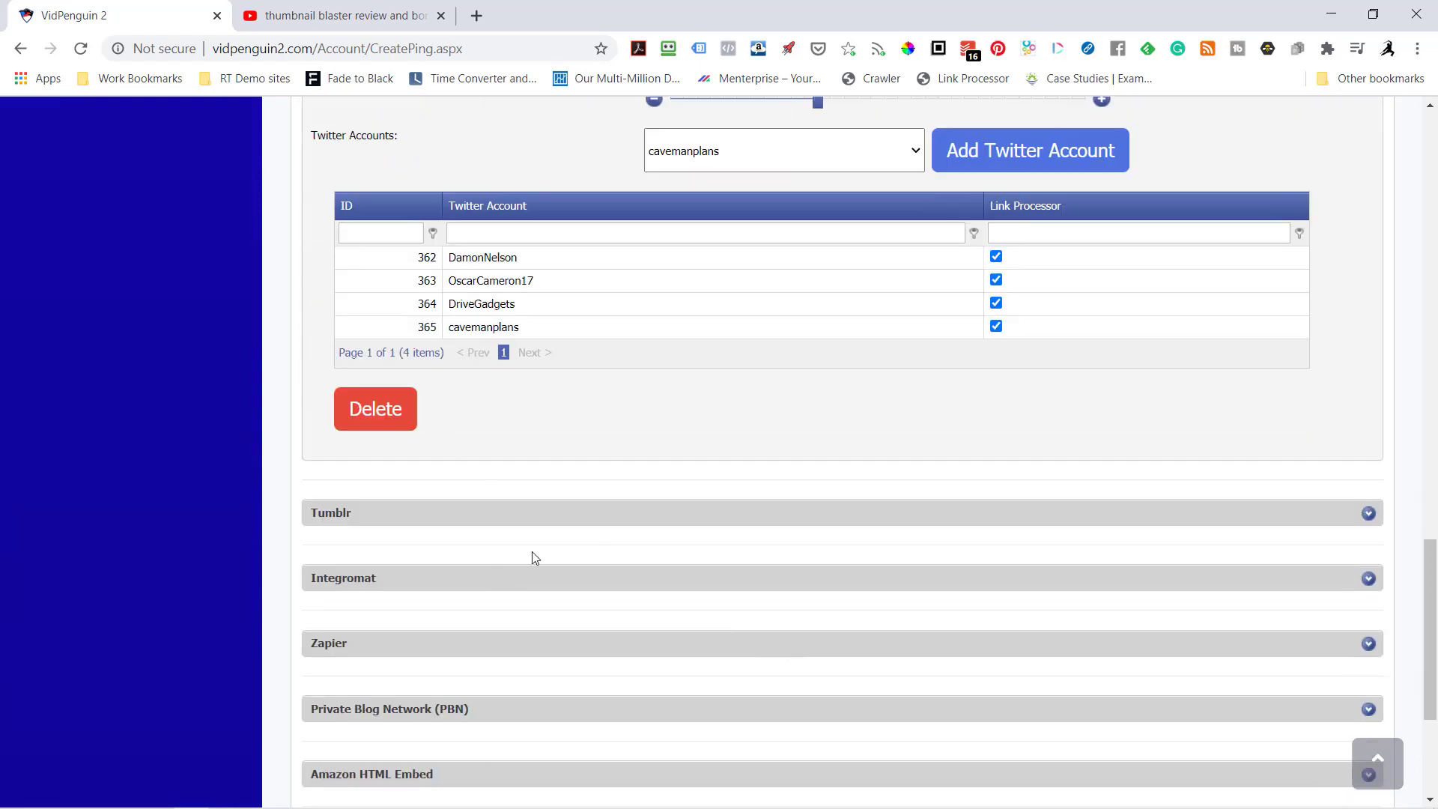
Step: Set the Tumblr post type to Video Embed Post (With Backlink)
click(700, 523)
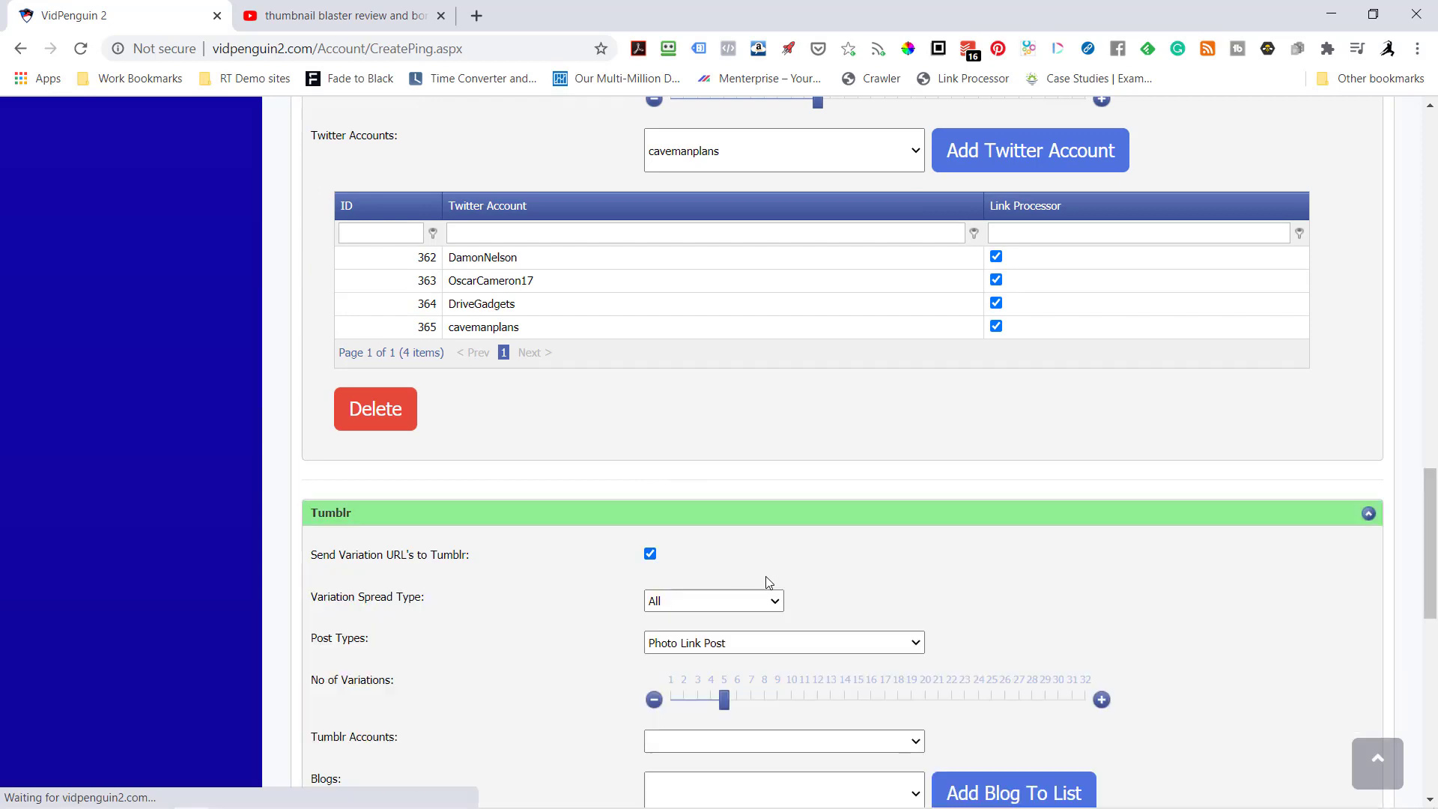
scroll(823, 580, down, 3)
click(730, 456)
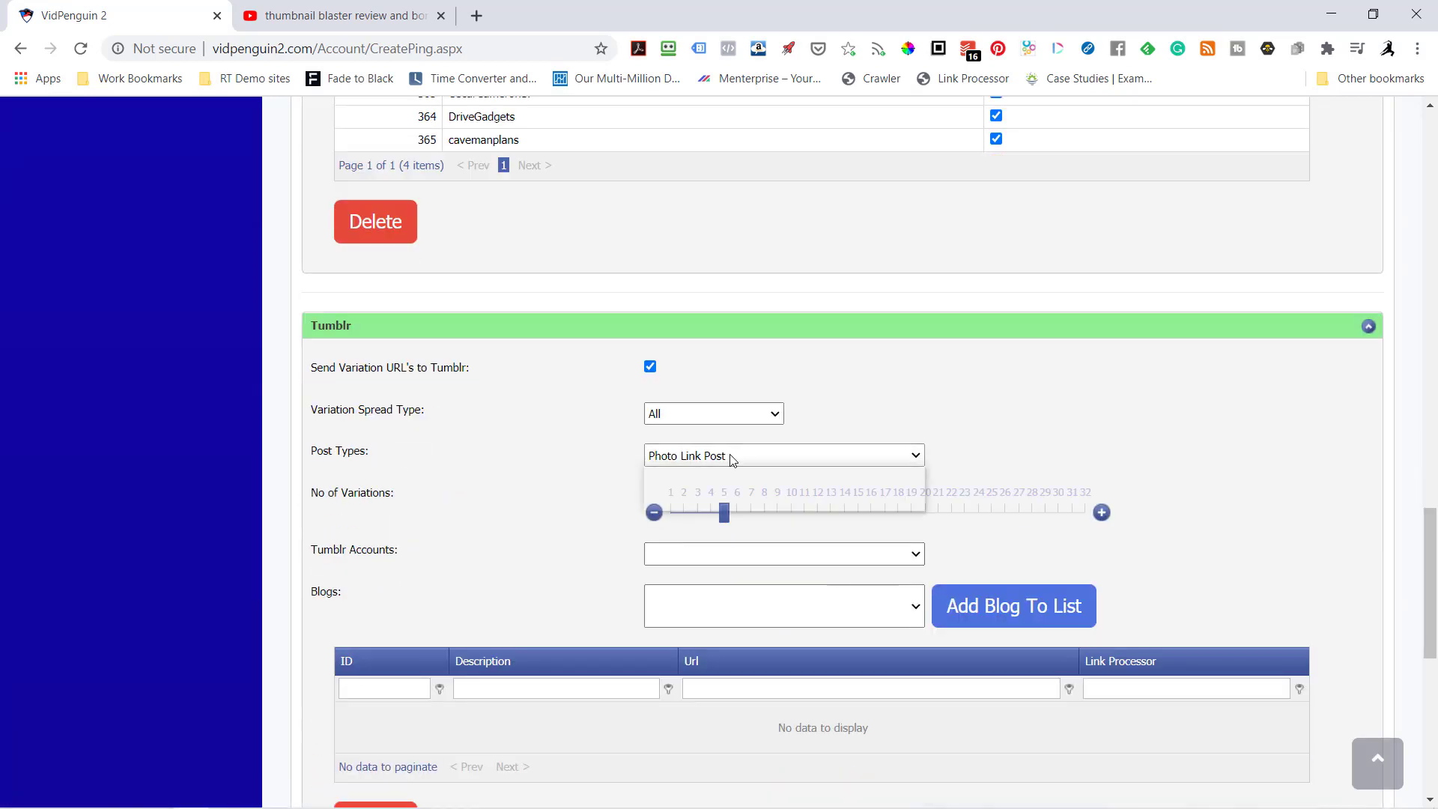
click(741, 490)
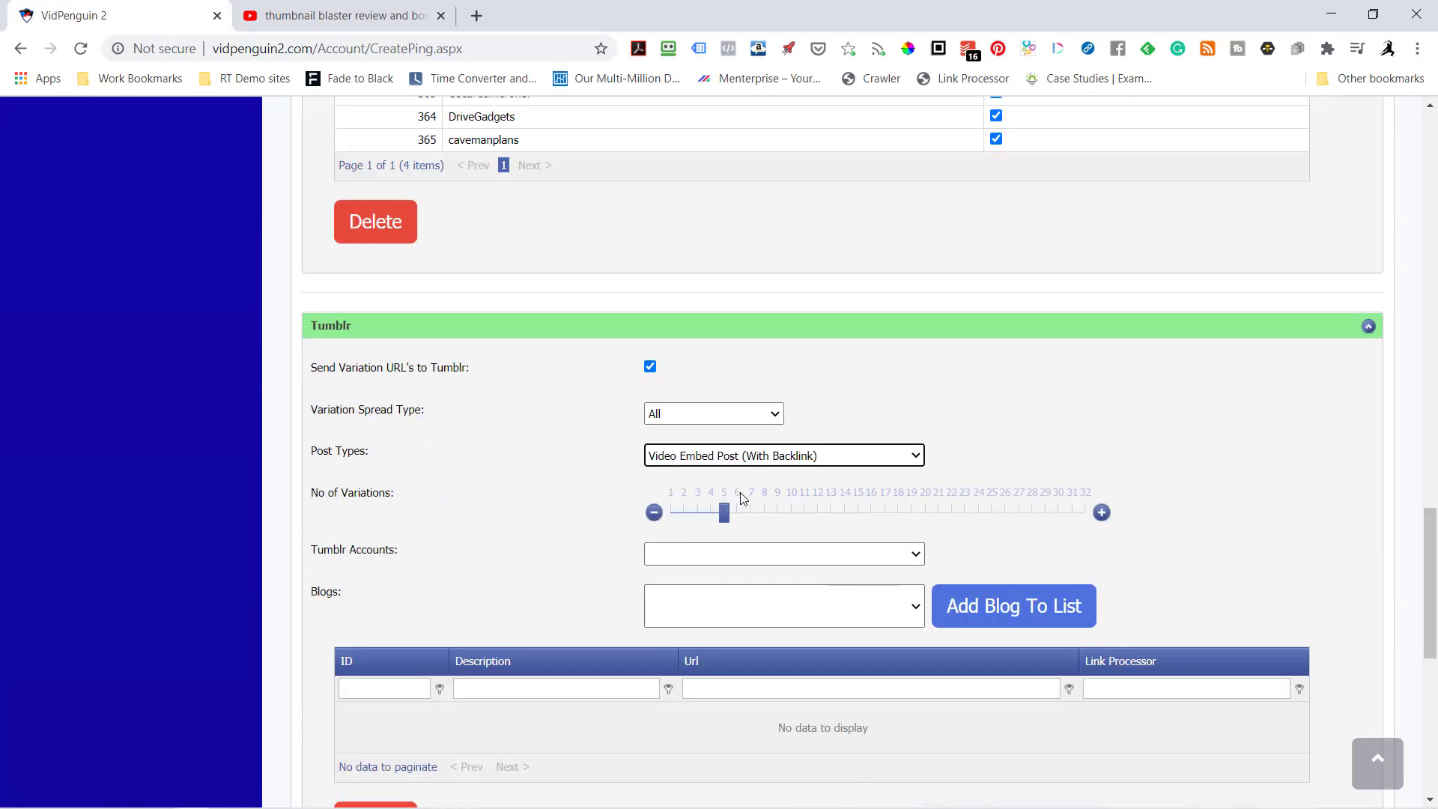
Step: Add a blog from each of the first and second Tumblr accounts to the list
click(722, 556)
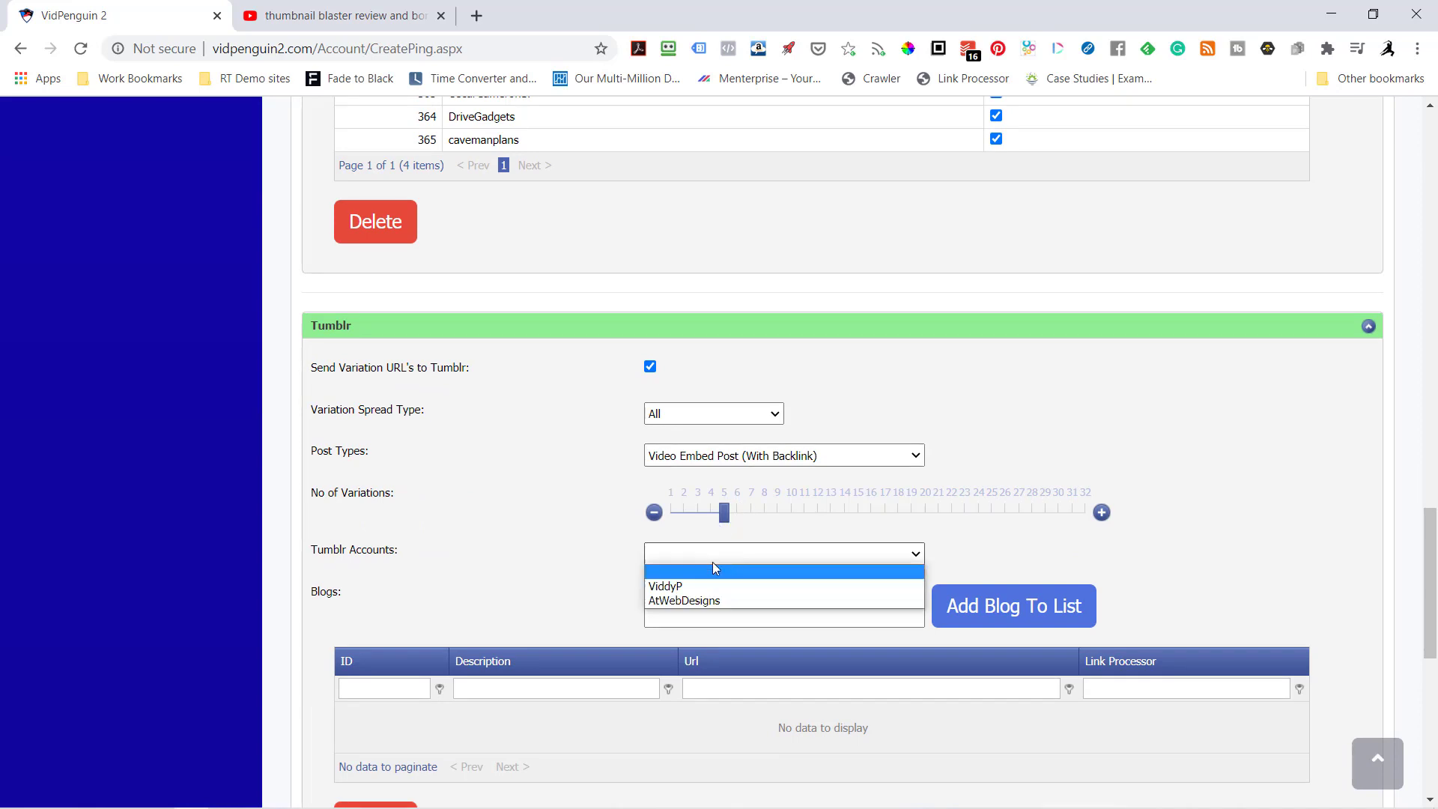
click(682, 589)
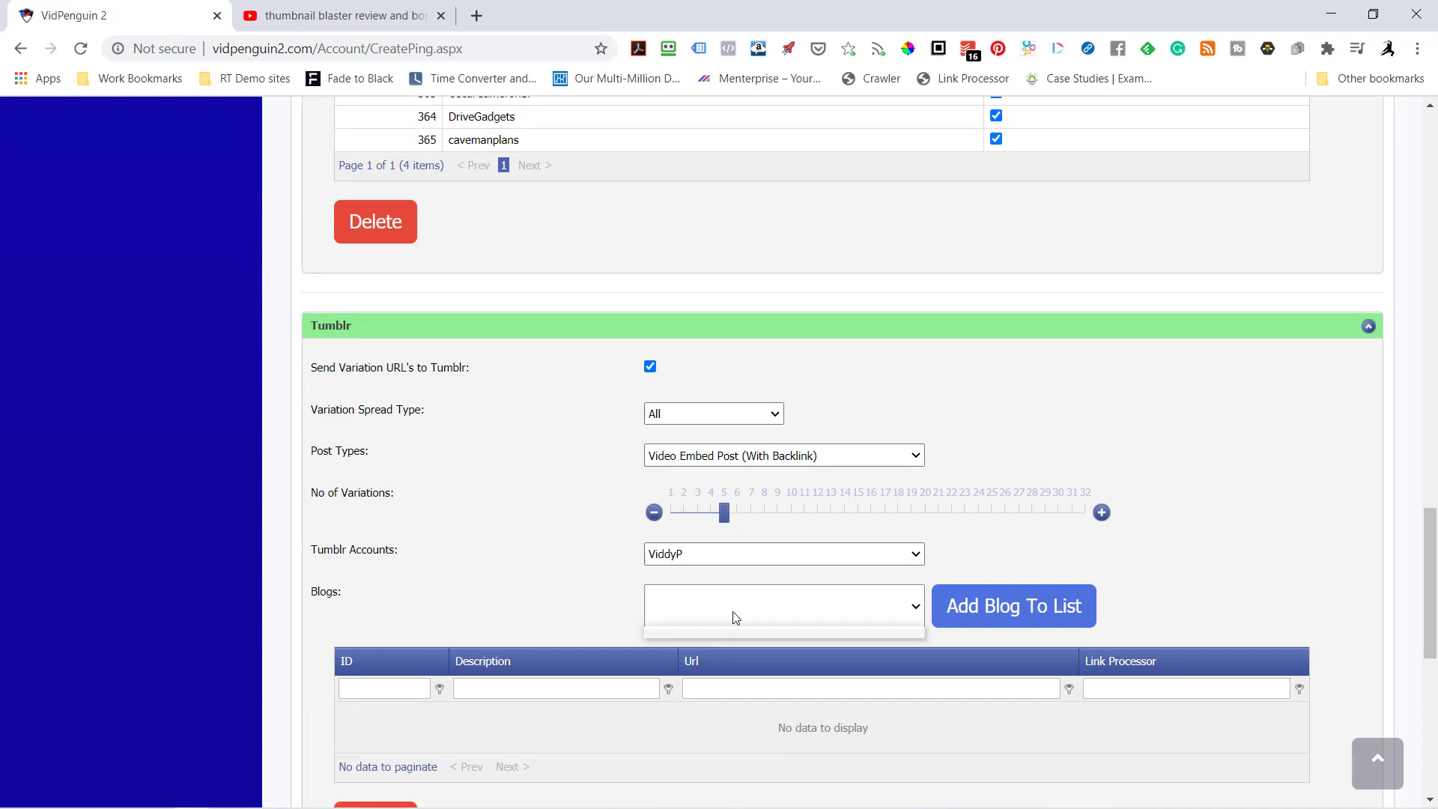
click(696, 608)
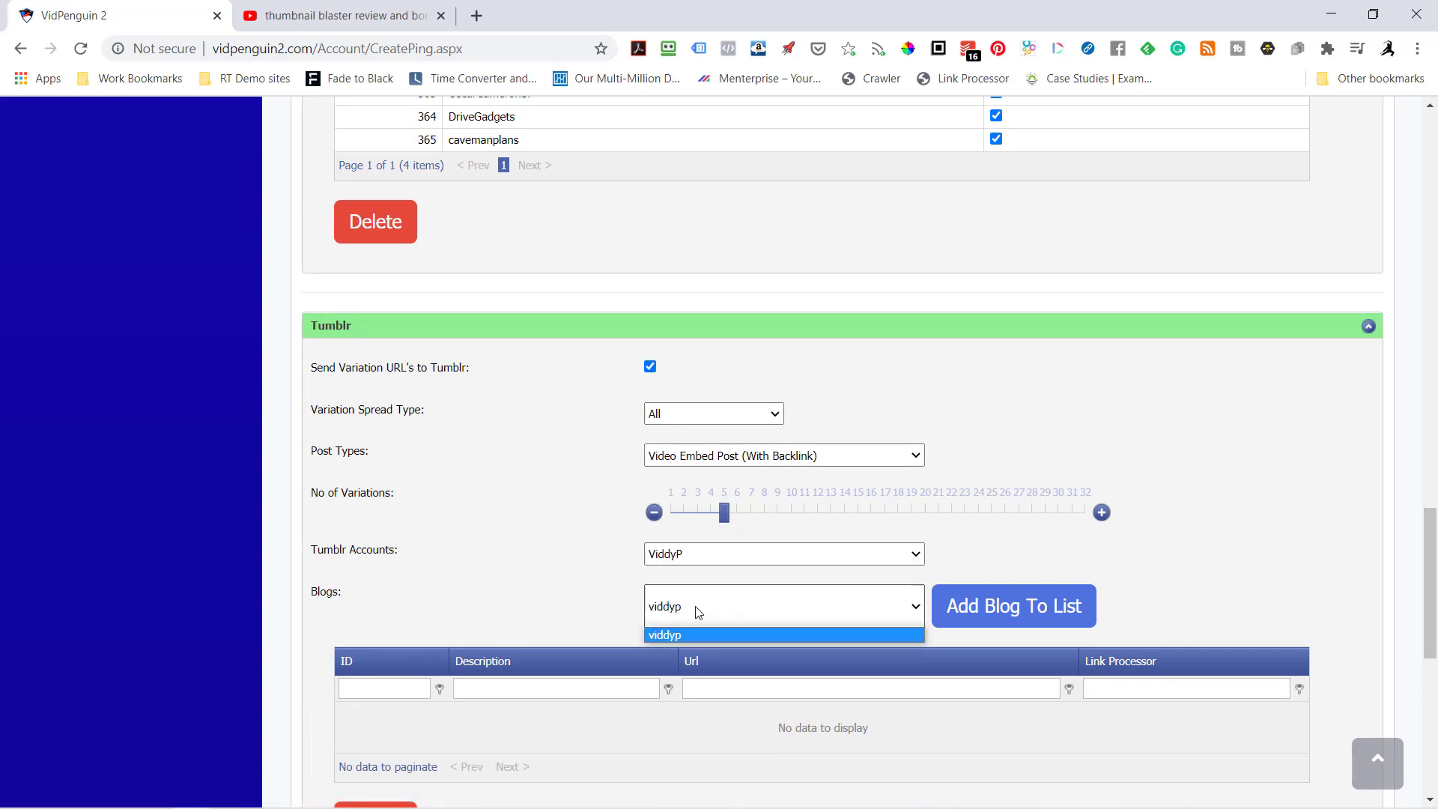
click(1009, 608)
click(1009, 608)
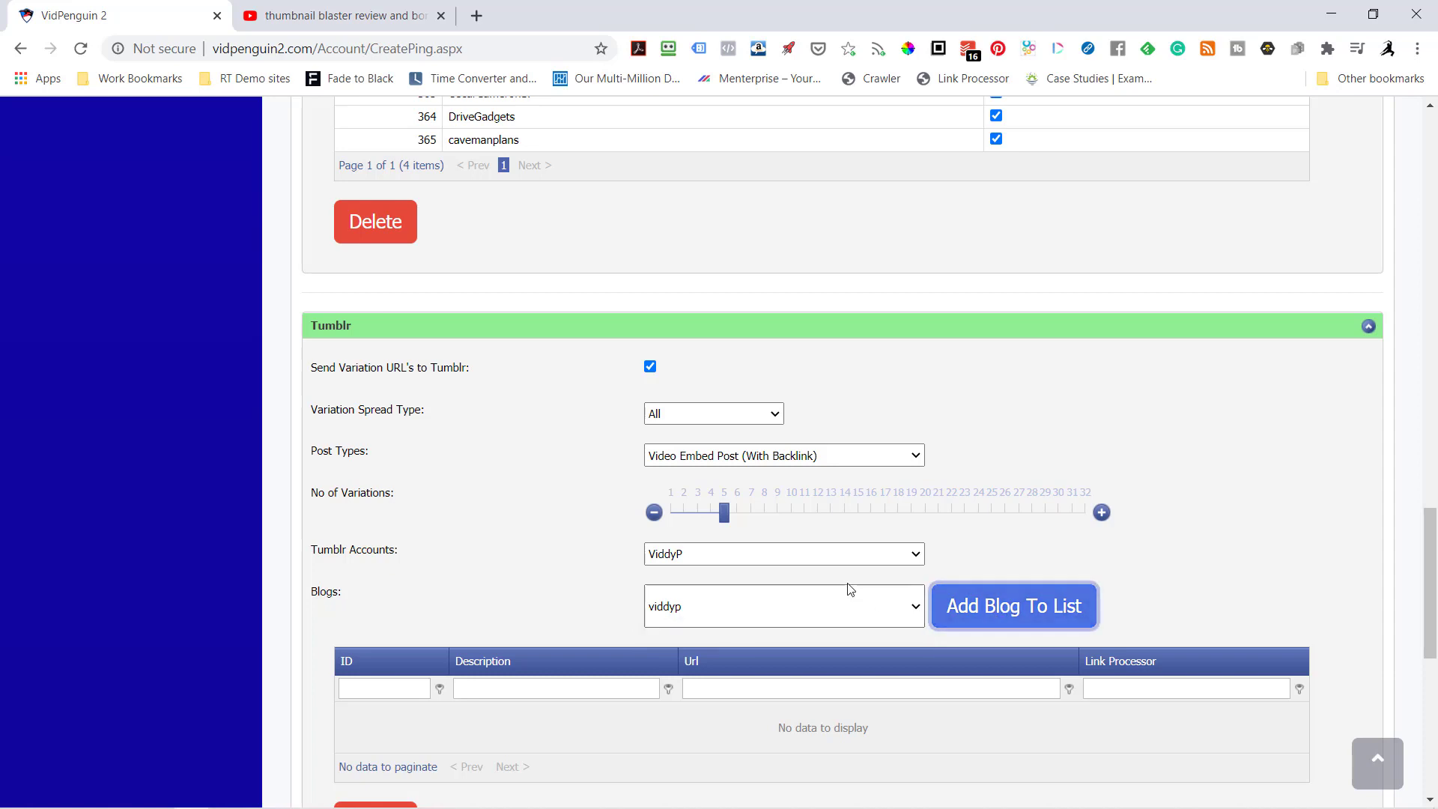
click(913, 554)
click(714, 601)
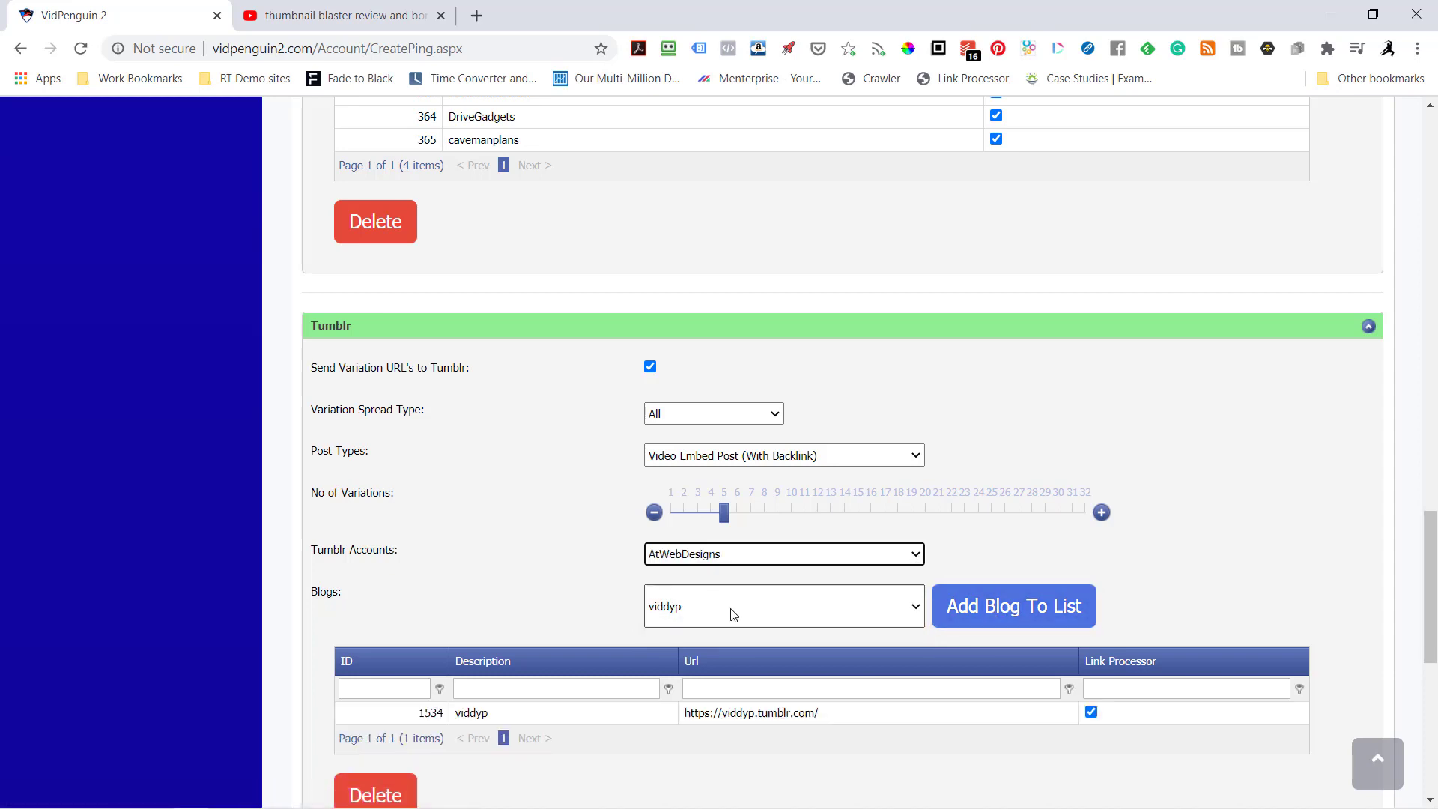
click(967, 606)
Step: Add a third and fourth Tumblr blog to the list
click(915, 612)
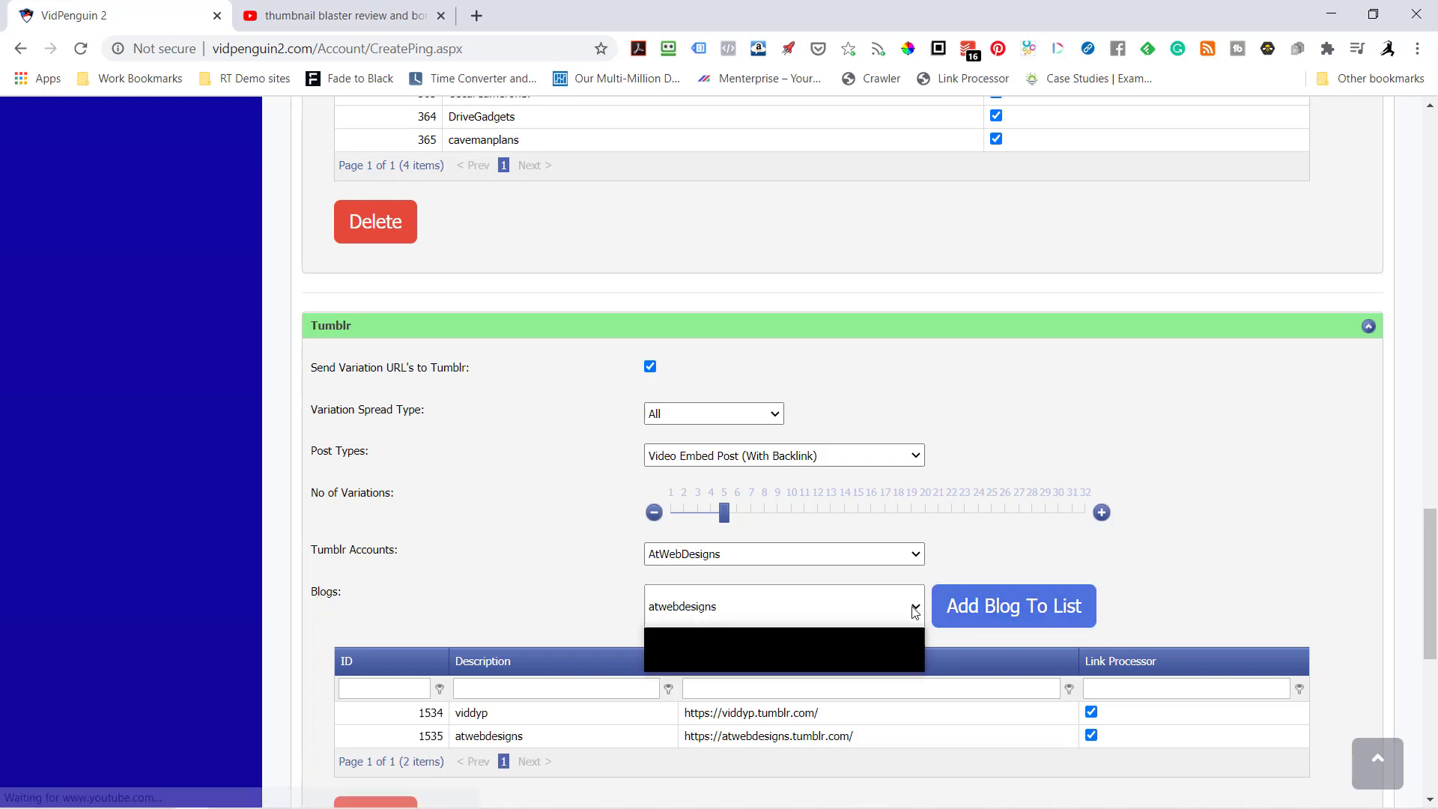
click(776, 662)
click(1000, 615)
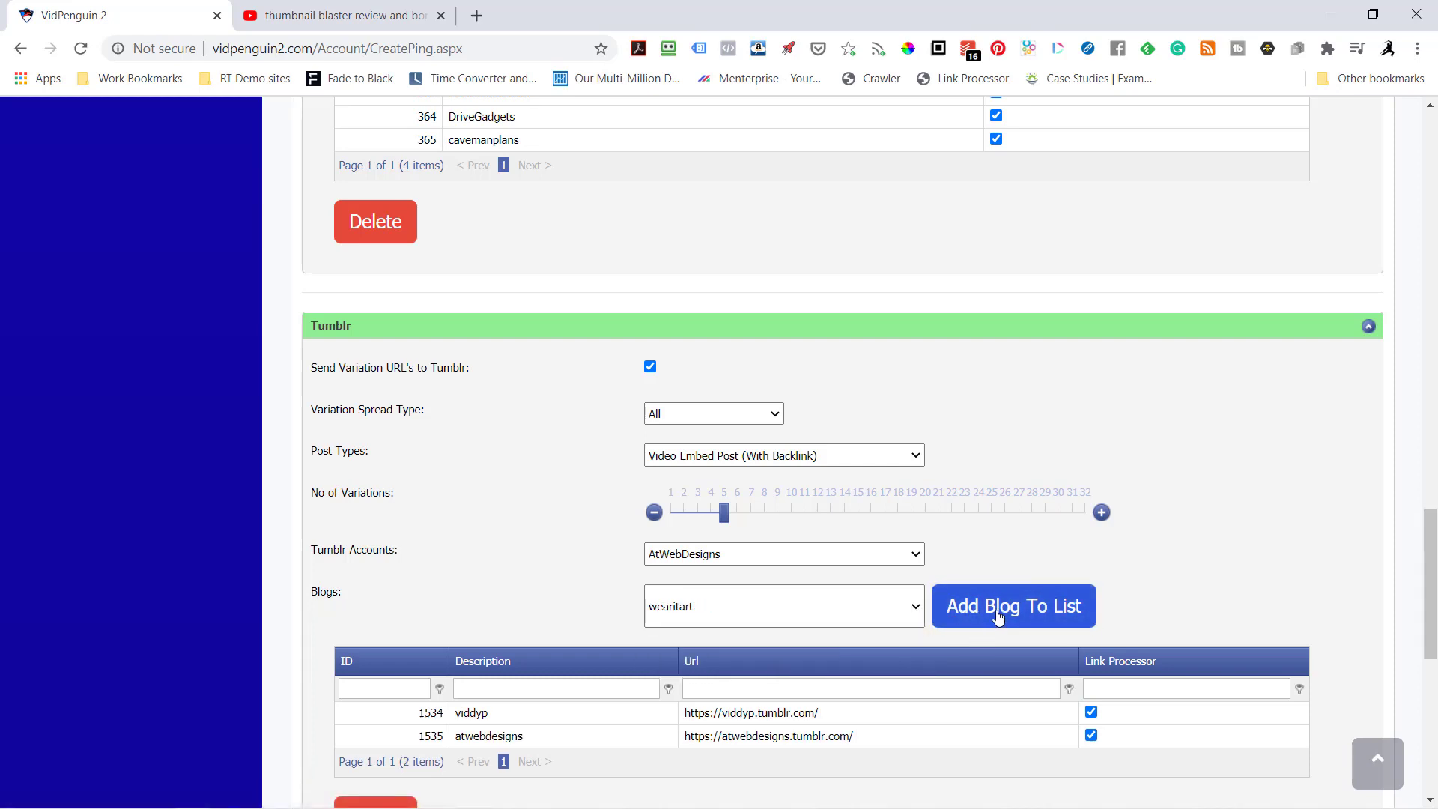
click(916, 606)
click(788, 647)
click(1044, 627)
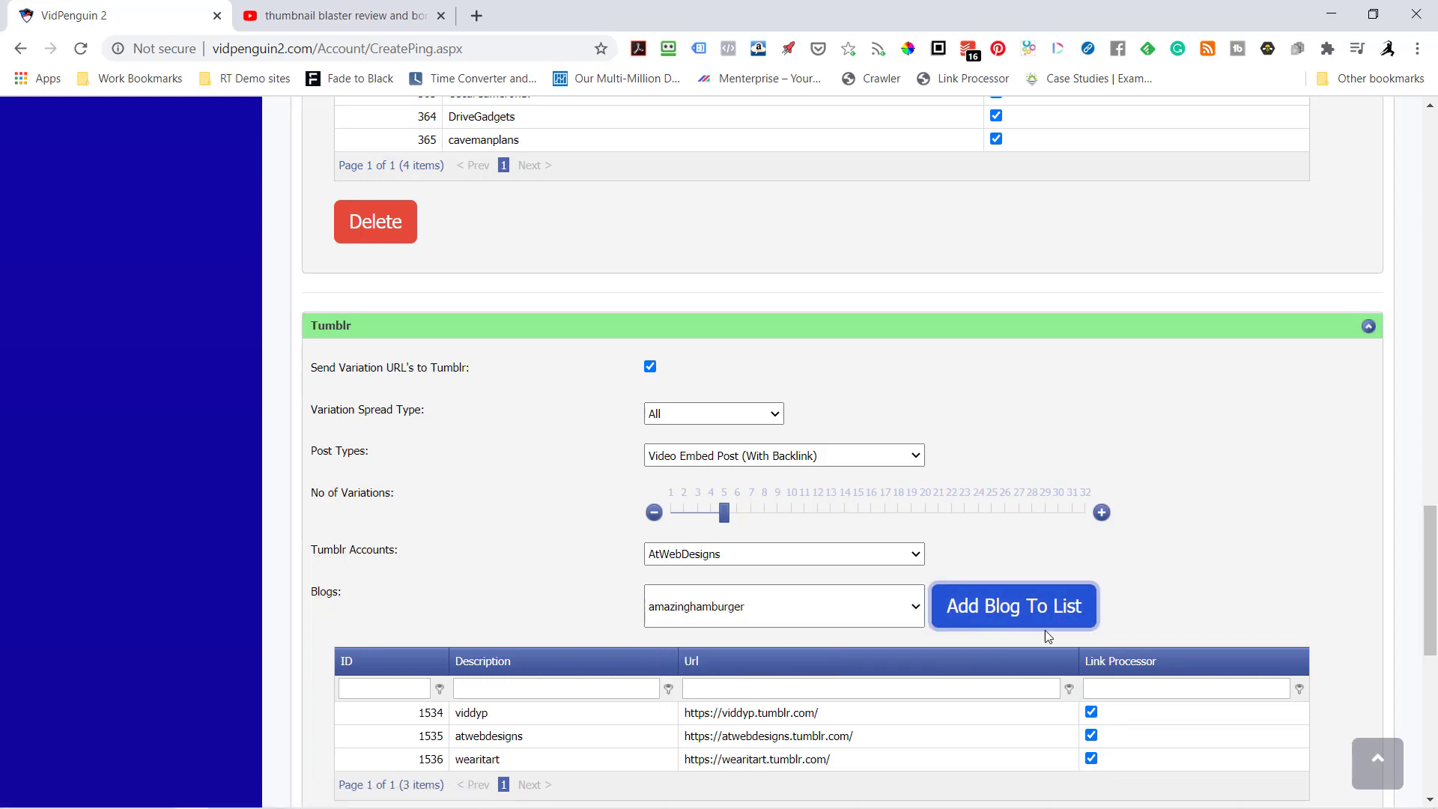
Step: Set the Tumblr variations to 4, spread evenly
scroll(1034, 633, down, 3)
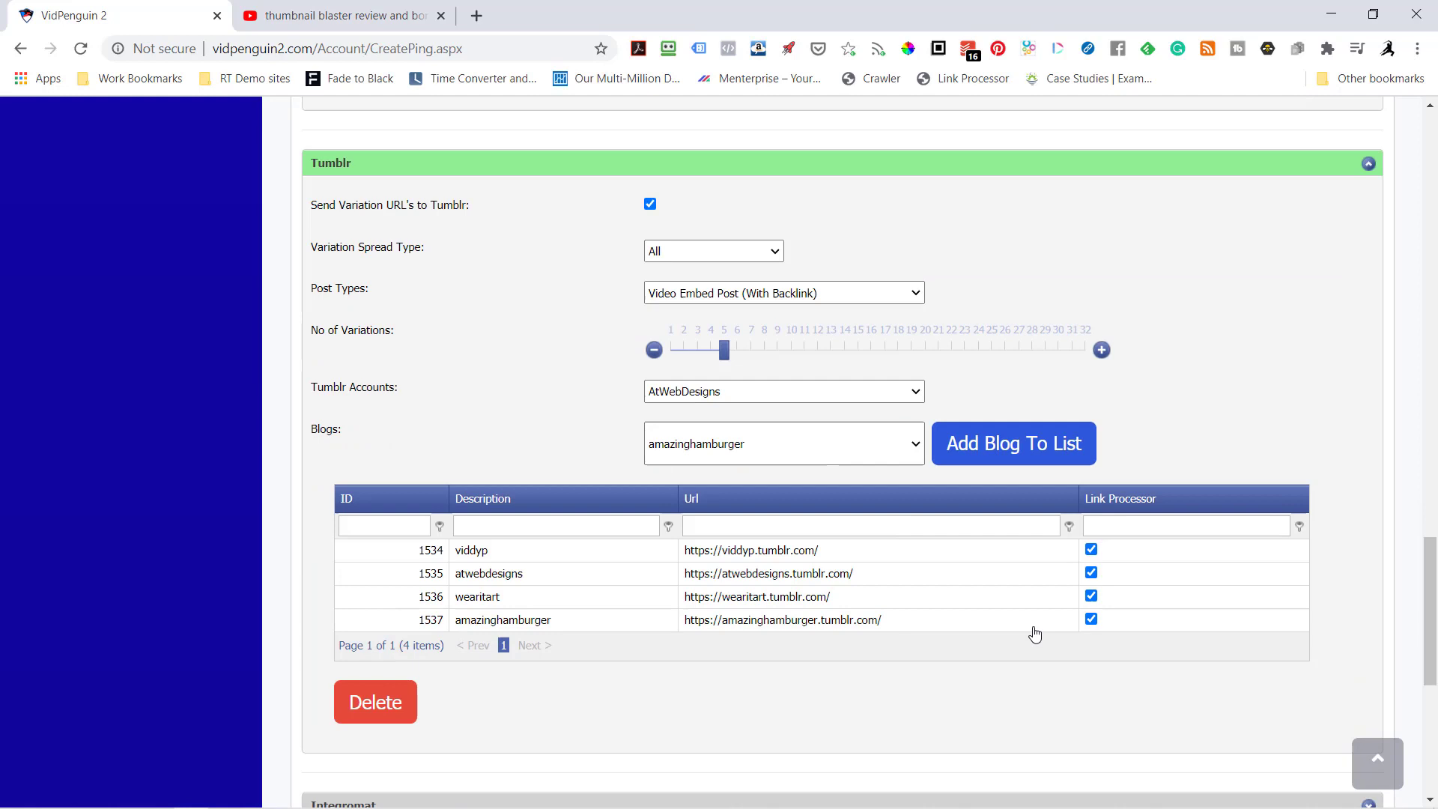
click(712, 328)
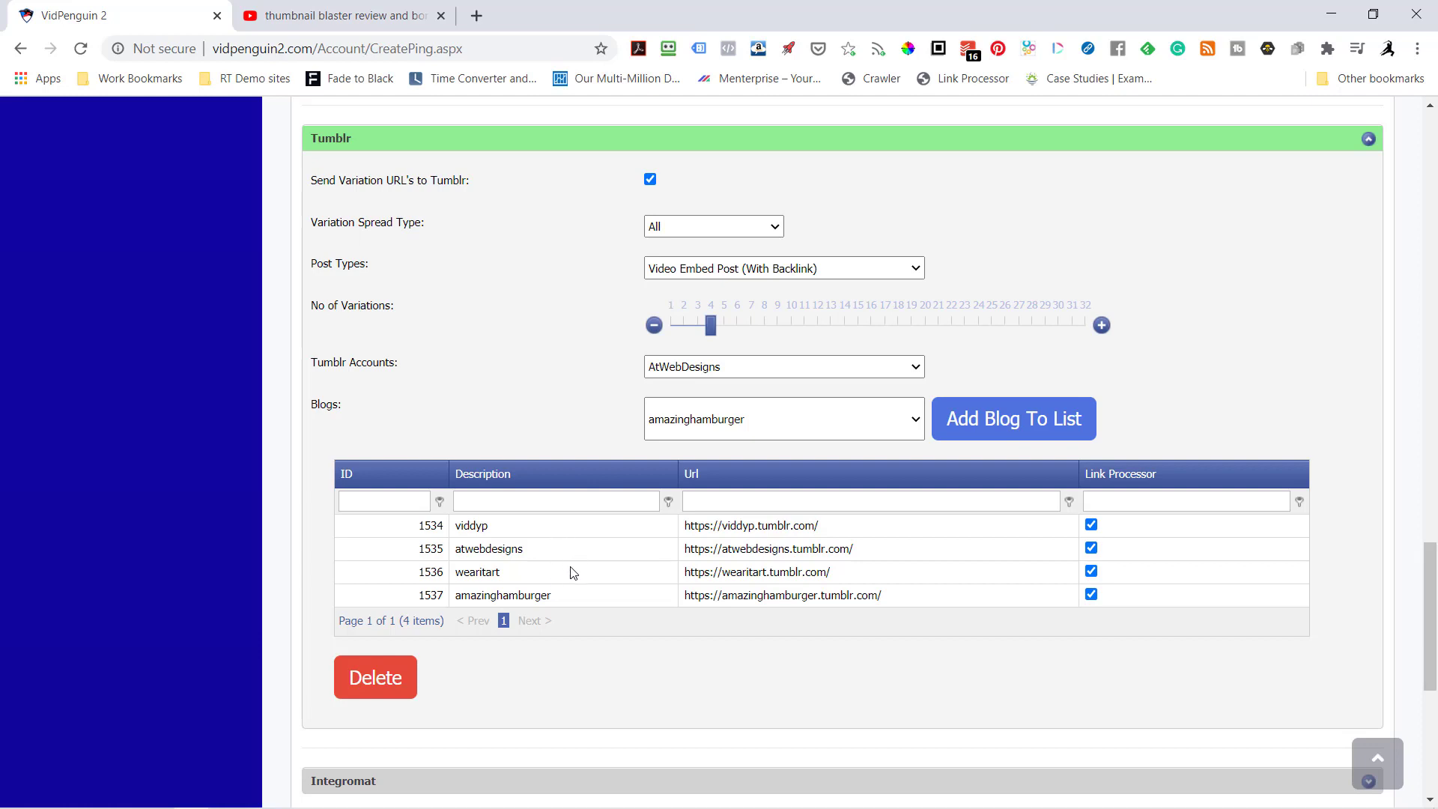
click(653, 228)
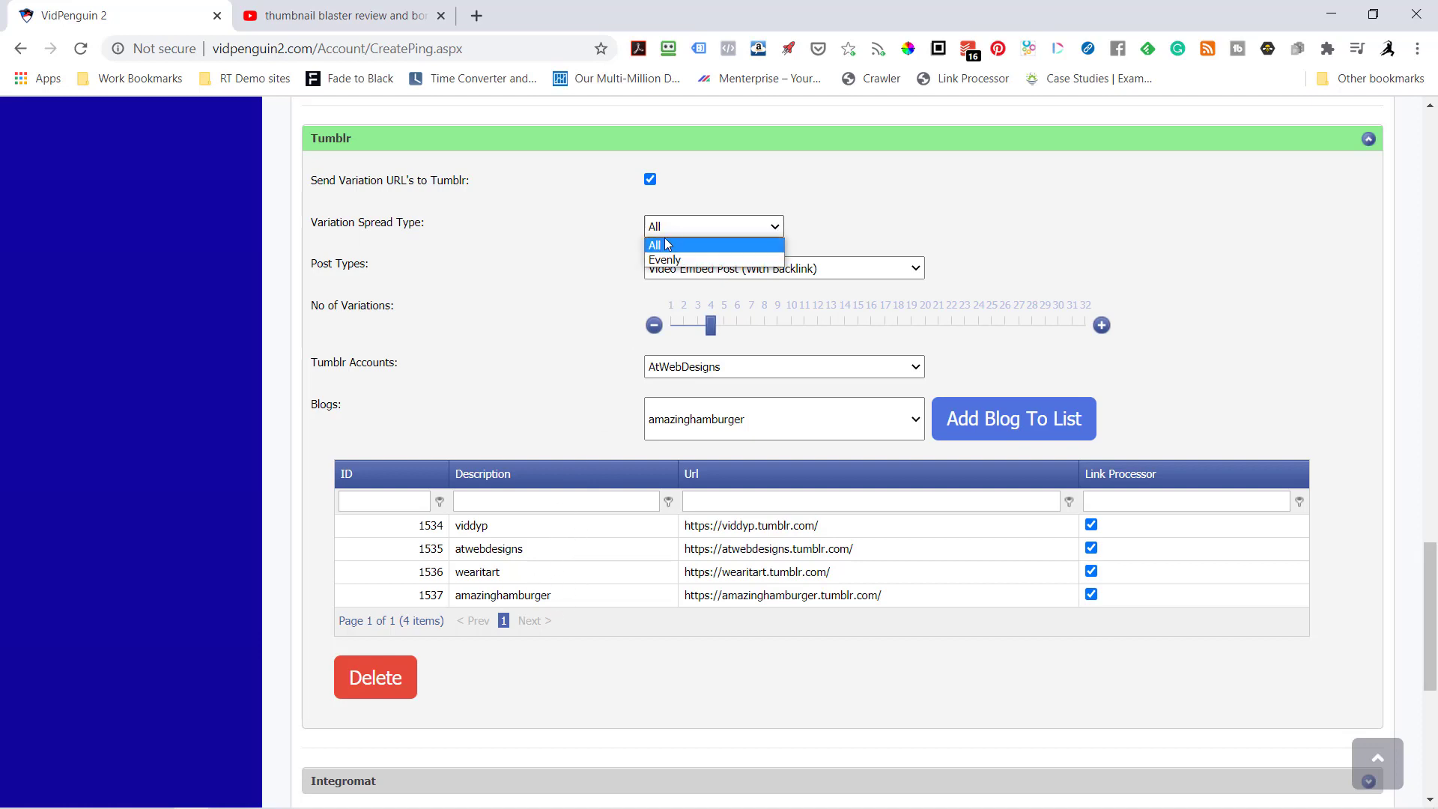
click(666, 256)
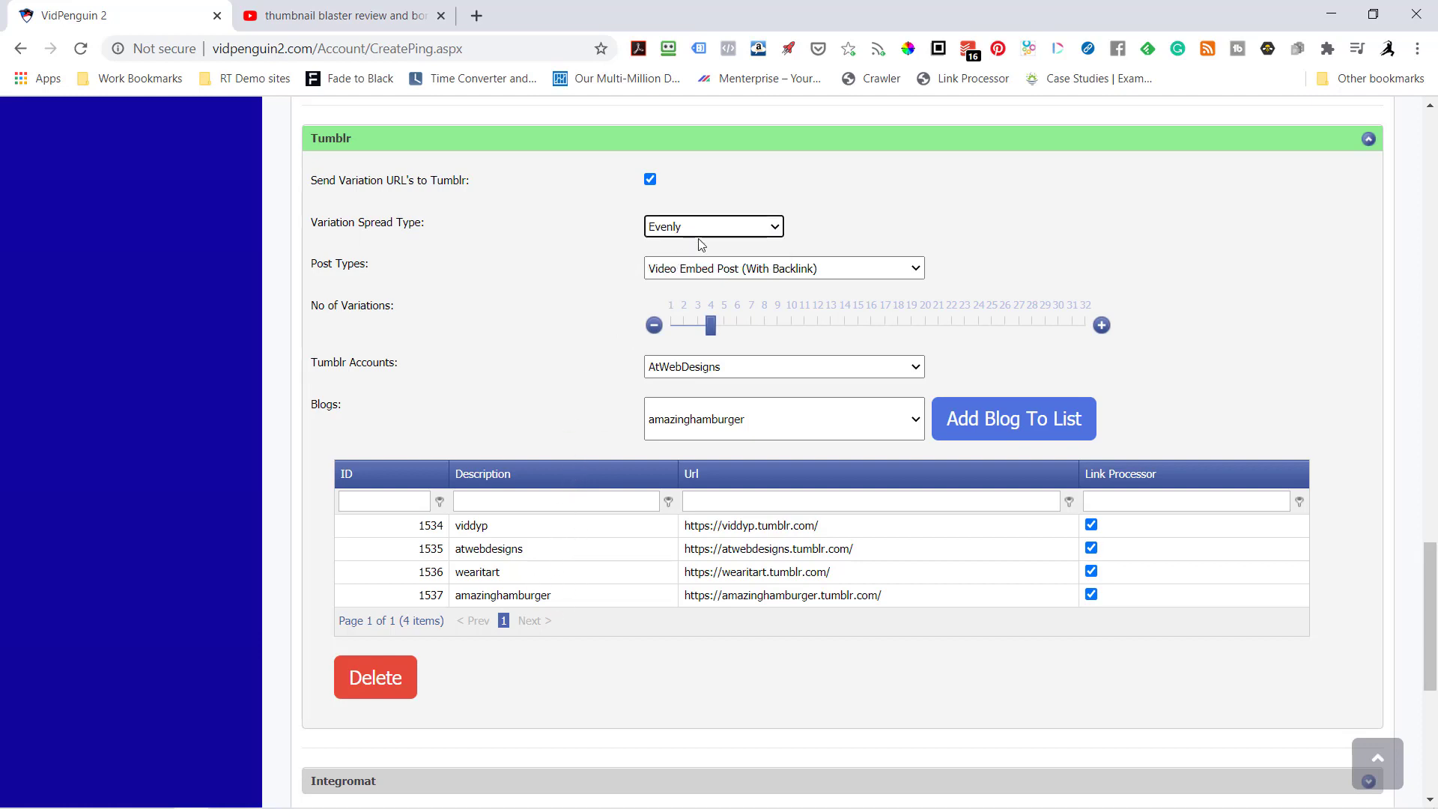
click(700, 227)
click(684, 244)
click(698, 228)
click(676, 261)
Step: Send the video to the Financial Videos Club PBN under Stock Investing
scroll(773, 562, down, 5)
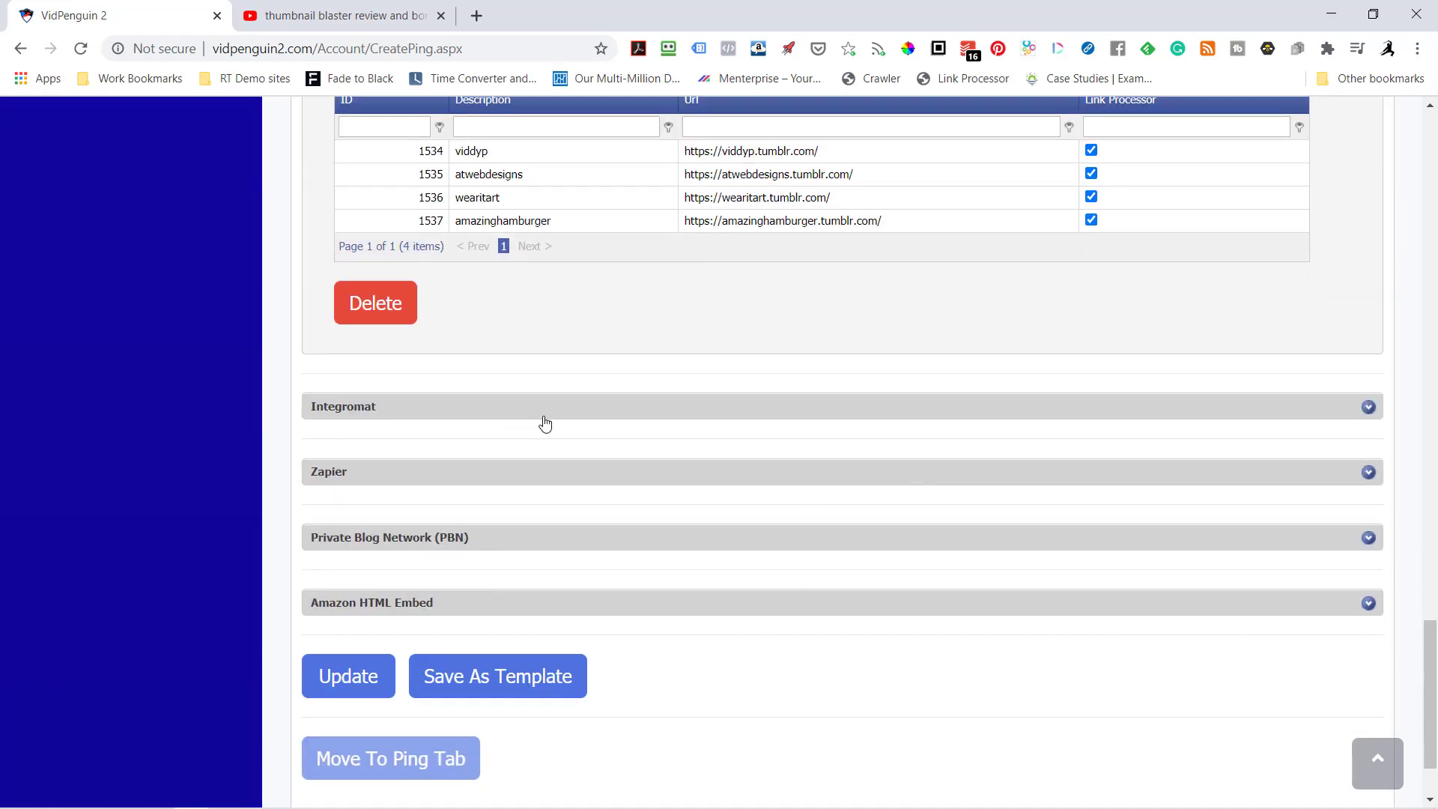
click(480, 545)
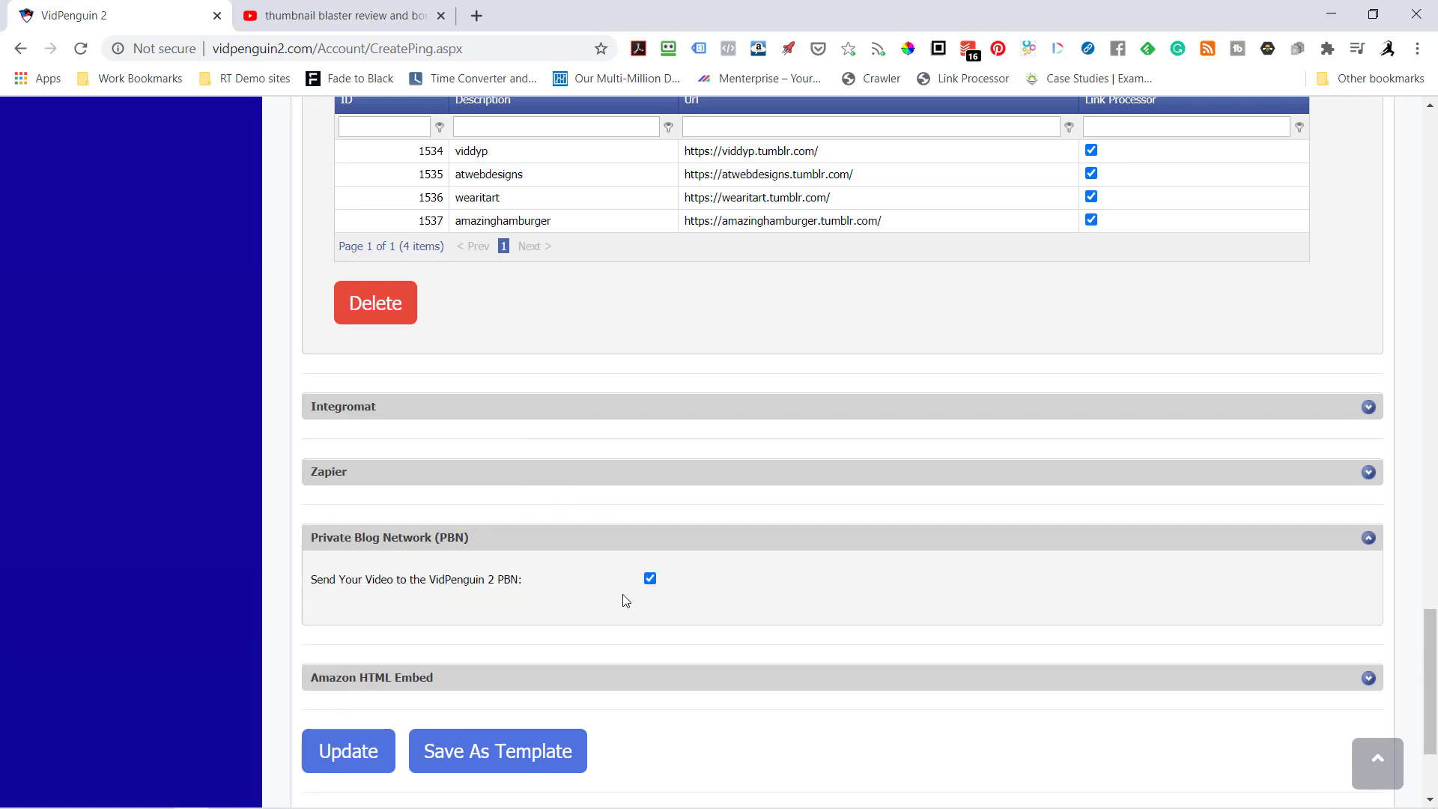
scroll(749, 599, down, 3)
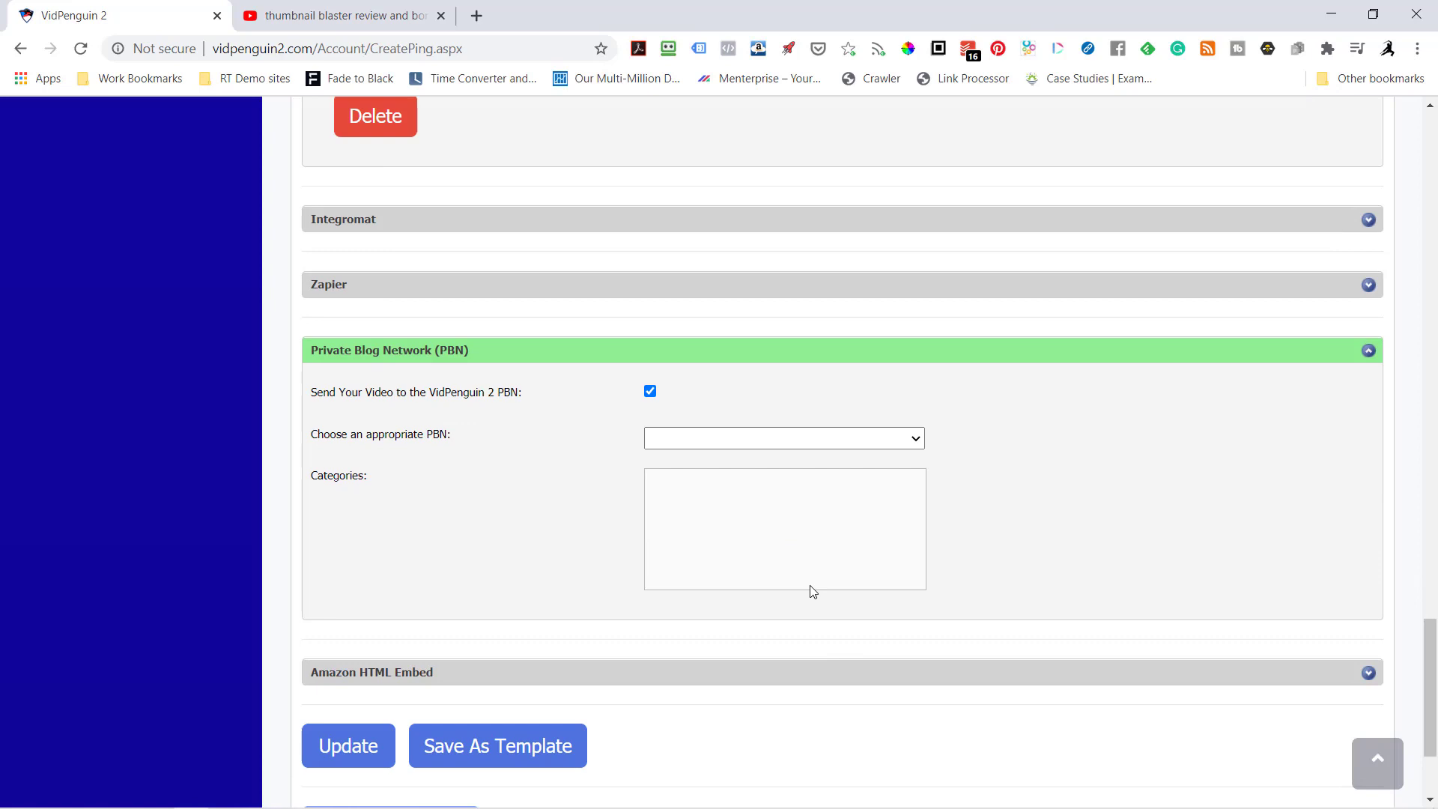
click(916, 439)
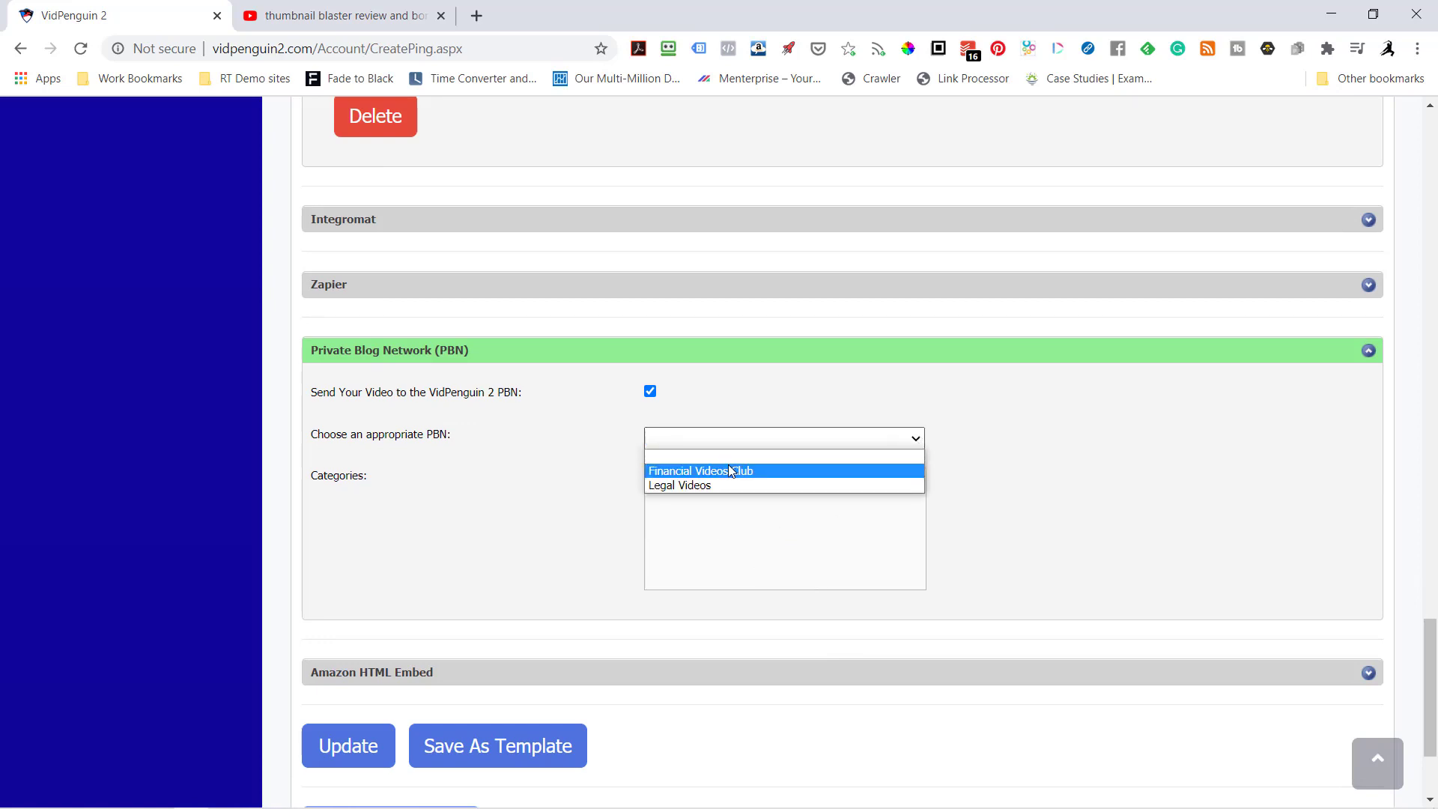
click(701, 471)
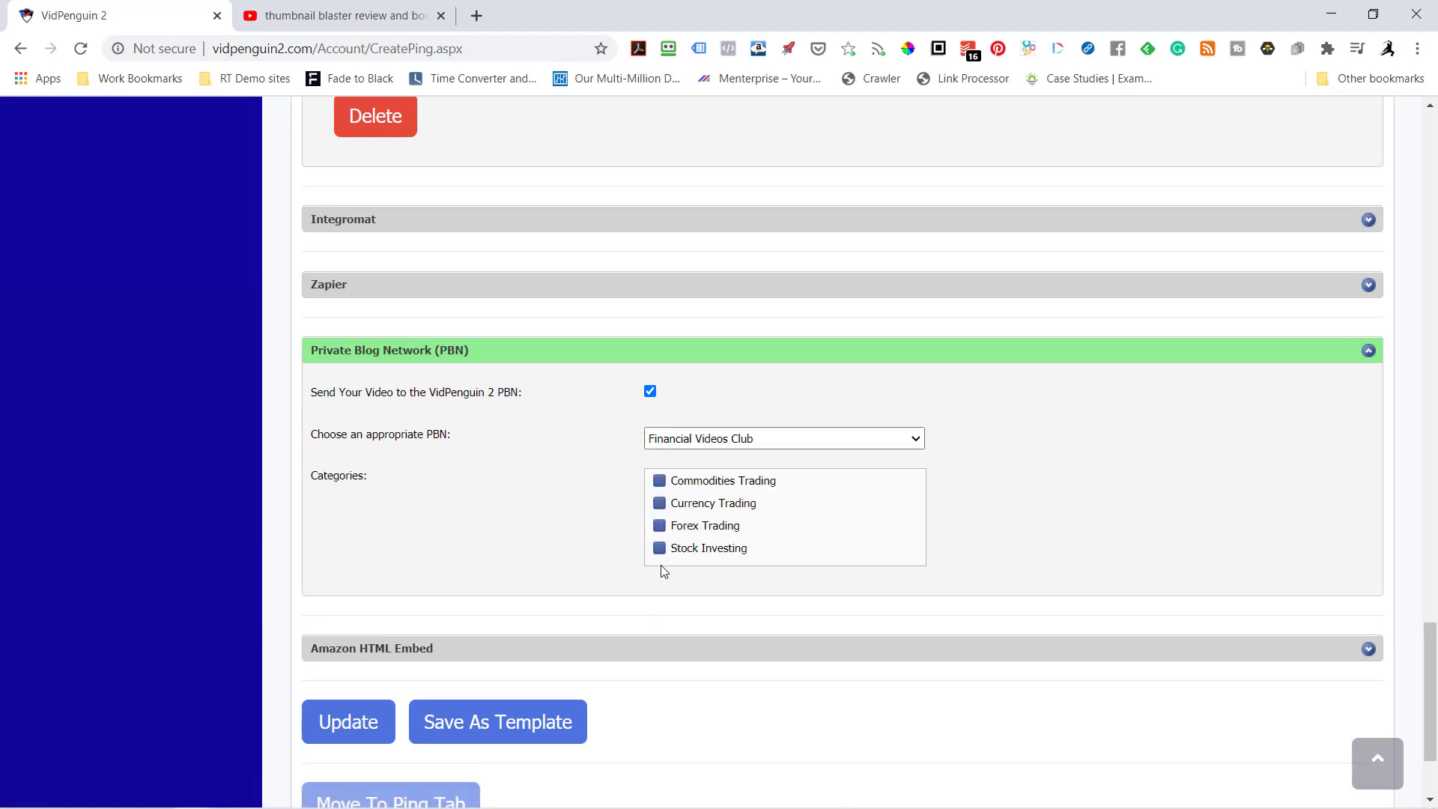
click(660, 549)
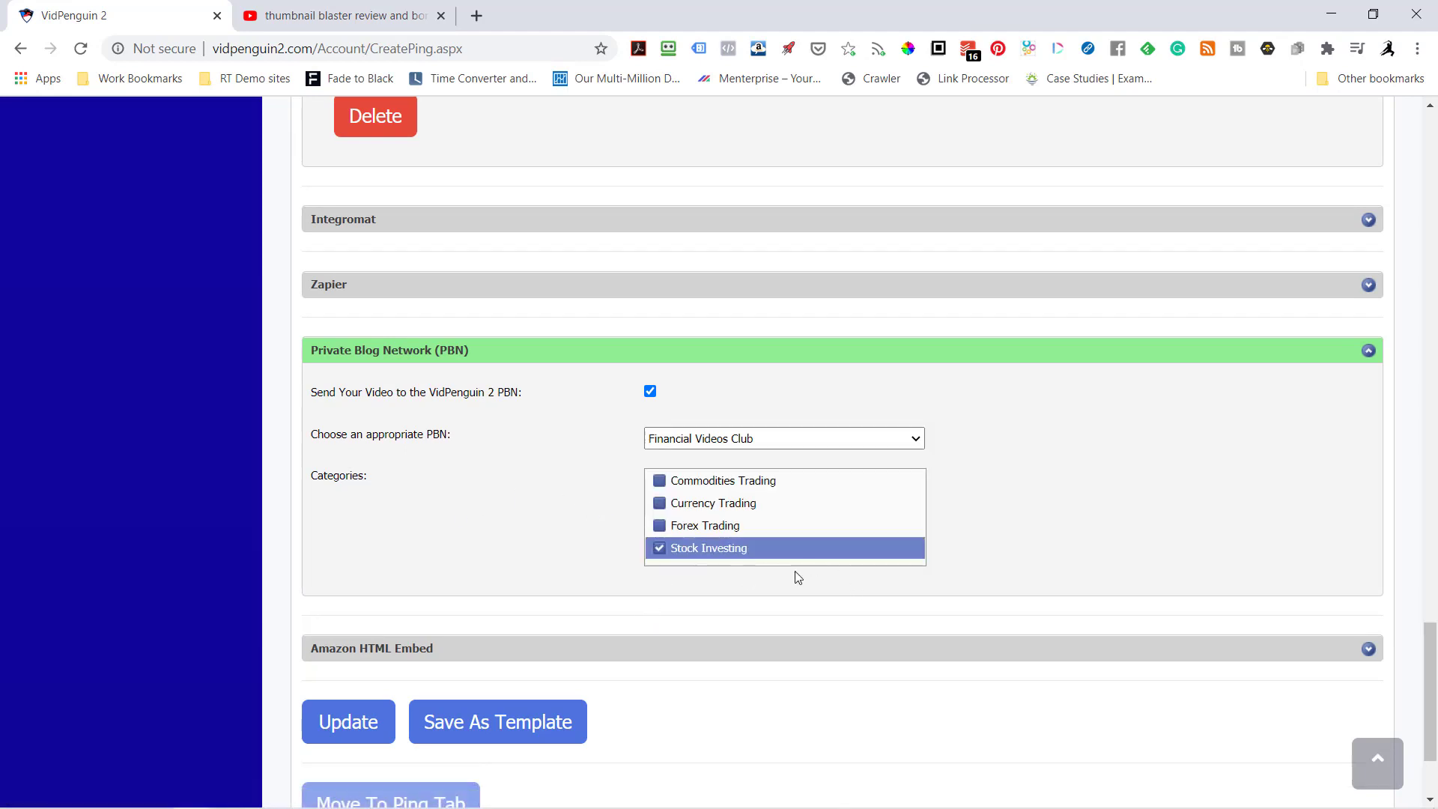
Step: Enable sending the video to Amazon as an HTML embed
scroll(749, 599, down, 2)
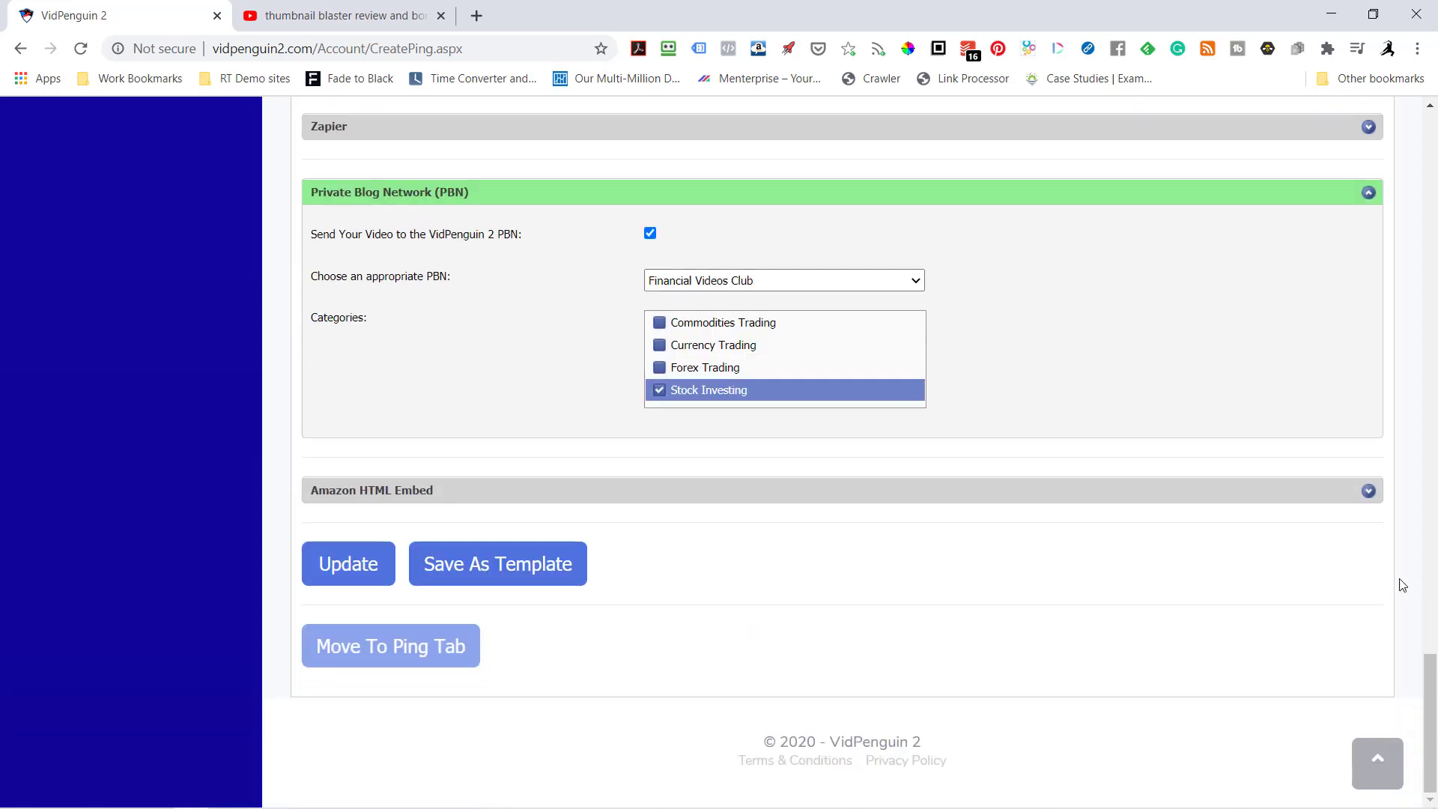
click(1369, 491)
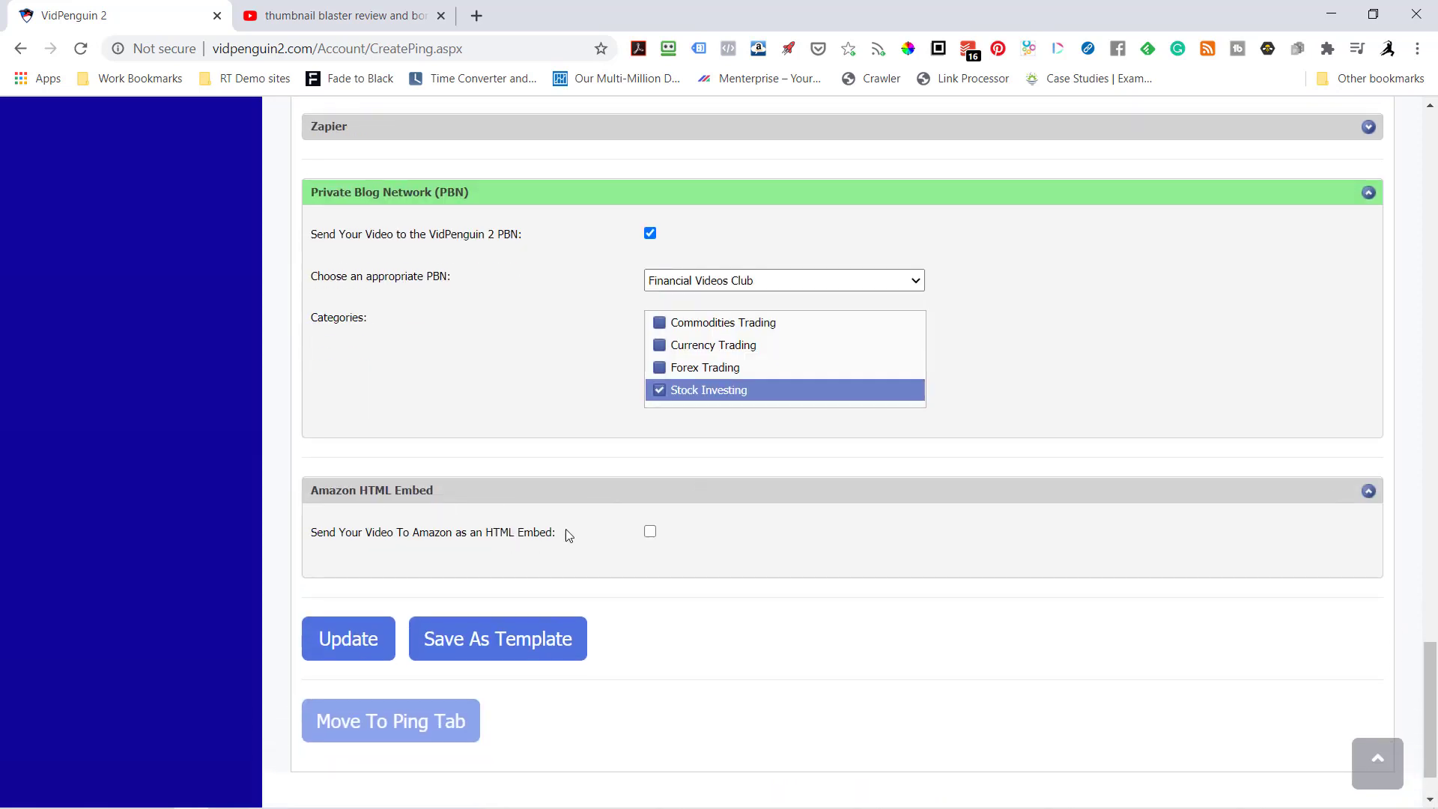
click(649, 532)
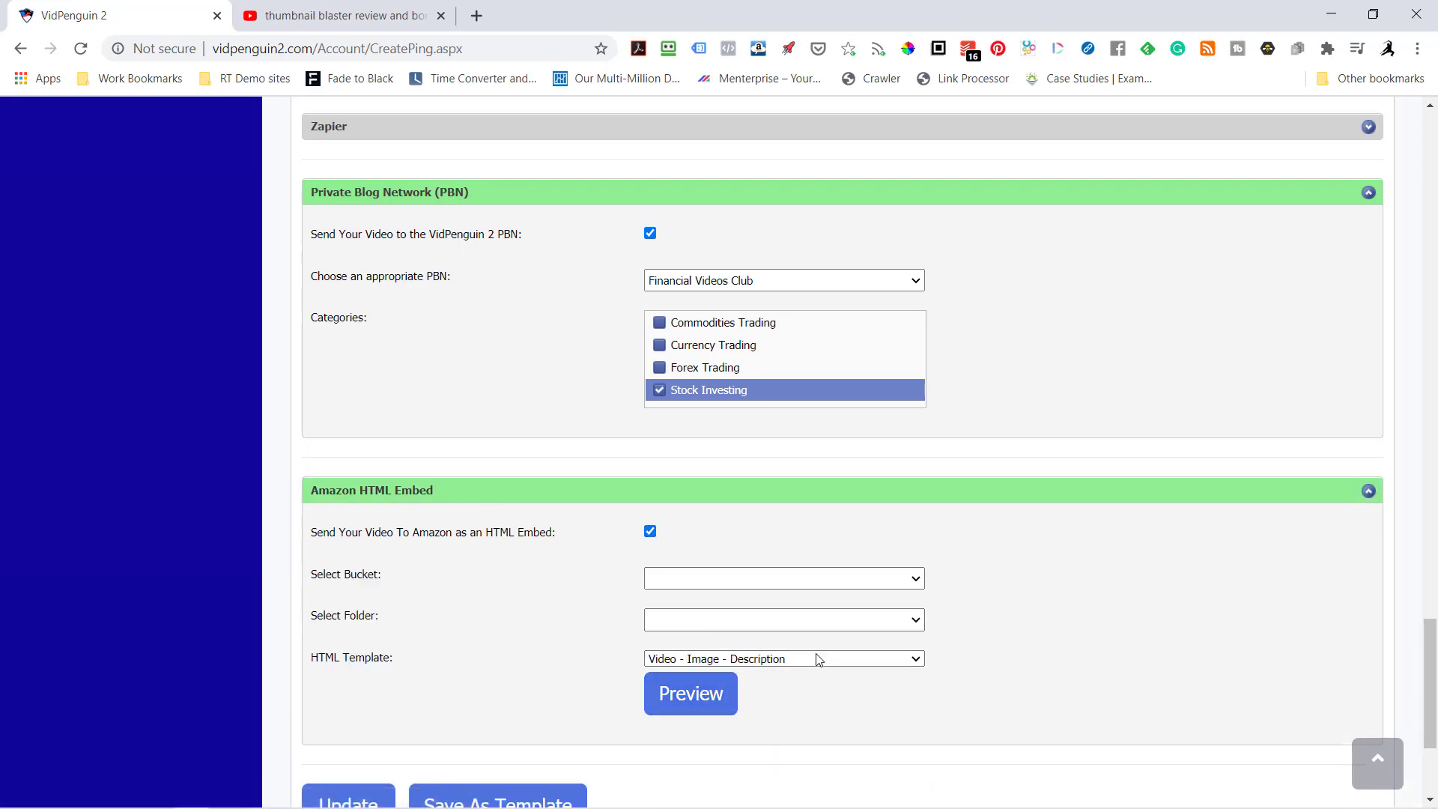
Step: Target the Amazon embed at the VidPenguin bucket's videos/ folder
click(851, 580)
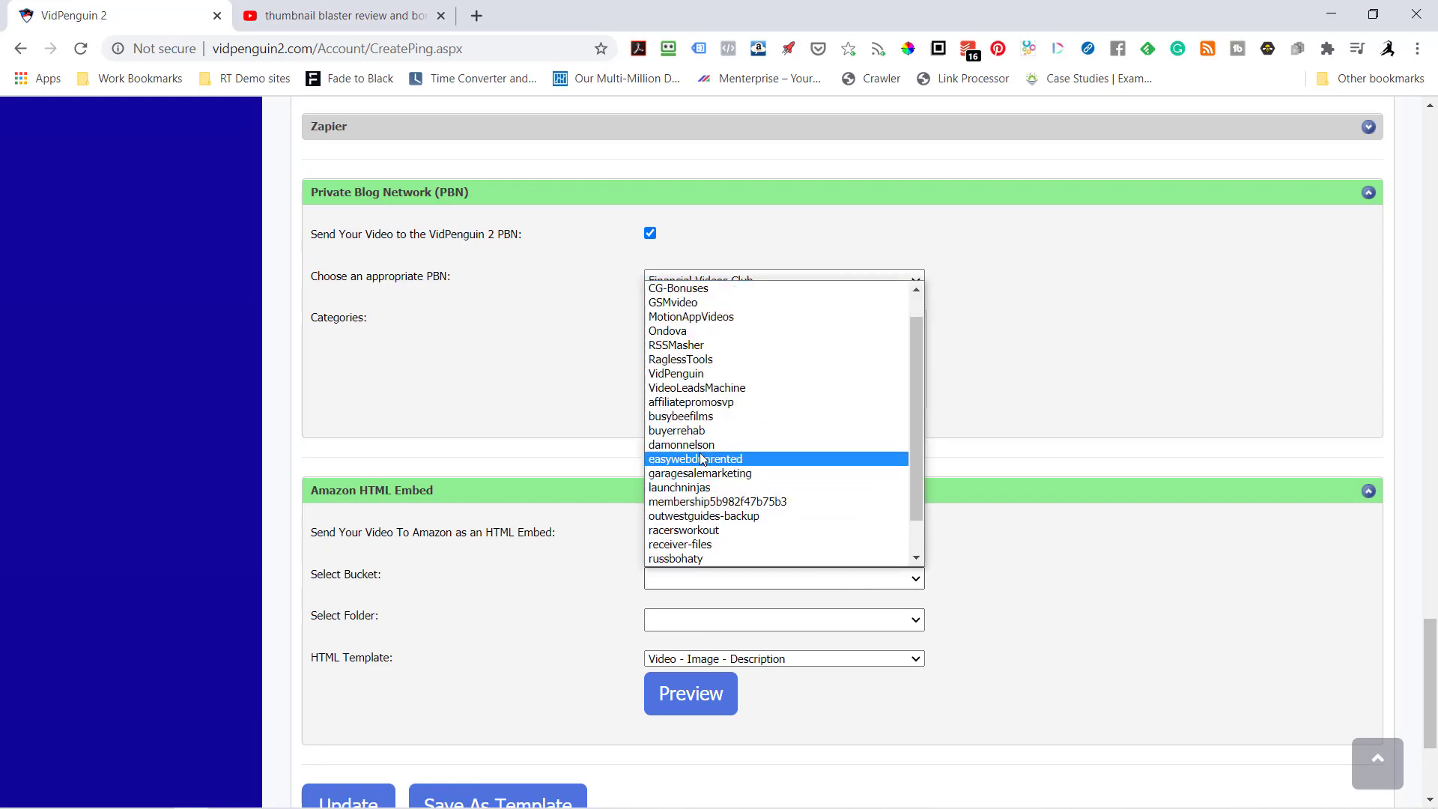
click(681, 375)
click(777, 621)
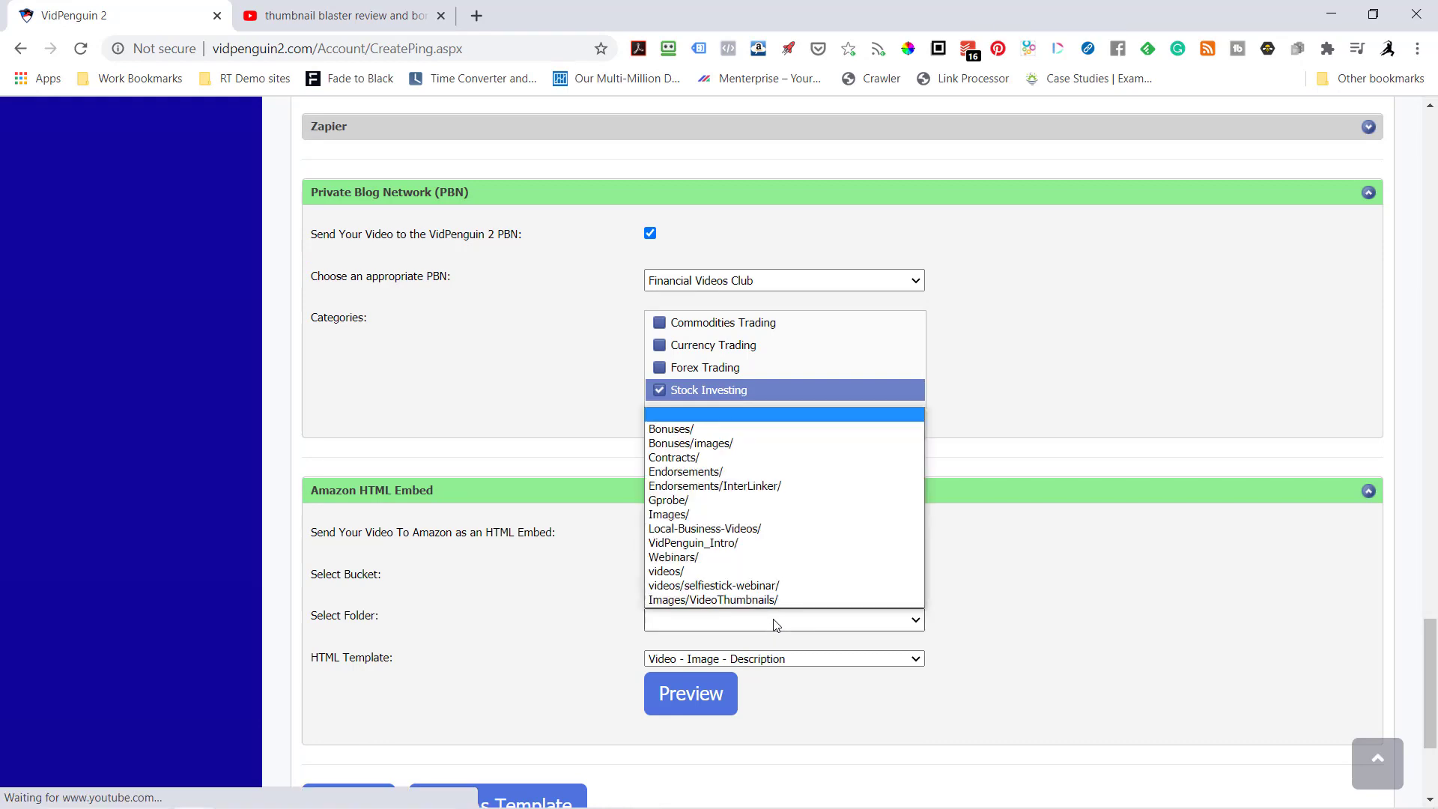
click(671, 571)
Step: Preview the HTML embed template, then save the settings and continue to the Ping step
scroll(562, 665, down, 3)
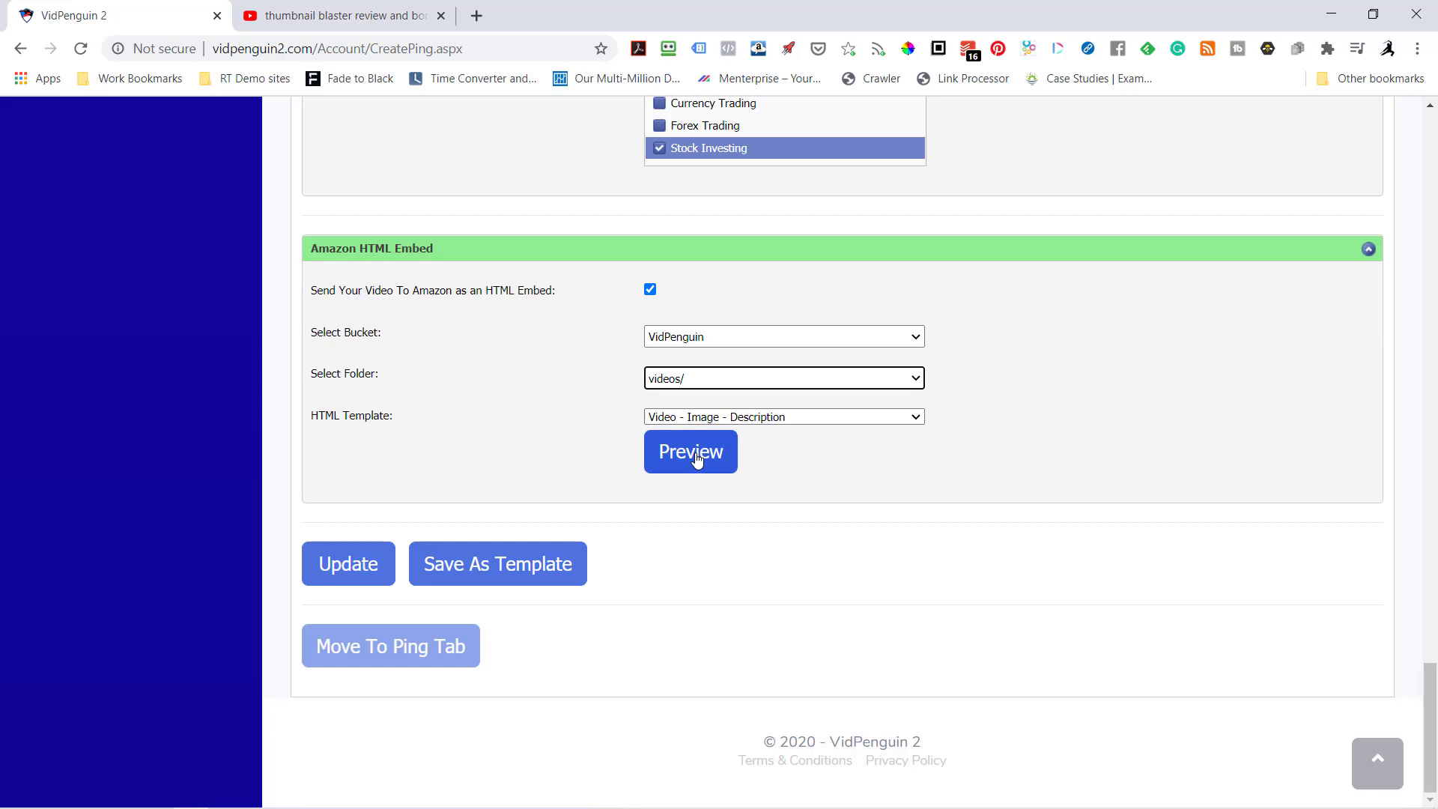
click(696, 460)
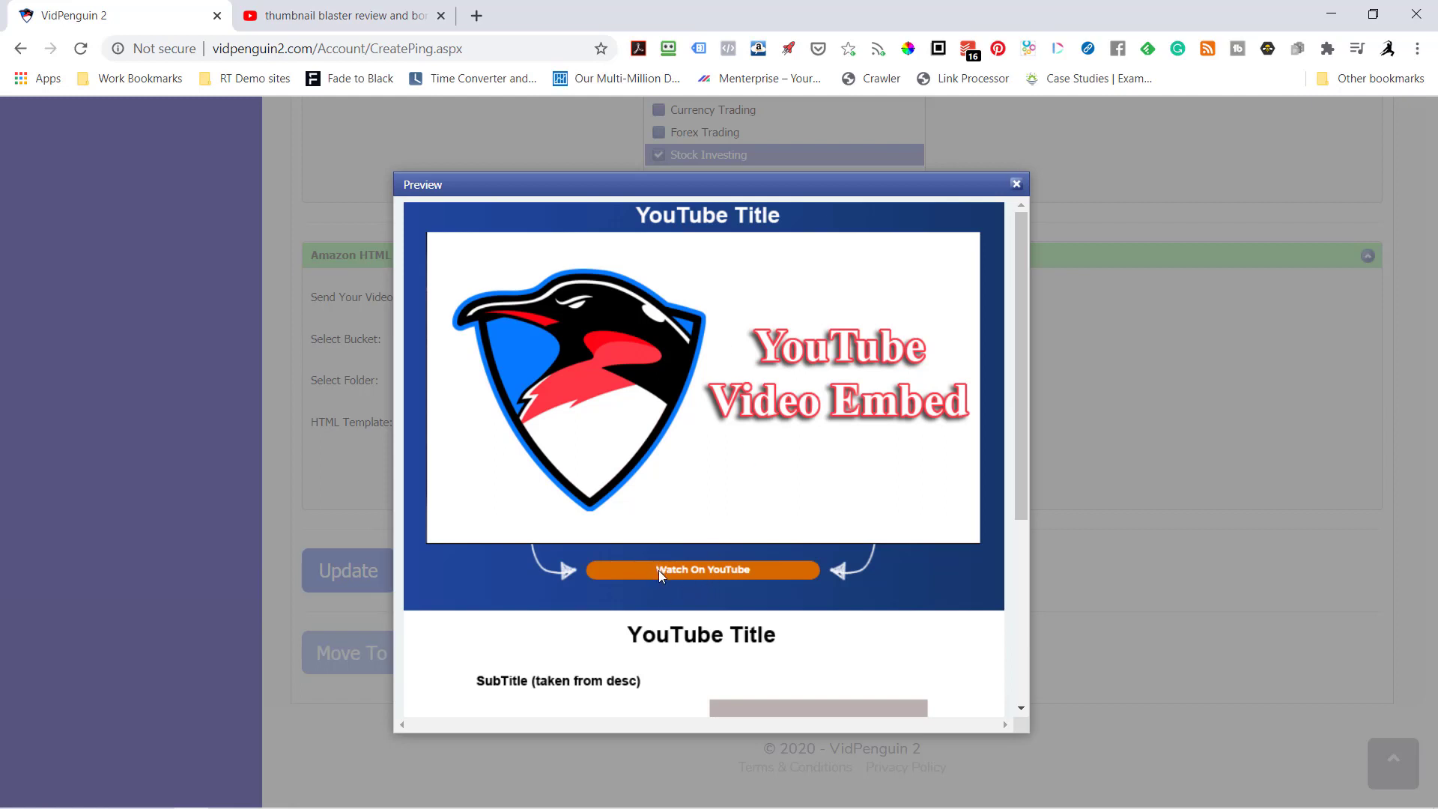
scroll(657, 591, down, 4)
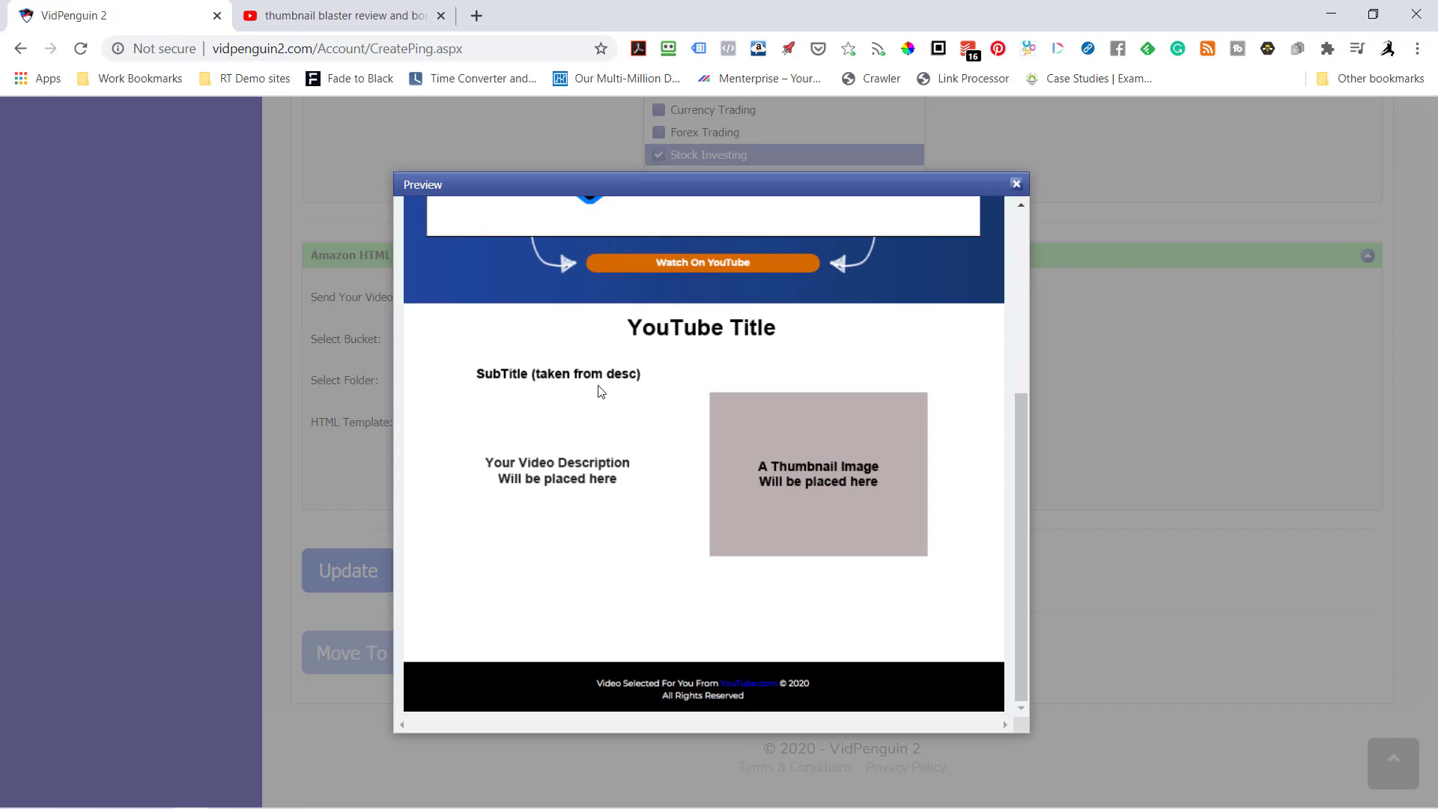
scroll(814, 475, up, 4)
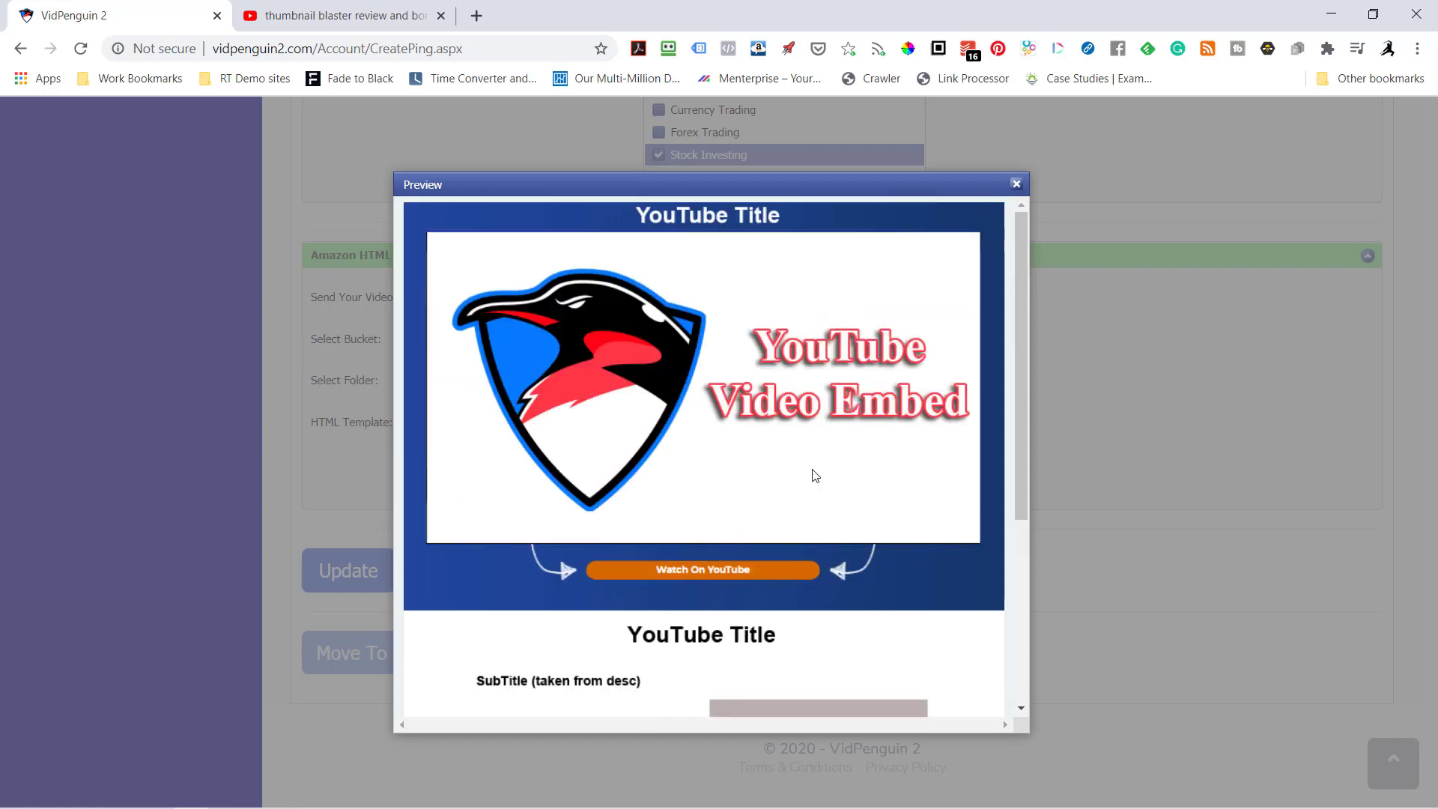
click(1016, 184)
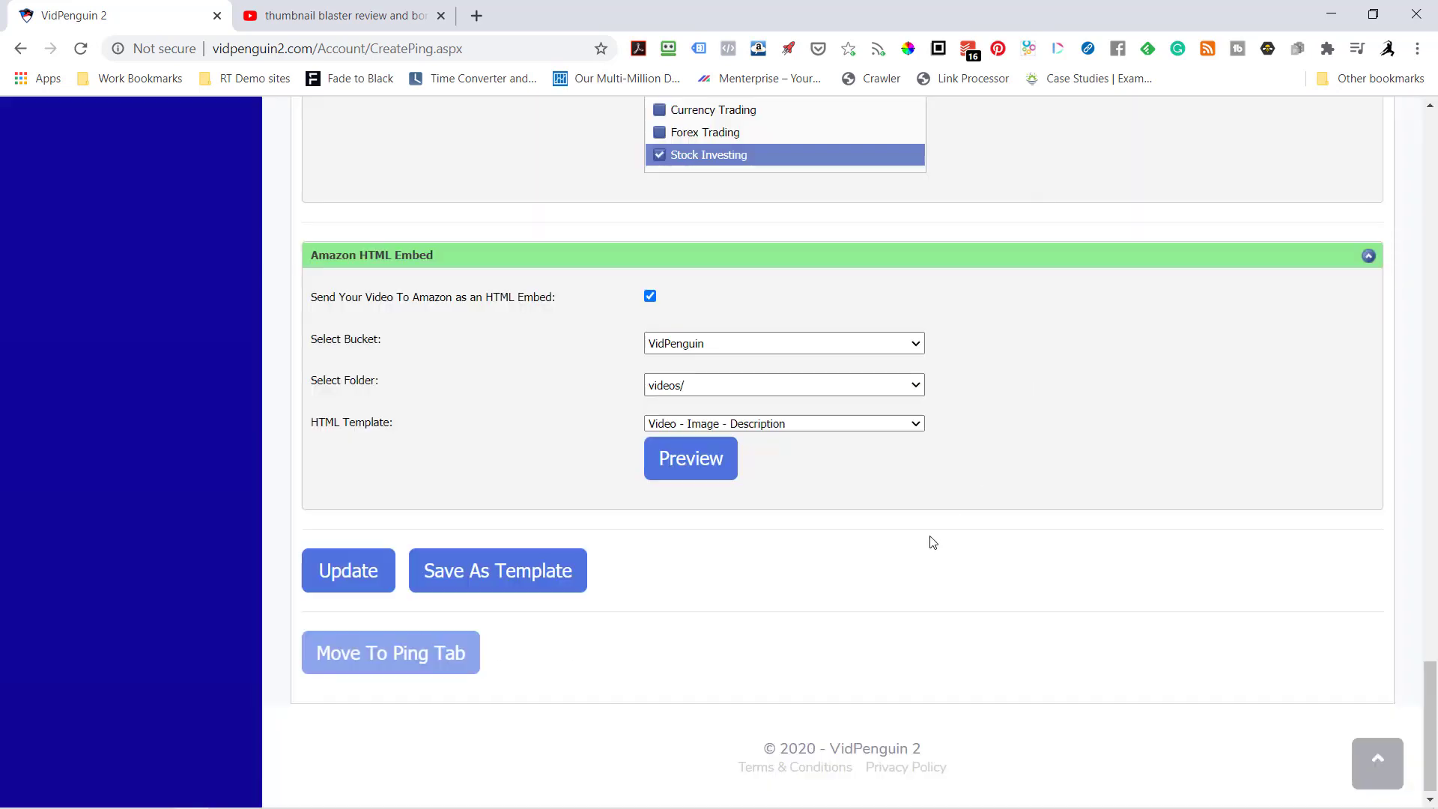
click(360, 581)
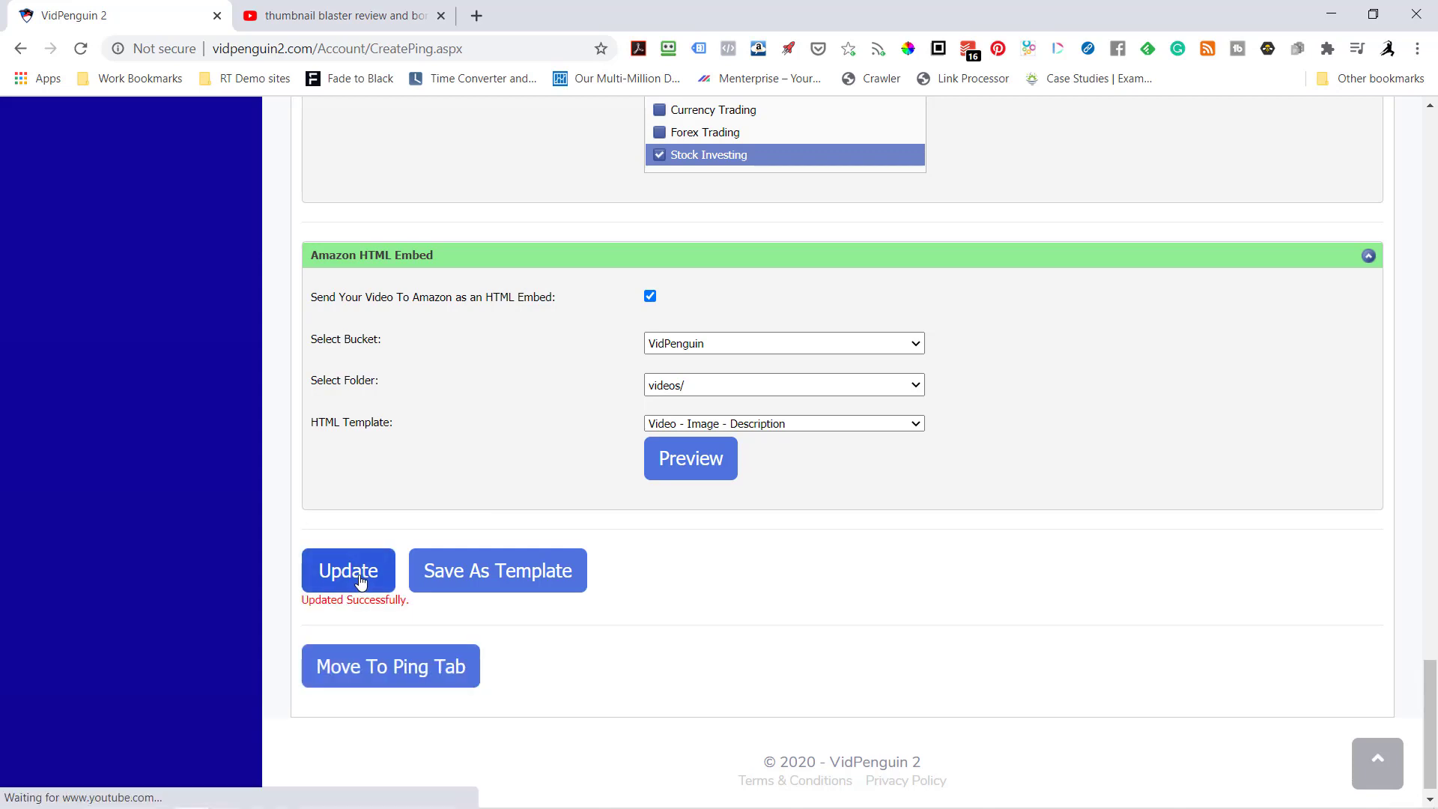
click(405, 672)
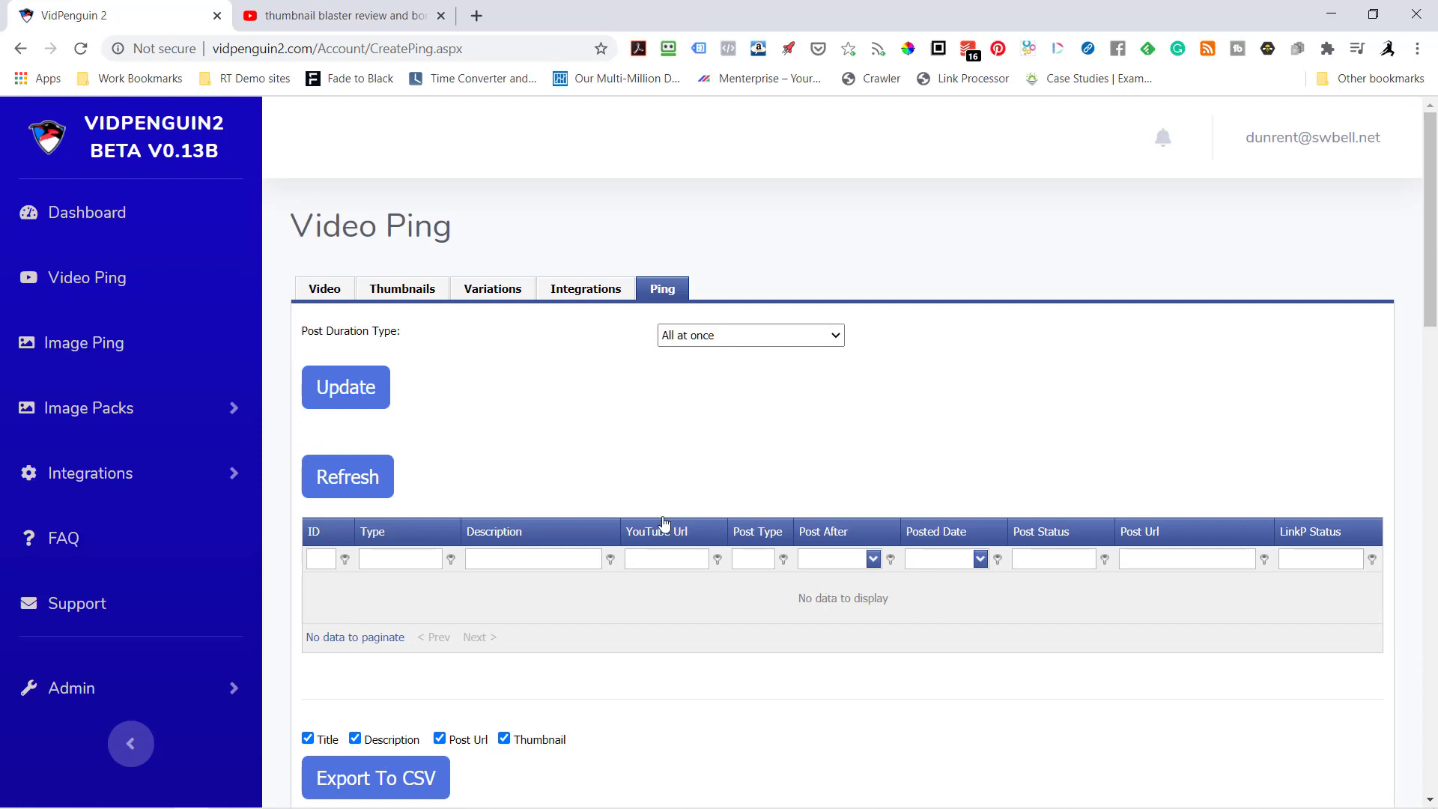
Step: Set the post duration to Over 30 days and generate the 30 scheduled posts
click(836, 338)
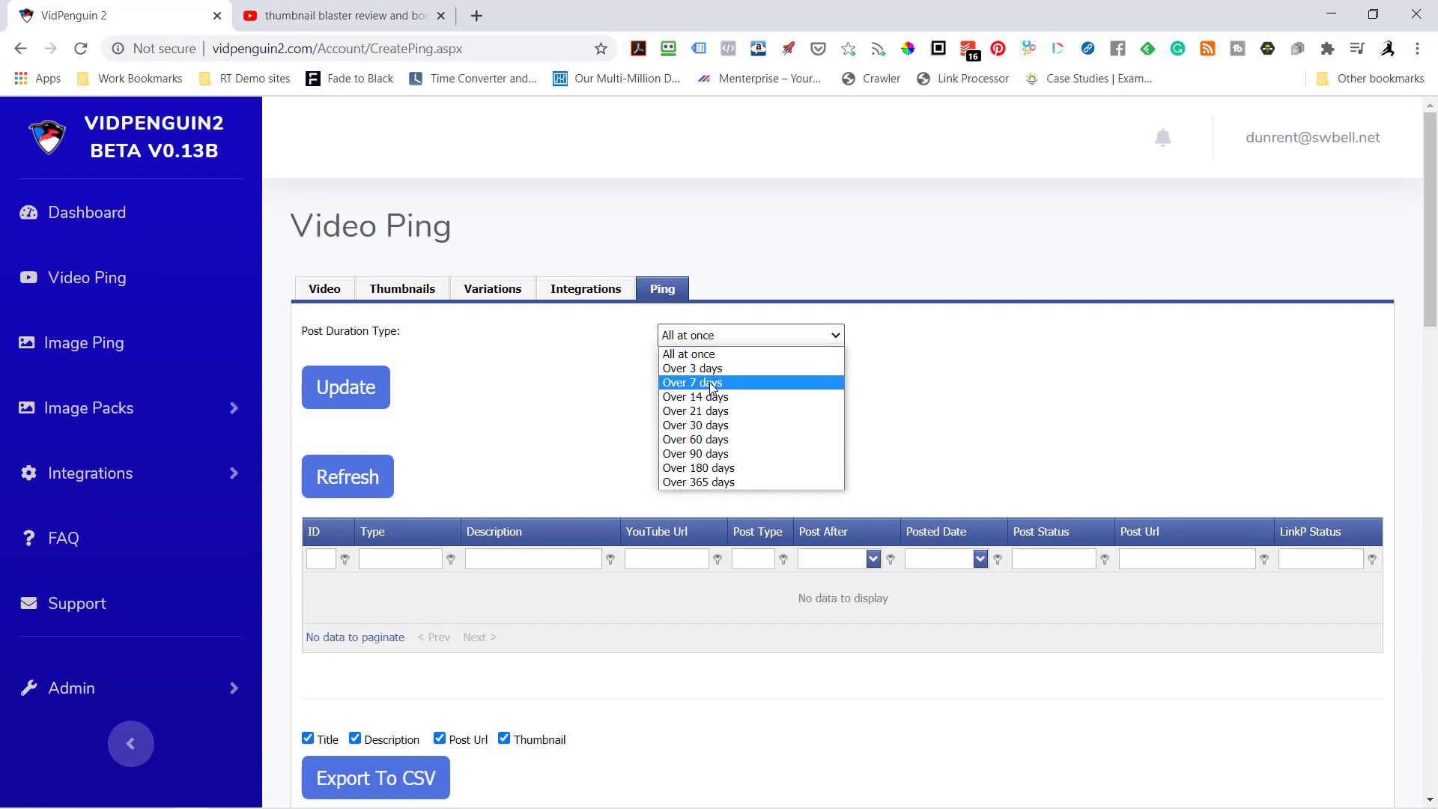
click(711, 427)
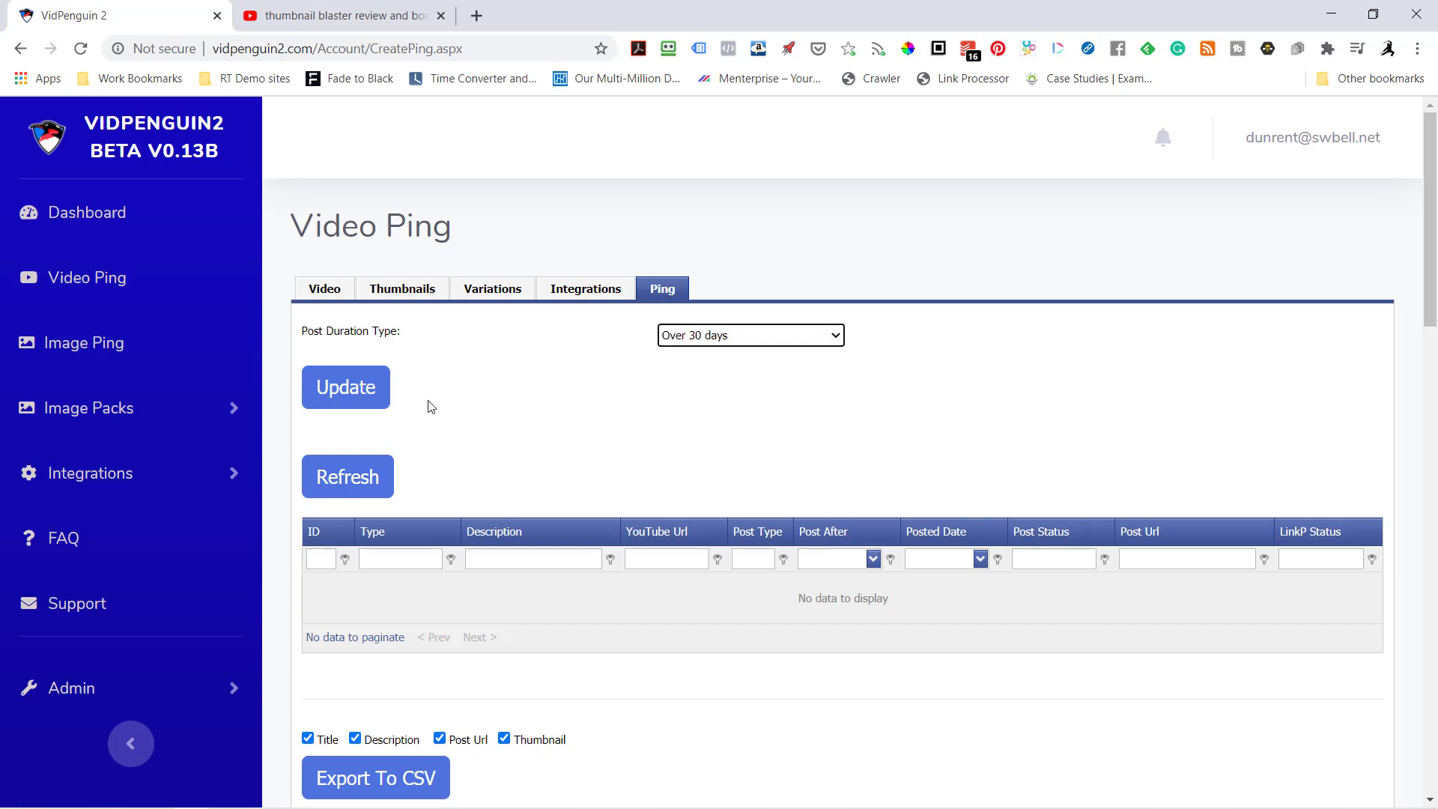
click(358, 395)
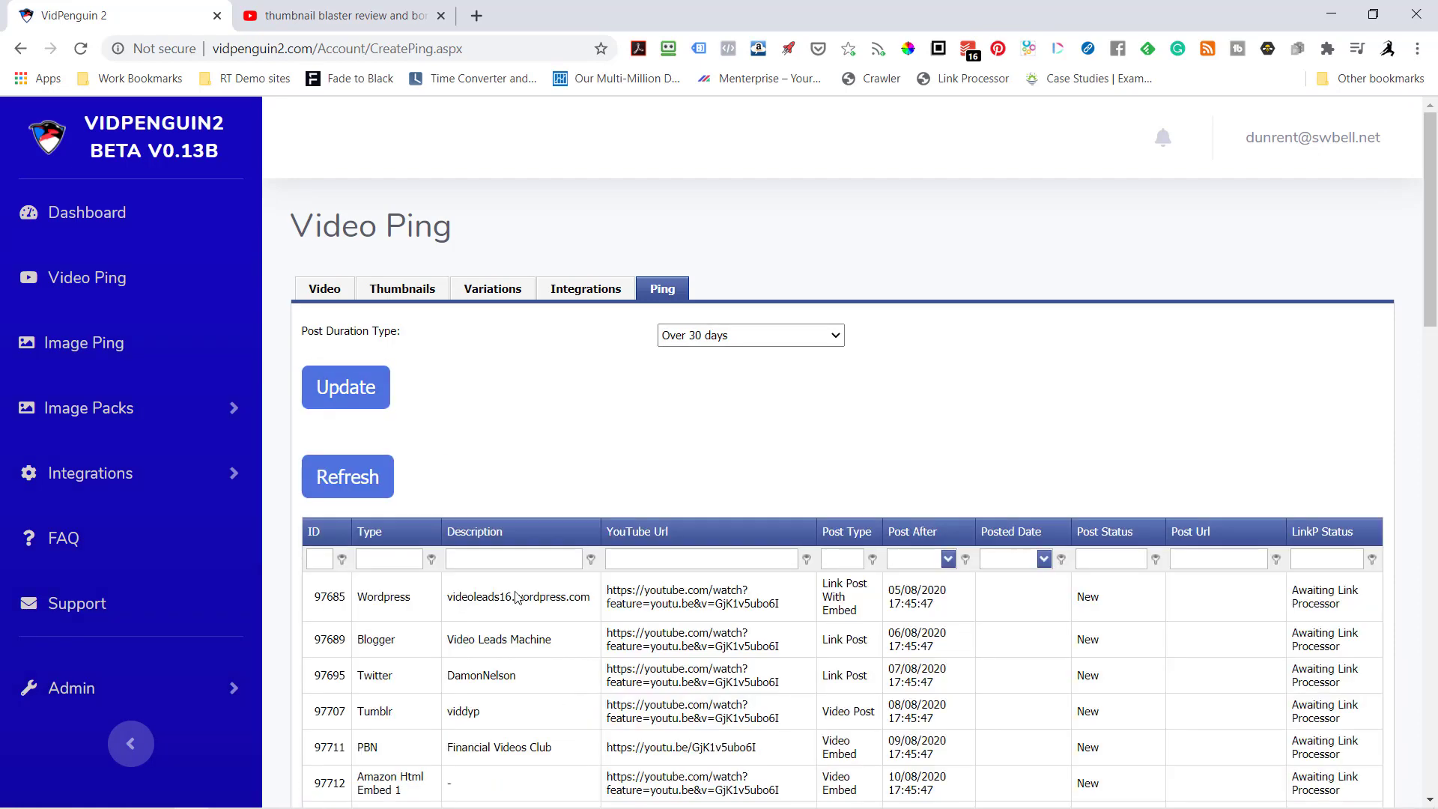
Step: Review the scheduled posts and Freeze and Ping the schedule
scroll(651, 560, down, 2)
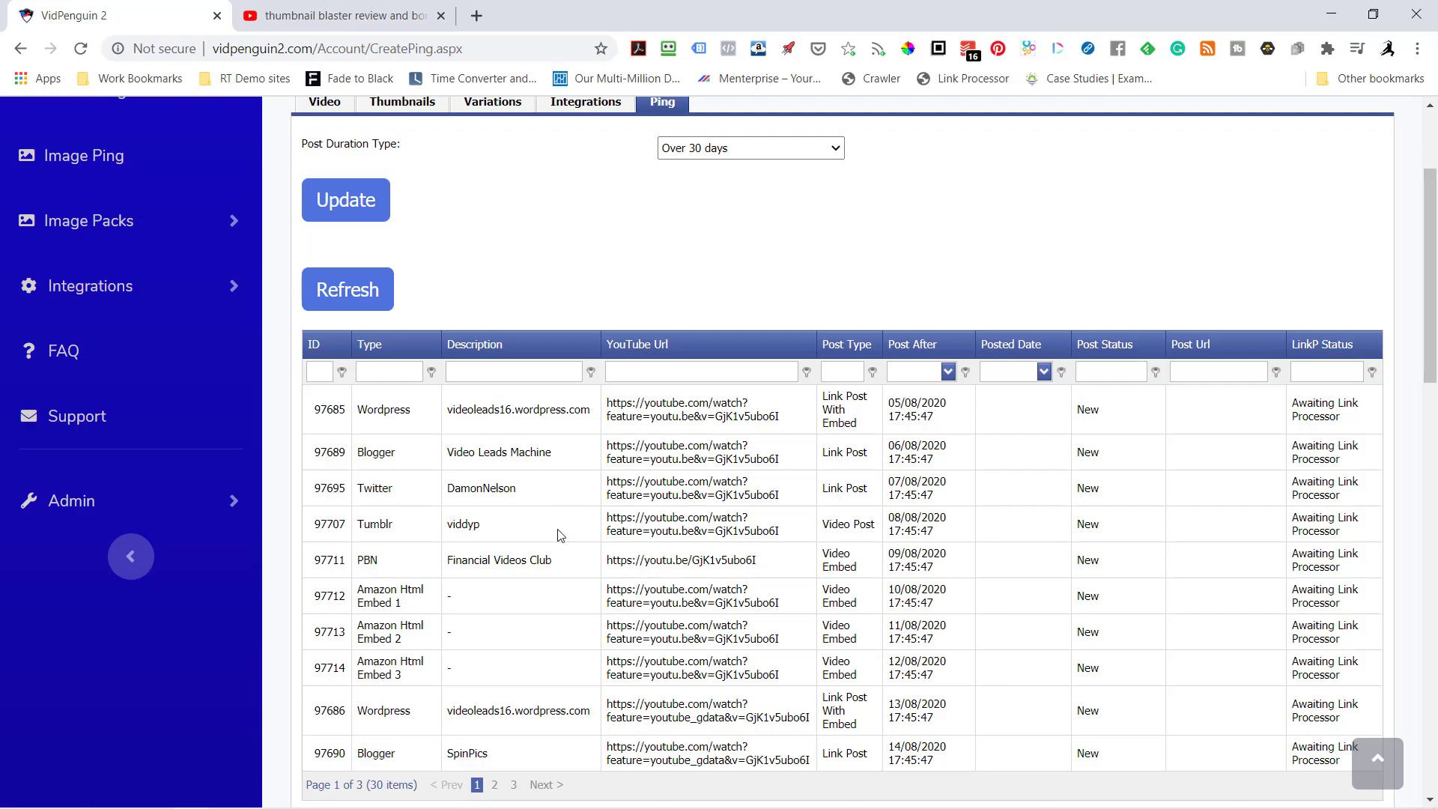
scroll(563, 556, down, 3)
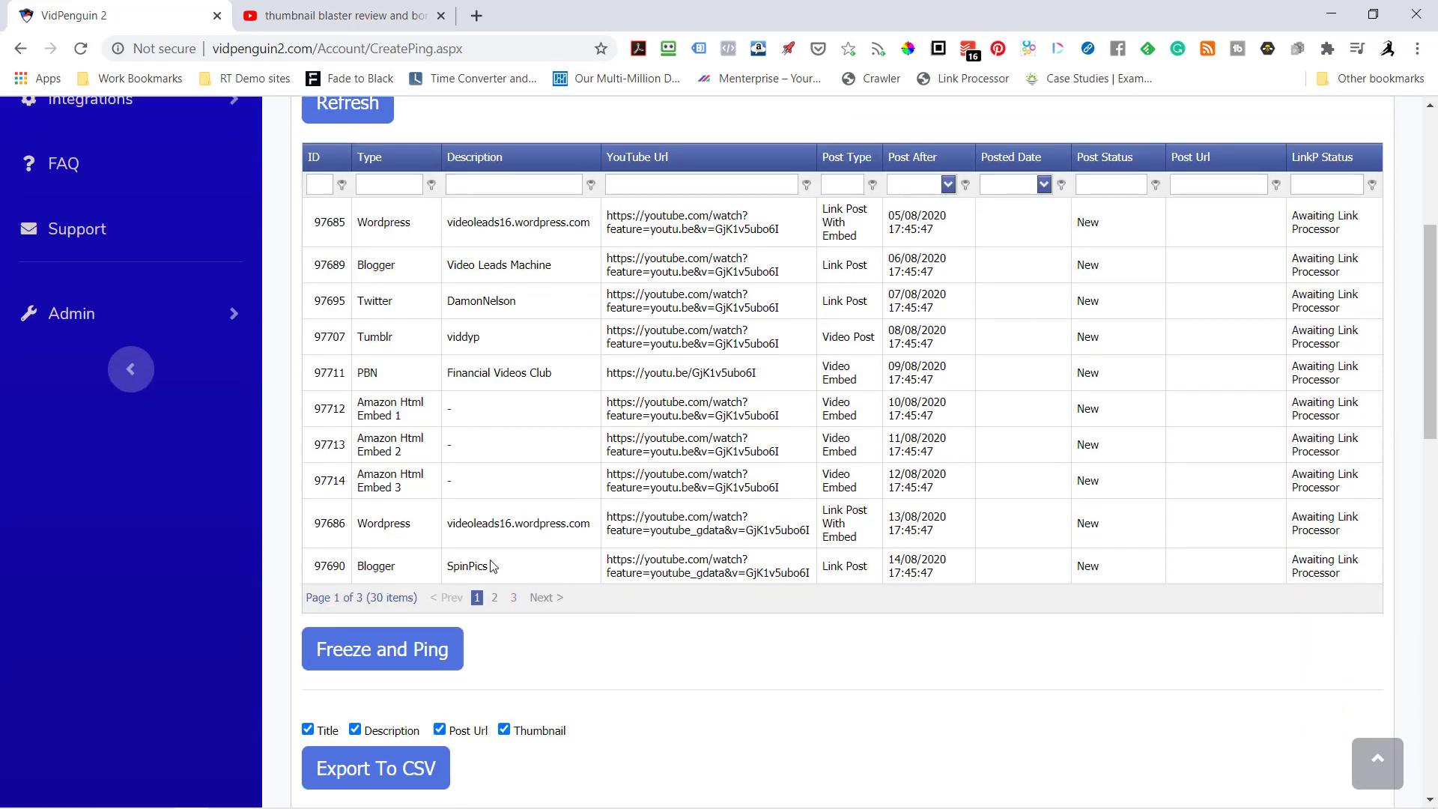
scroll(629, 455, up, 3)
scroll(629, 524, up, 3)
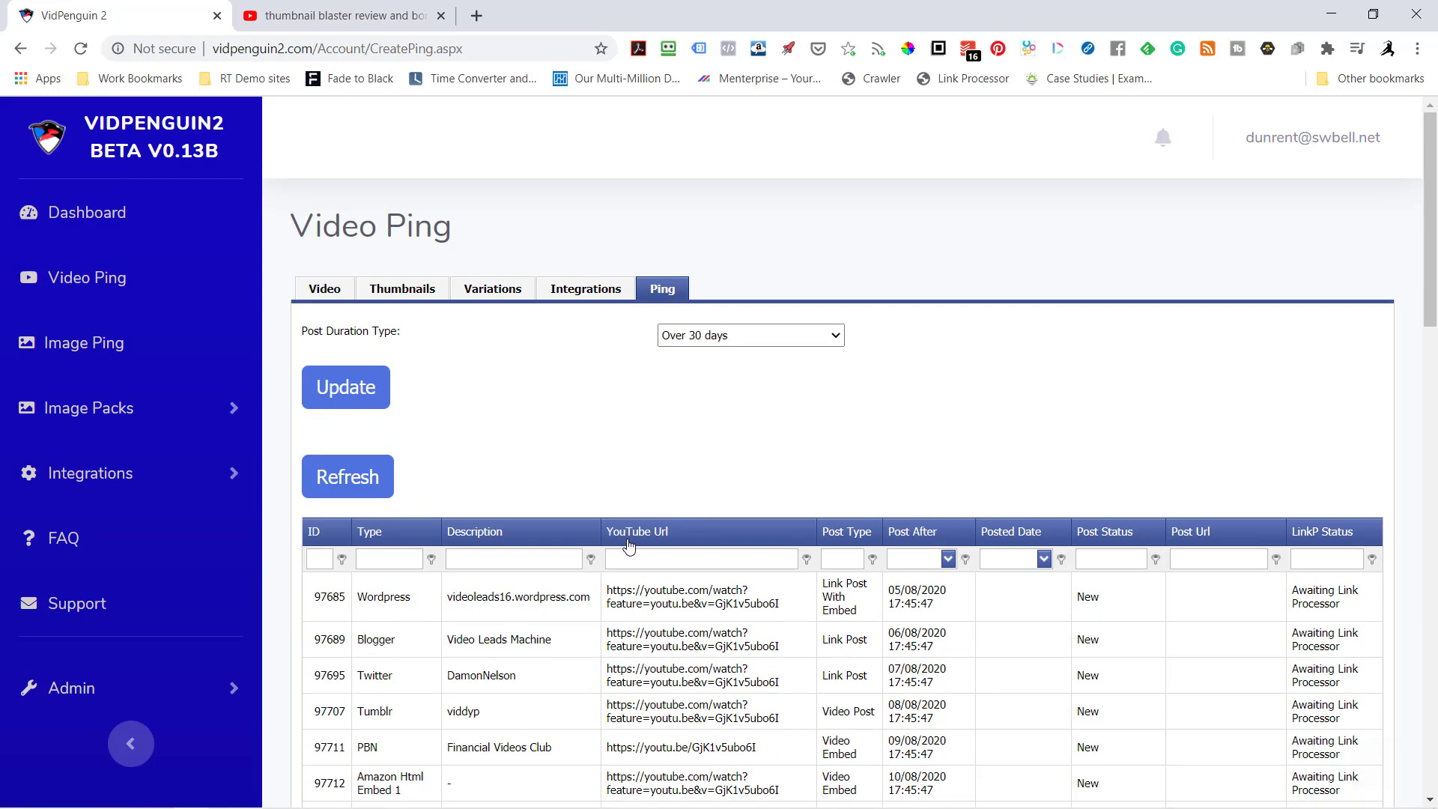
scroll(629, 547, down, 3)
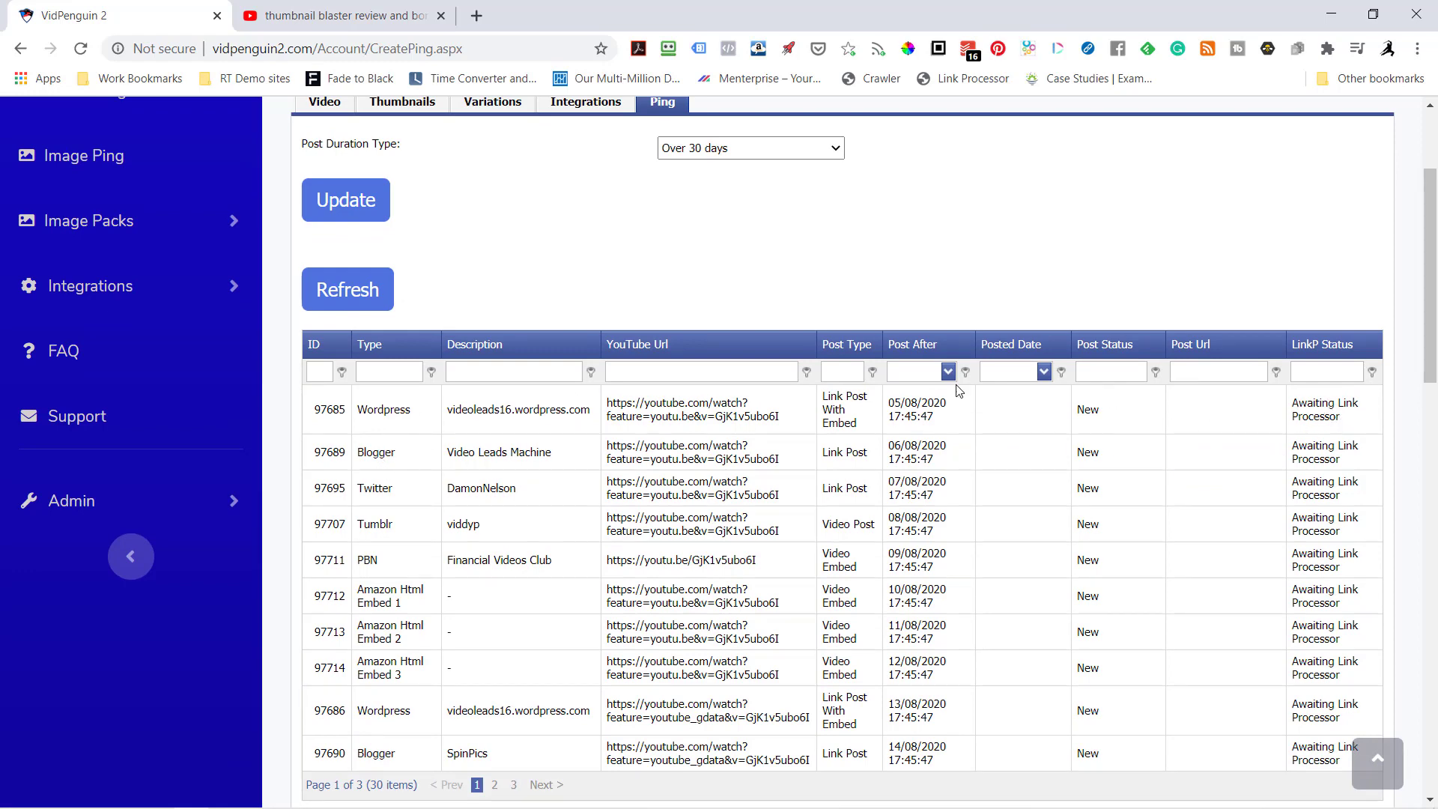
scroll(810, 448, down, 5)
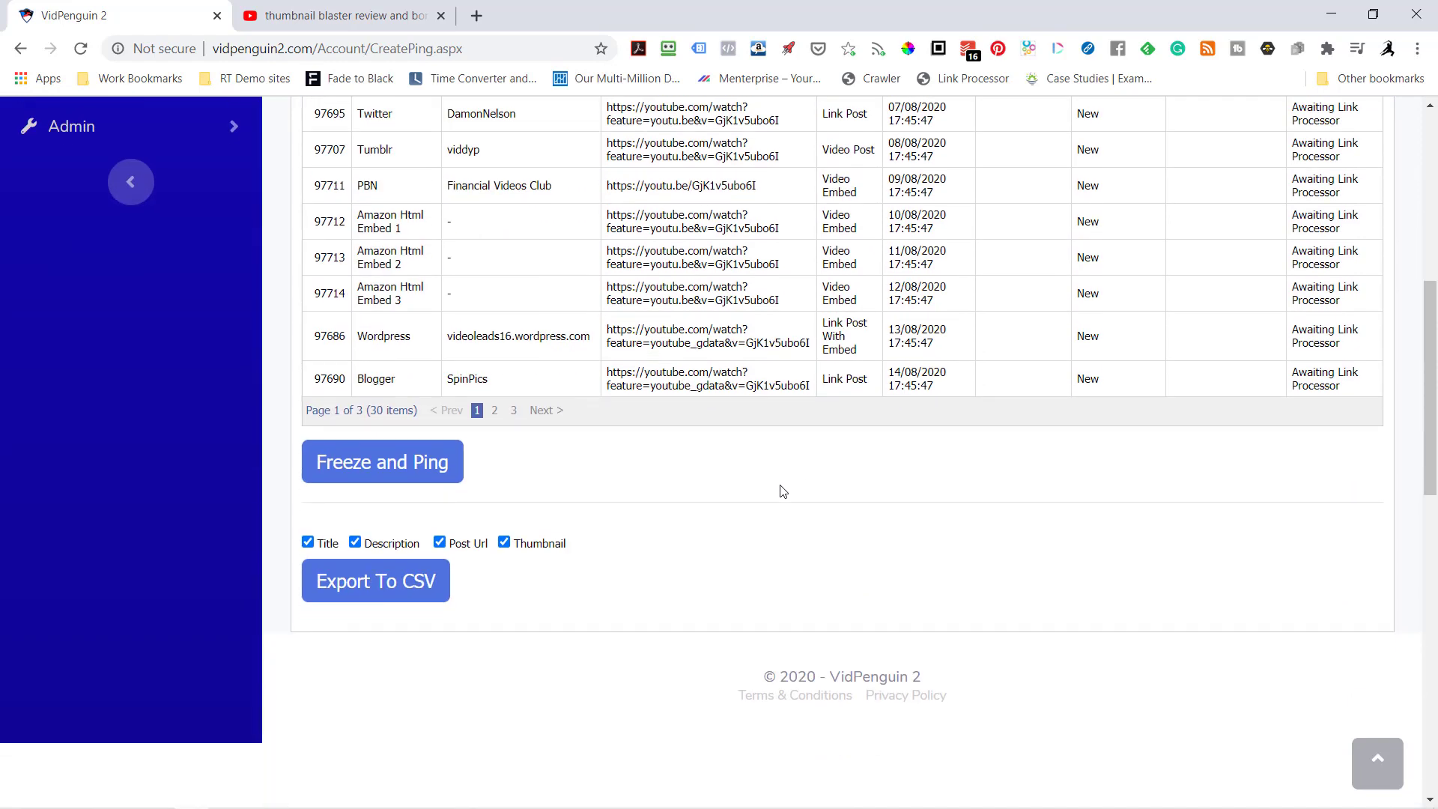
click(388, 476)
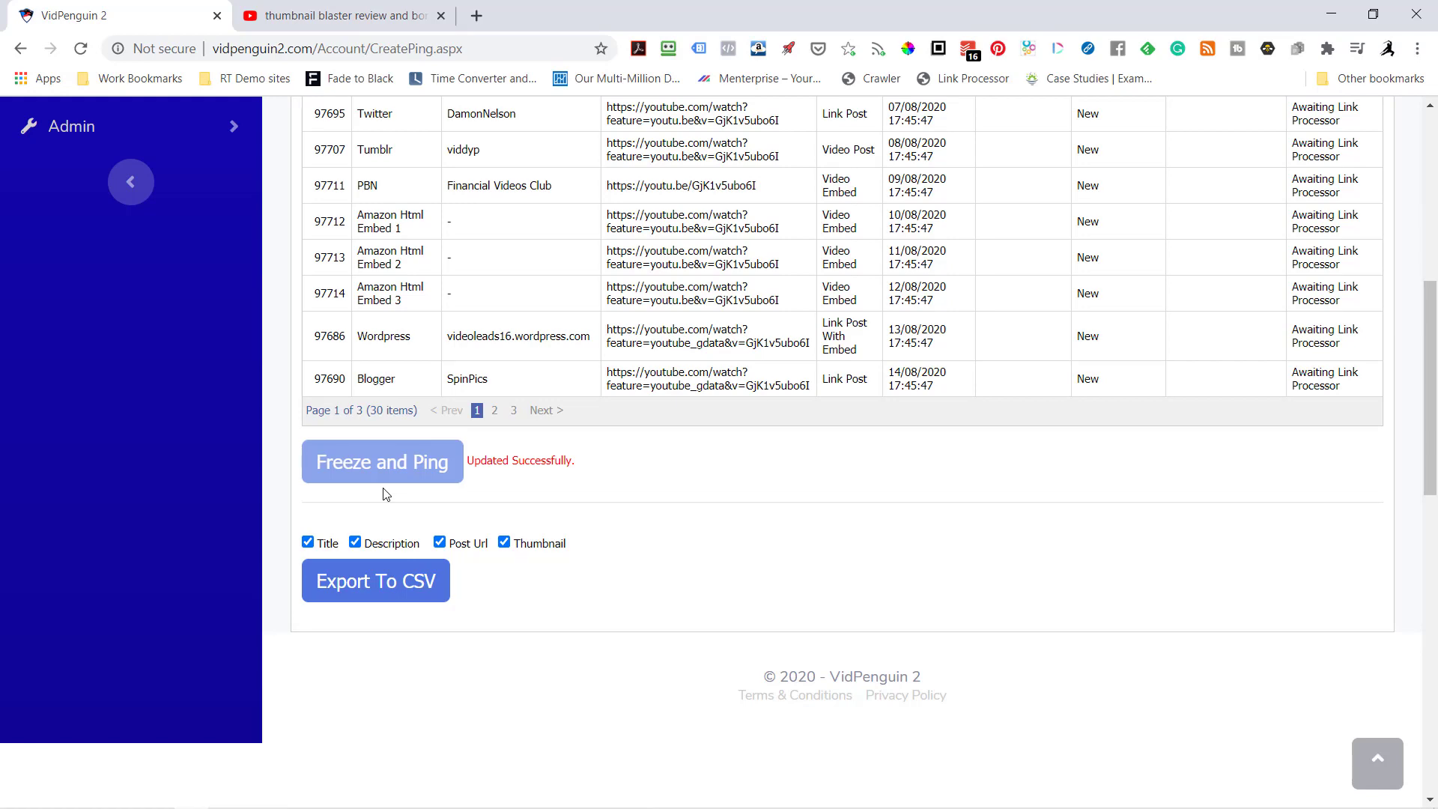
scroll(731, 484, up, 8)
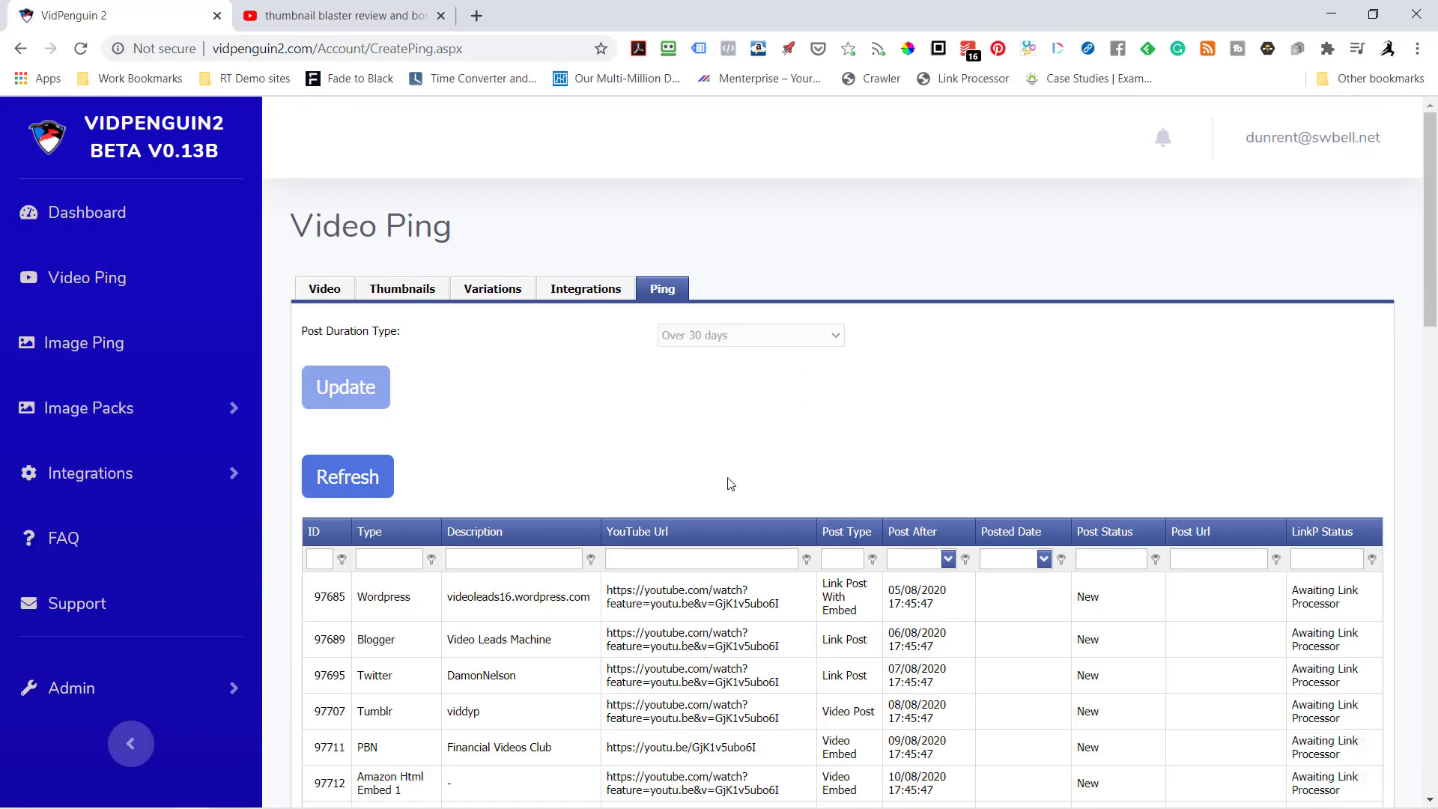
Step: Open this ping's Integrations settings and scroll to the bottom
click(585, 288)
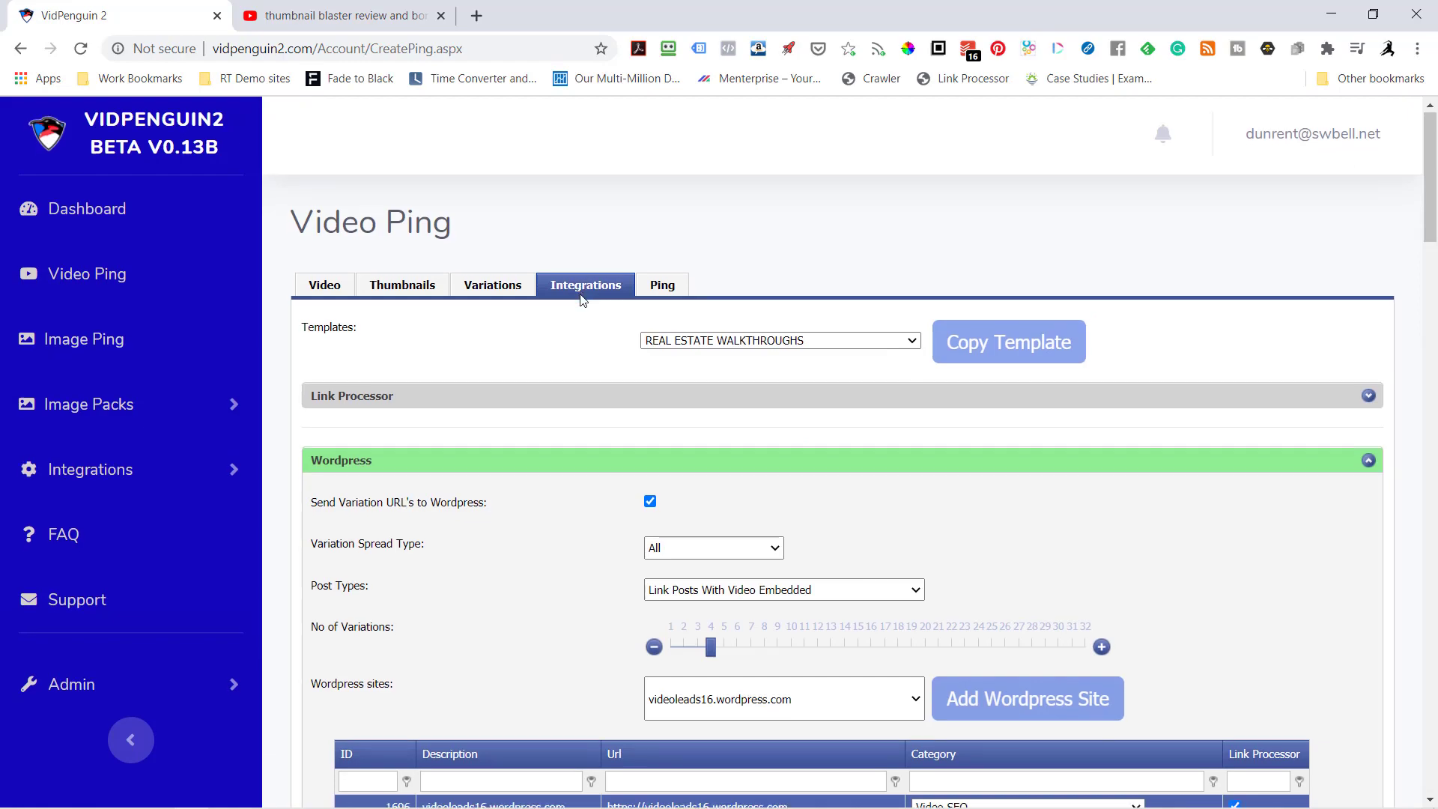
scroll(583, 298, down, 5)
scroll(583, 300, down, 20)
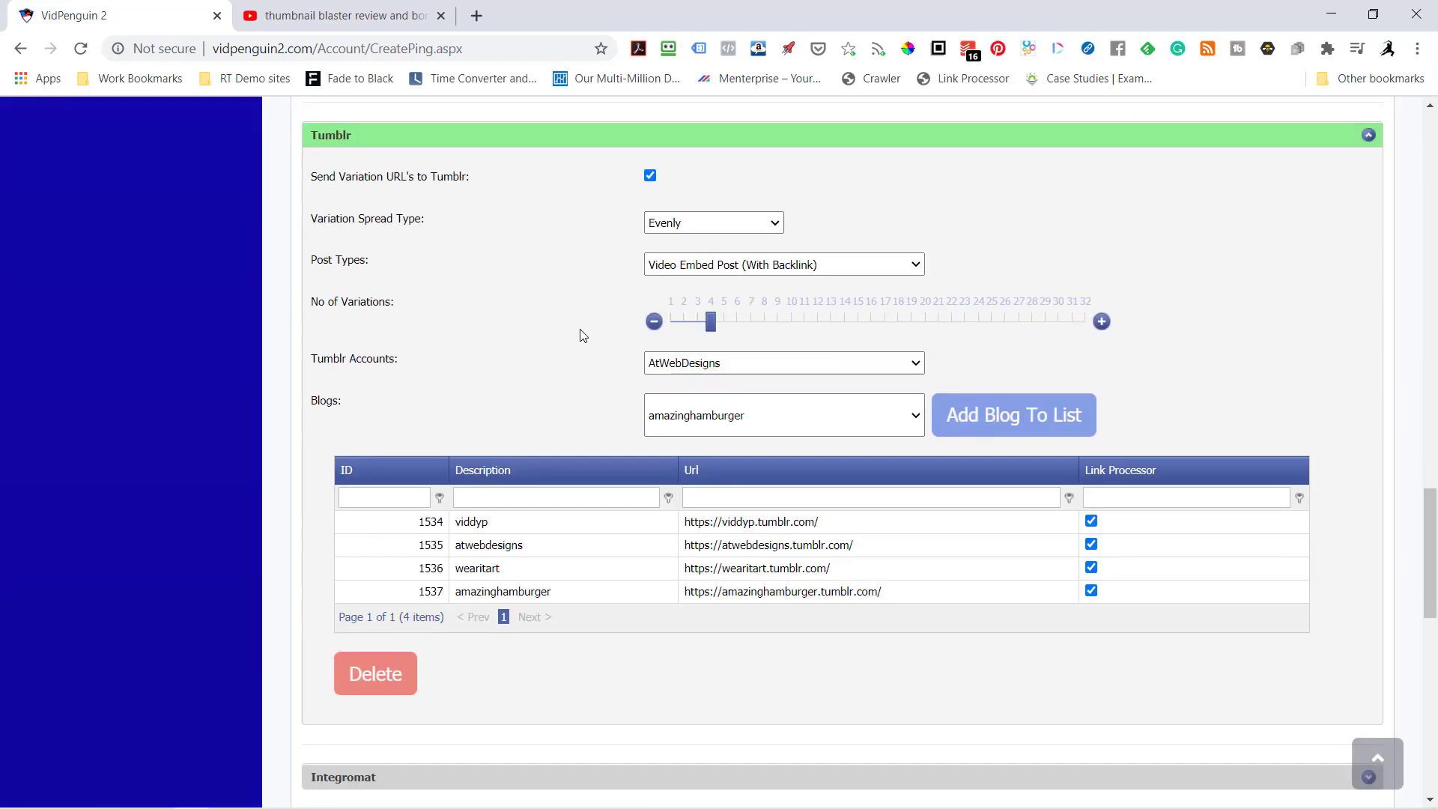
scroll(582, 346, down, 10)
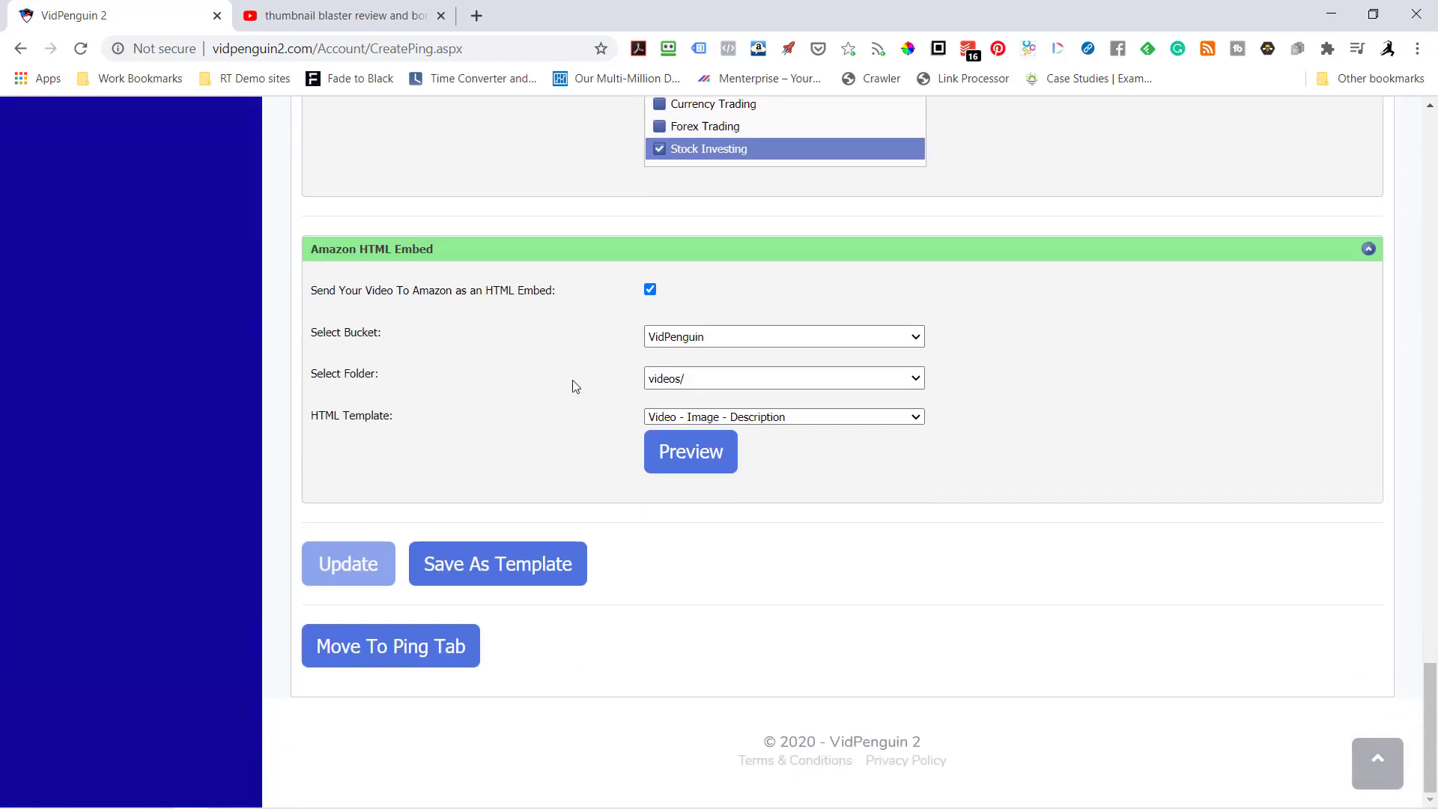
scroll(551, 452, up, 20)
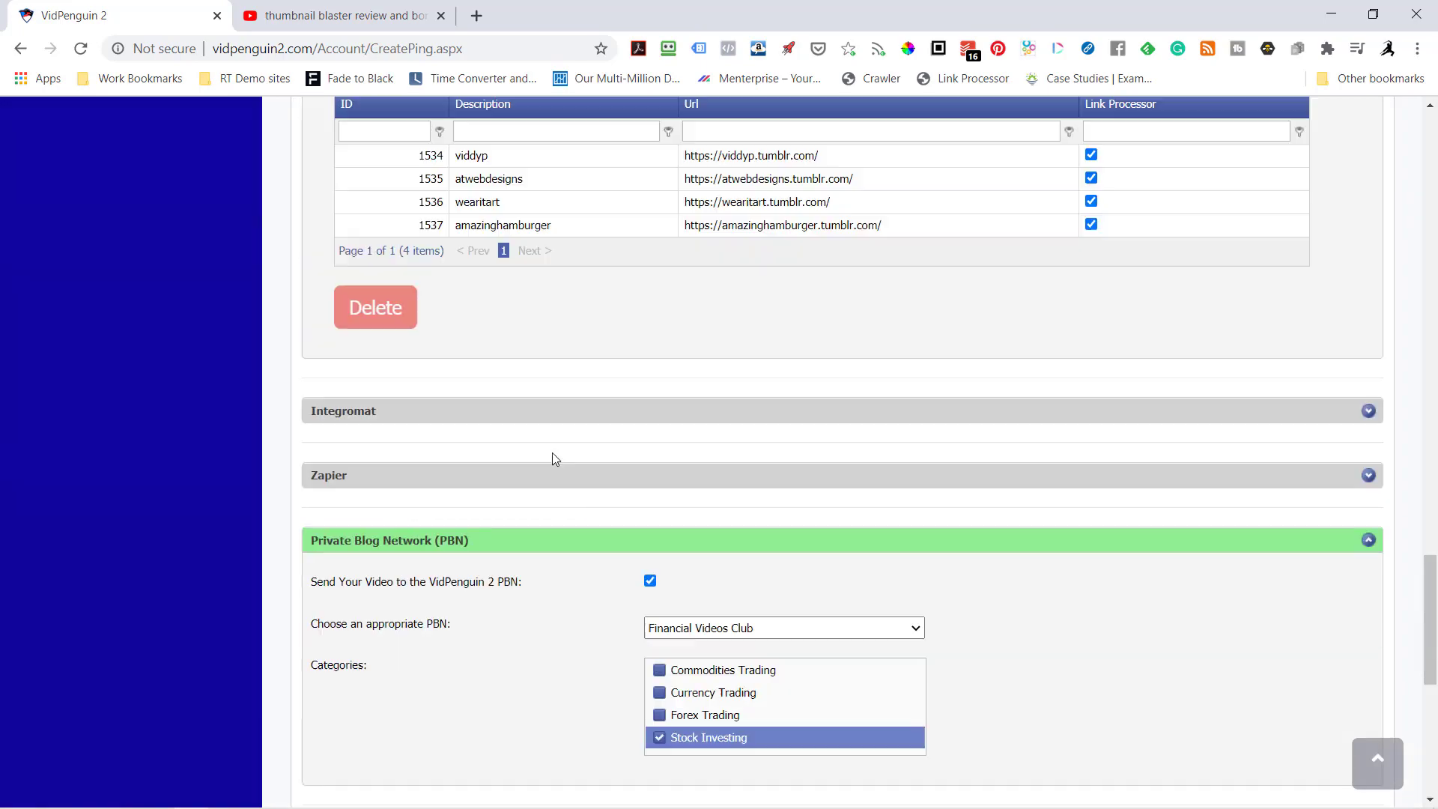
scroll(564, 453, down, 20)
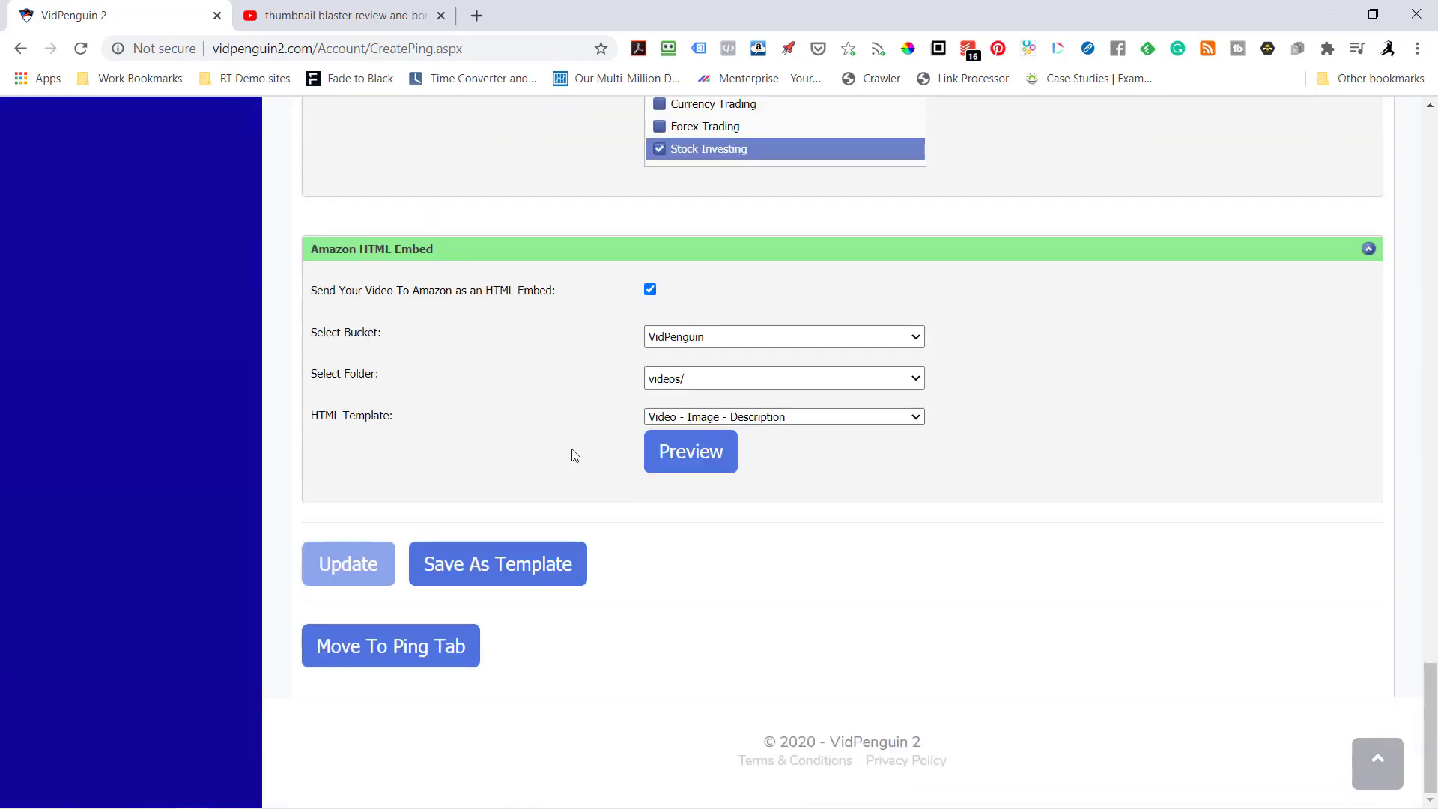
Step: Save the integrations as template 'VidPenguin Integrations' described 'use for vidpenguin channel'
click(536, 567)
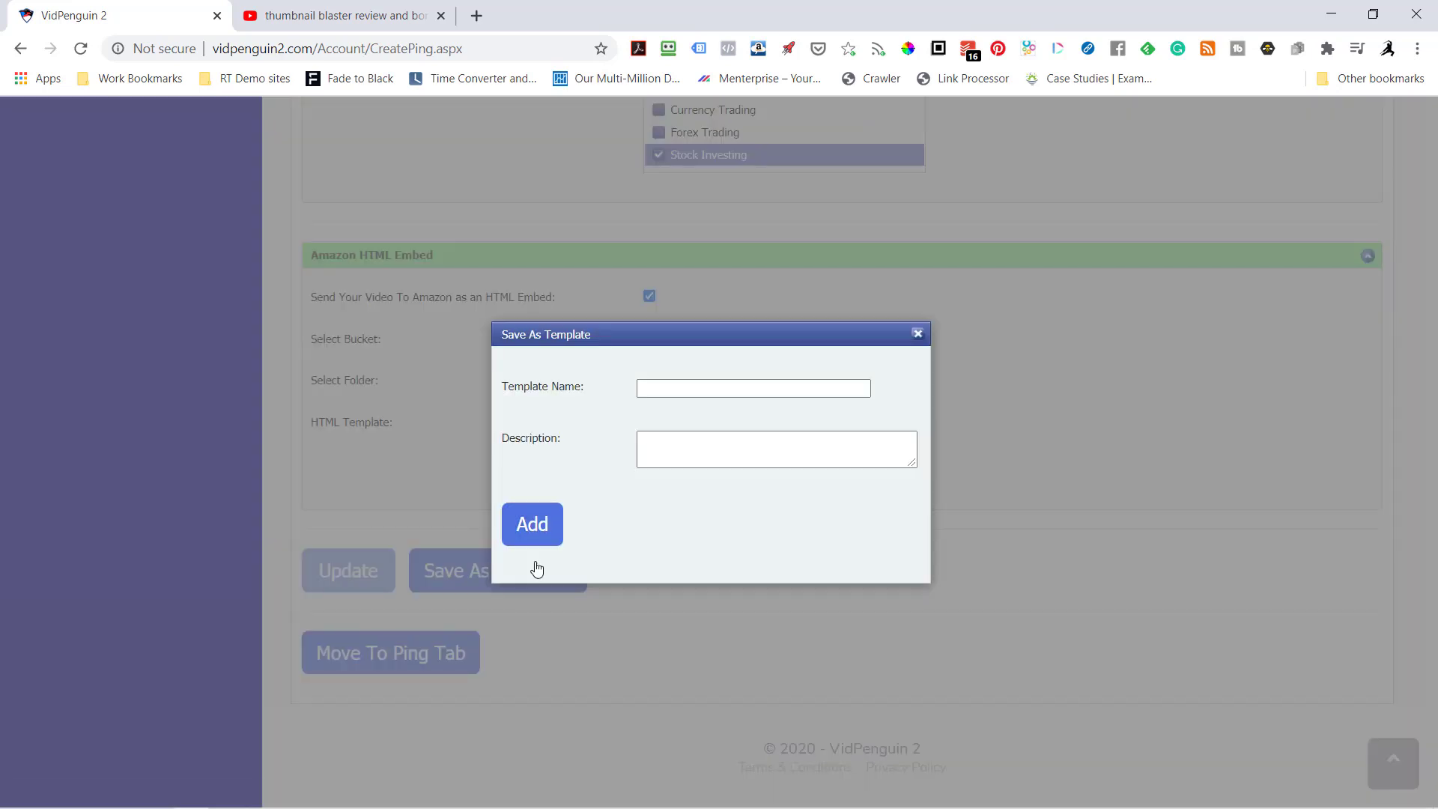
click(677, 392)
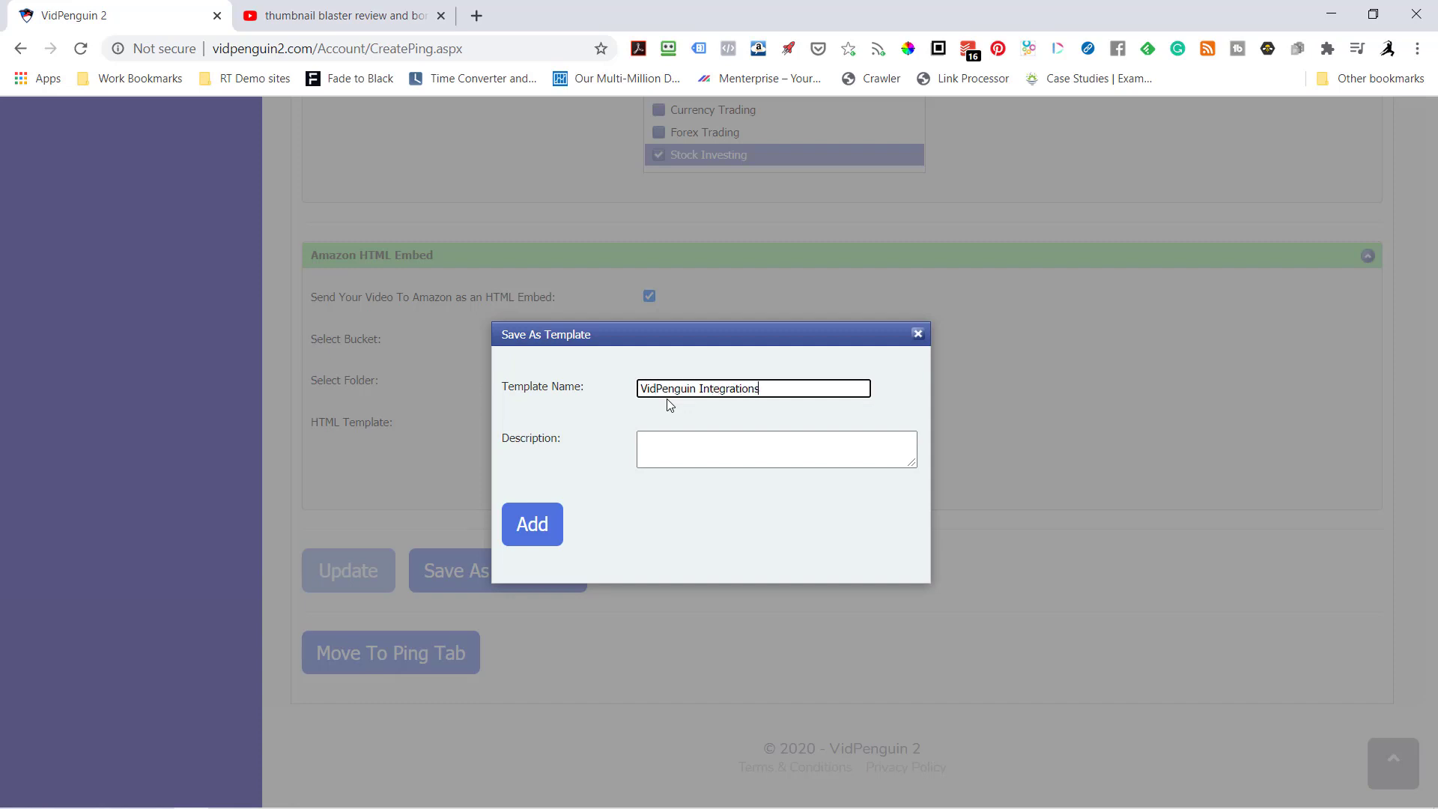
click(675, 455)
text(use for vidpenguin channel)
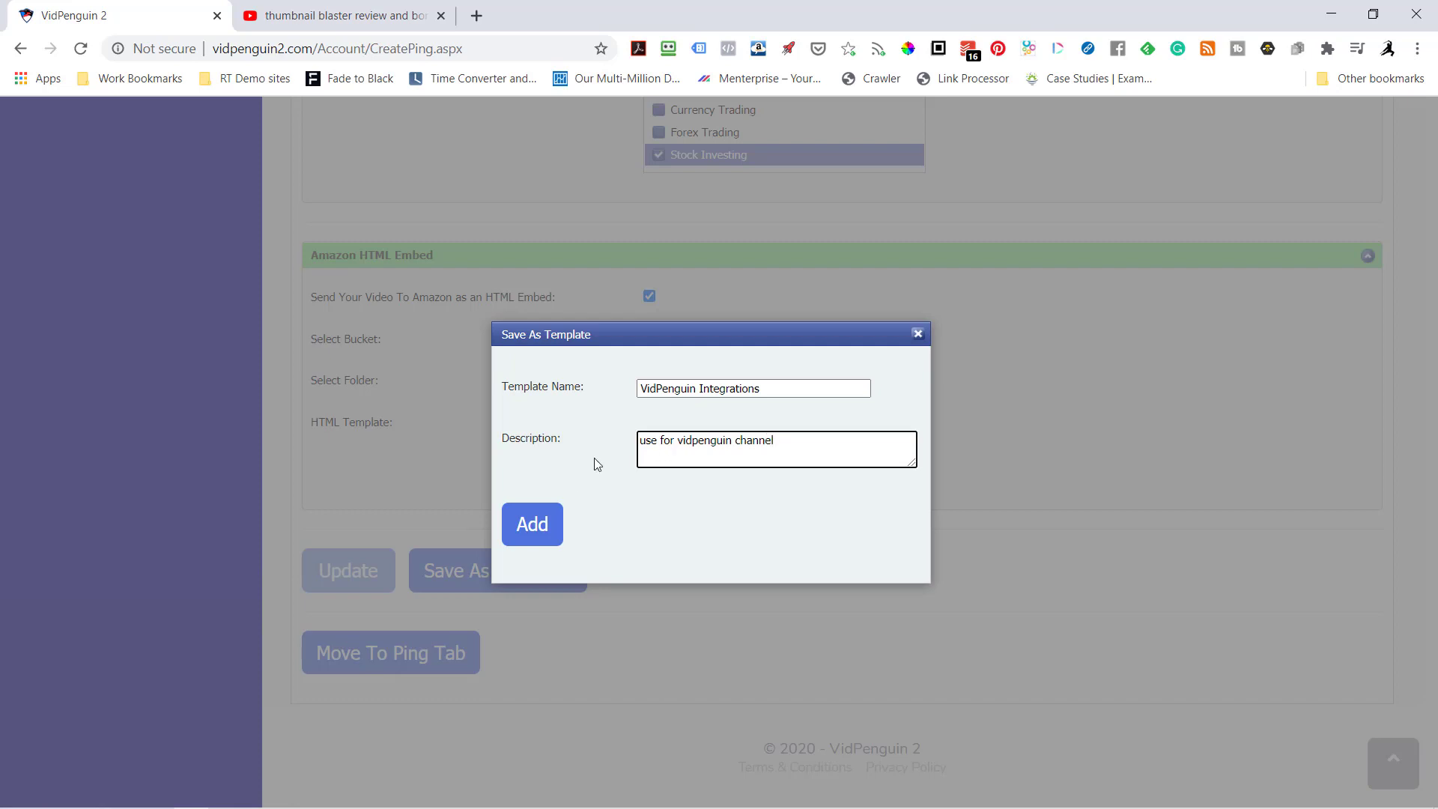
click(528, 527)
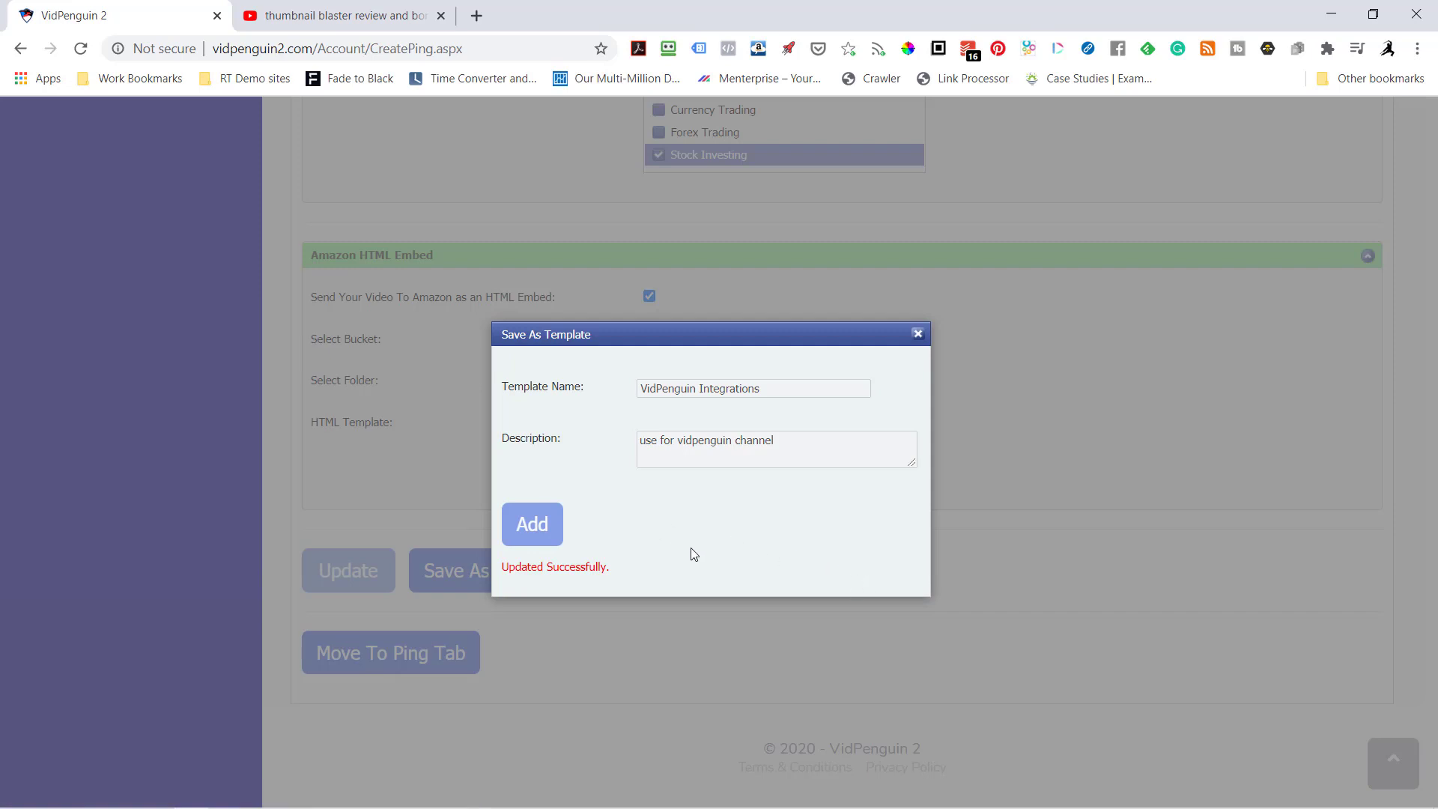
click(918, 334)
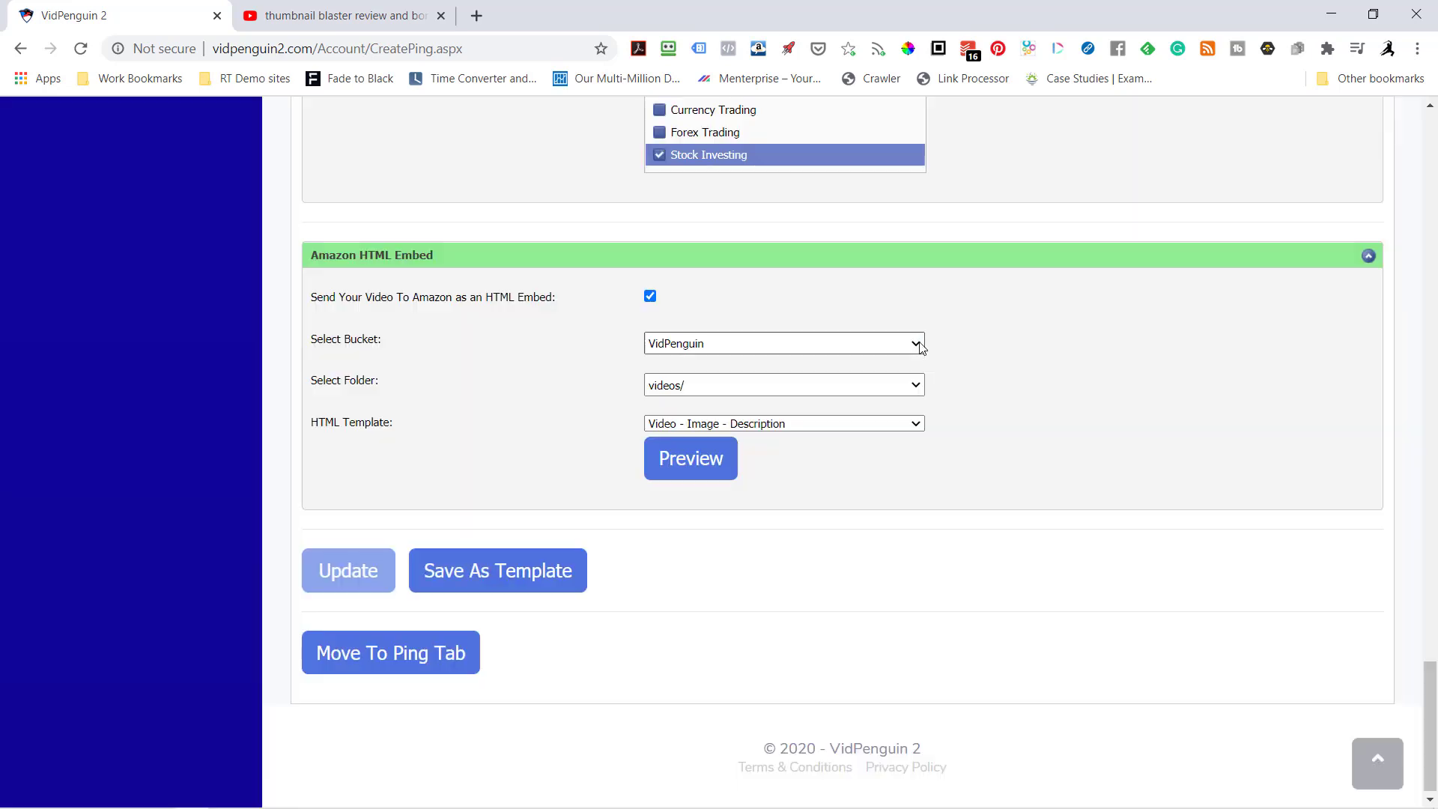
scroll(685, 672, up, 20)
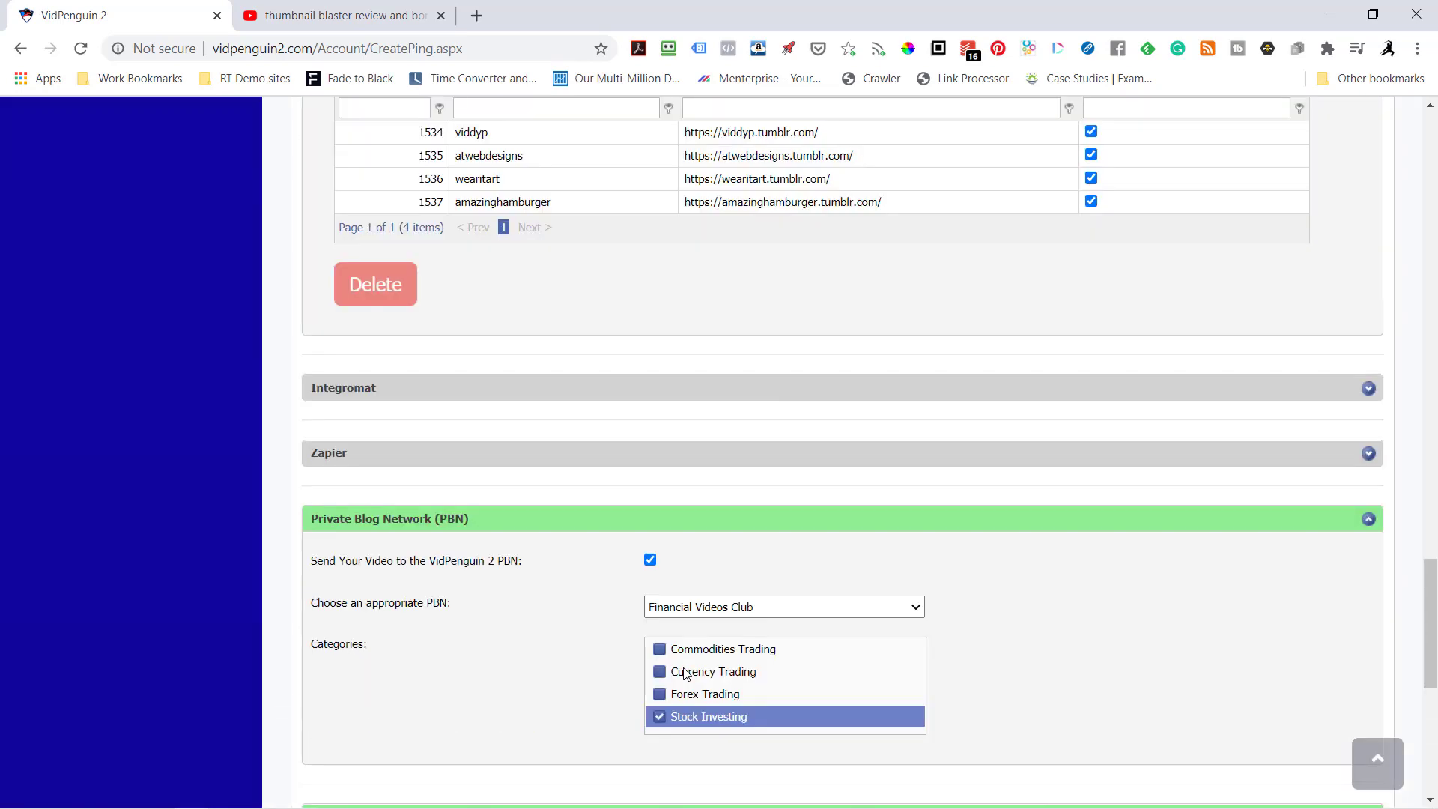
scroll(686, 672, up, 1)
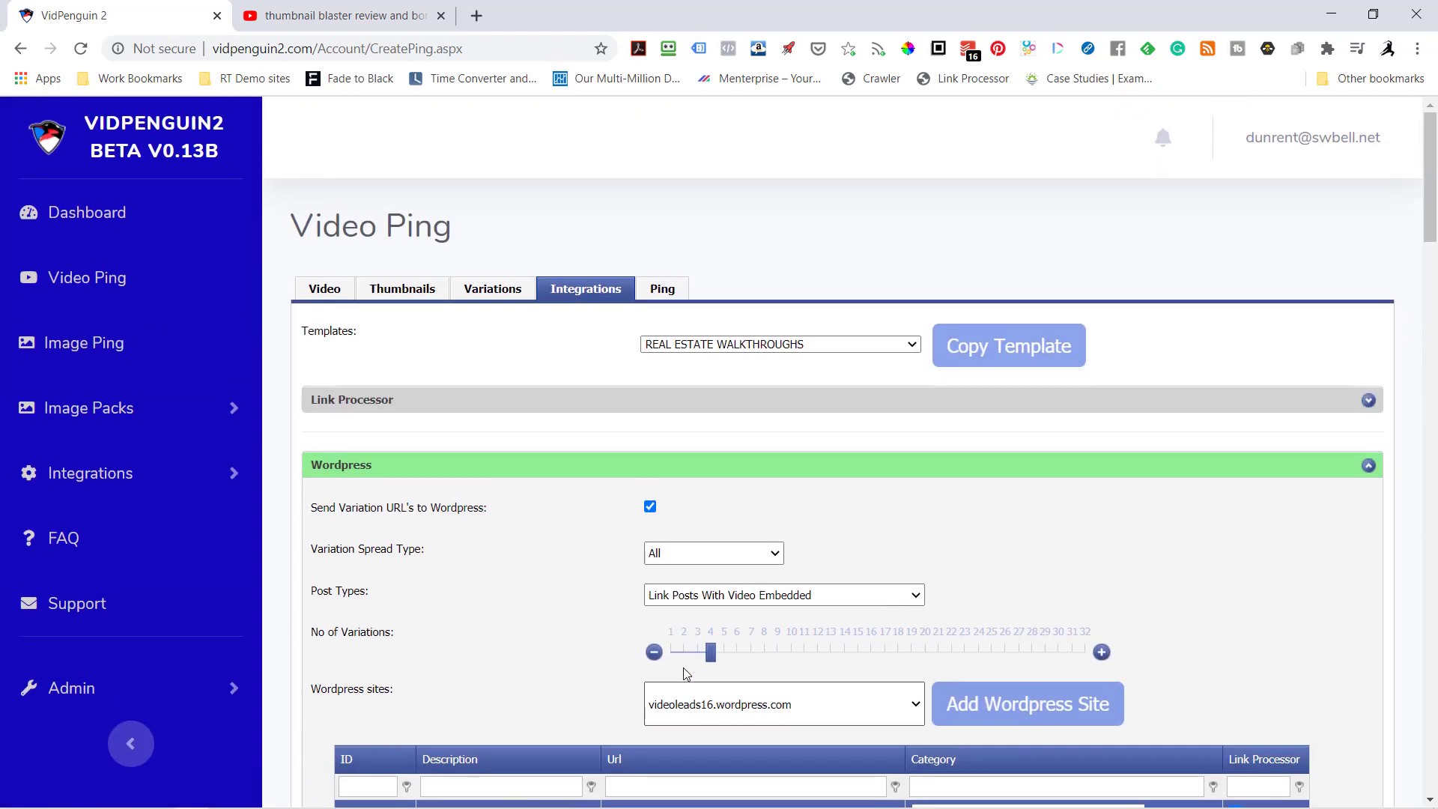
Step: Send the latest video ping to Image Ping and open the new image ping for editing
click(416, 292)
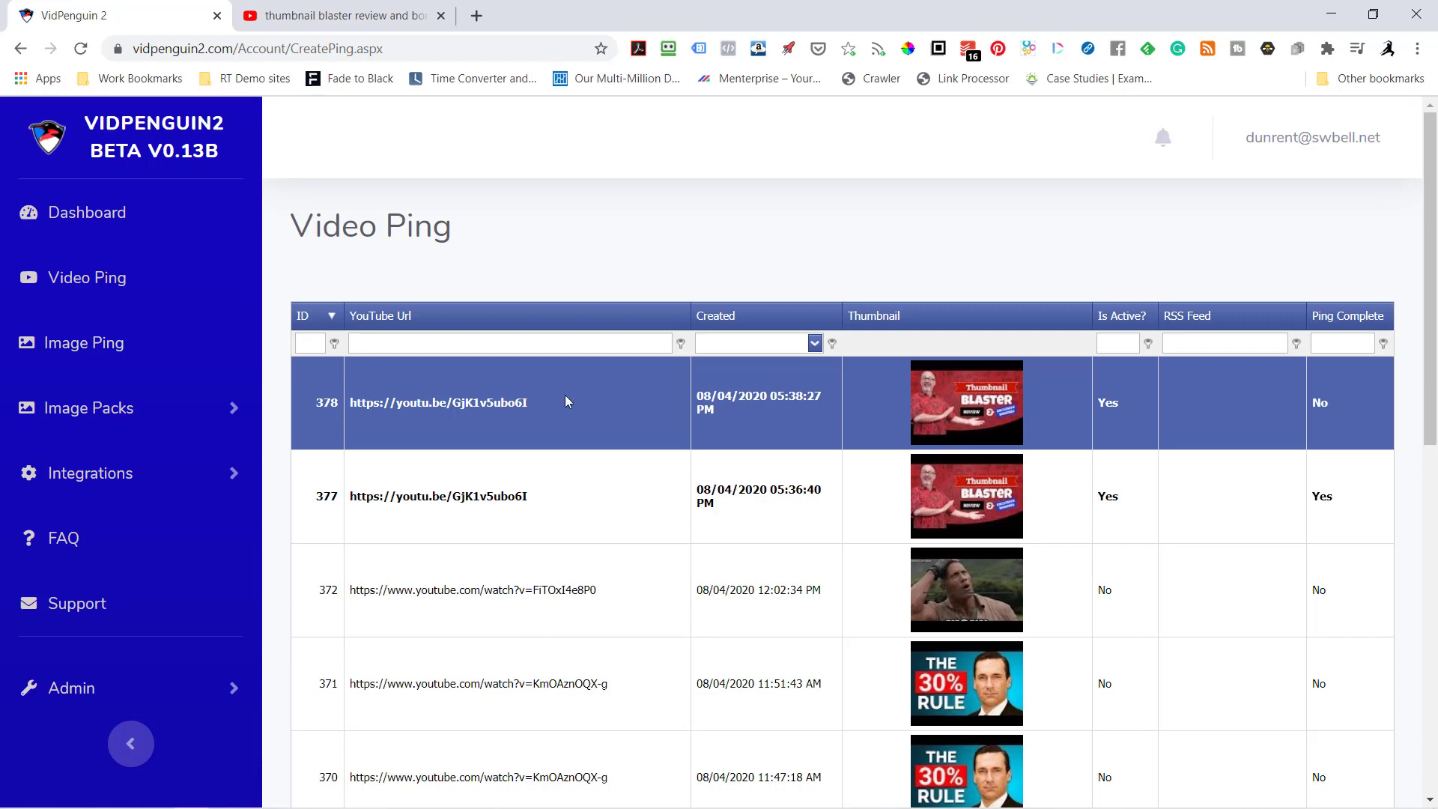
scroll(842, 510, down, 10)
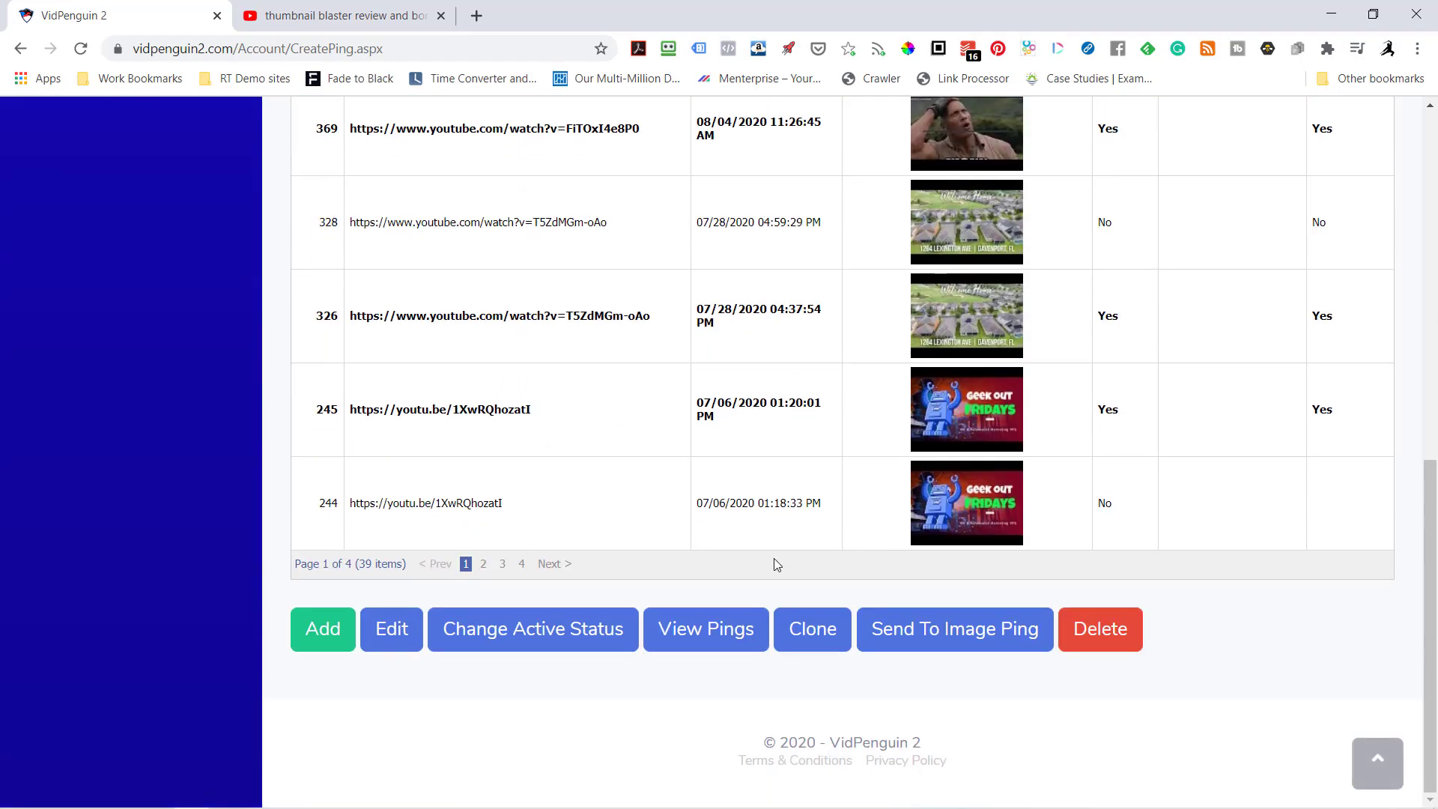
click(974, 634)
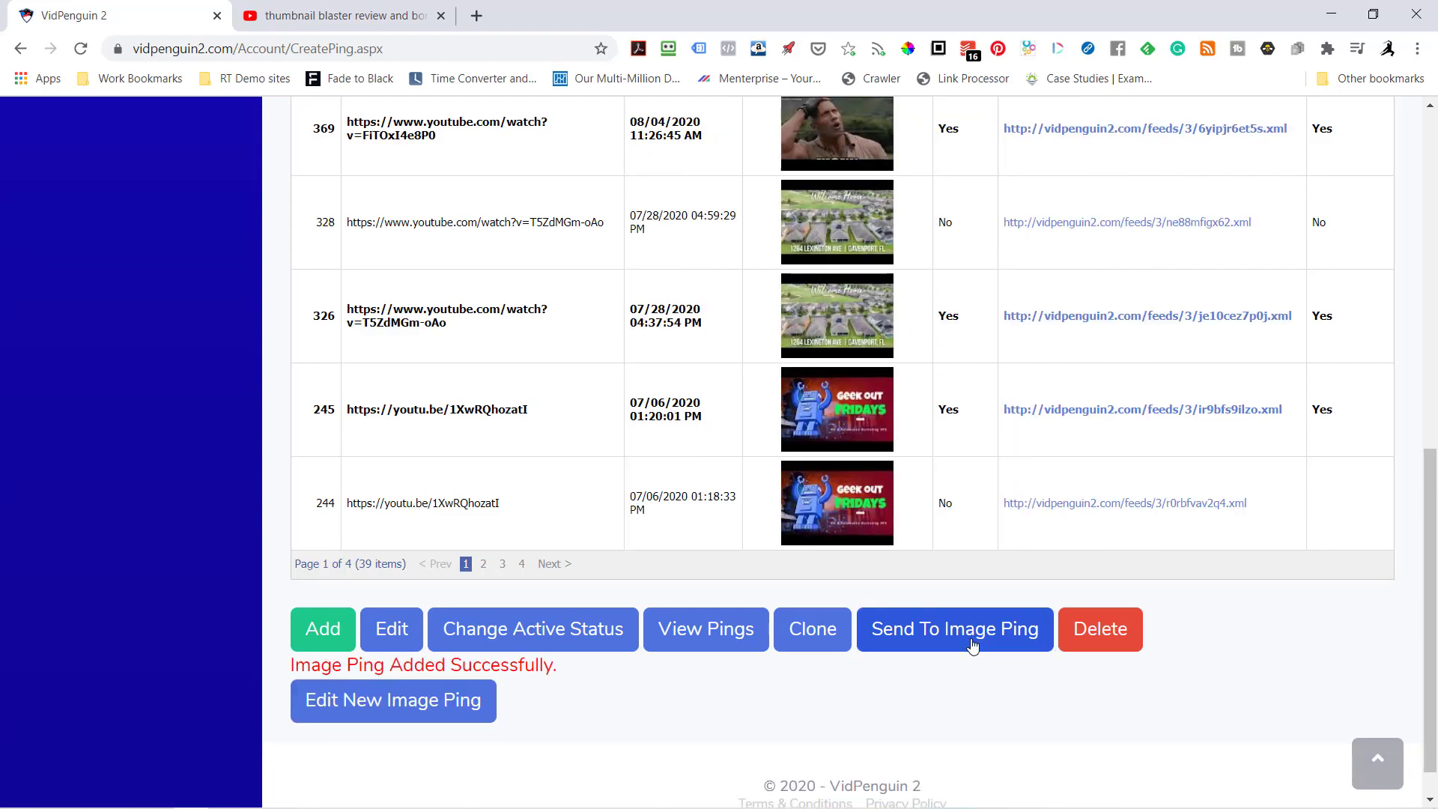
click(465, 703)
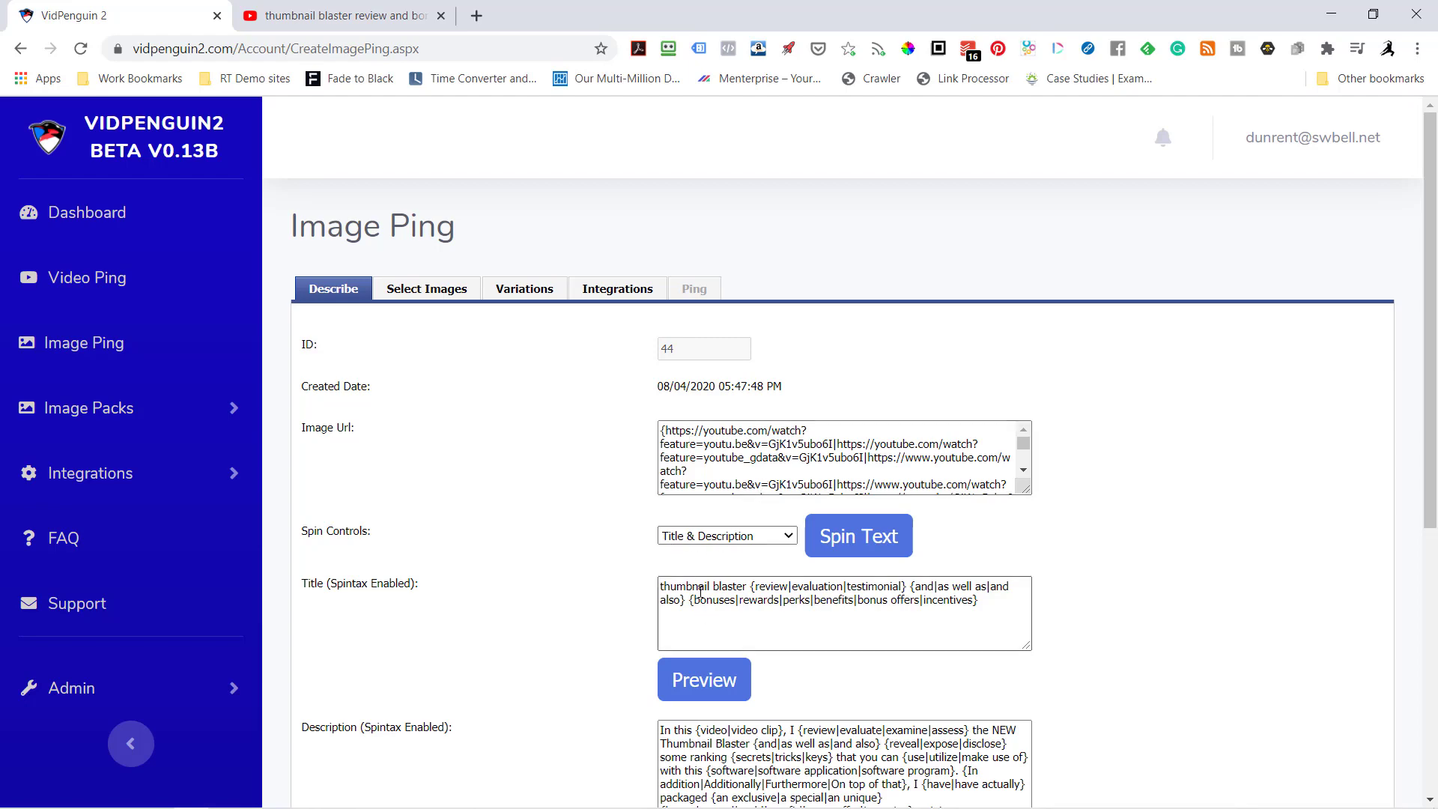
Step: Save the ping details, keep the Content Marketing pack with Exif on thumbnails, and generate variations
scroll(806, 660, down, 5)
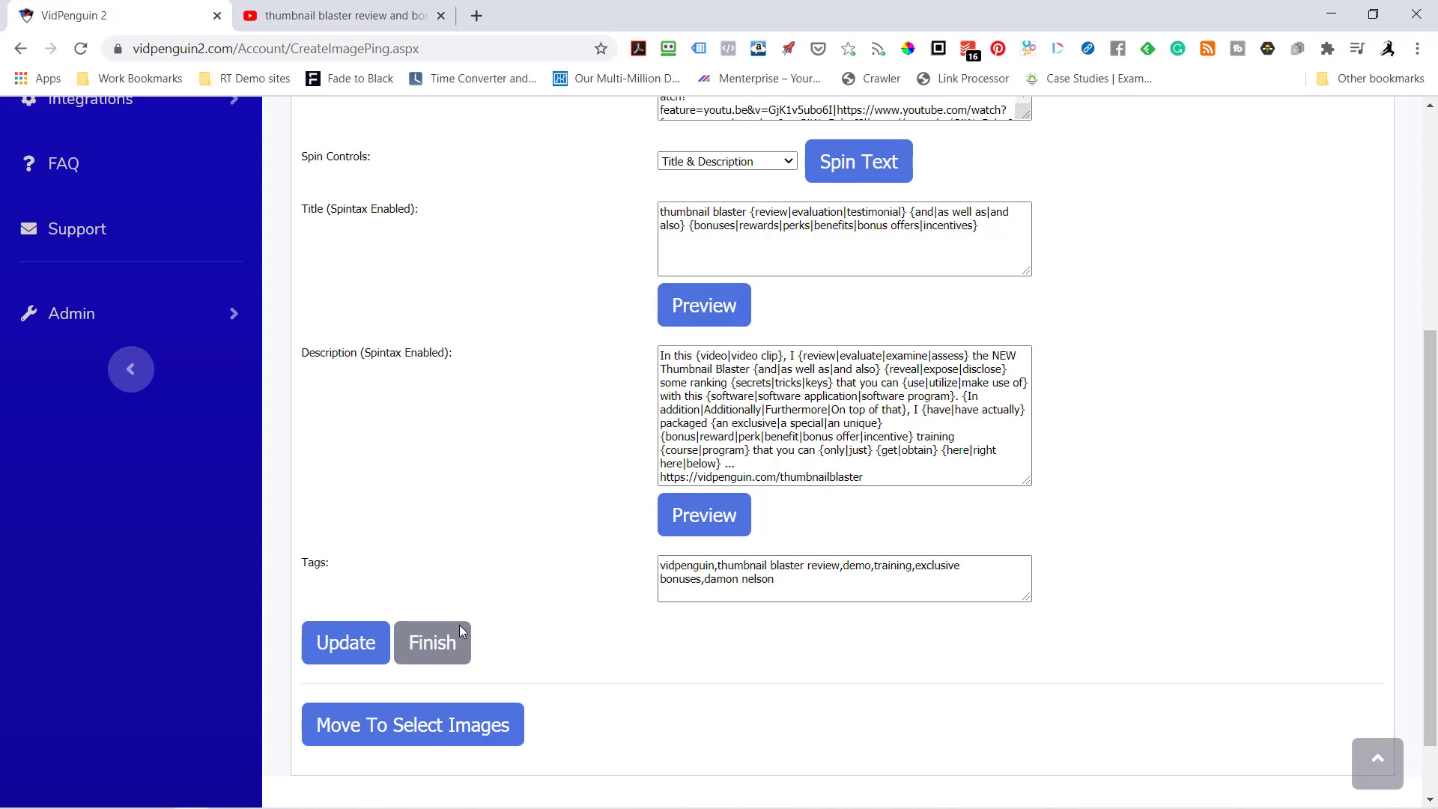
click(325, 650)
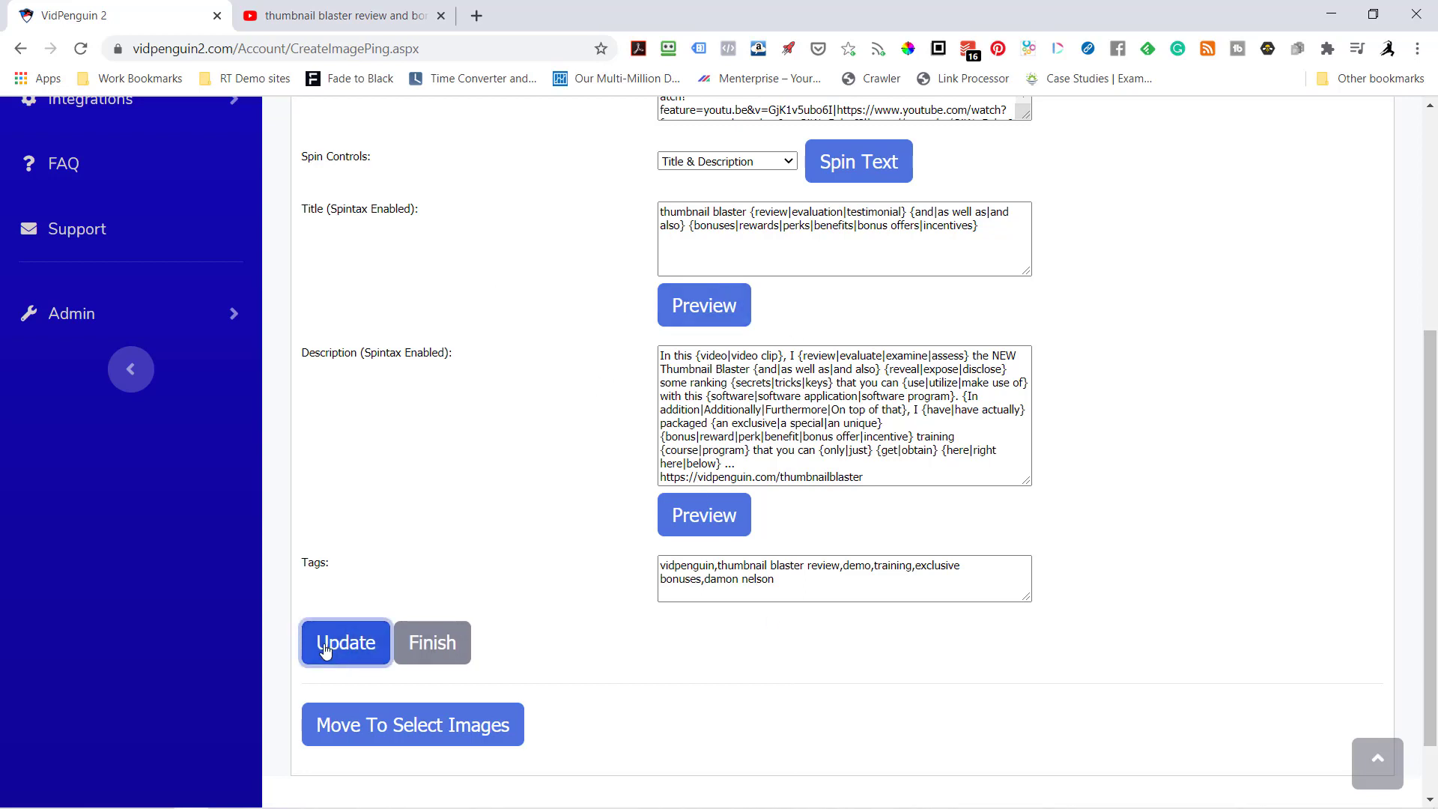
click(461, 749)
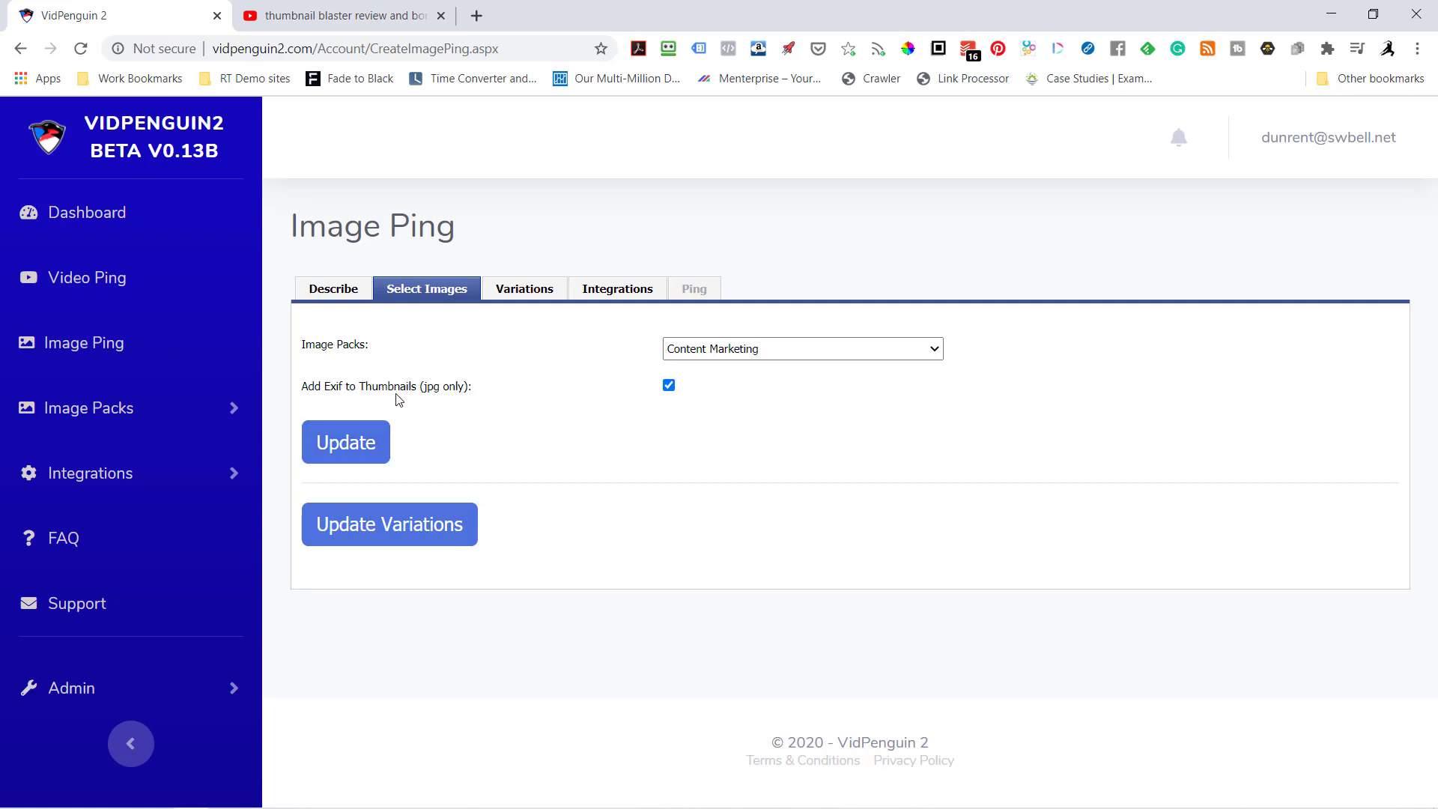
click(354, 449)
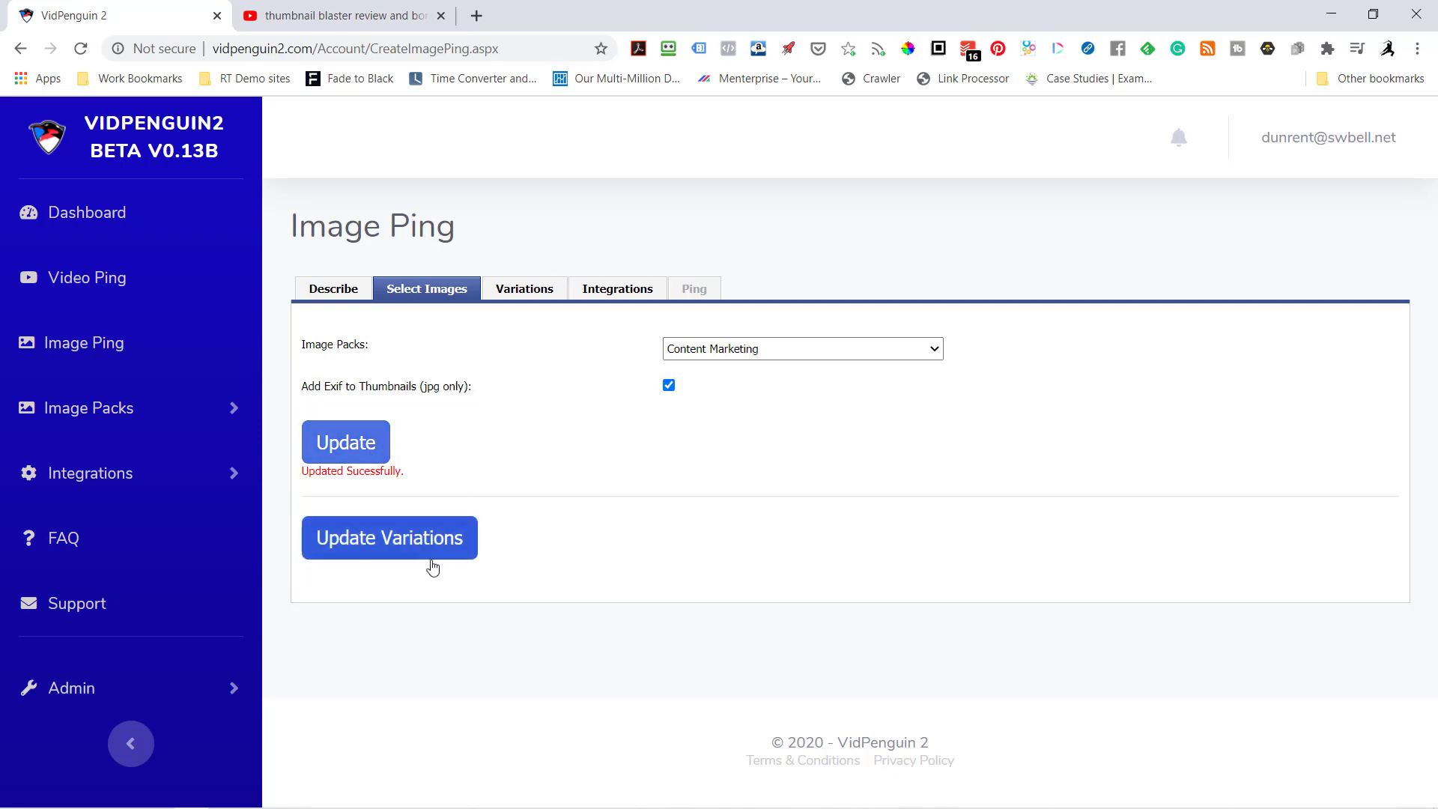
click(408, 548)
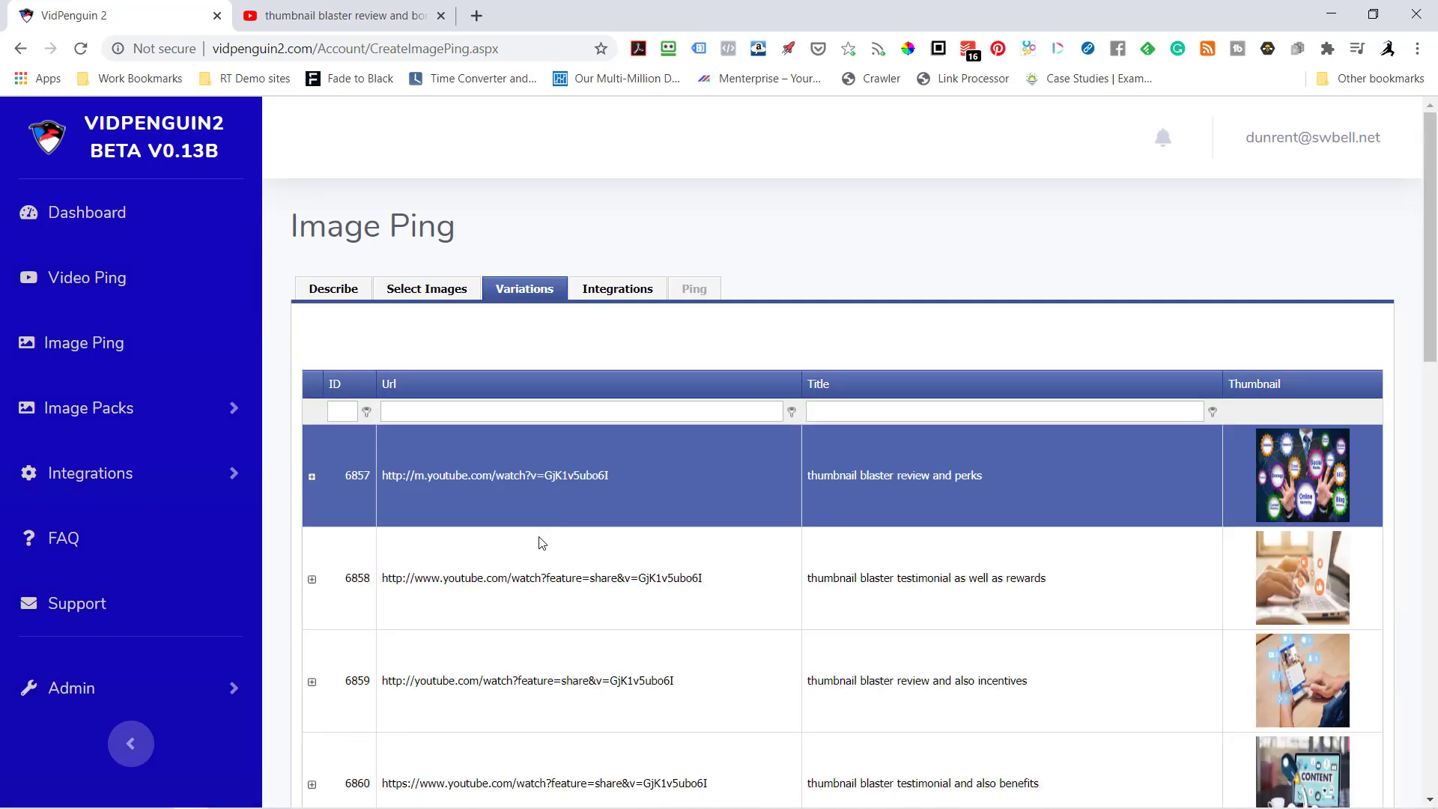
Step: Review all 49 generated variations, then continue to the Integrations step
scroll(542, 542, down, 3)
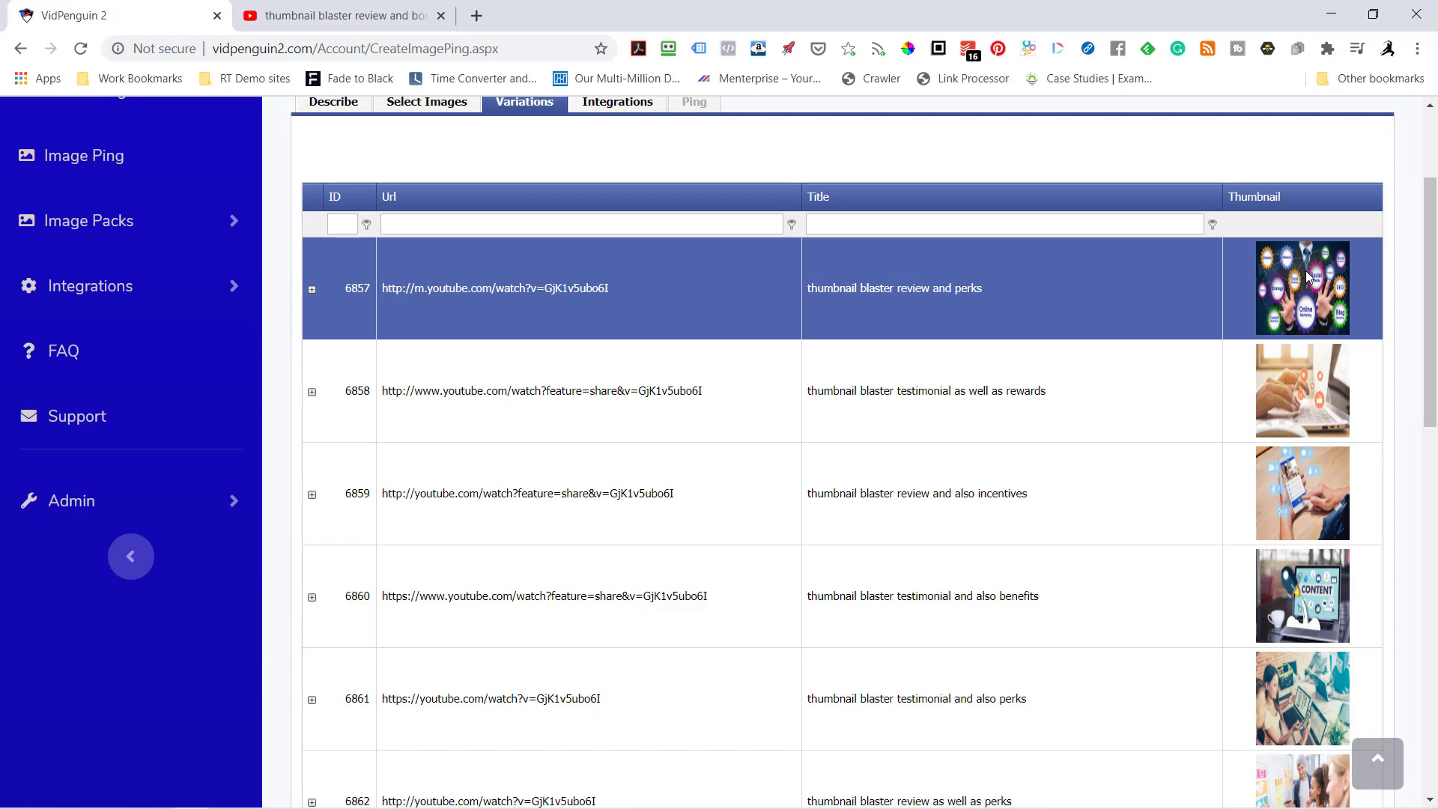
scroll(920, 461, down, 3)
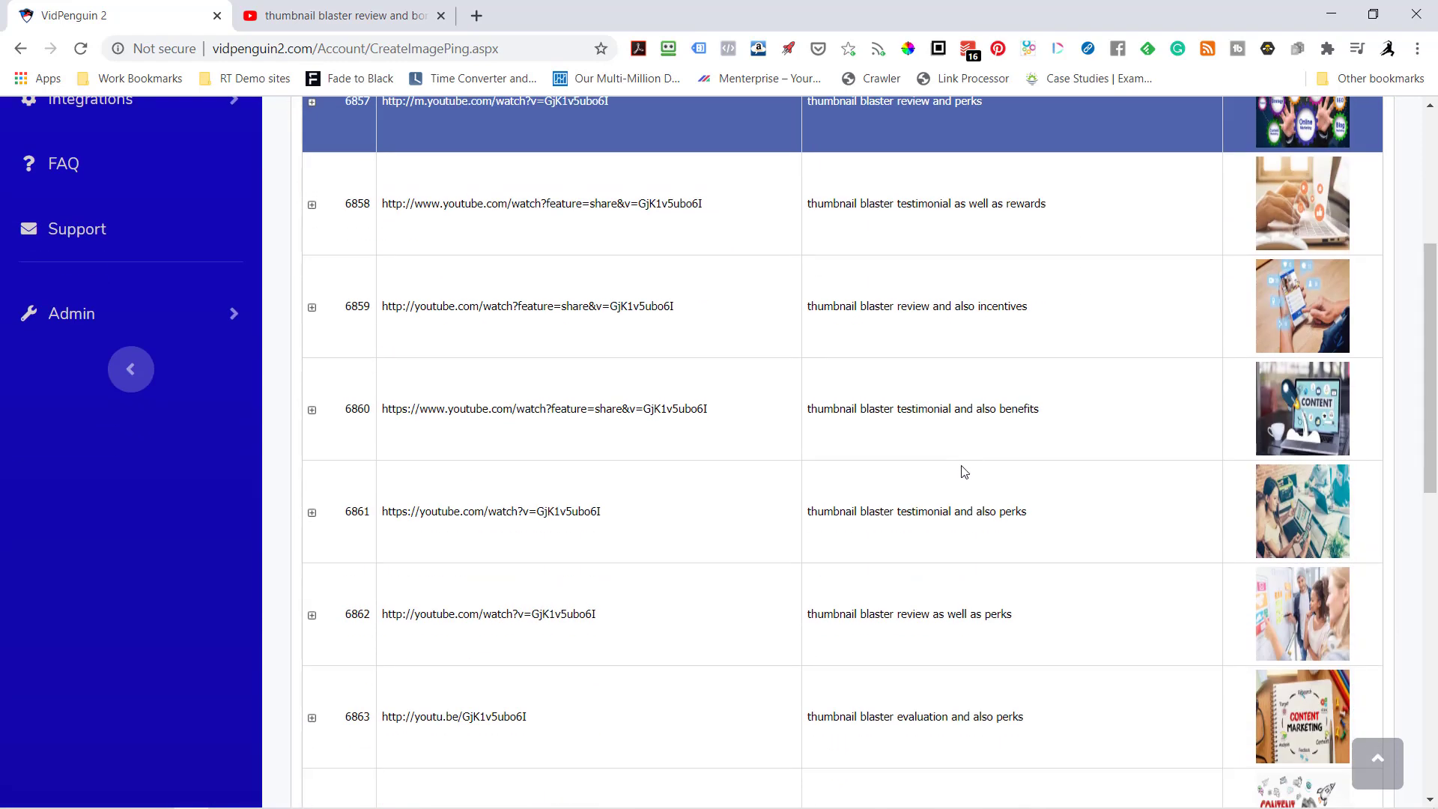
scroll(963, 471, down, 10)
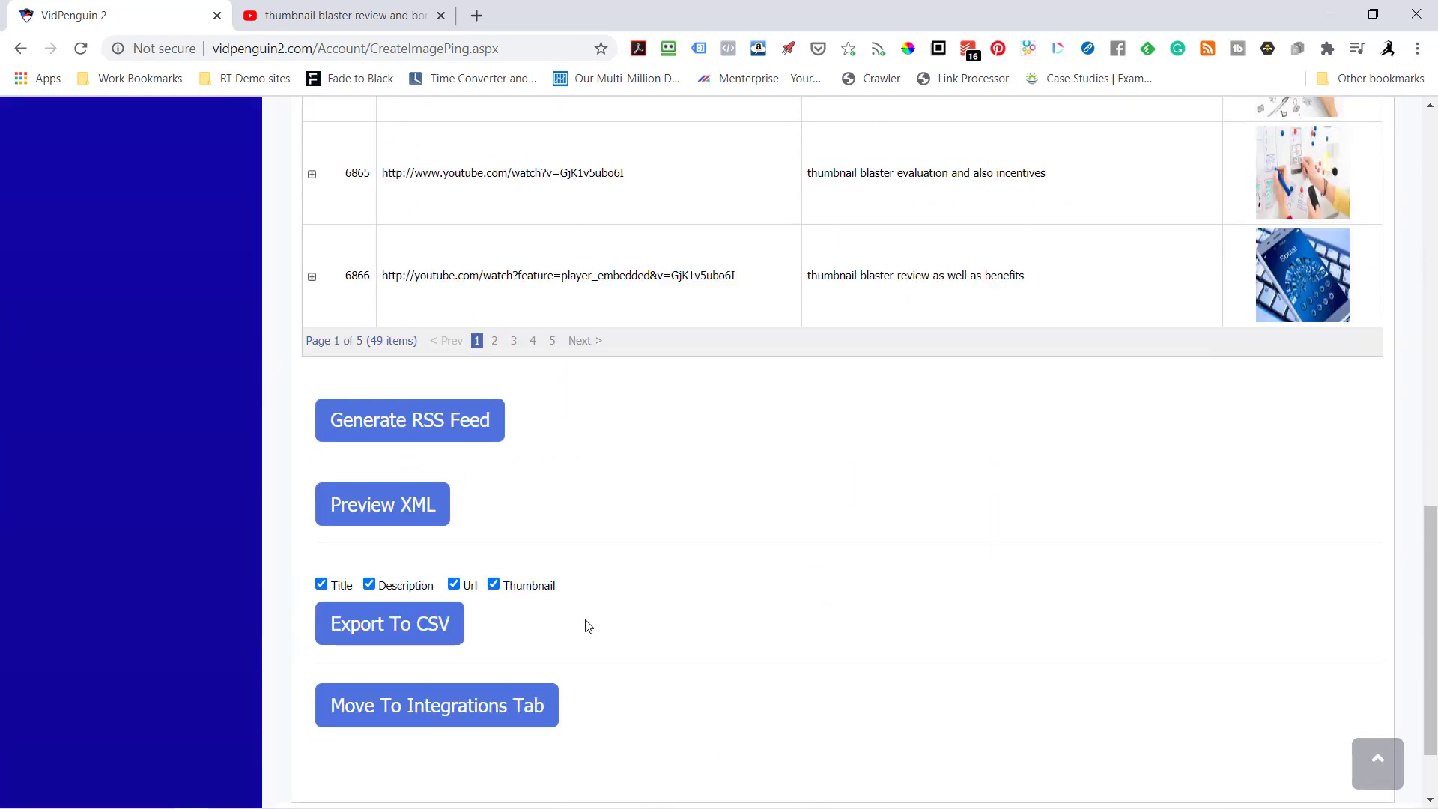
click(502, 720)
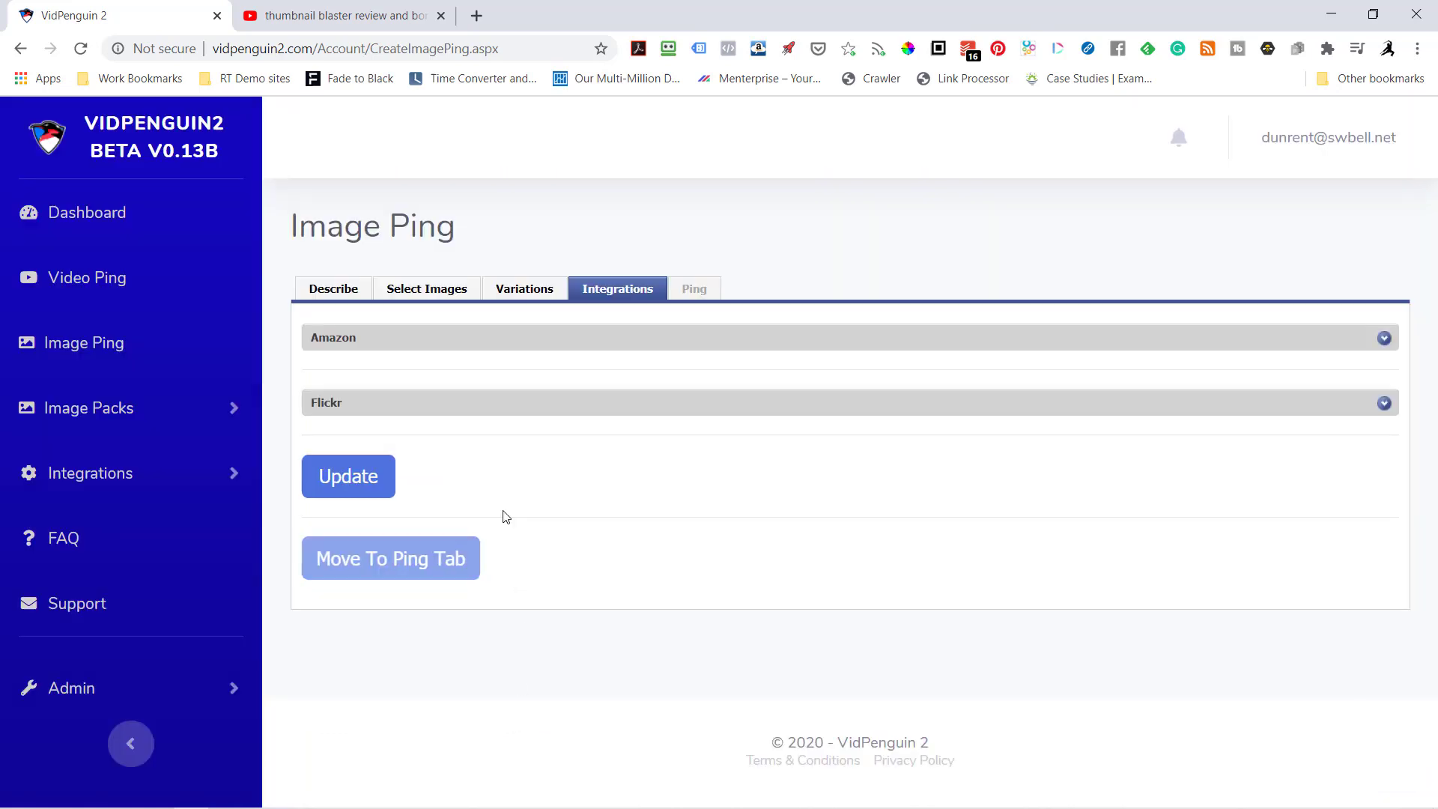
Step: Send the image to Amazon bucket VidPenguin, folder Images/VideoThumbnails/, with Link Processor enabled
click(1384, 339)
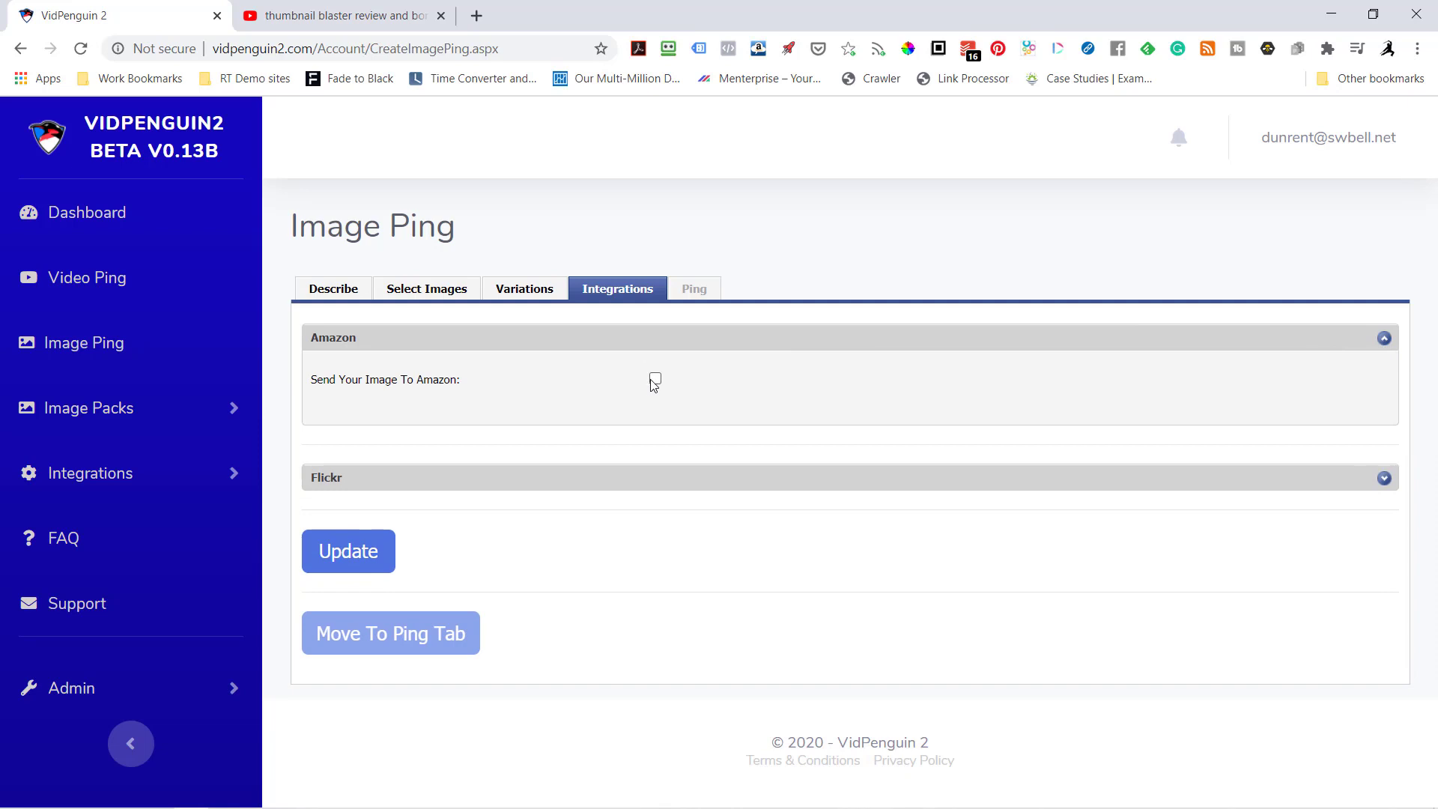
click(655, 379)
click(711, 425)
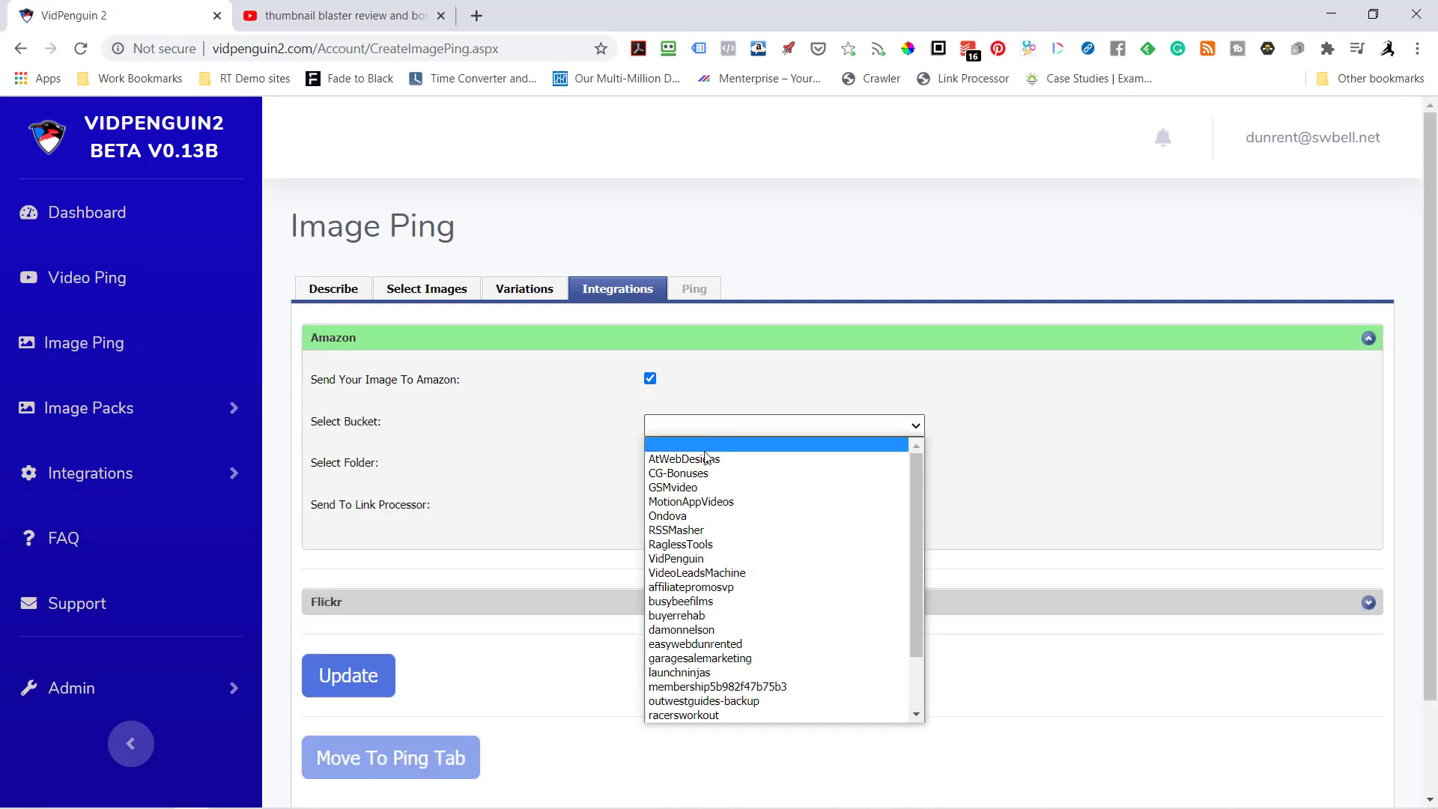
click(685, 563)
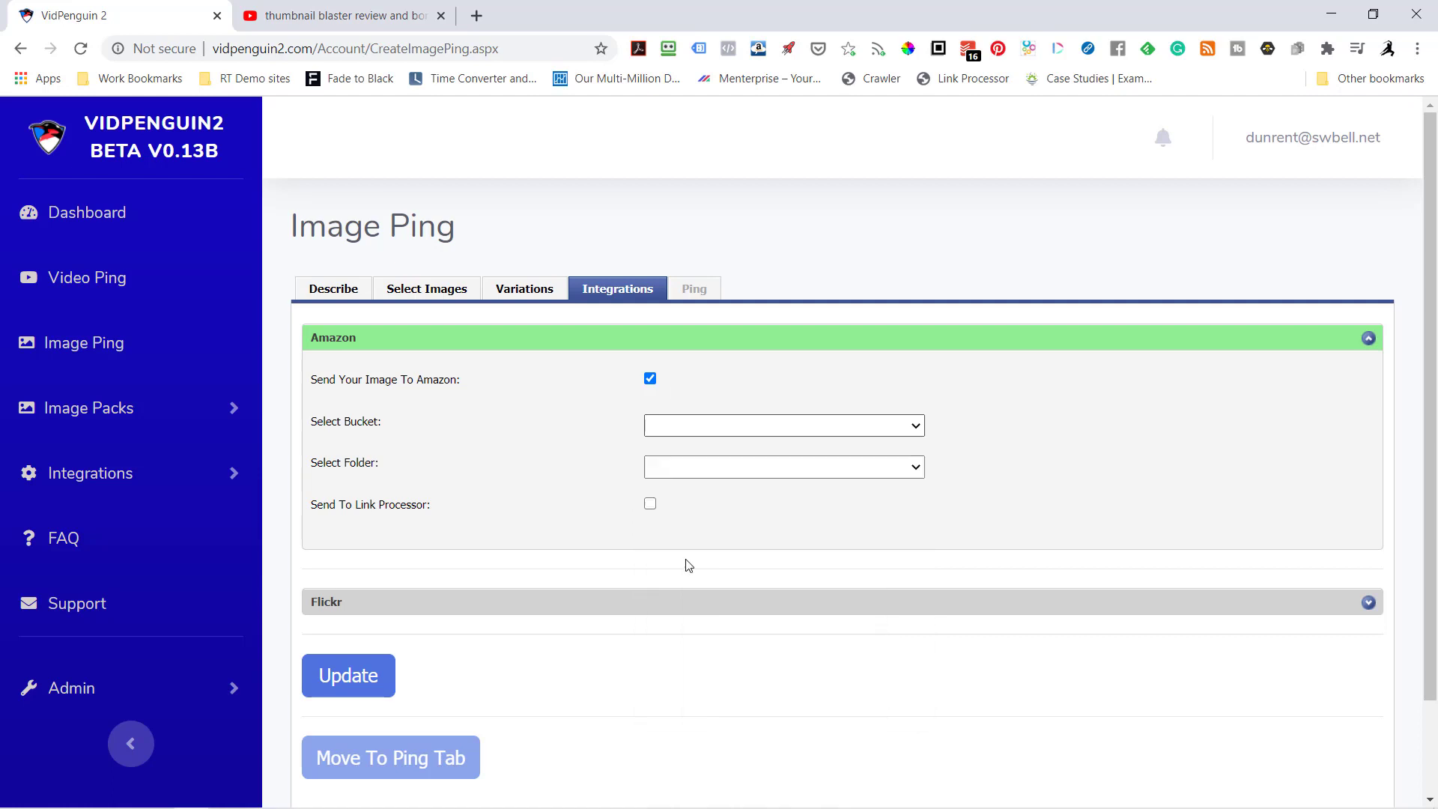
click(691, 474)
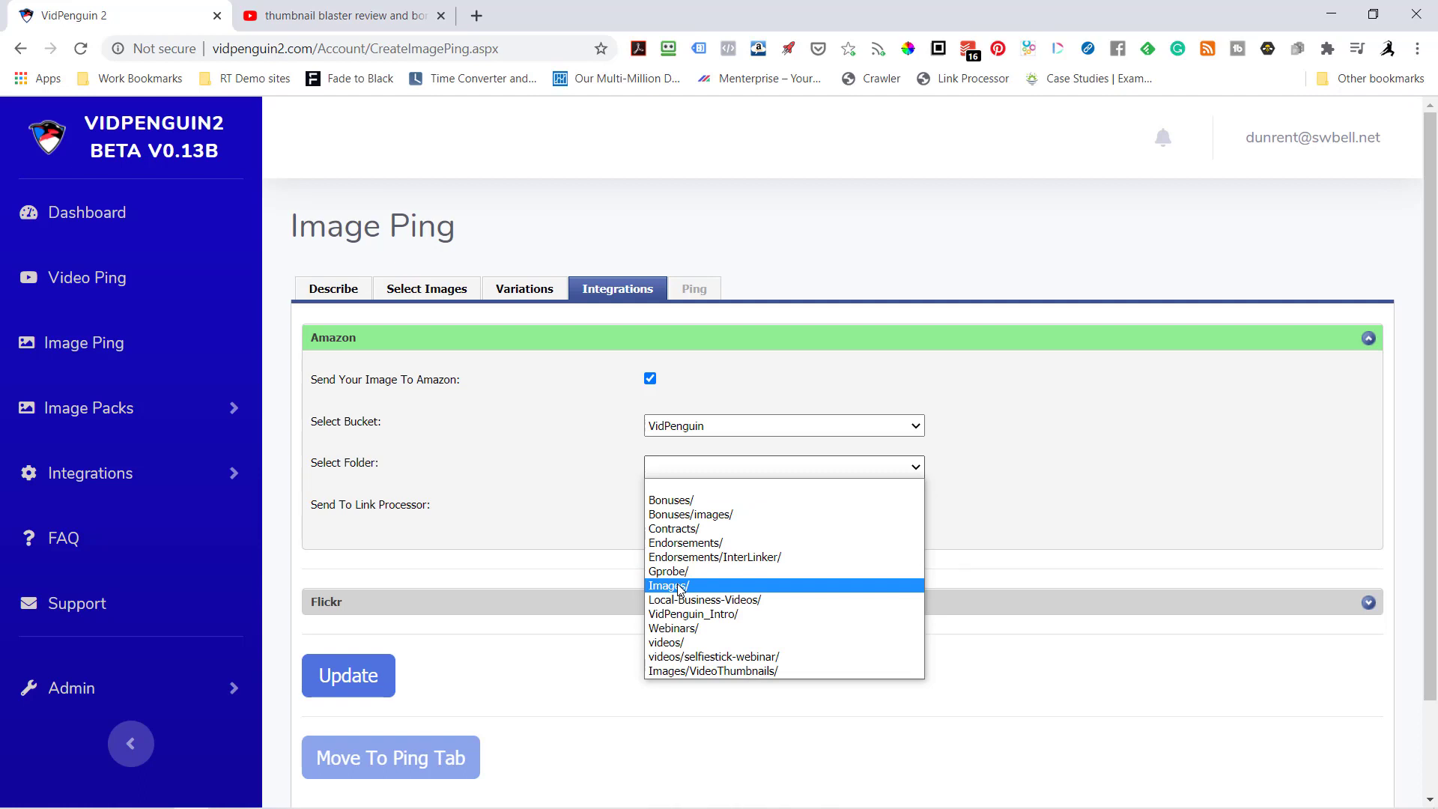
click(686, 670)
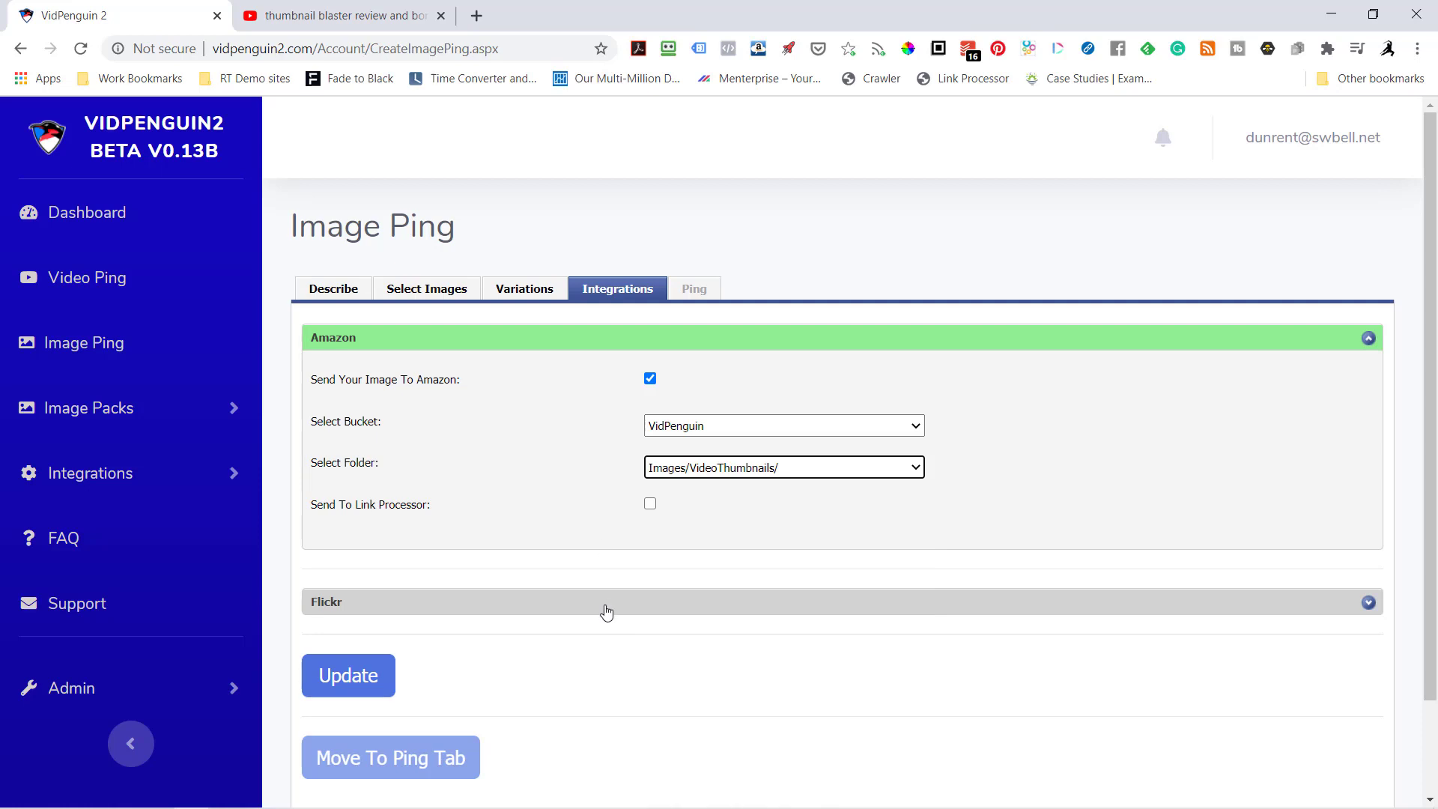
click(650, 505)
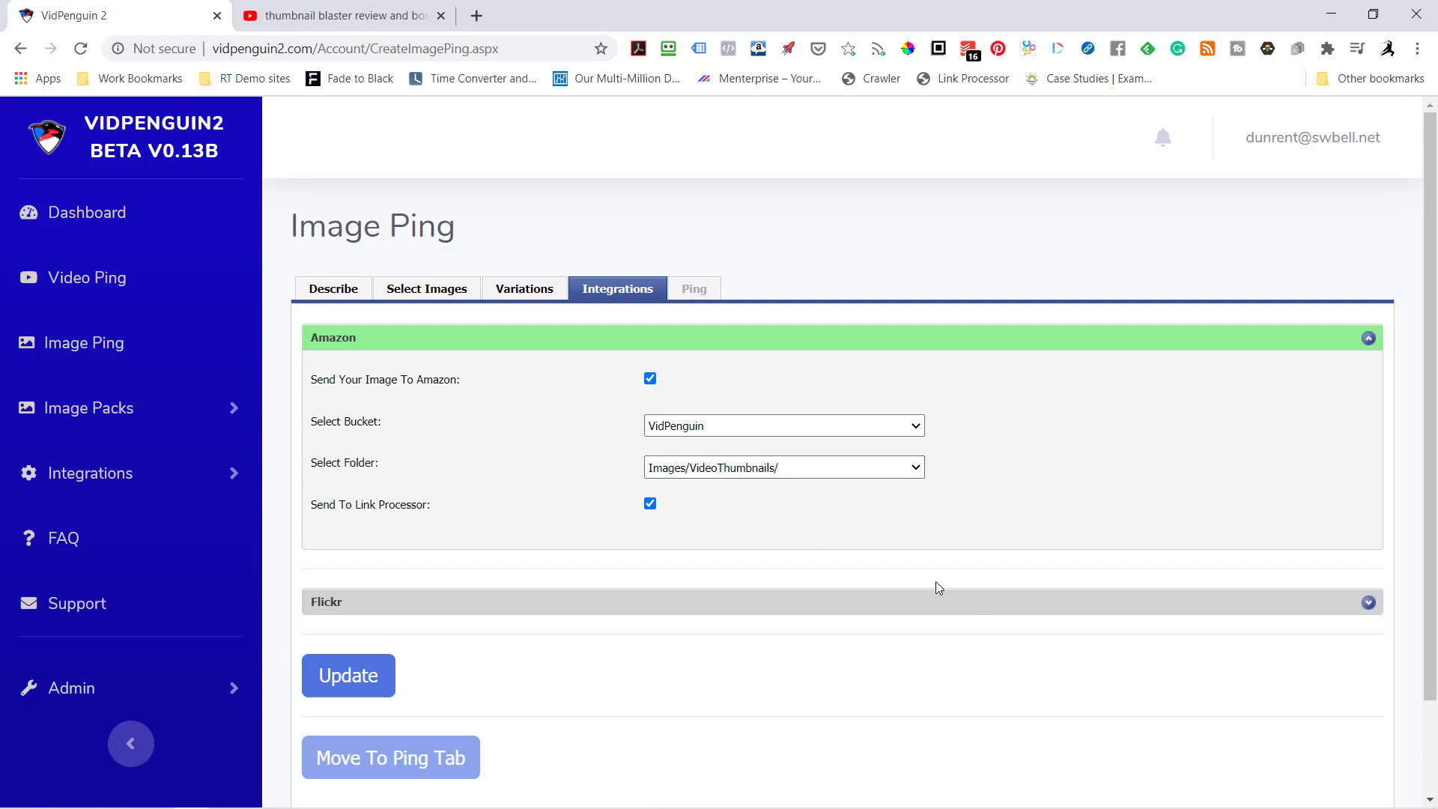
click(1366, 603)
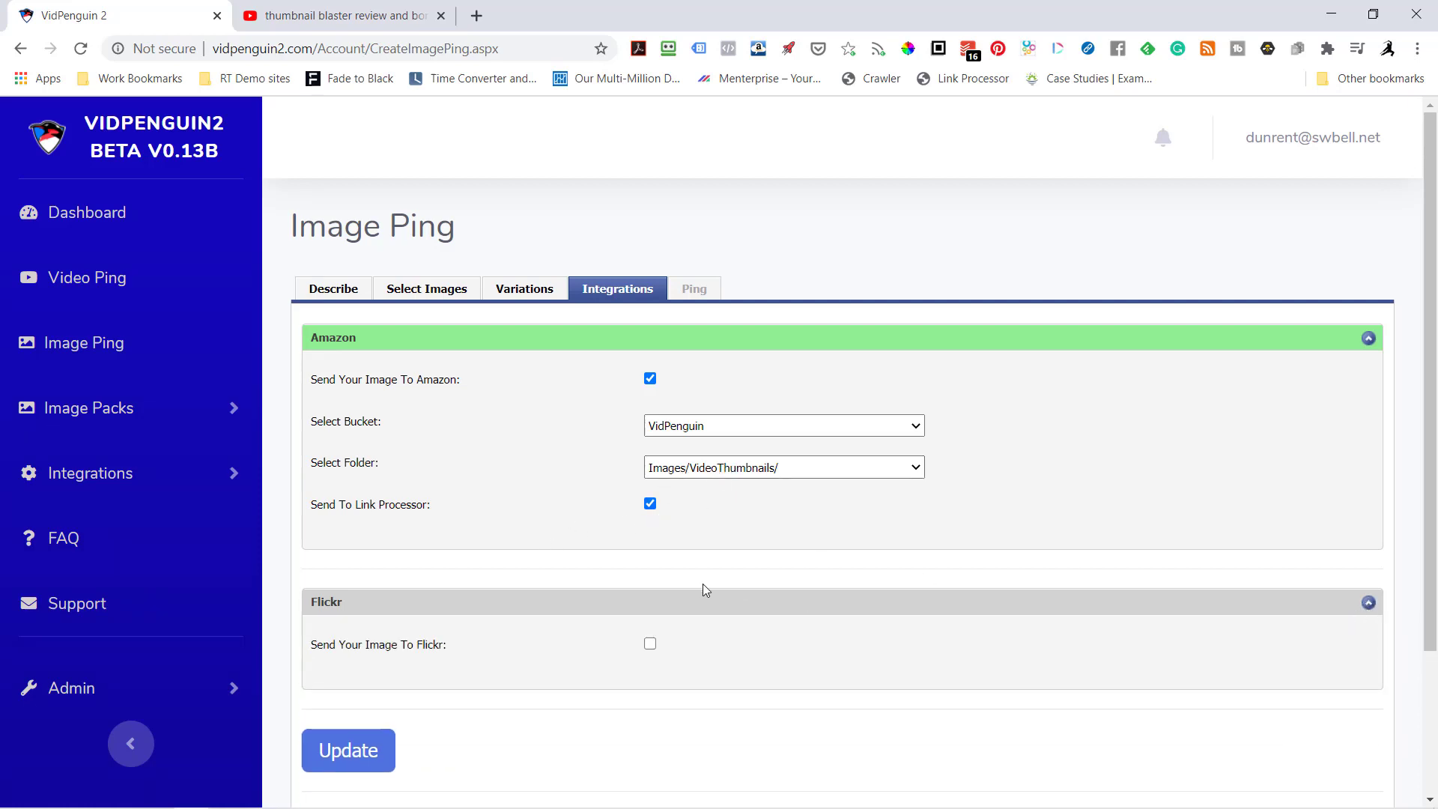
Step: Try picking a Flickr account and album, enable Flickr's Link Processor, and attempt saving
scroll(723, 651, down, 3)
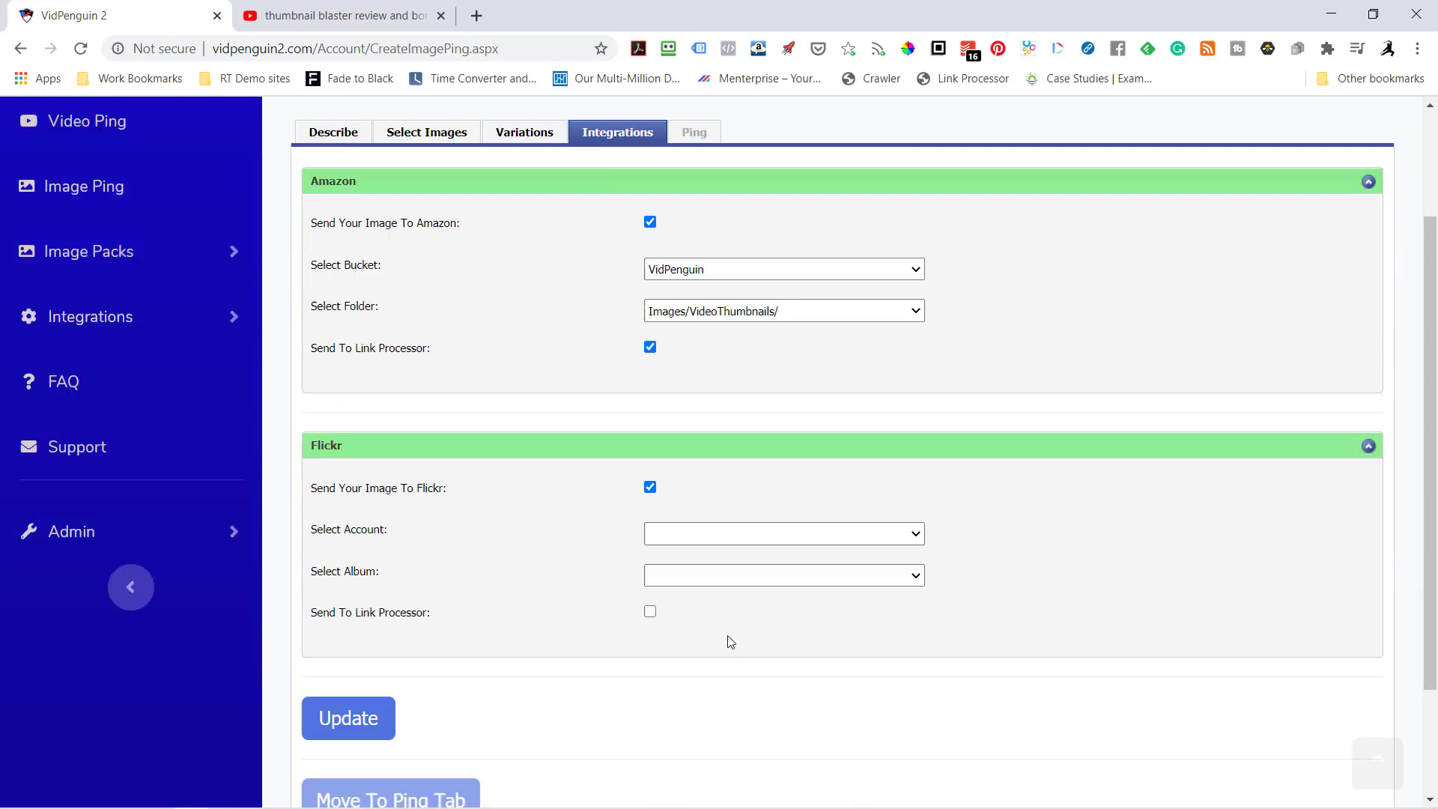
click(743, 514)
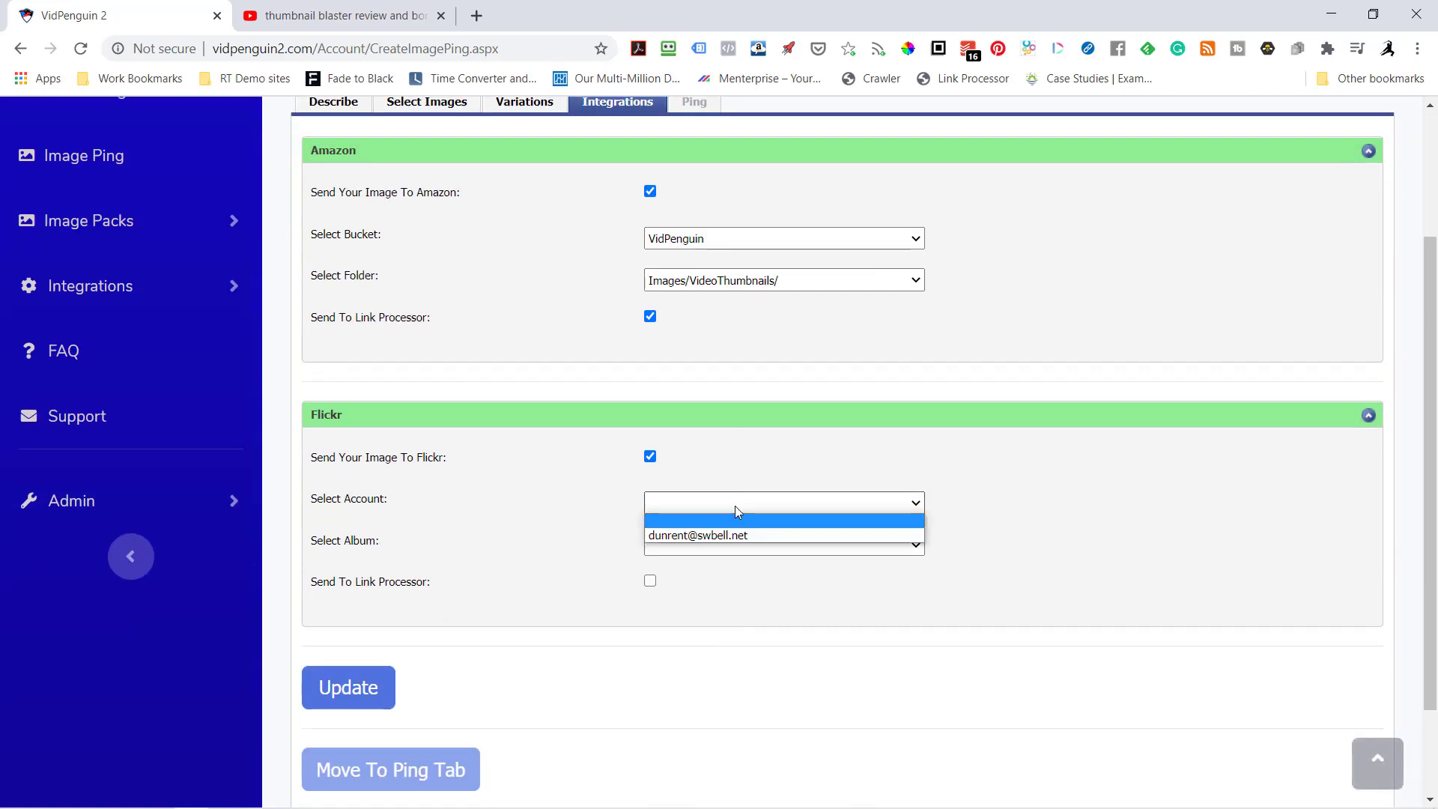
click(716, 545)
click(716, 546)
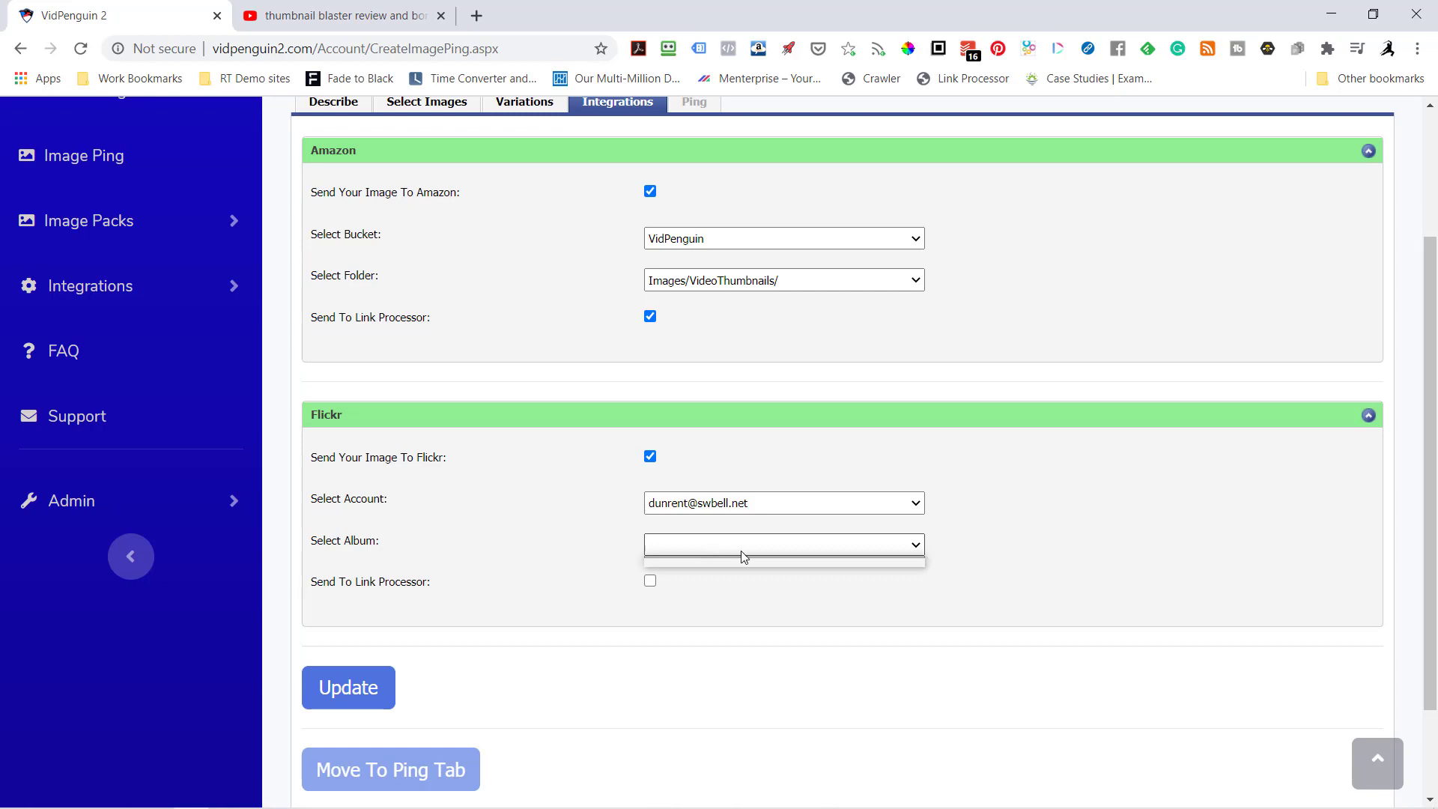
click(915, 549)
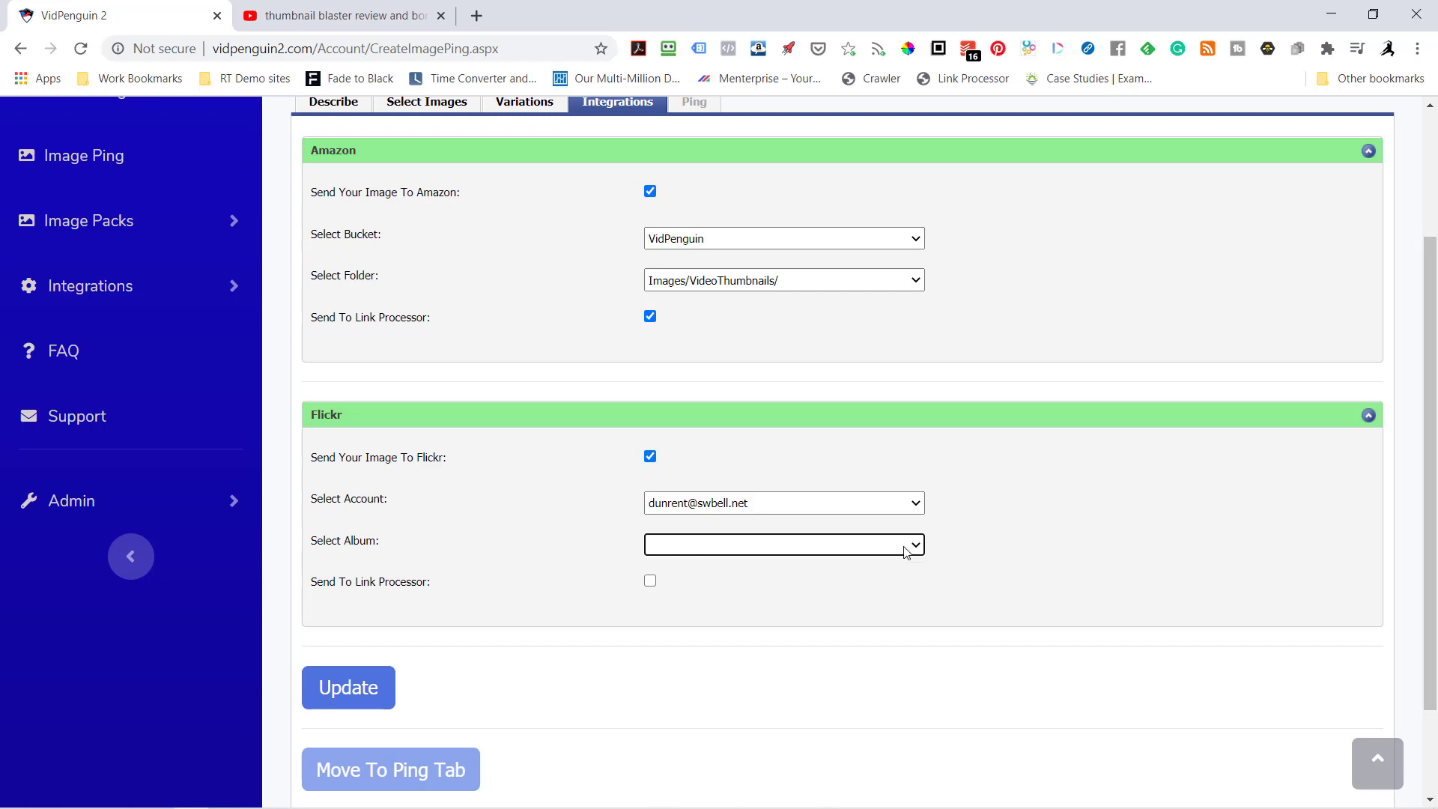
click(884, 548)
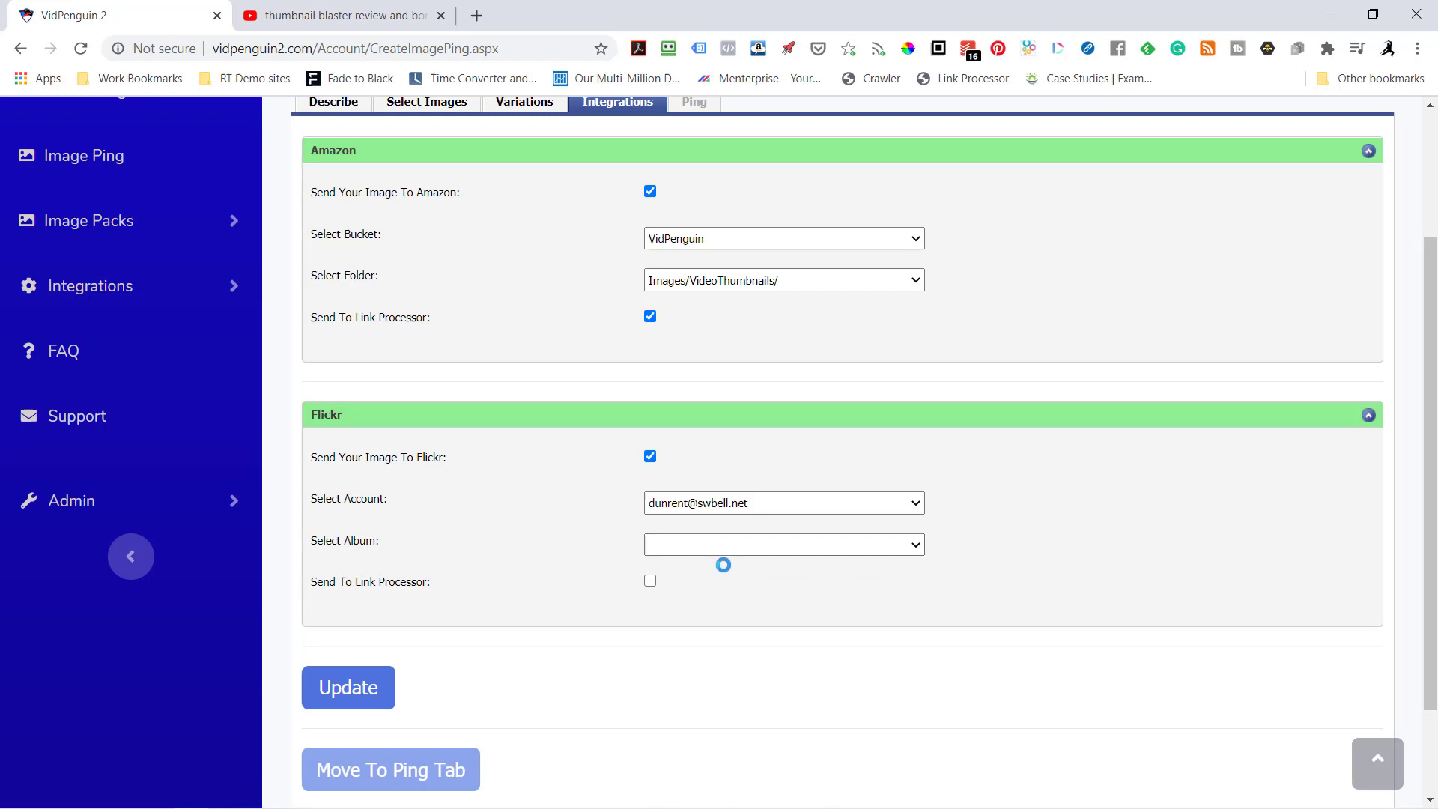
click(650, 581)
click(374, 704)
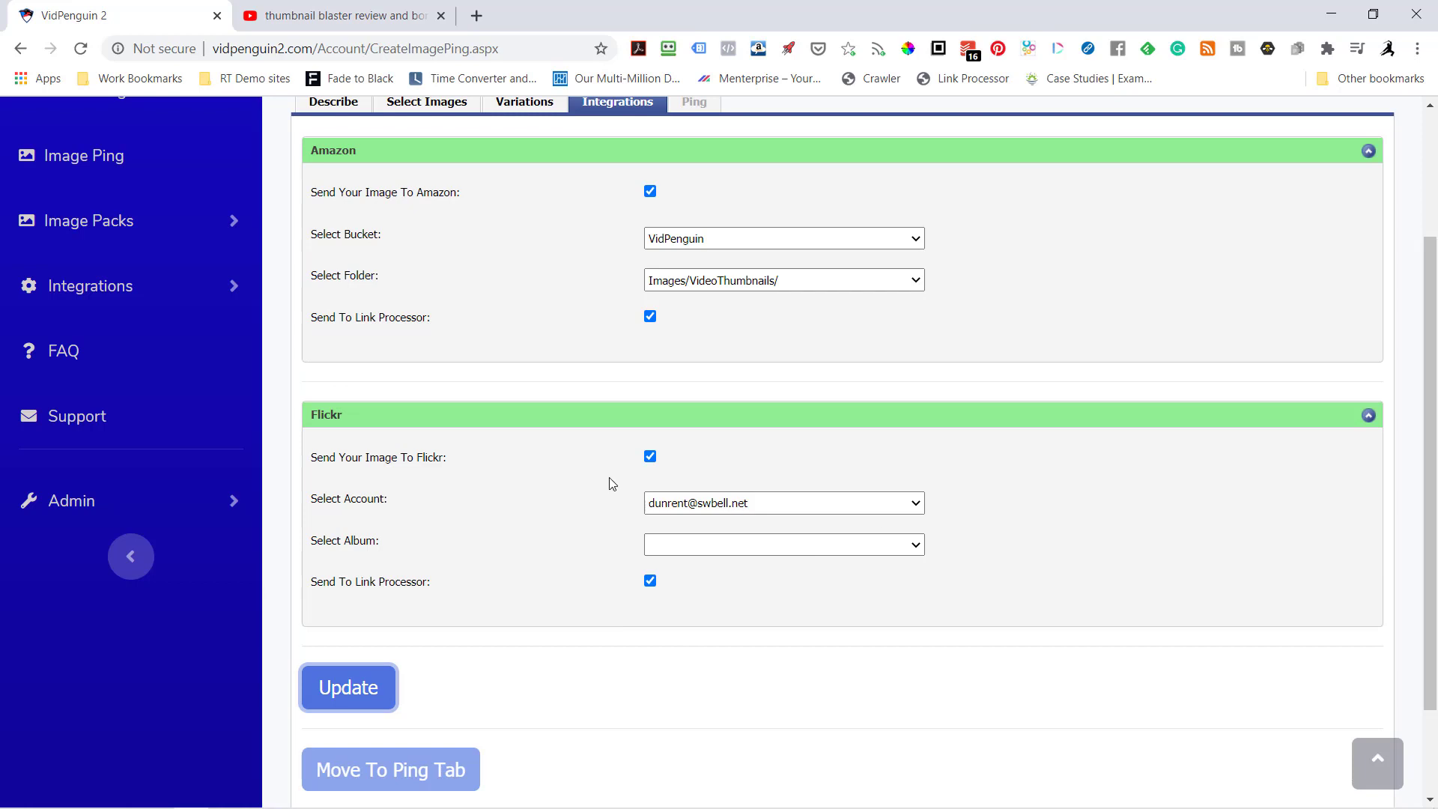
Step: Turn off sending to Flickr and save the Amazon-only integration settings
click(781, 503)
click(744, 533)
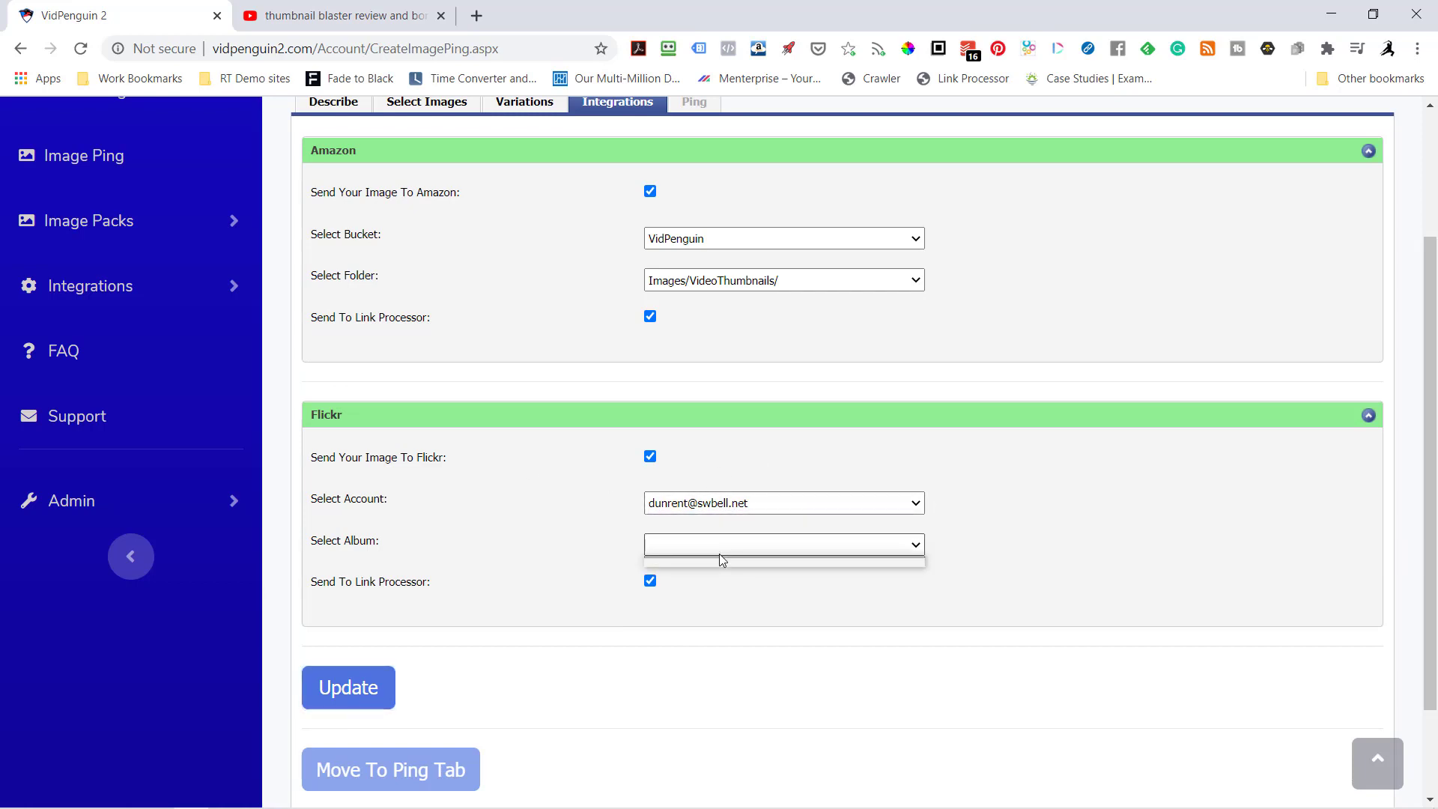
click(848, 549)
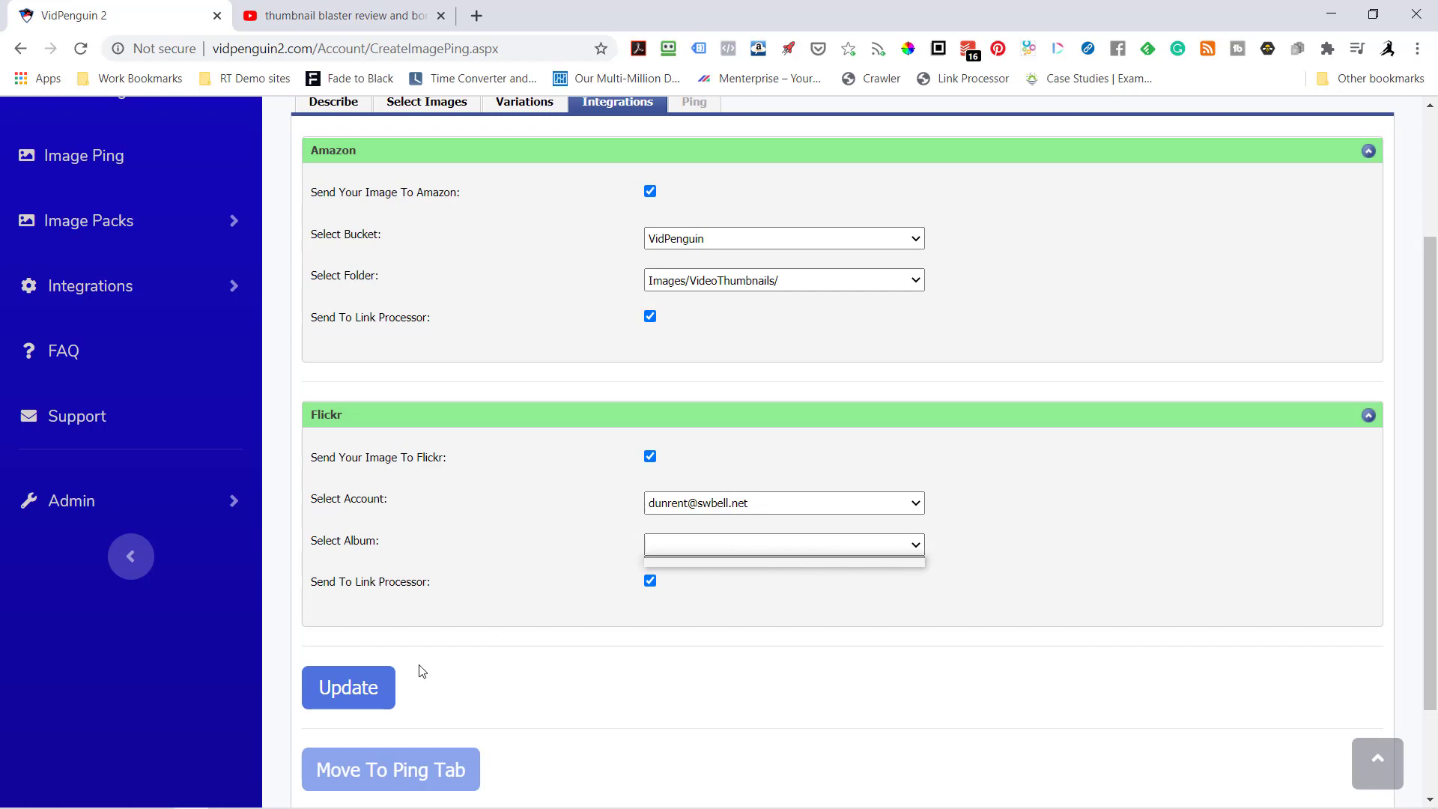
click(384, 685)
click(381, 685)
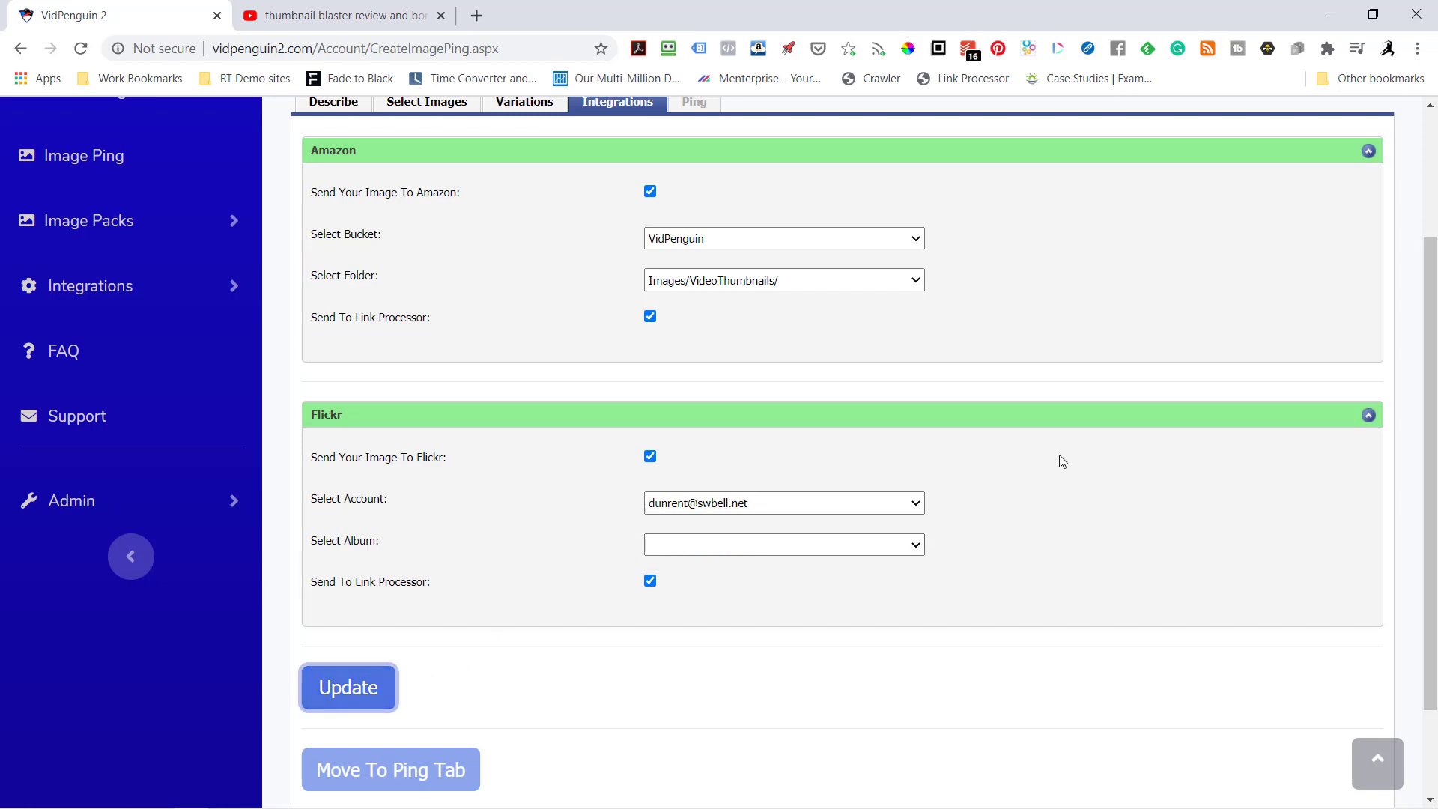
click(650, 457)
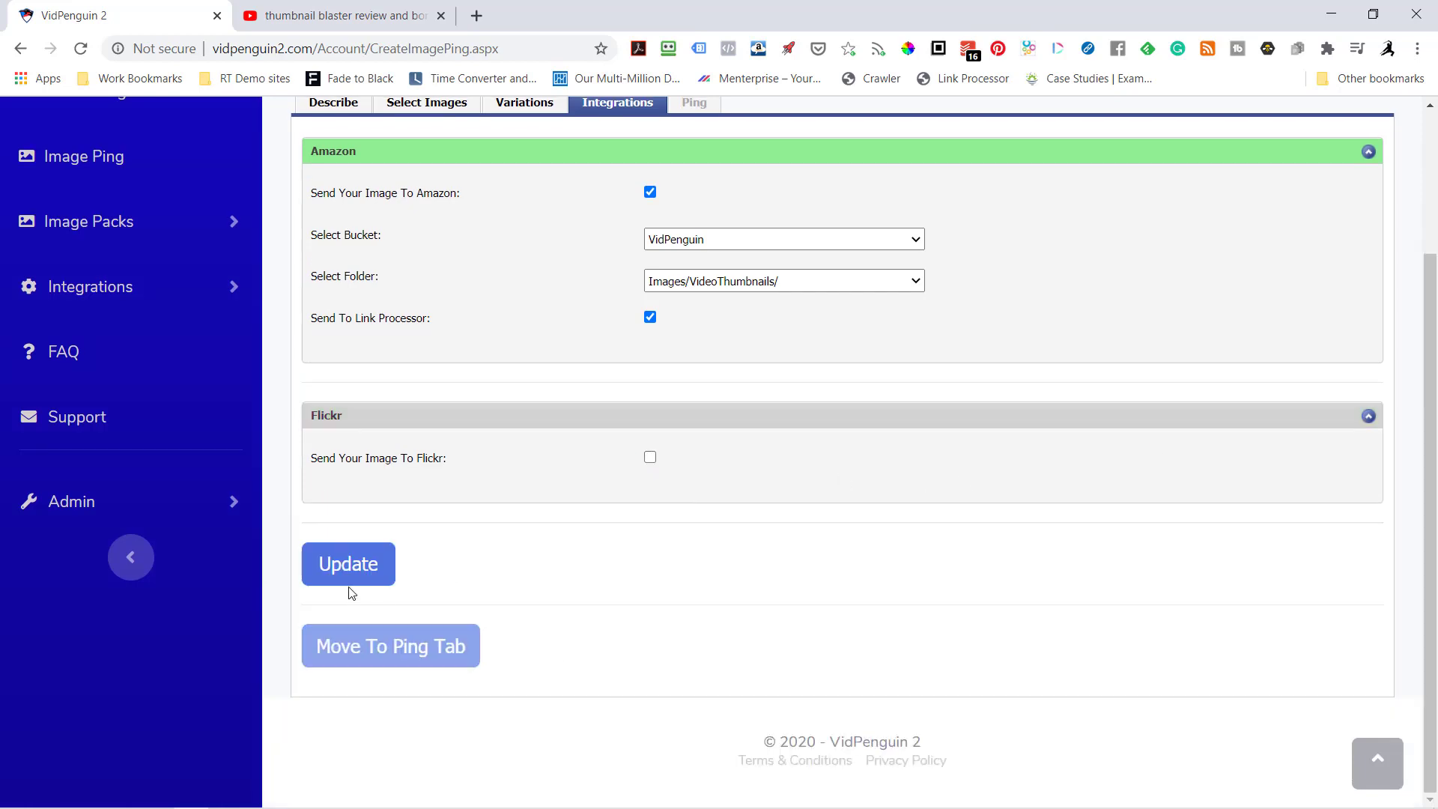
click(349, 578)
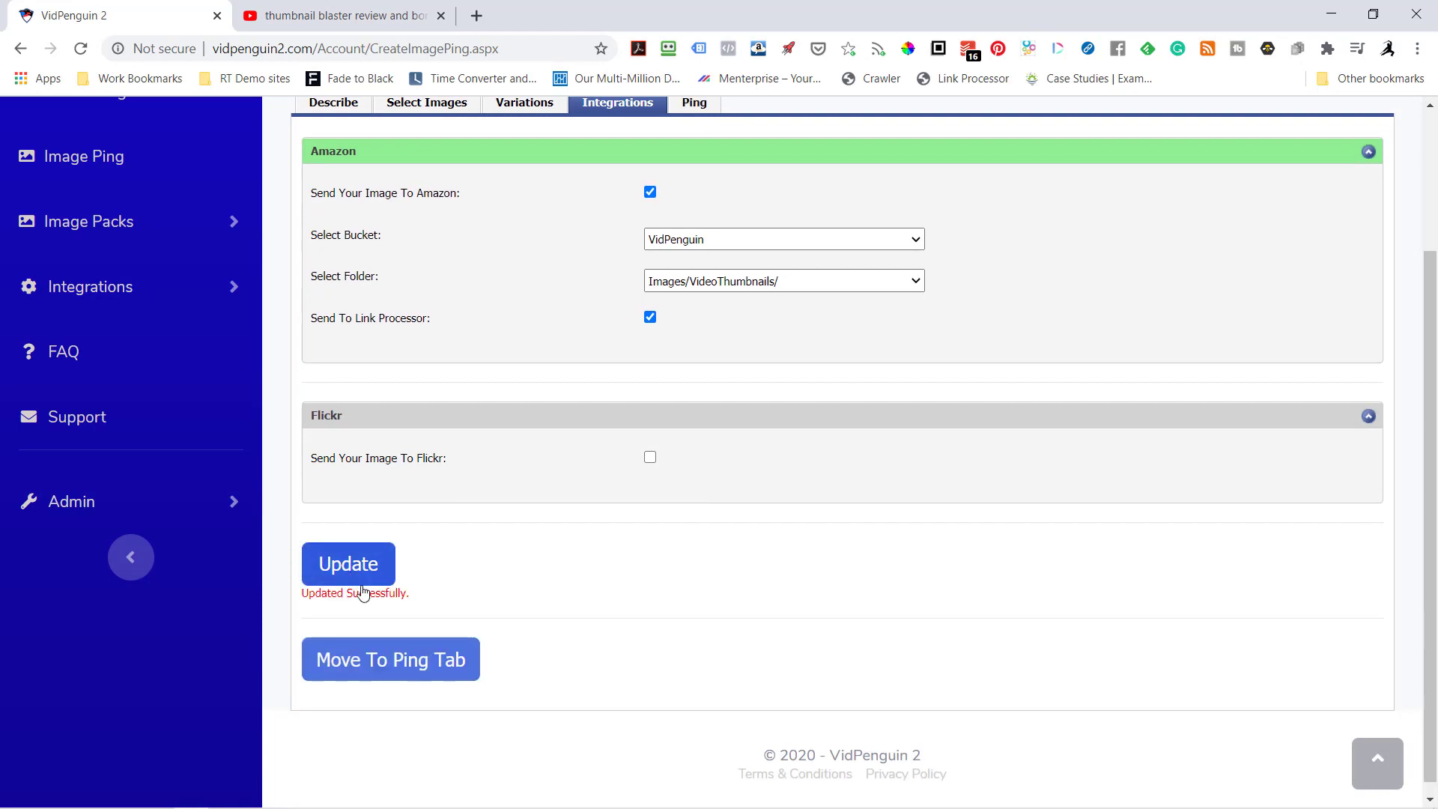
Step: Spread the 49 Amazon posts over 30 days and check their staggered post-after dates
click(441, 668)
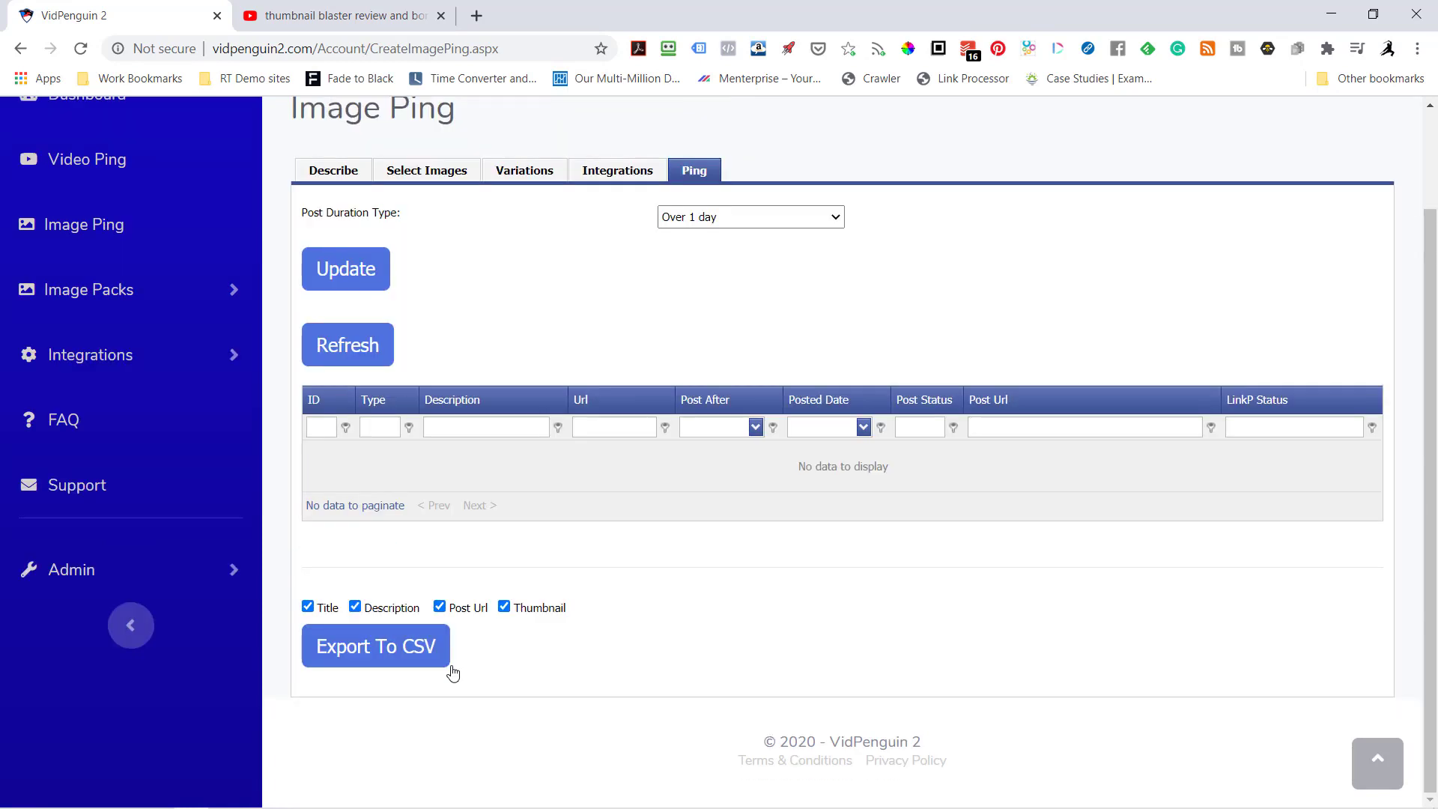
click(836, 217)
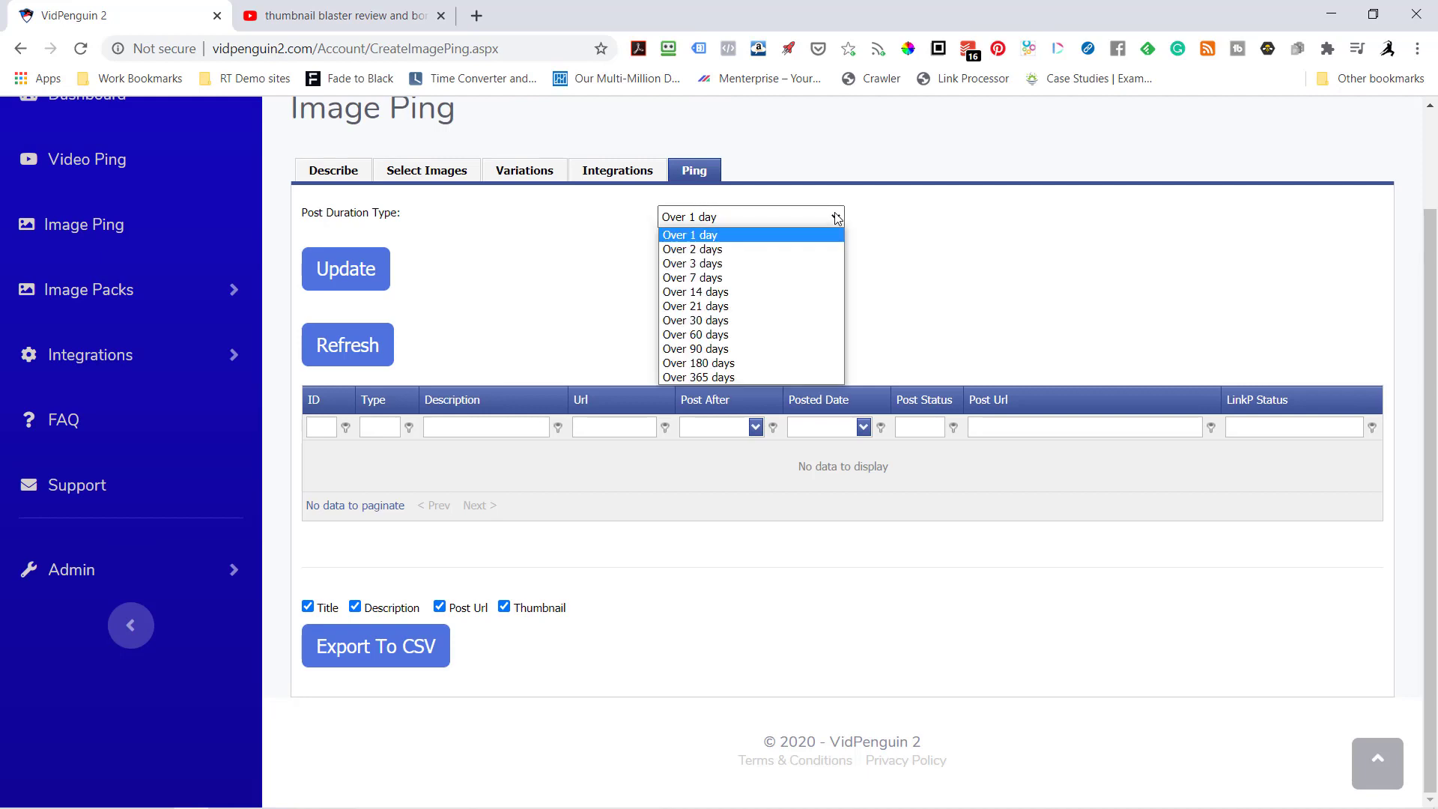
click(689, 321)
click(334, 270)
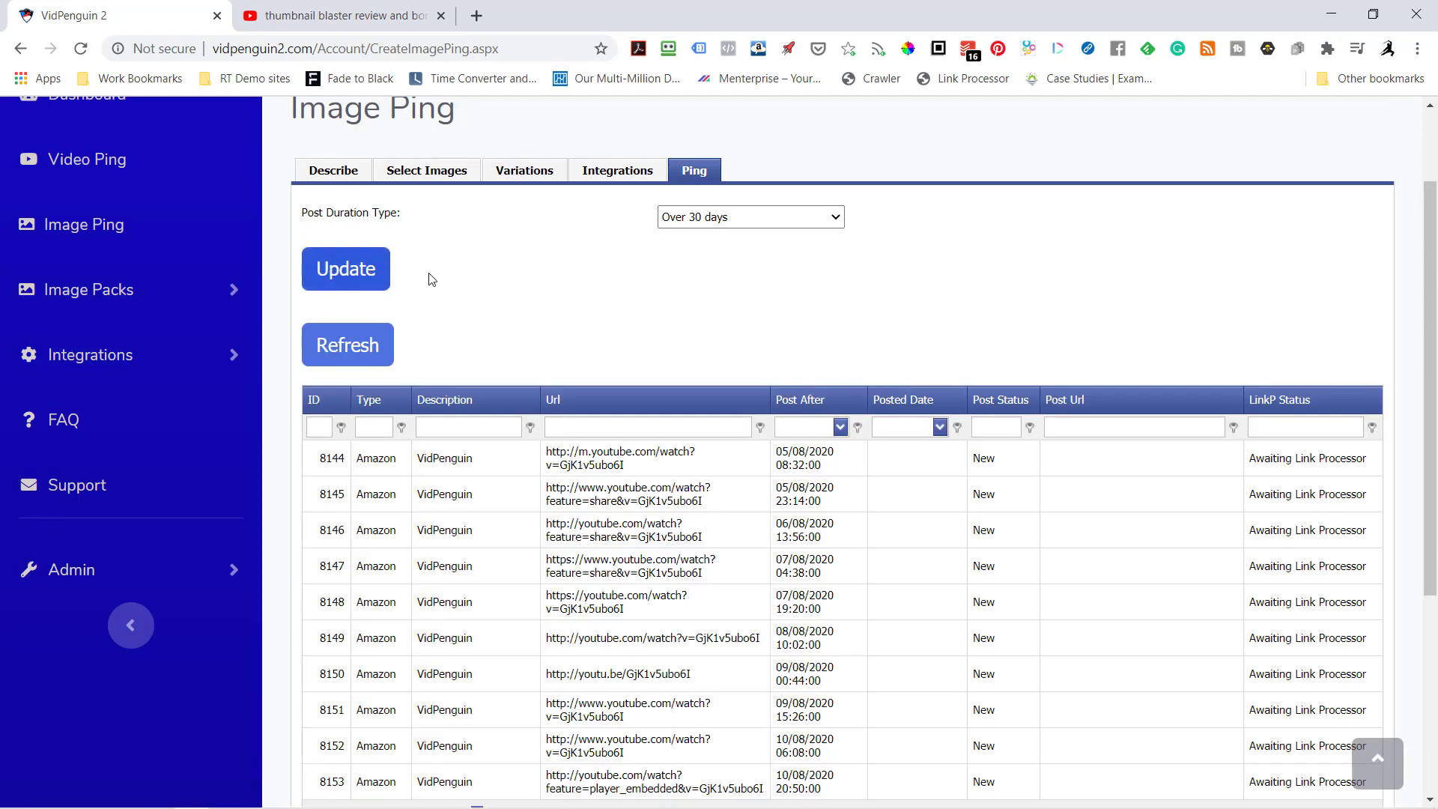
scroll(622, 486, down, 5)
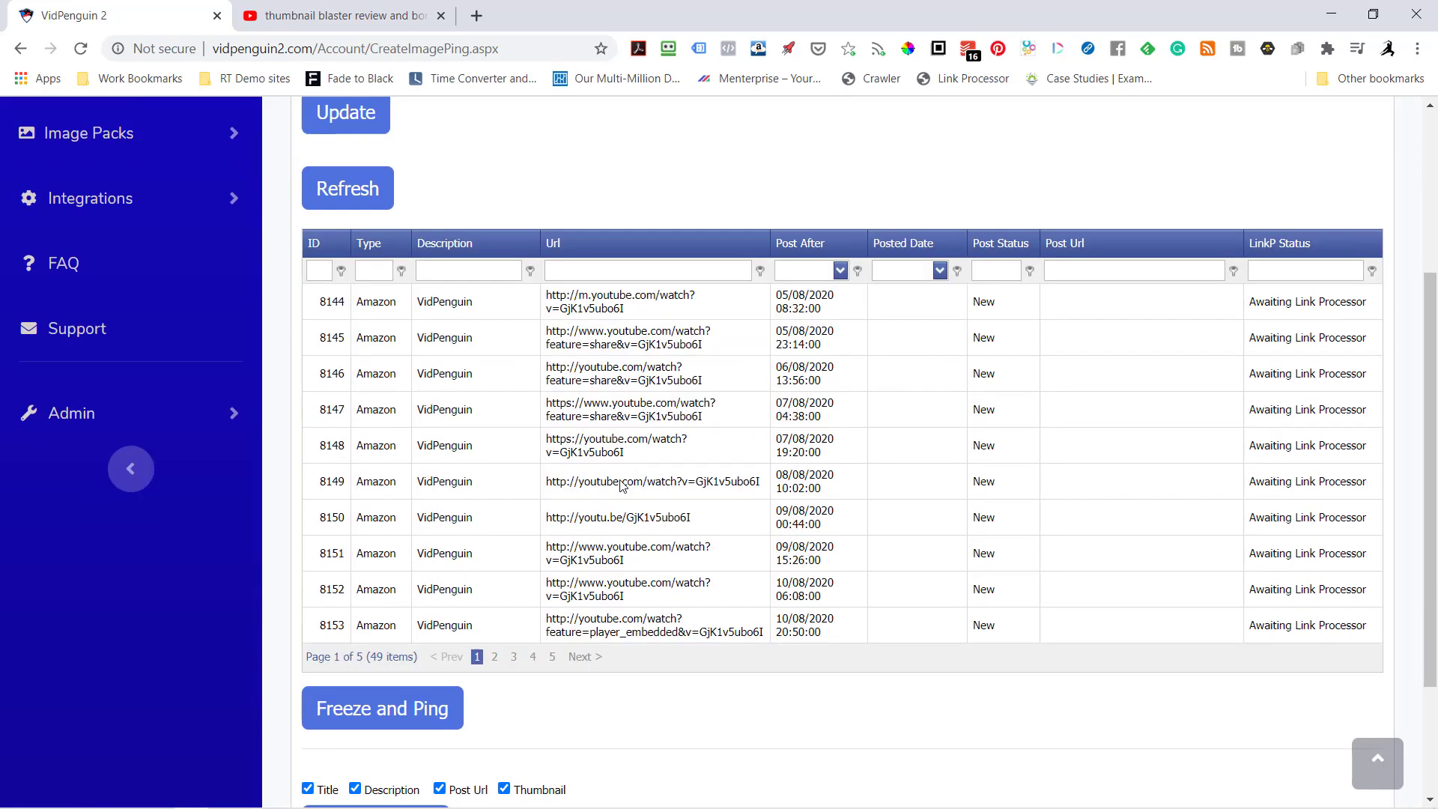
scroll(622, 485, up, 5)
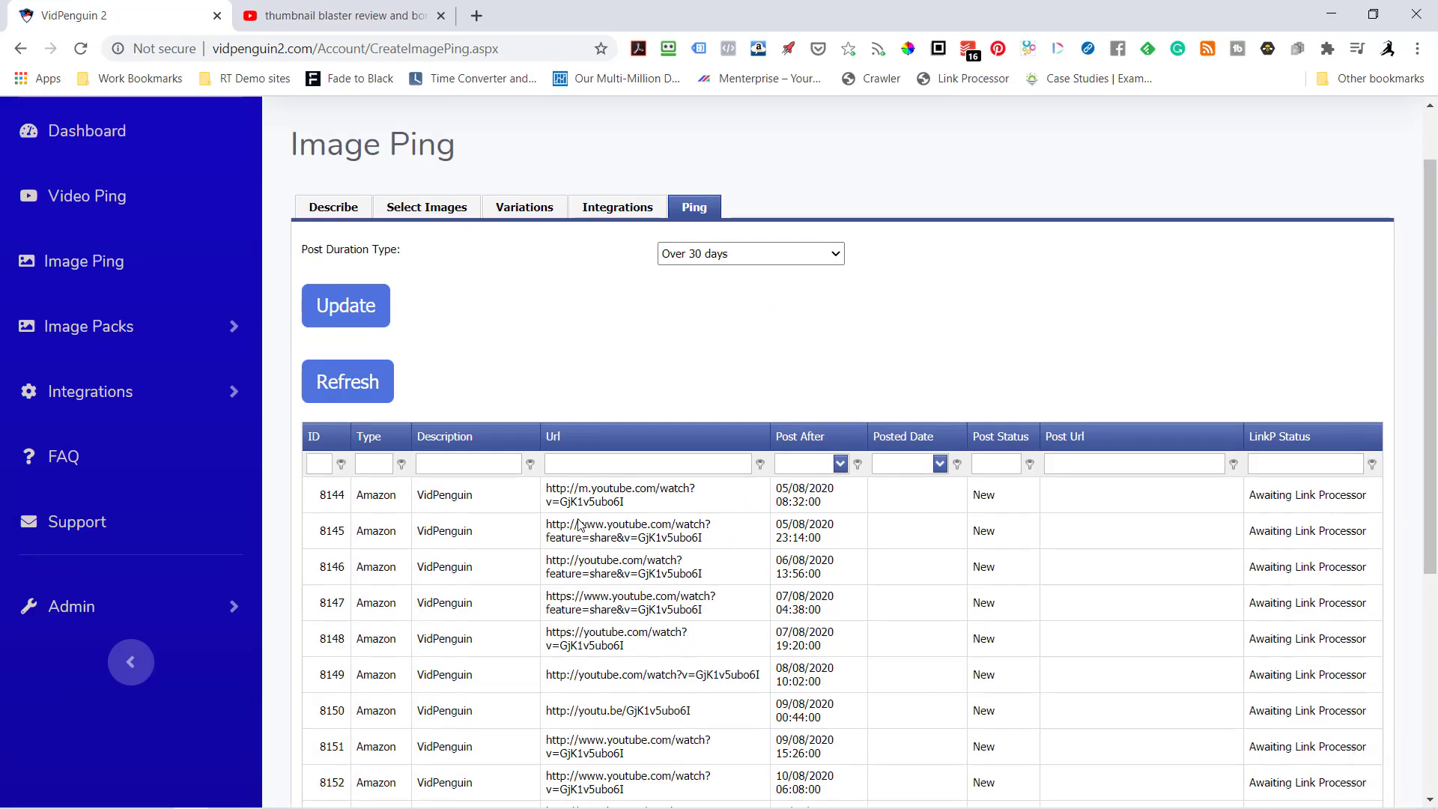
scroll(579, 525, down, 2)
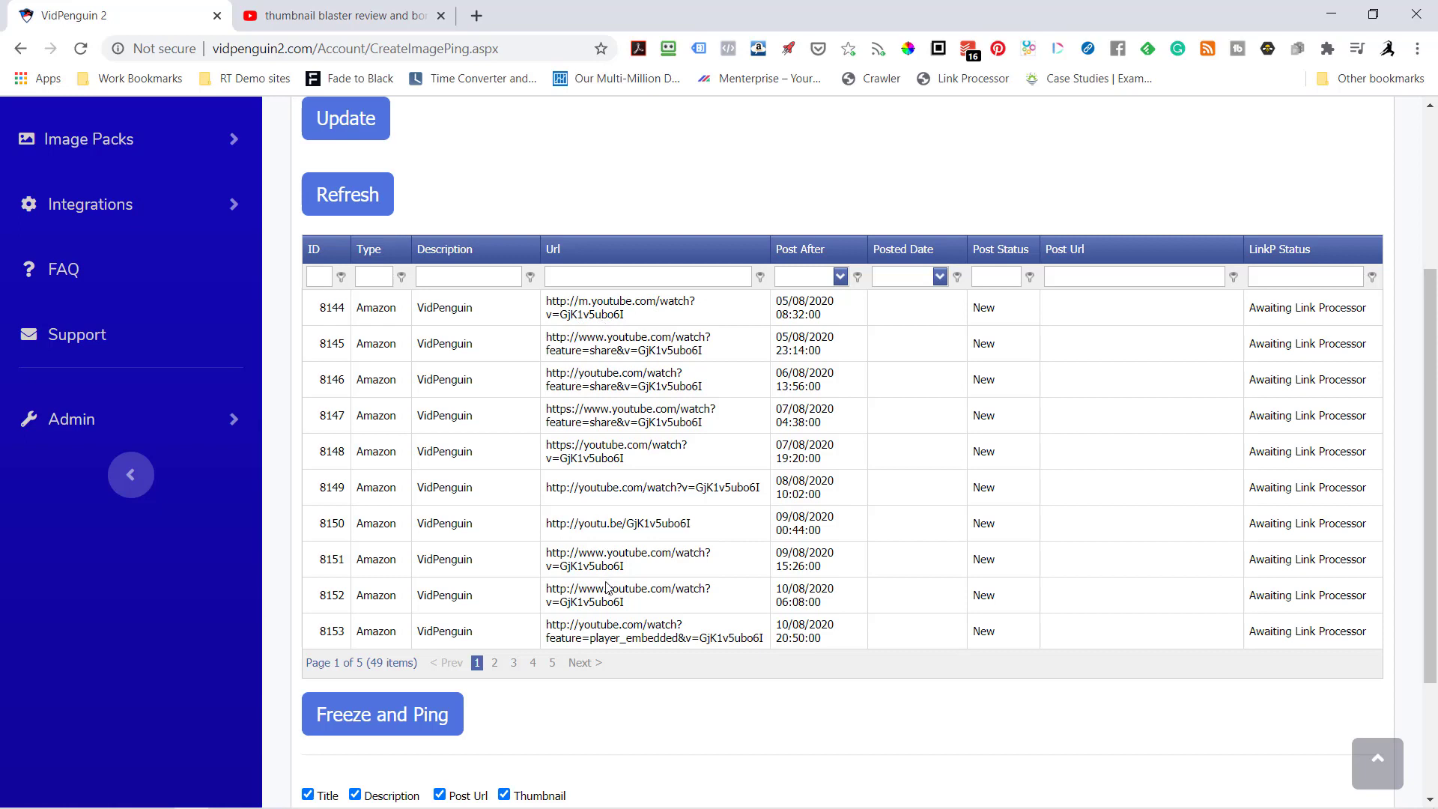
Step: Freeze and ping the 30-day Amazon schedule
click(402, 716)
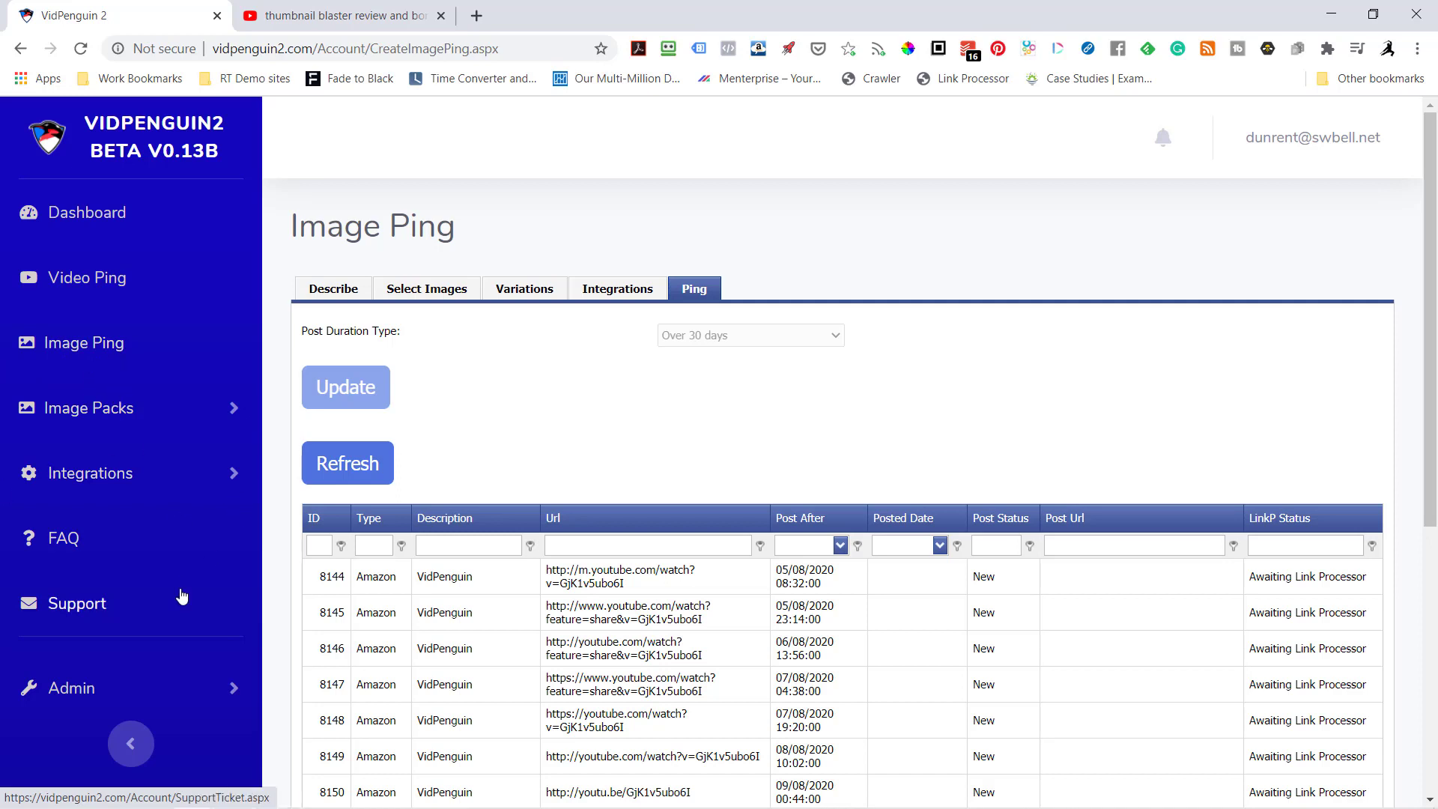
Step: Browse the Image Packs catalogue to the free Crypto pack and page through its preview images
click(45, 408)
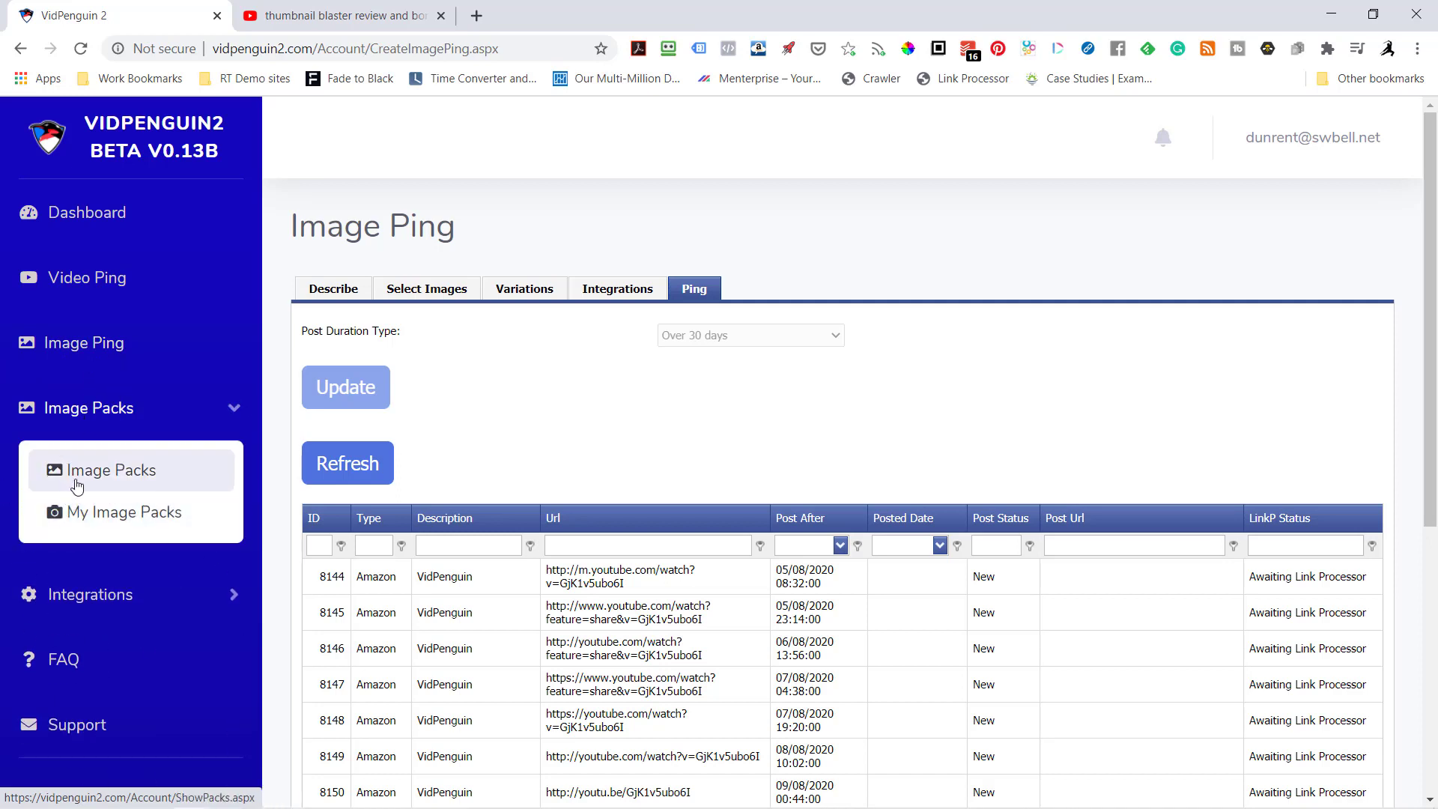
click(124, 478)
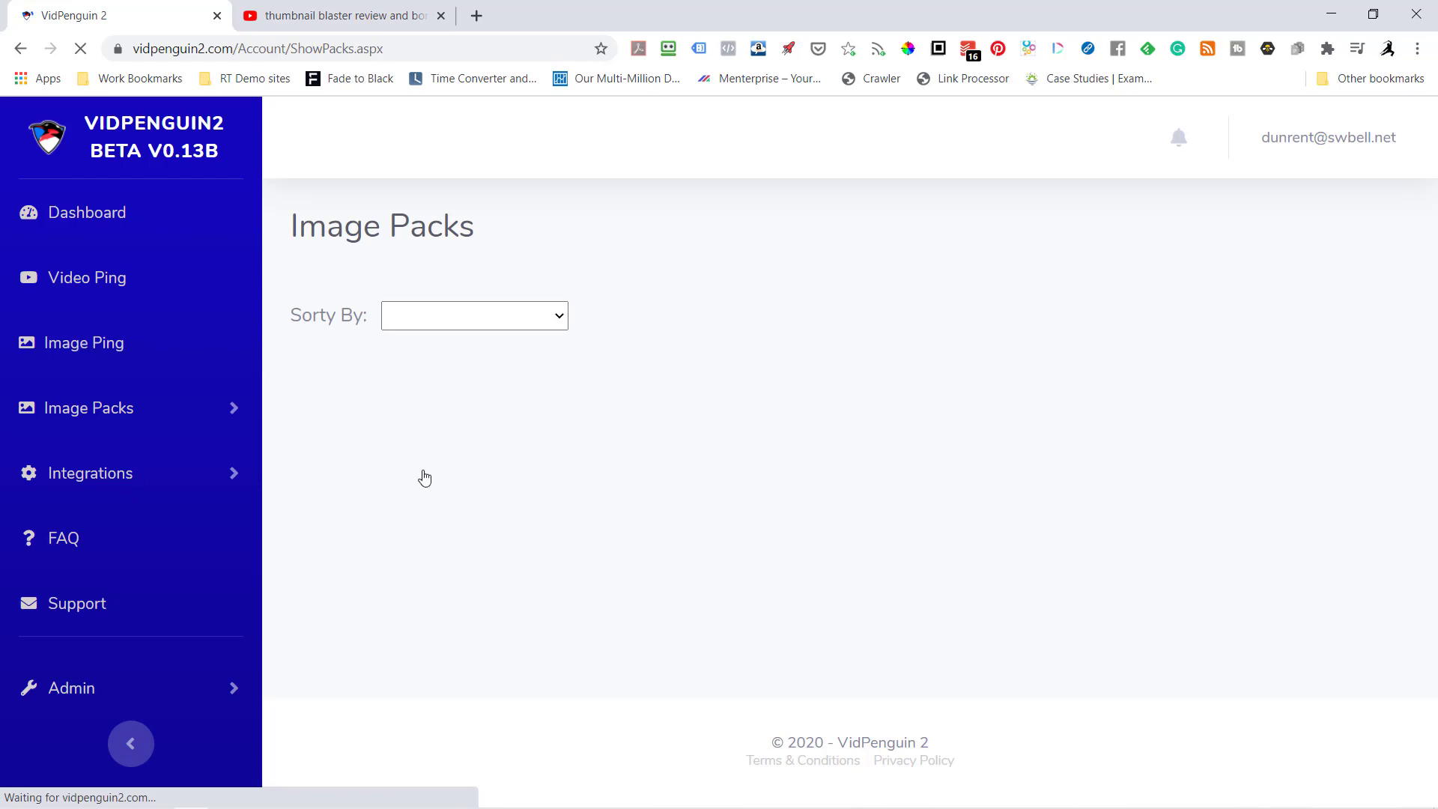
scroll(487, 453, down, 2)
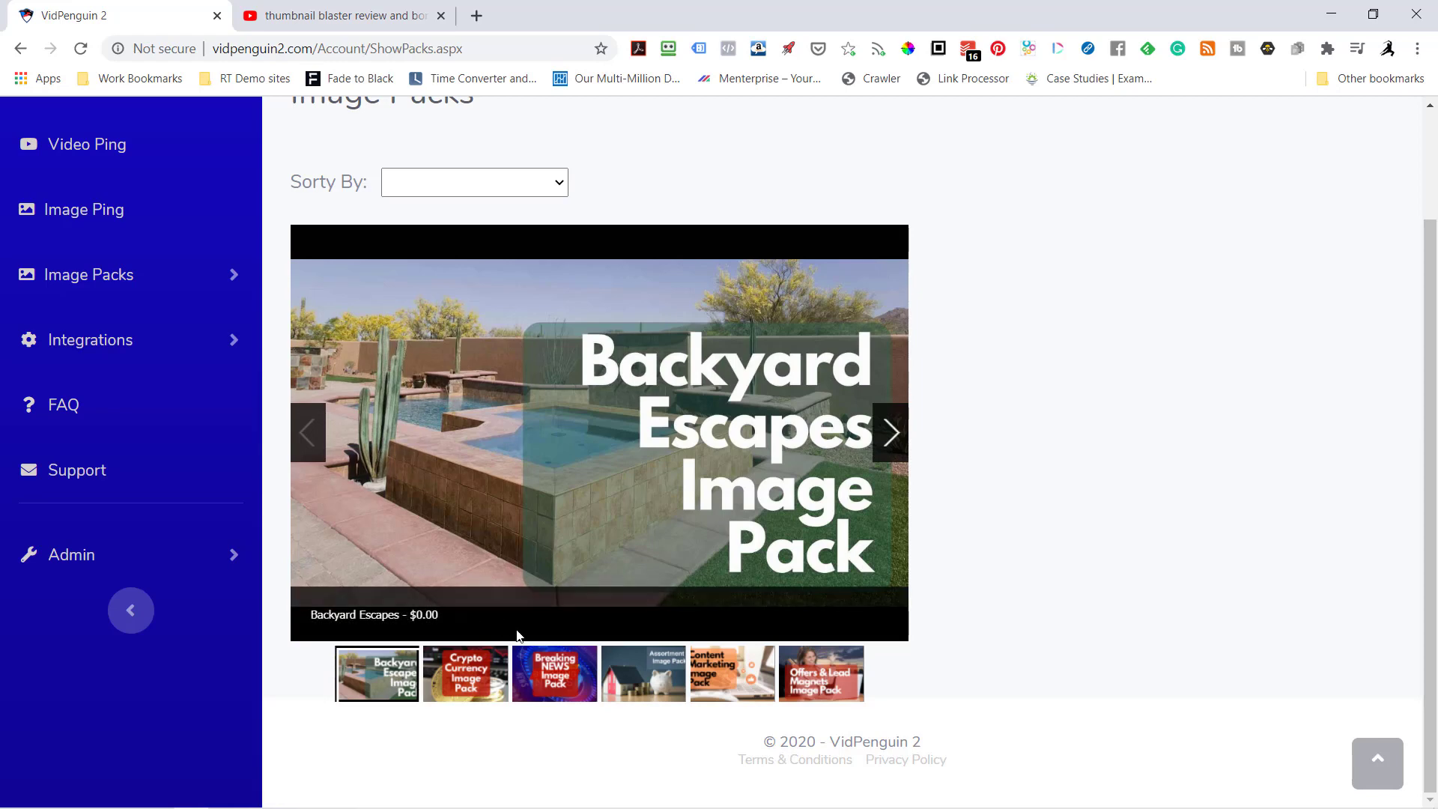
click(889, 433)
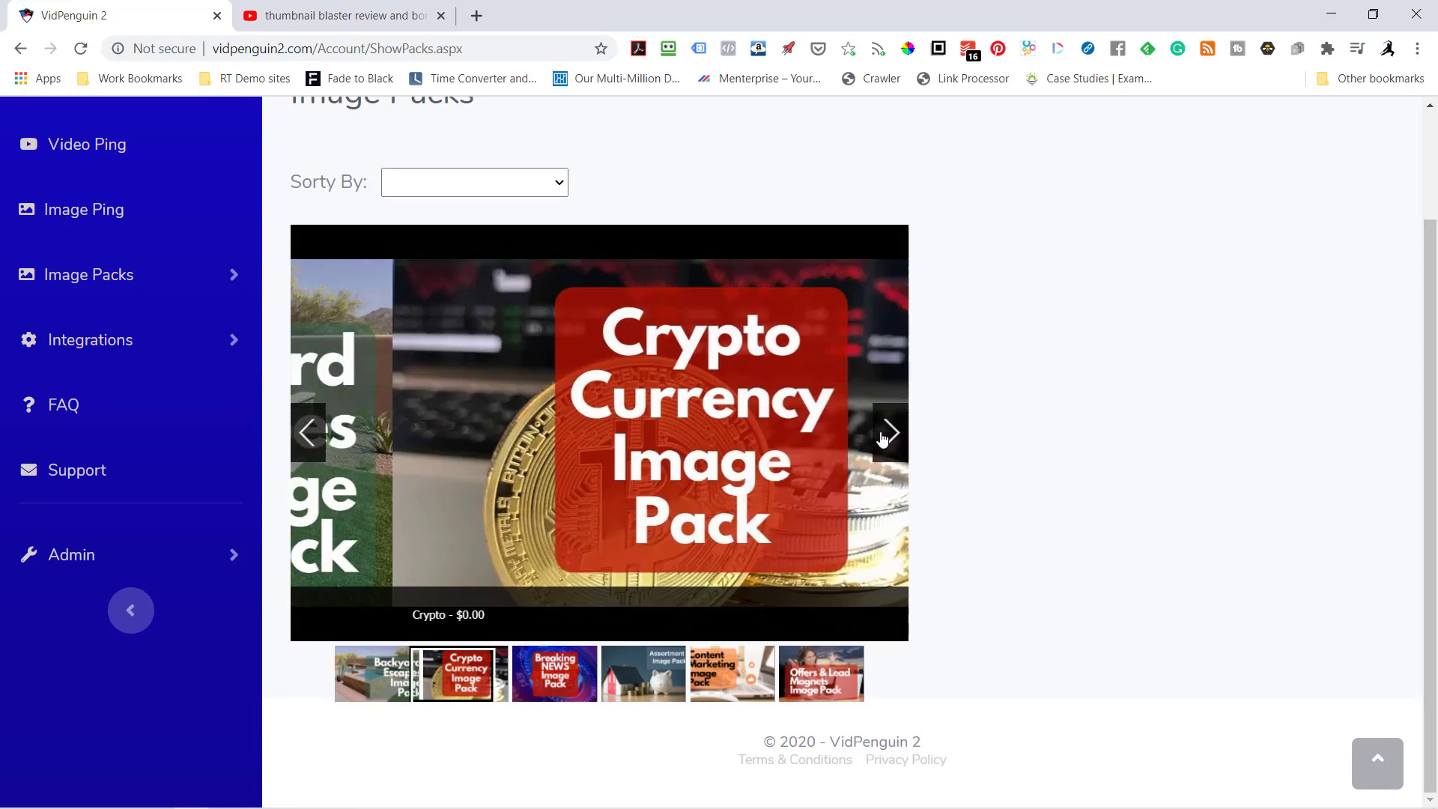
click(623, 458)
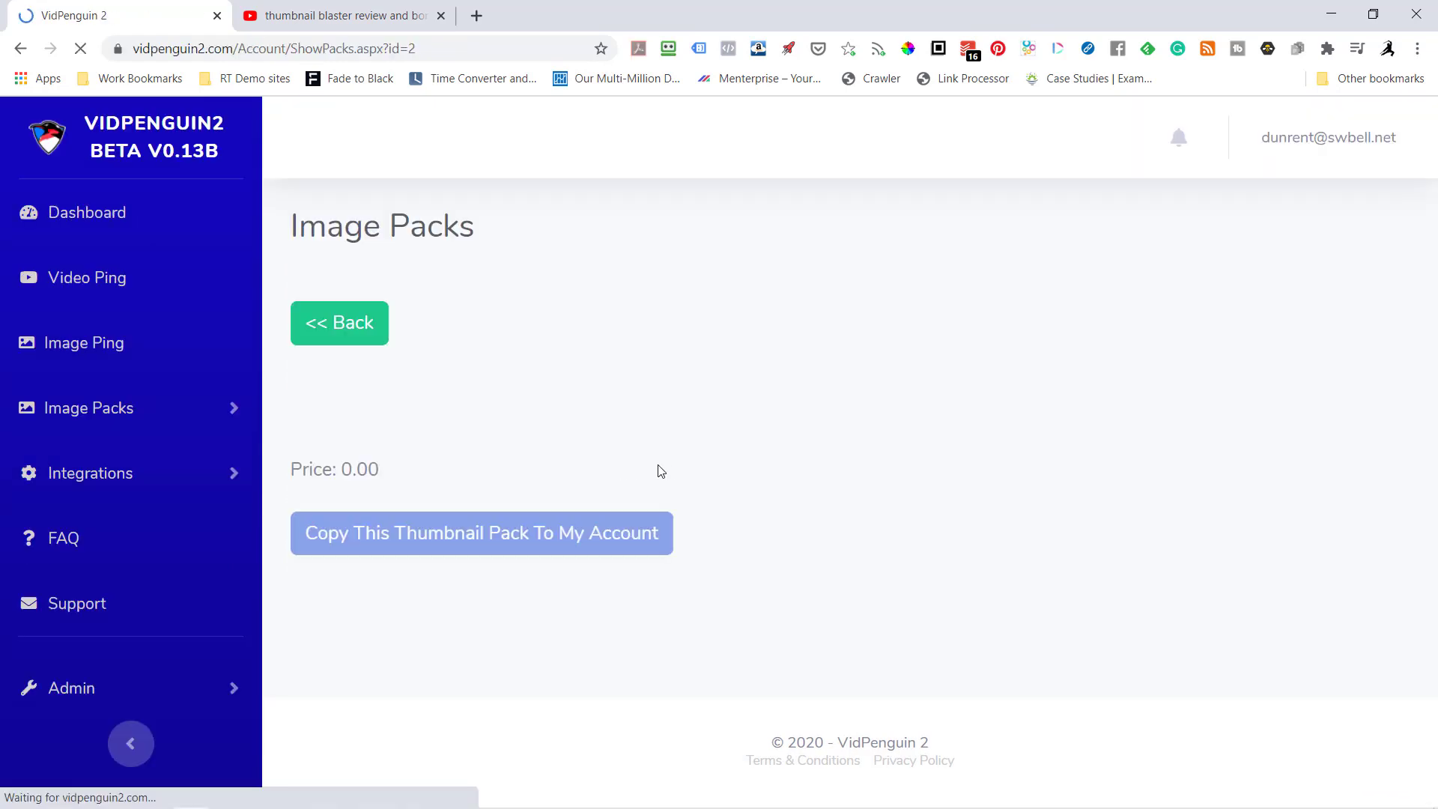
scroll(621, 512, down, 3)
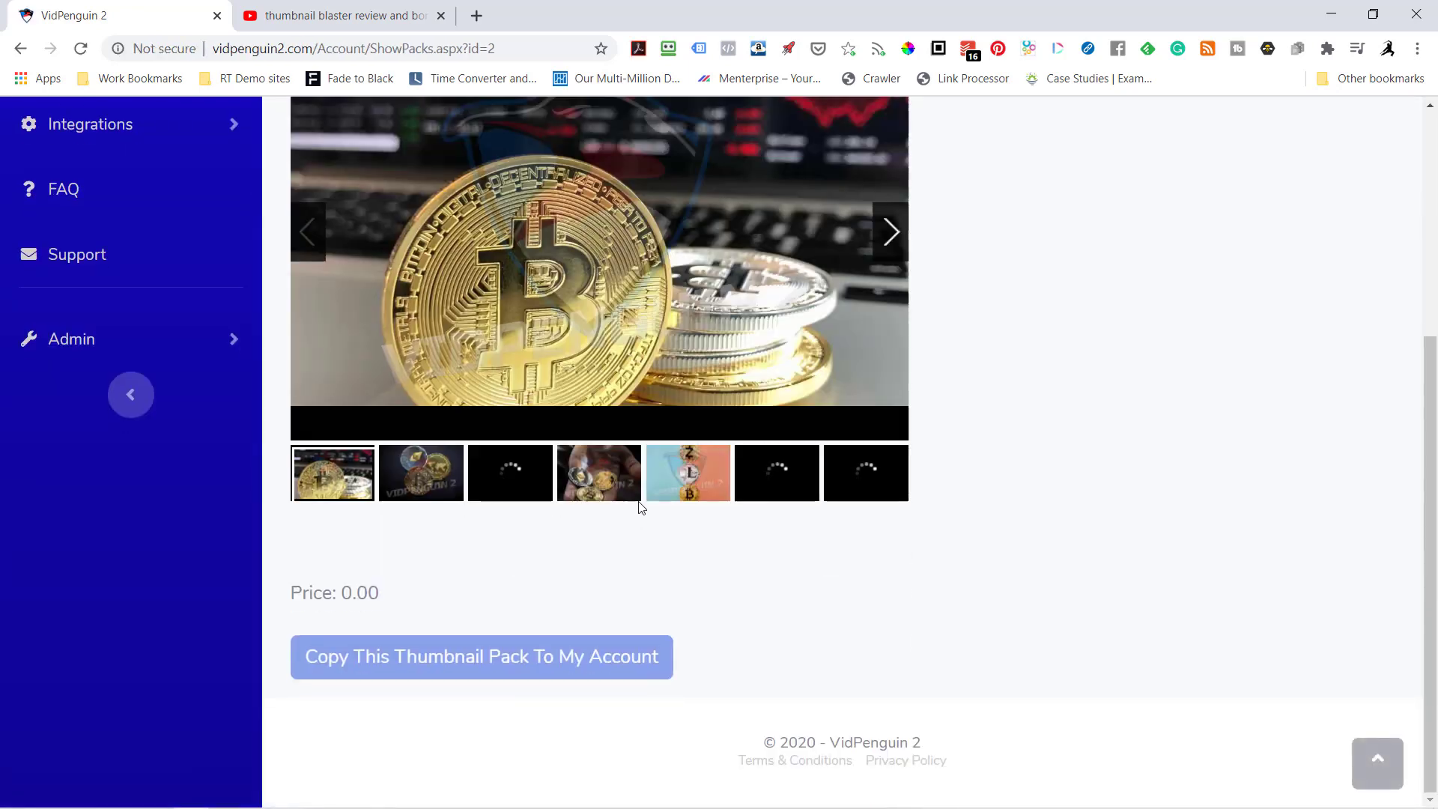
click(896, 473)
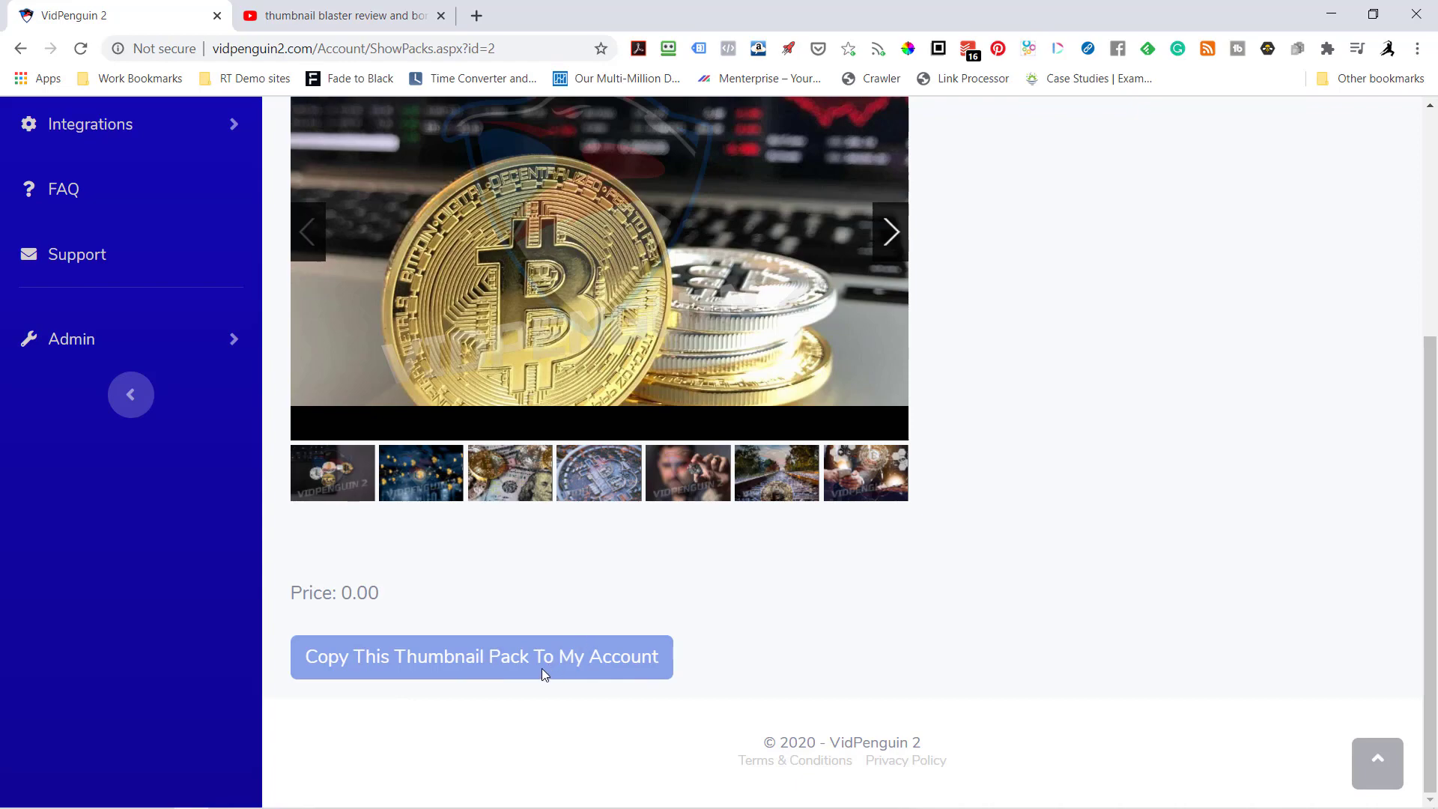
scroll(541, 668, up, 5)
click(115, 413)
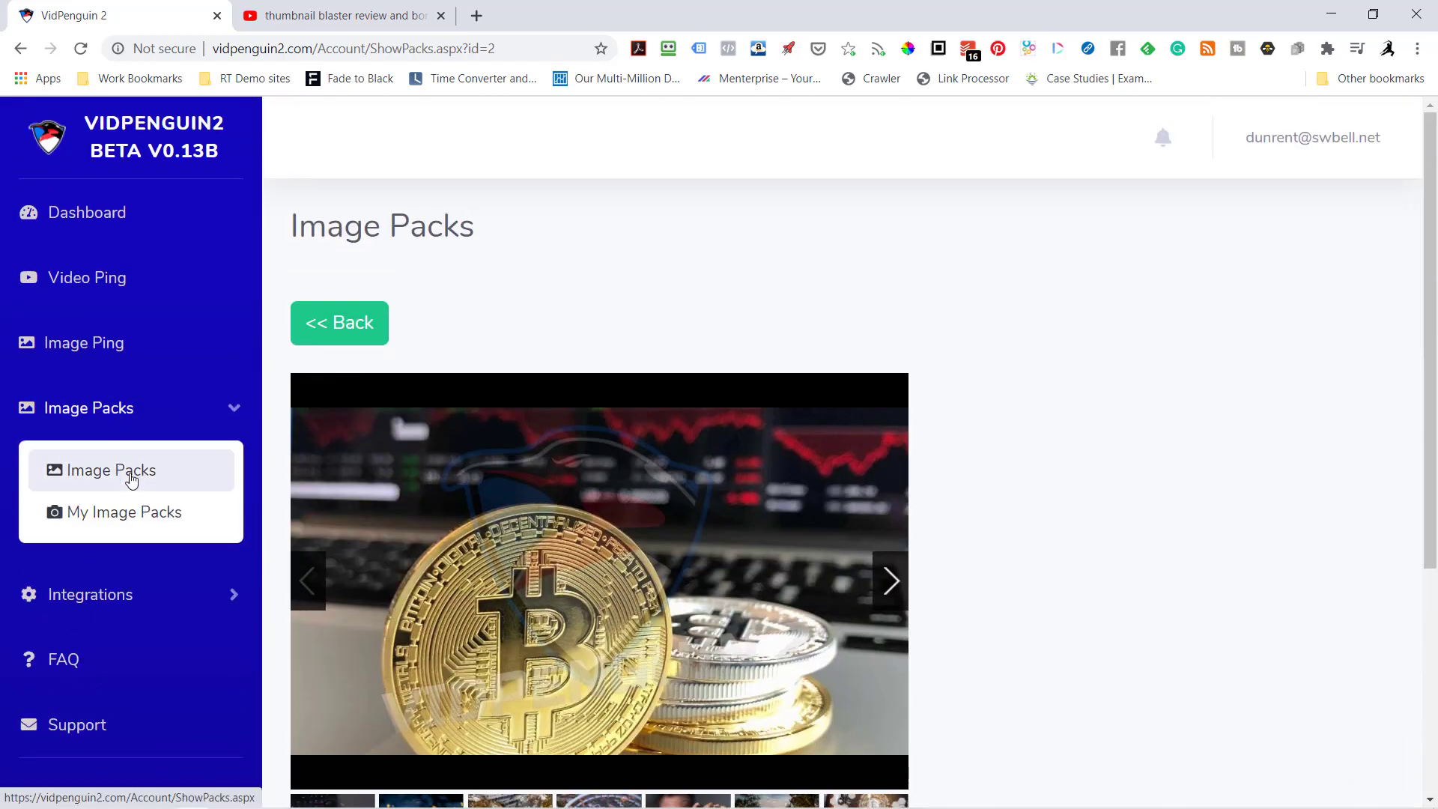
Step: Edit the 1234 ADDRESS pack from My Image Packs, view its 27 images as a slider, and finish
click(131, 522)
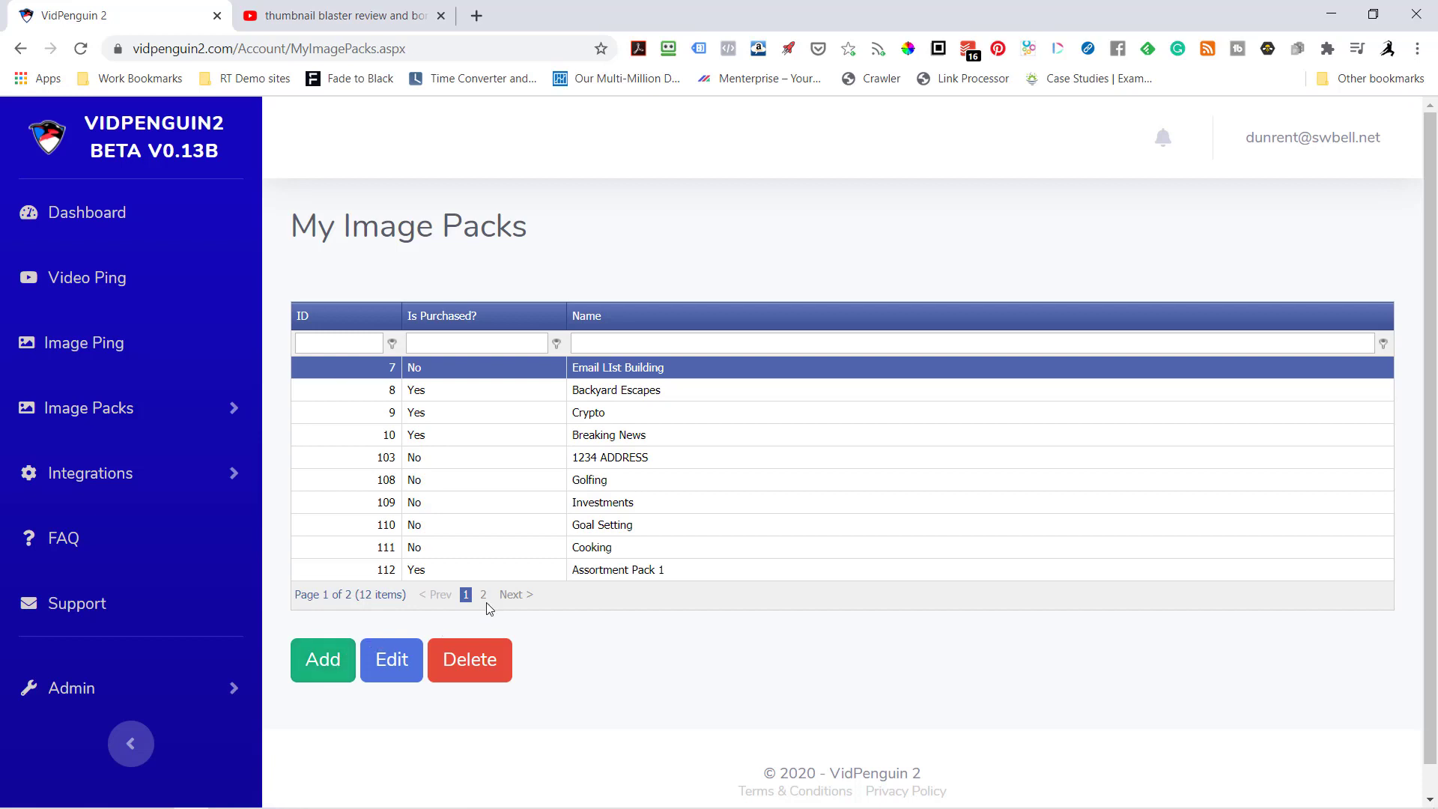
click(606, 462)
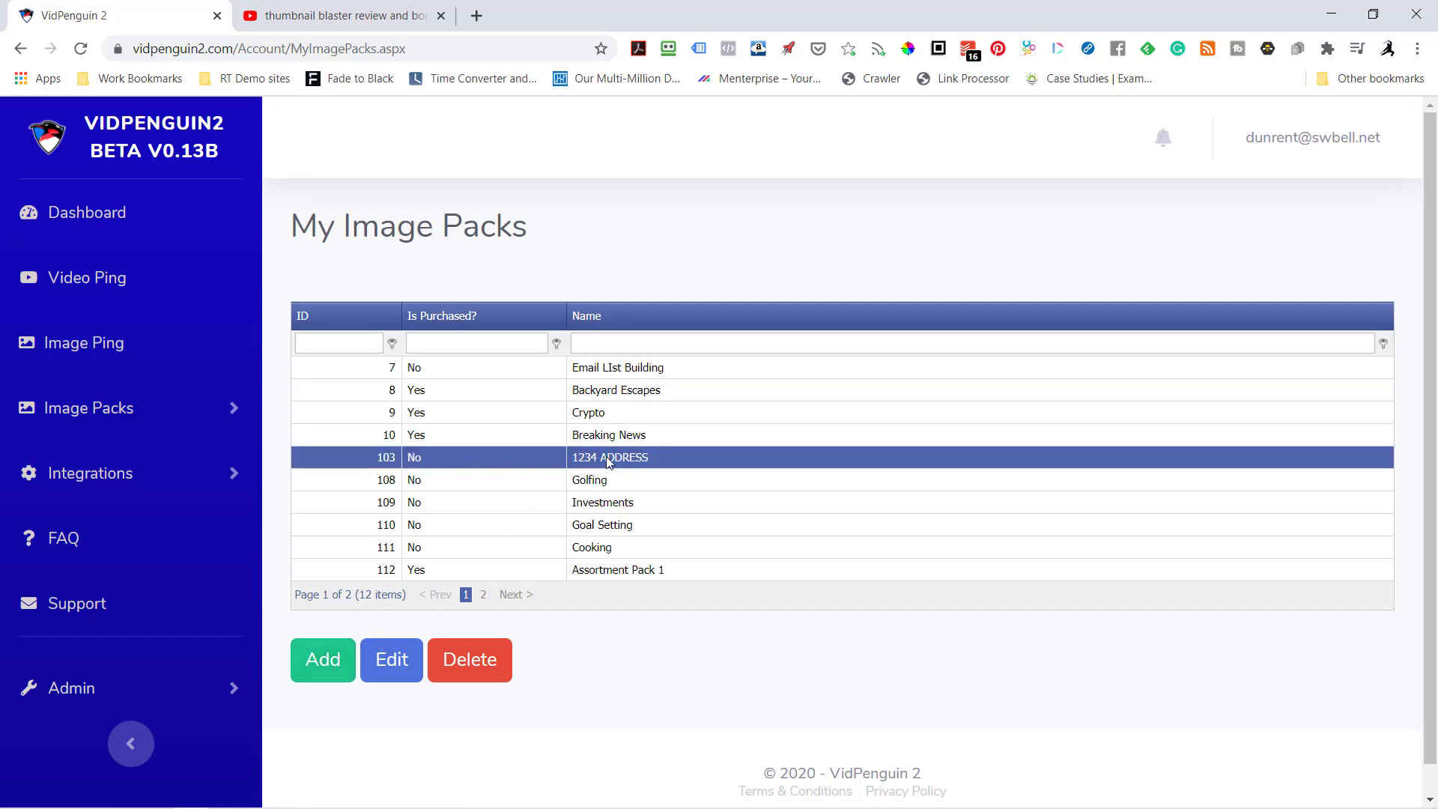
click(397, 673)
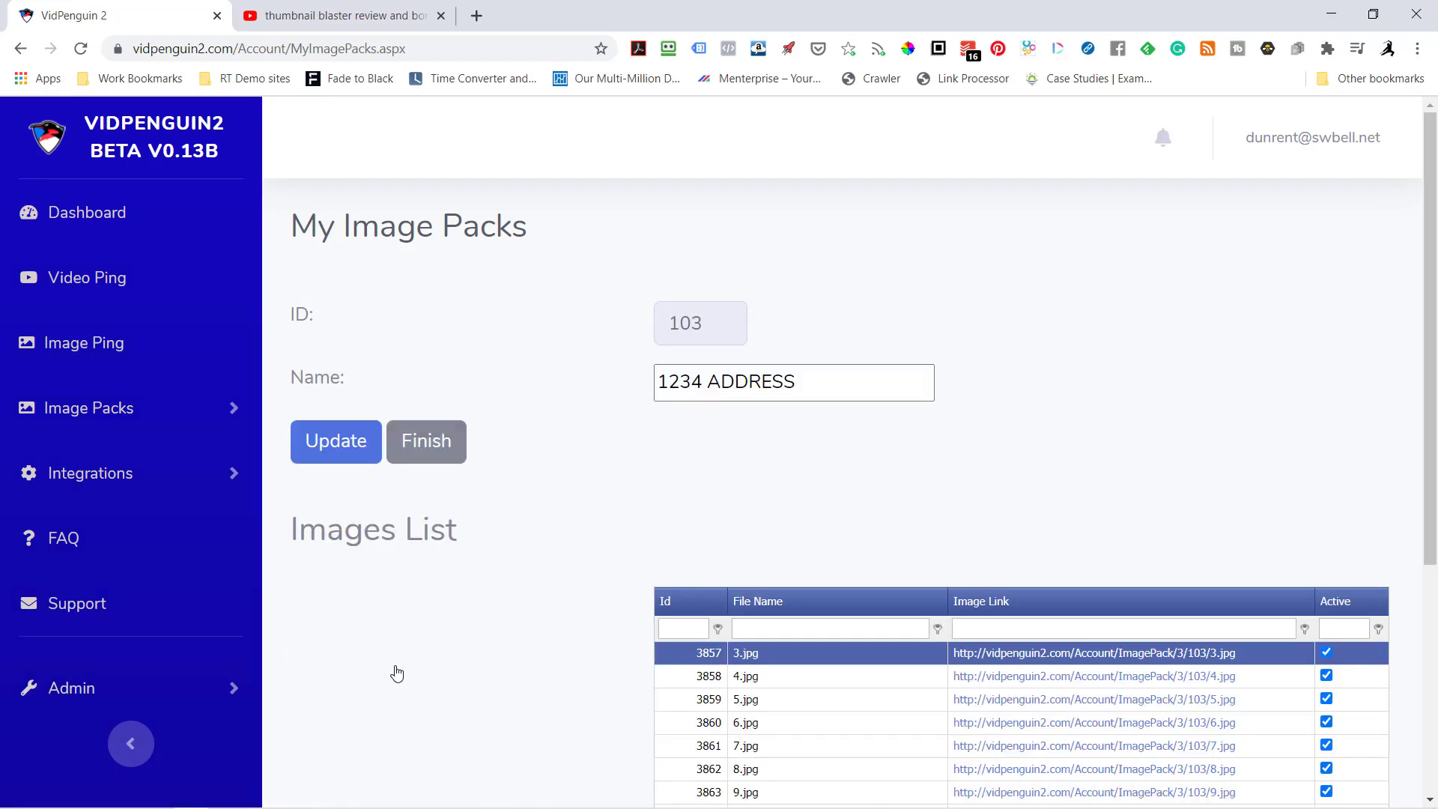
scroll(447, 659, down, 5)
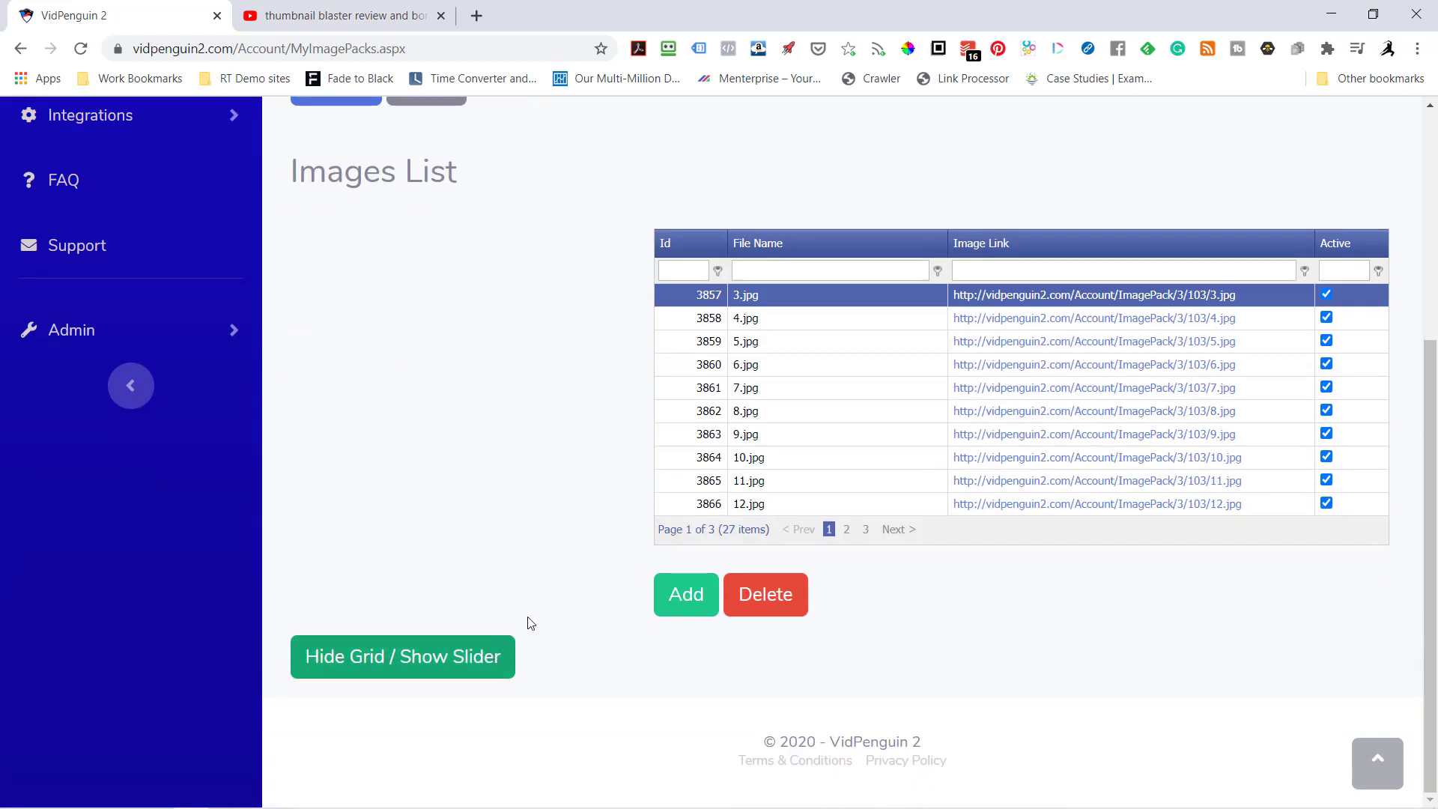
click(495, 645)
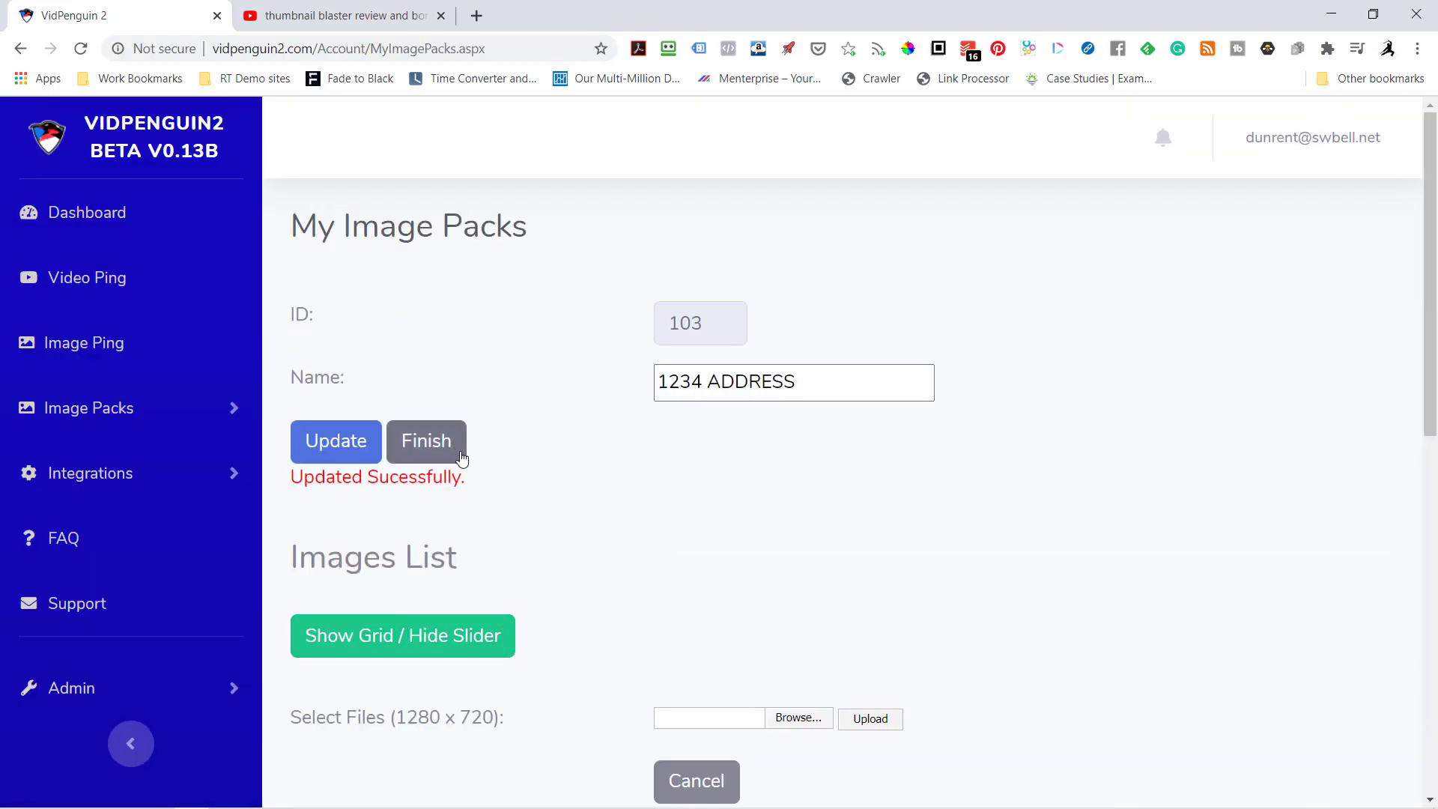
click(95, 410)
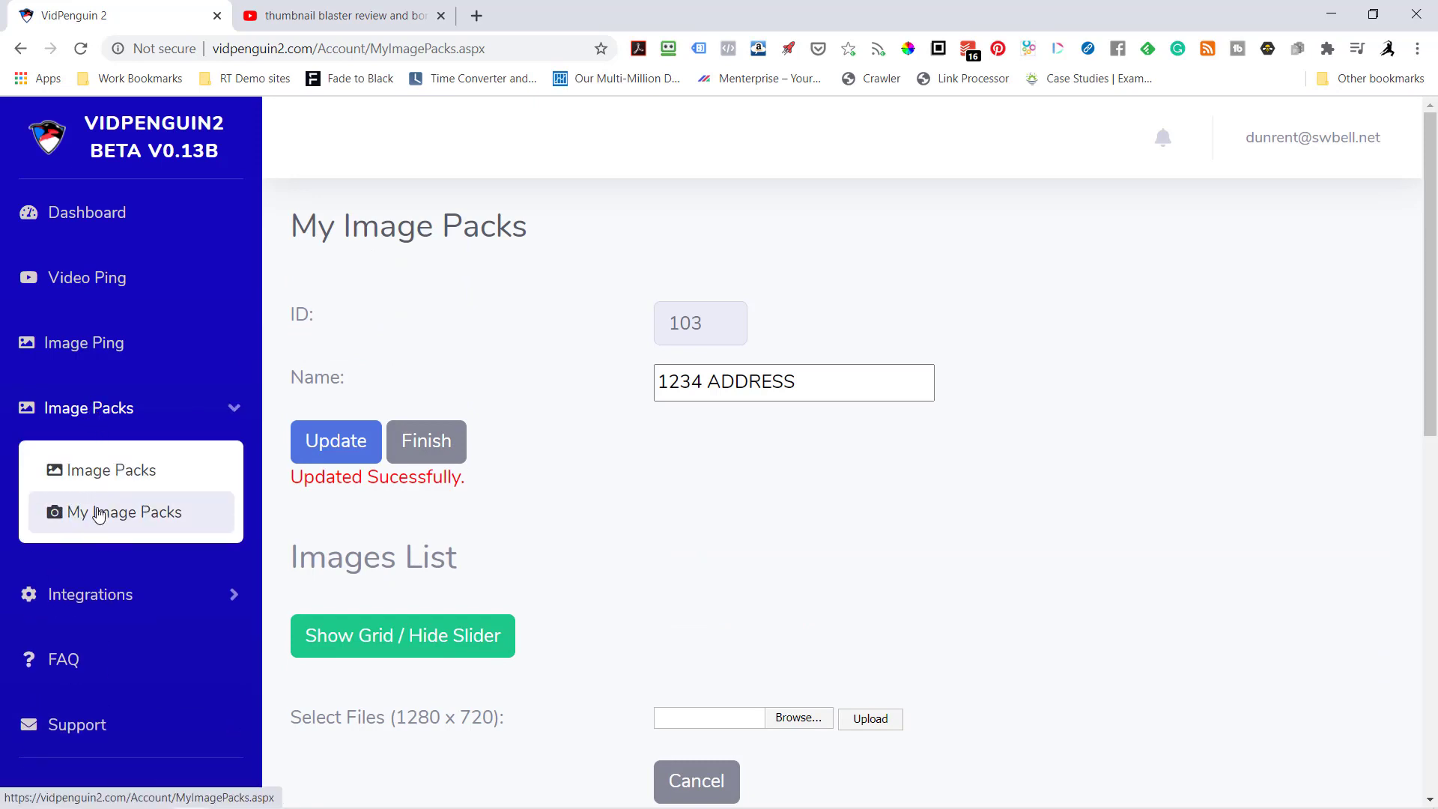
click(410, 441)
Step: Read the FAQ answers on Version Update and both Freeze and Ping questions, then collapse them
click(61, 665)
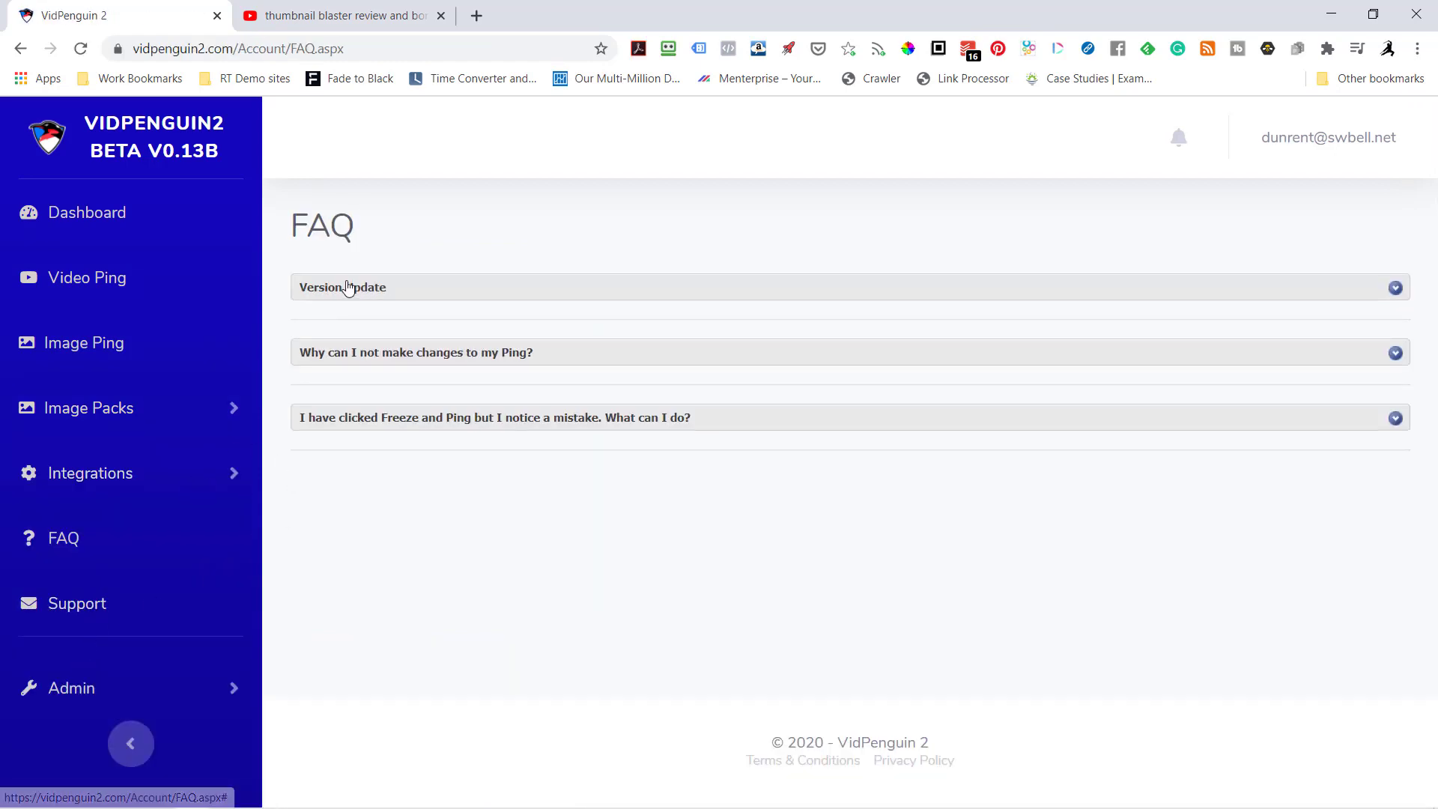
click(1394, 289)
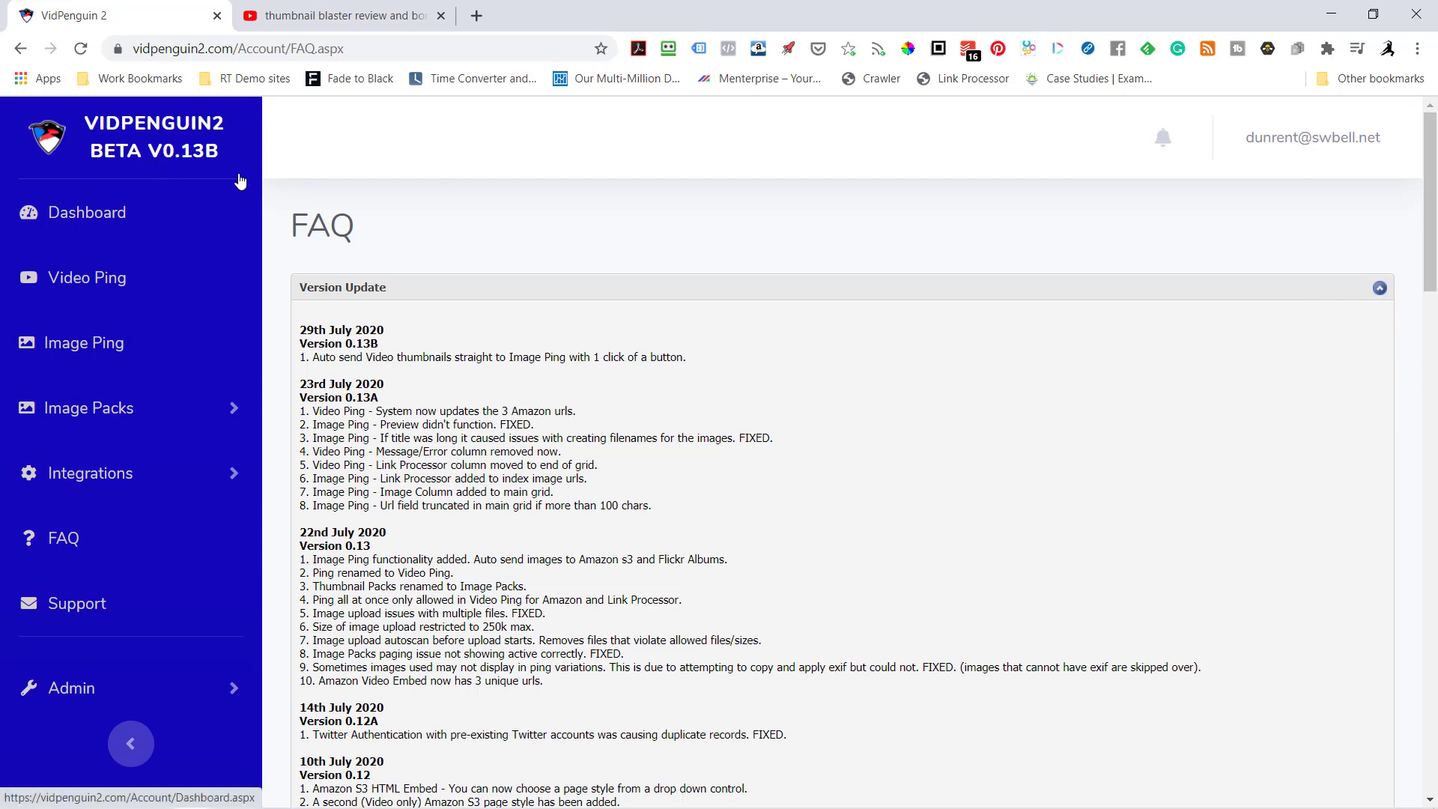
click(93, 547)
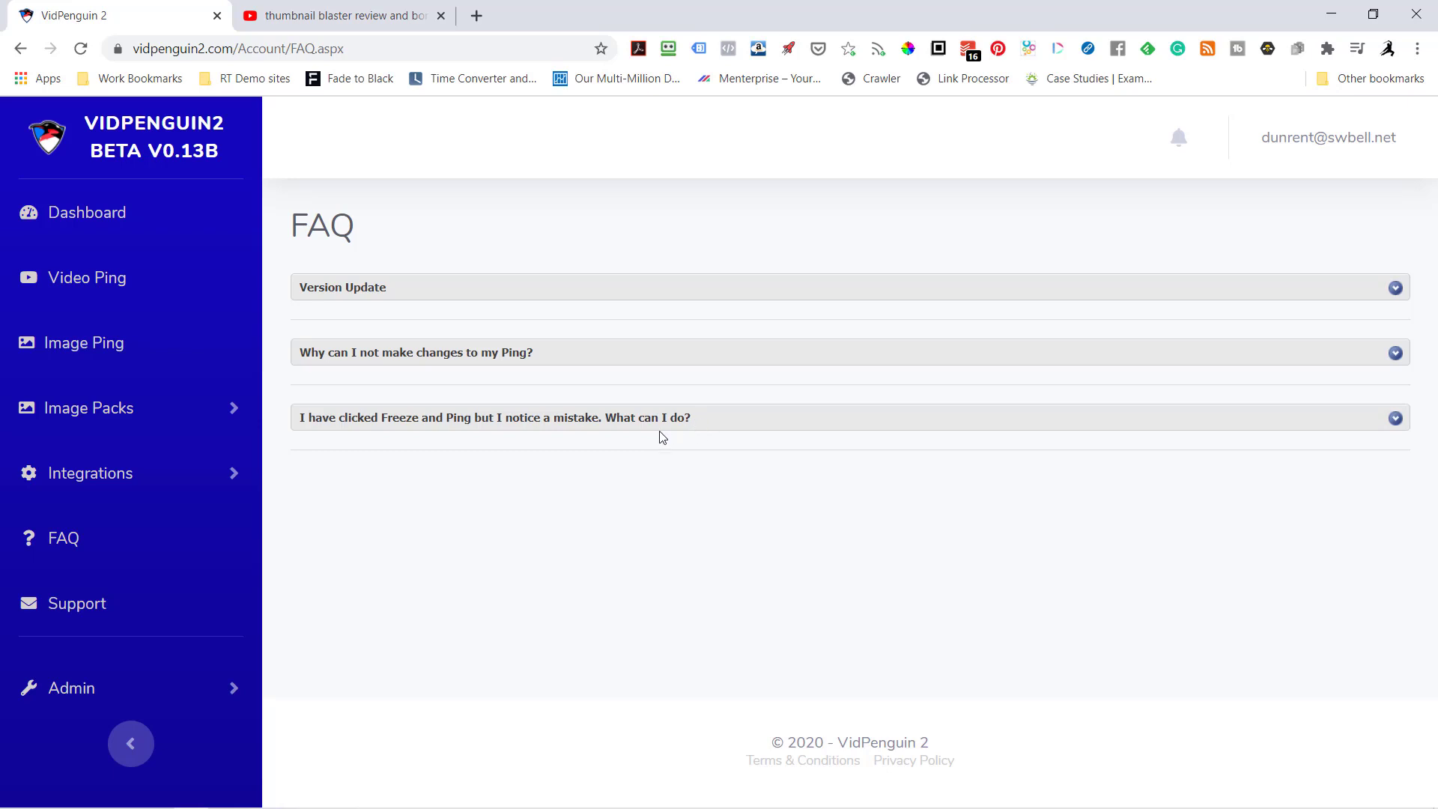
click(695, 423)
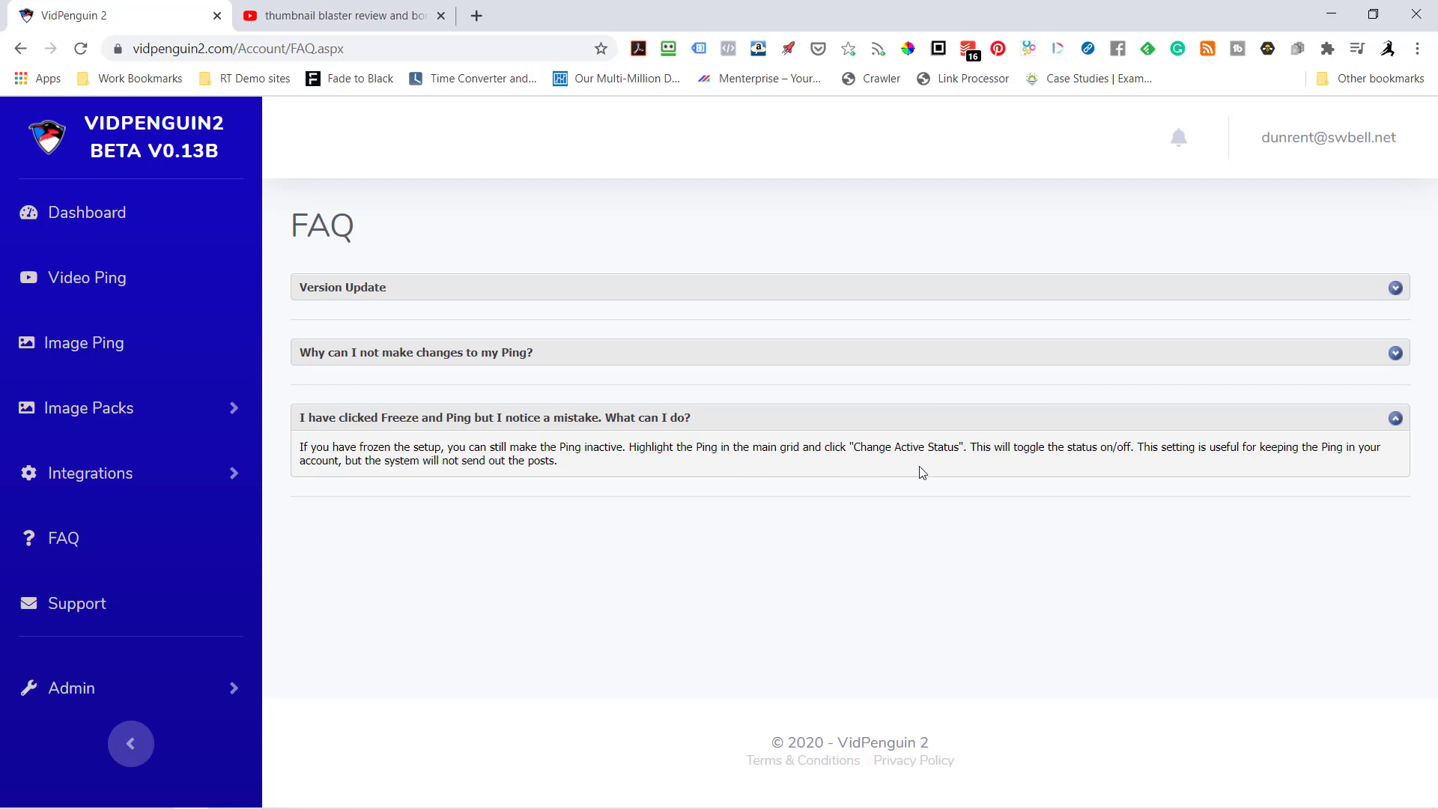
click(650, 362)
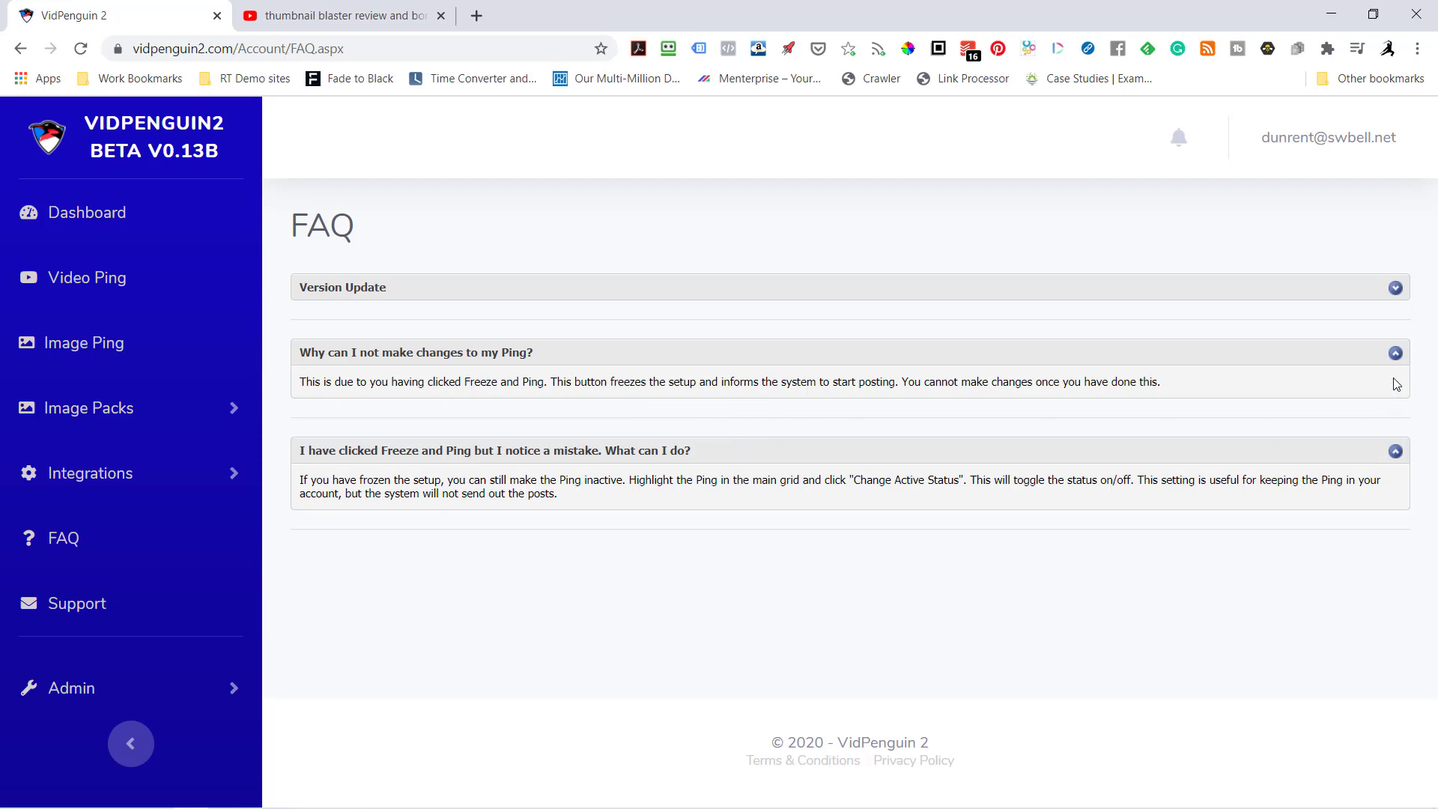
click(1395, 354)
click(1393, 418)
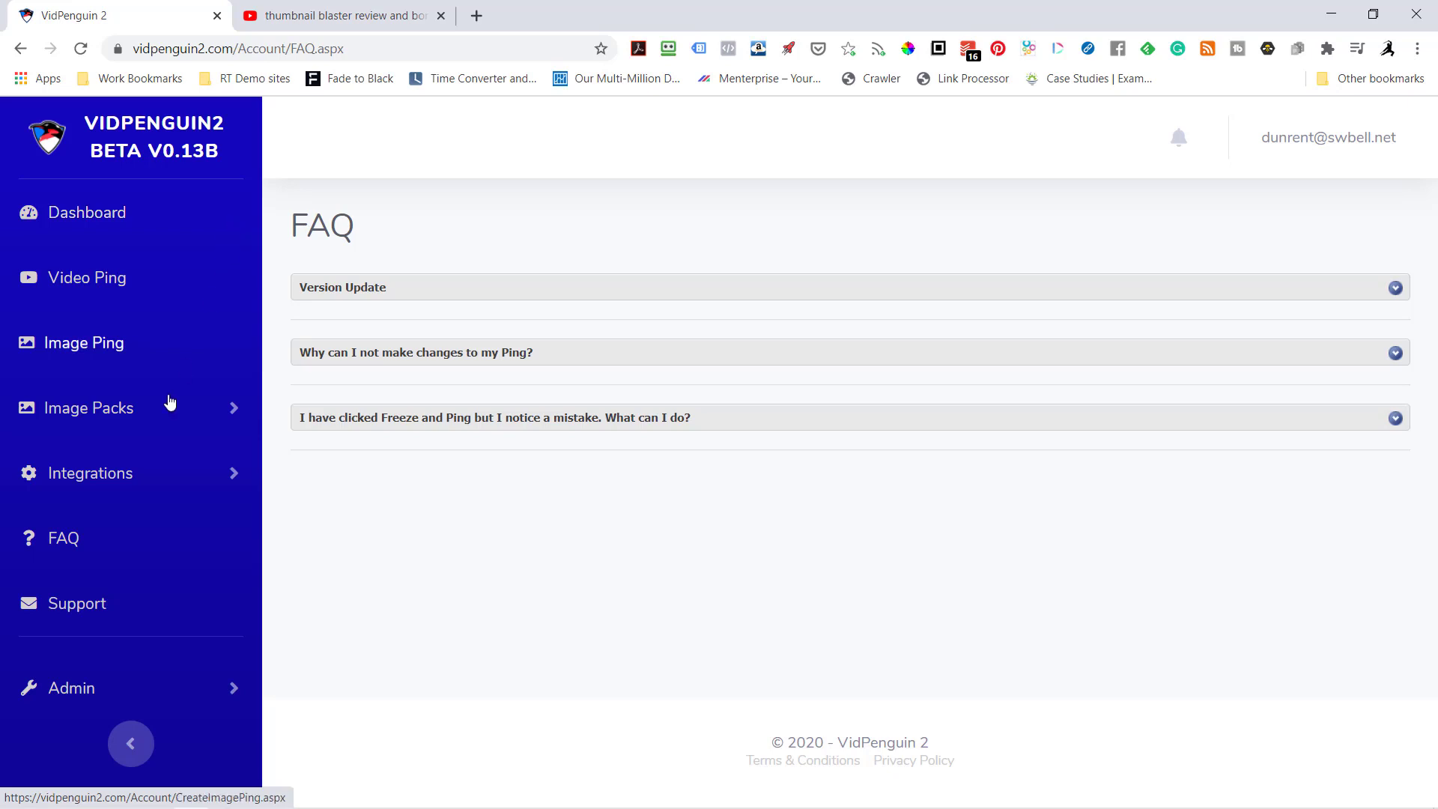
Step: Look over the Integrations list, then go to the Dashboard showing 691 videos pinged
click(120, 474)
scroll(120, 477, down, 5)
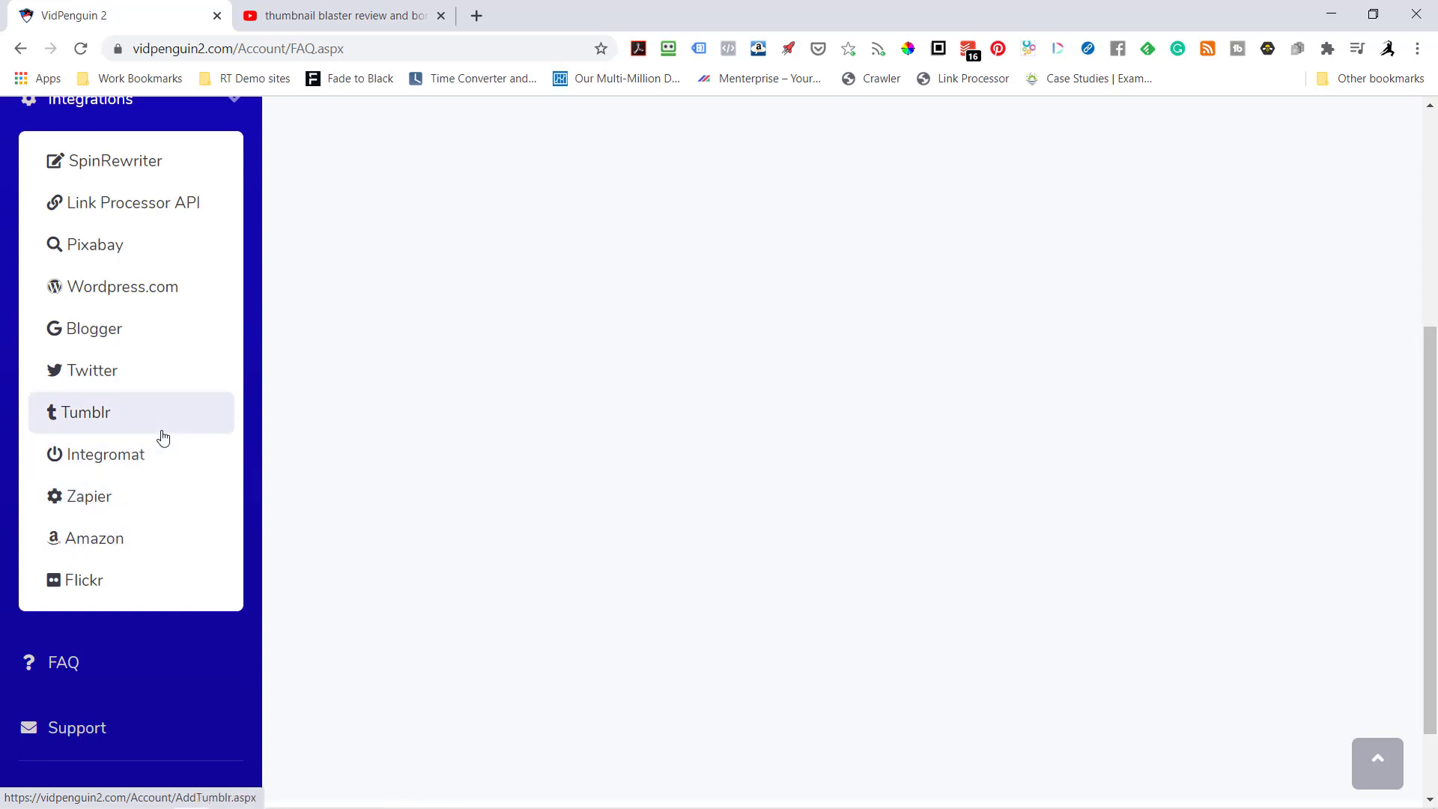
scroll(144, 461, up, 1)
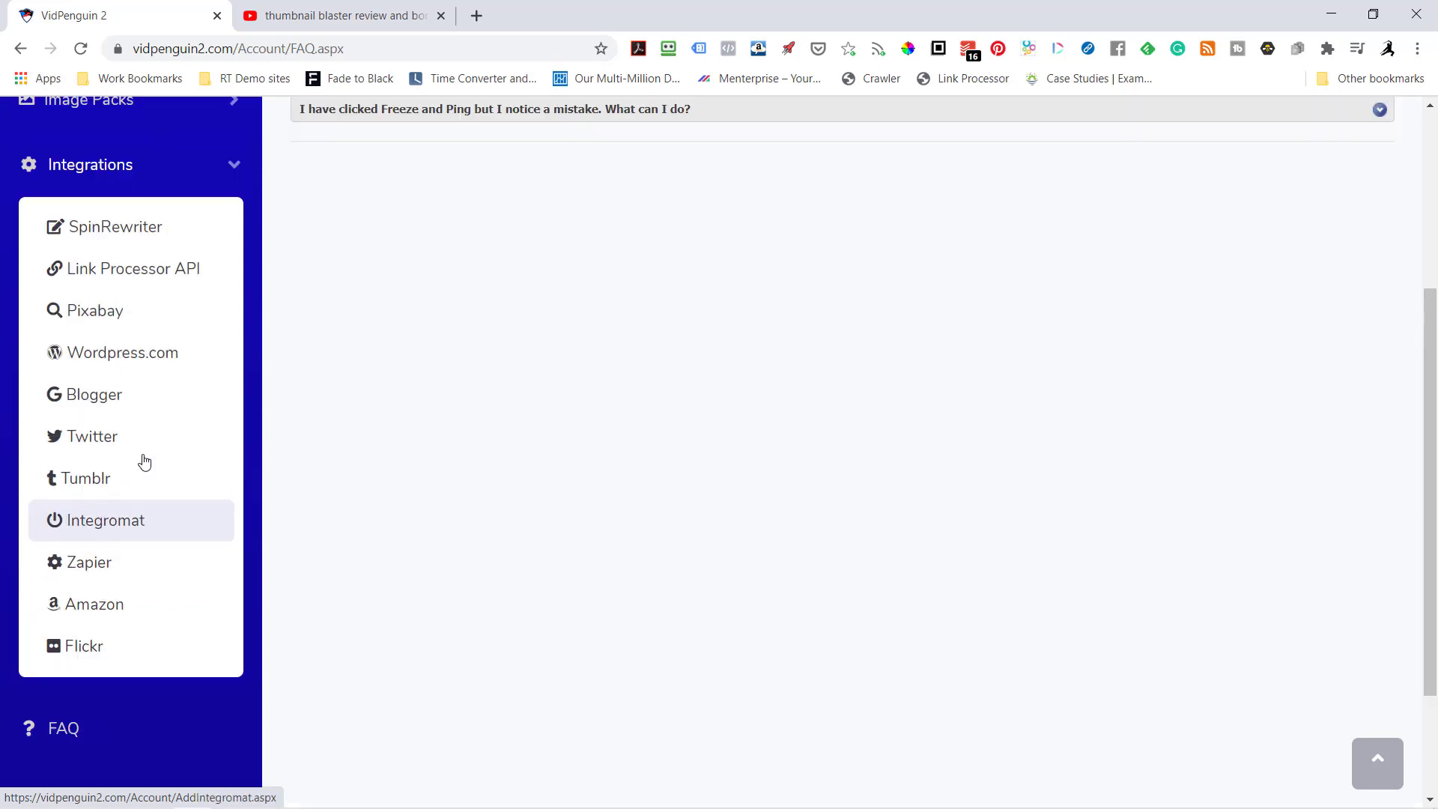
scroll(145, 462, up, 5)
click(114, 221)
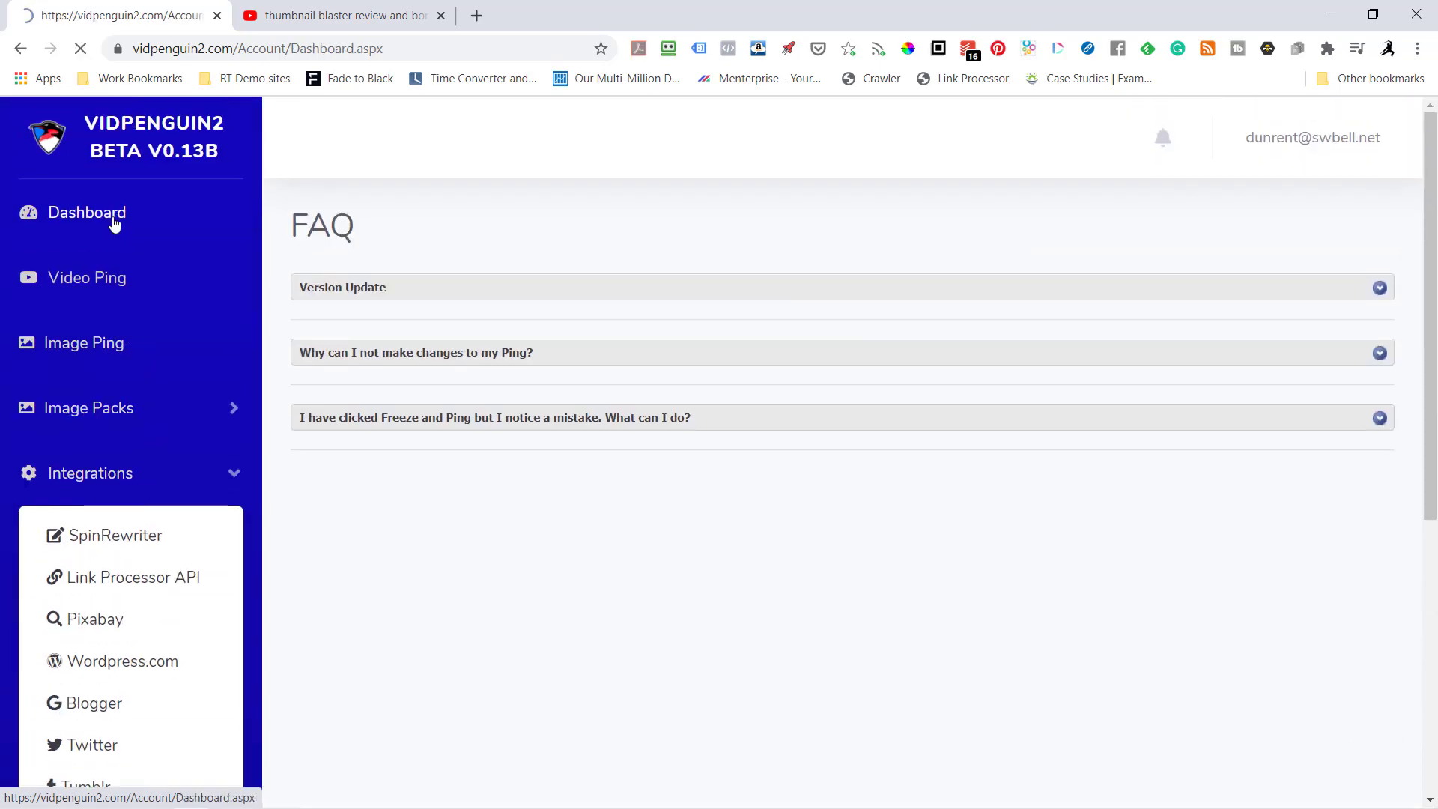